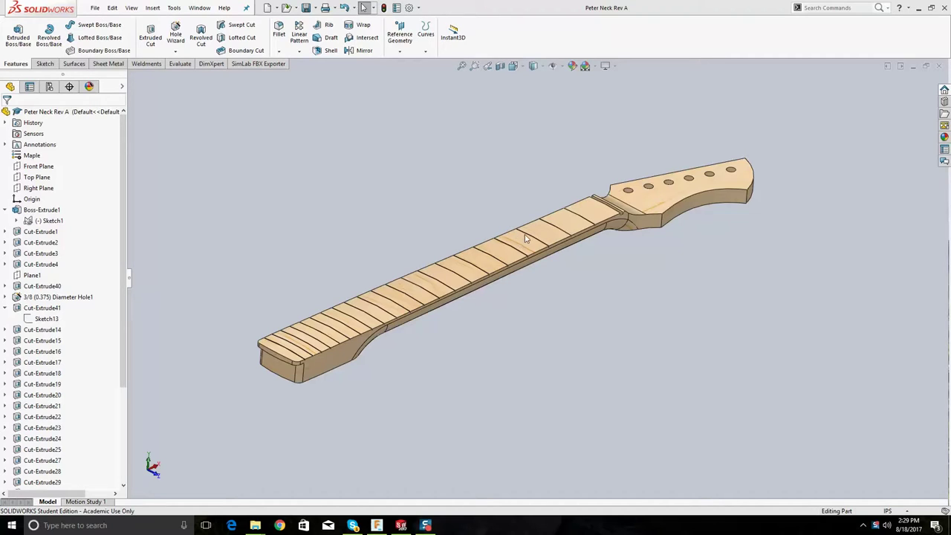
- Open the base sketch of Boss-Extrude1 to inspect the neck outline and the headstock traced over the photo, and exit the sketch
middle_drag(554, 244, 508, 283)
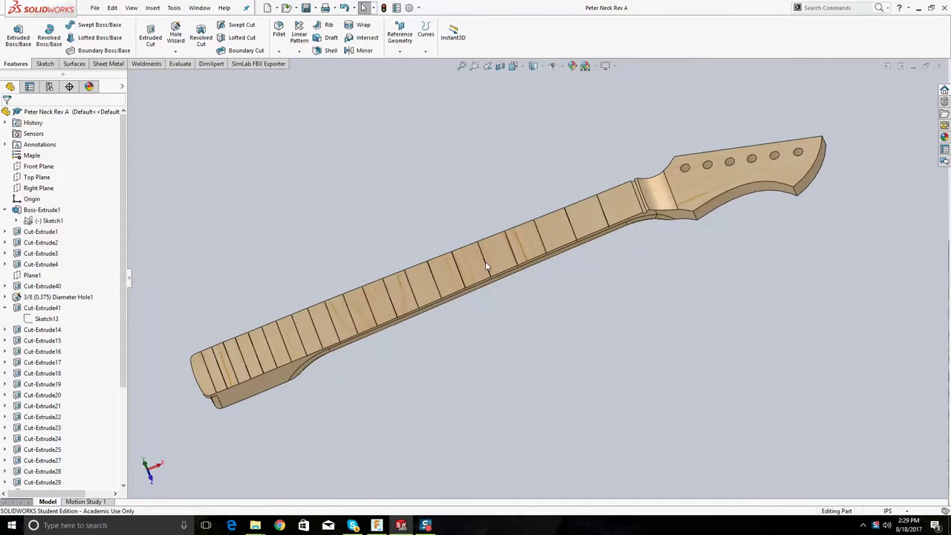
middle_drag(448, 202, 416, 252)
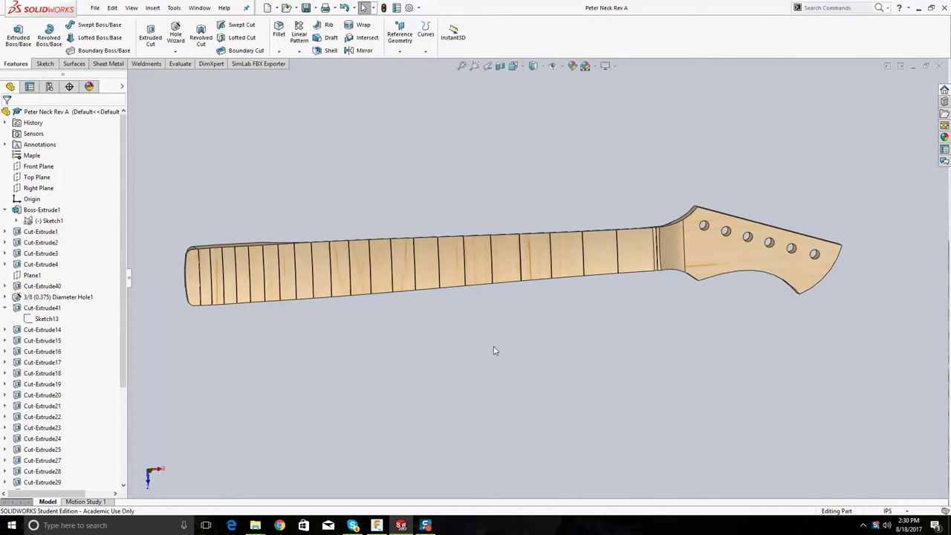
middle_drag(548, 272, 510, 241)
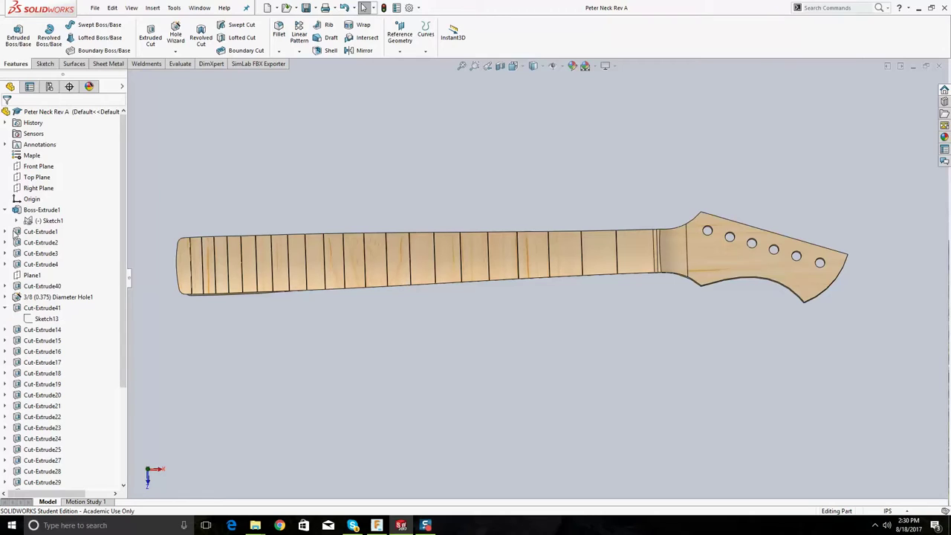
click(4, 308)
right_click(45, 221)
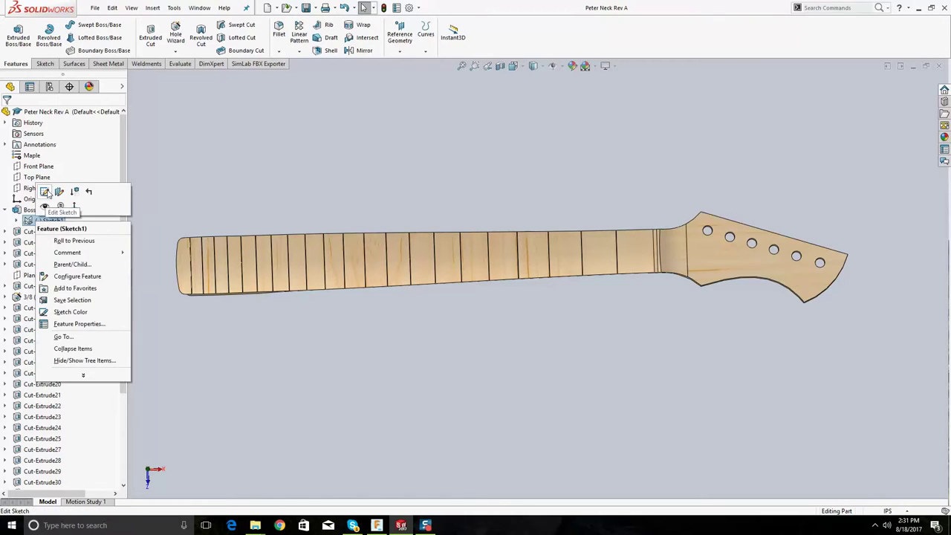
click(46, 192)
scroll(650, 253, down, 5)
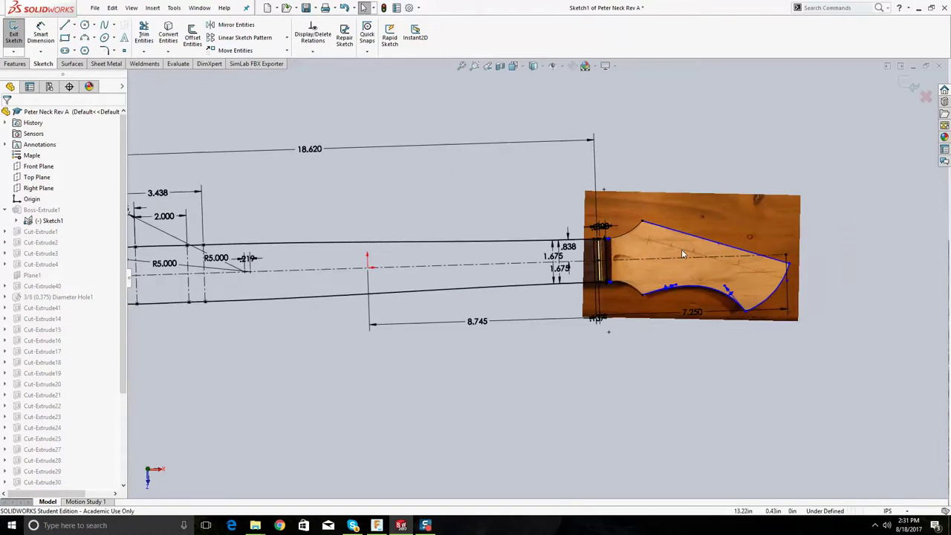
scroll(649, 265, up, 3)
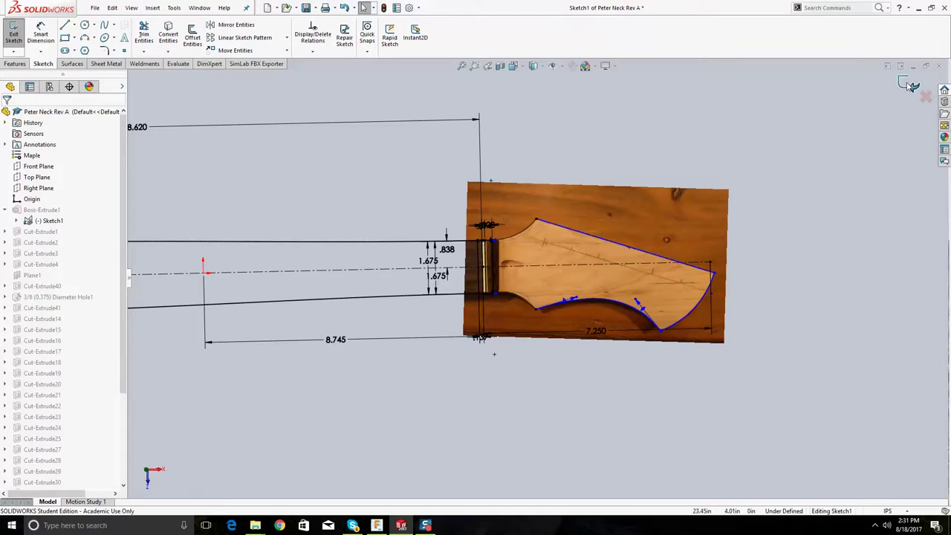
key(ctrl+b)
scroll(280, 274, up, 2)
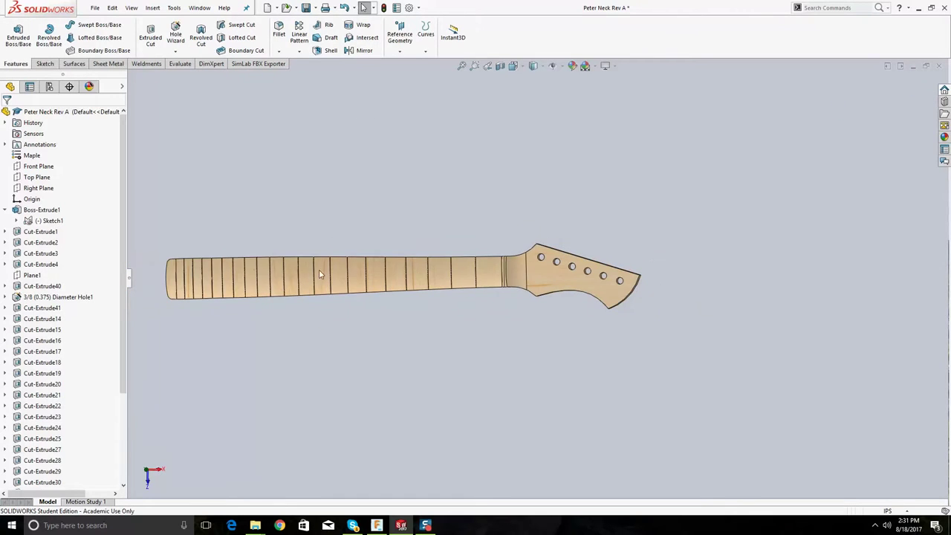
- Roll the part's history back to just after the 3/8 (0.375) diameter hole feature to view the neck before the fret slots
key(f)
middle_drag(334, 300, 343, 277)
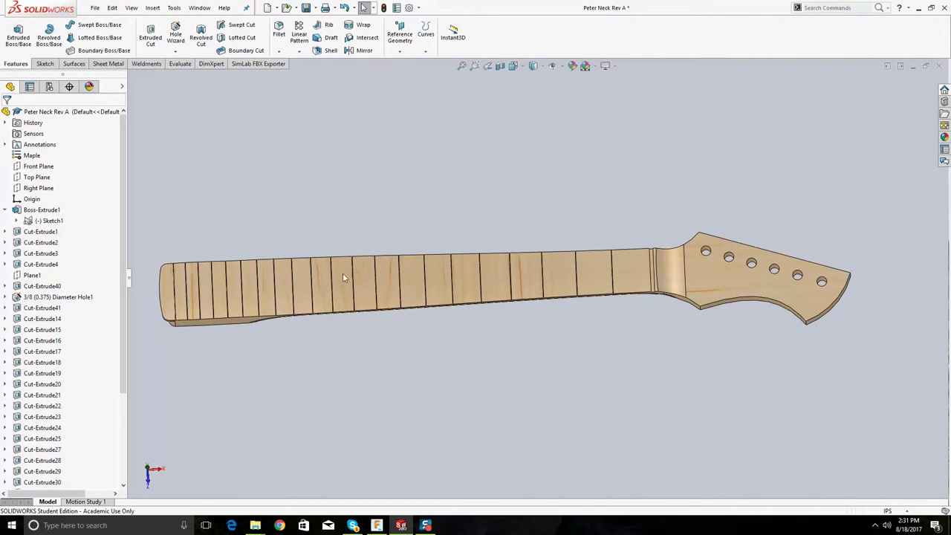
middle_drag(614, 263, 417, 292)
key(f)
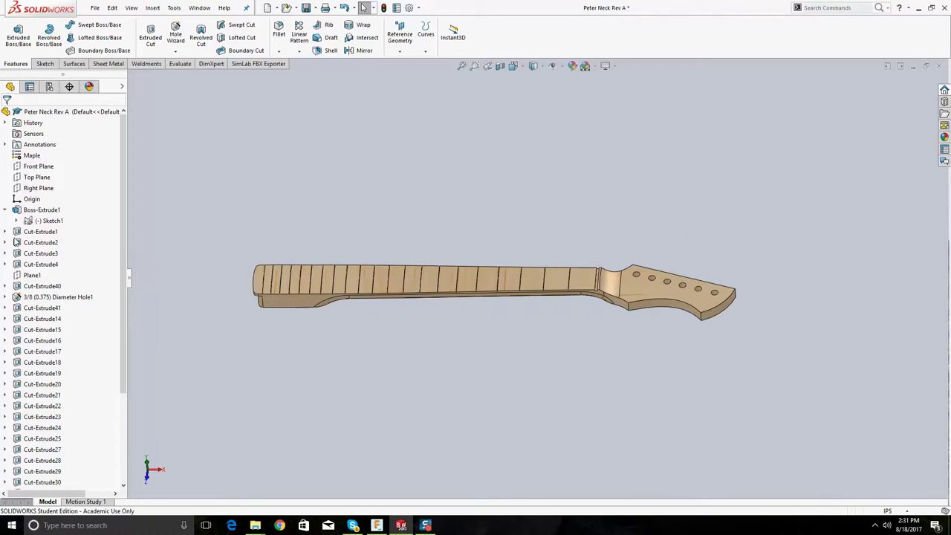
scroll(65, 446, down, 4)
scroll(46, 469, up, 4)
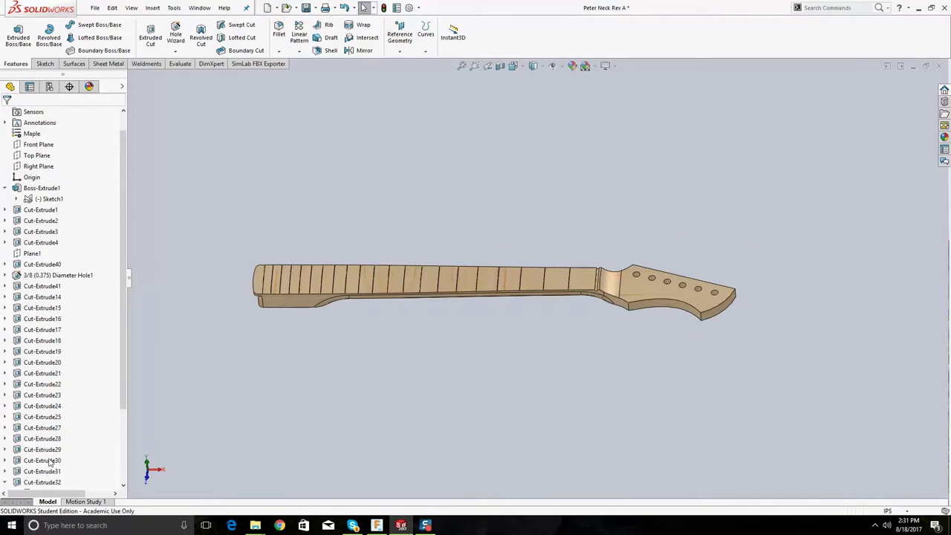
scroll(59, 402, down, 4)
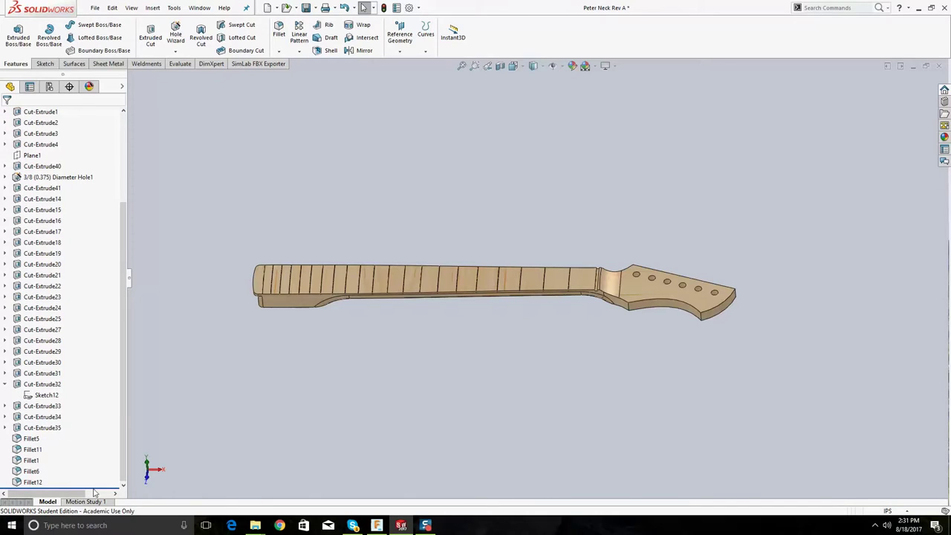
drag(95, 491, 105, 303)
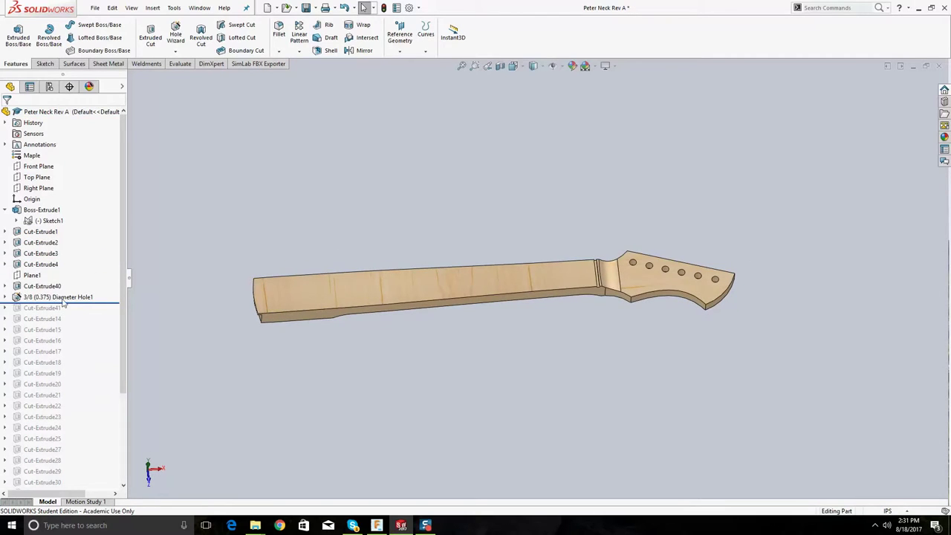
- Roll the history forward past Cut-Extrude35 to show the fret slots, and on to the end of the feature list
drag(79, 304, 67, 433)
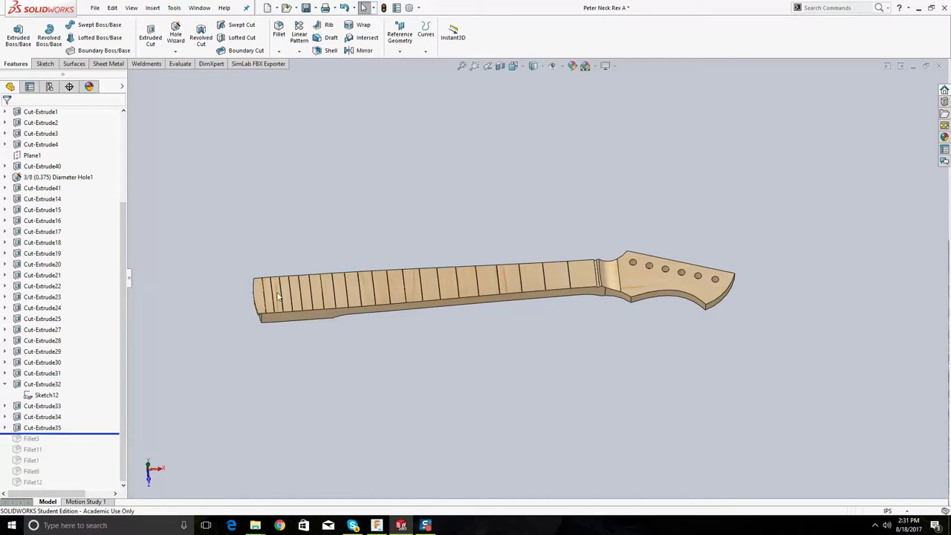
drag(106, 435, 102, 493)
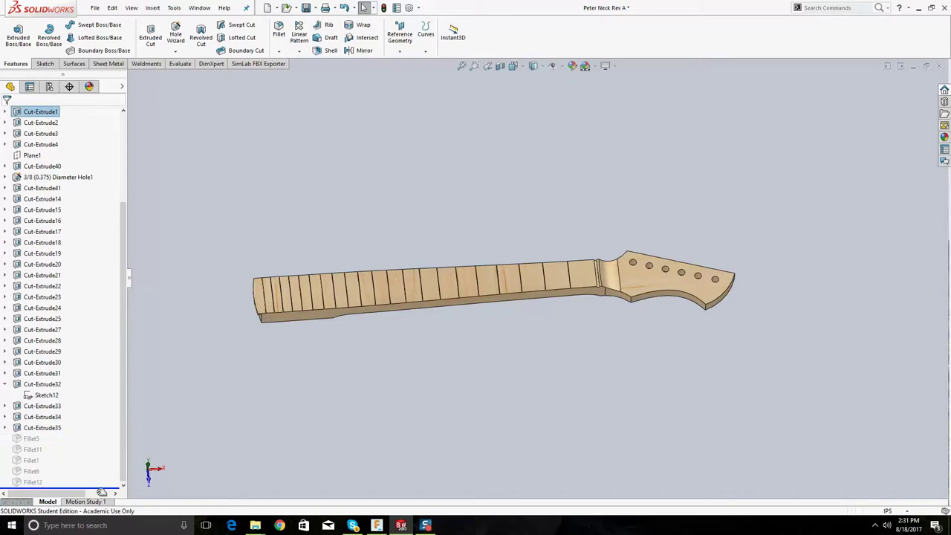
- Inspect the neck's heel end, open Sketch4 of Cut-Extrude40 to view the fretboard's curved cutting profile, and exit the sketch
scroll(342, 305, down, 5)
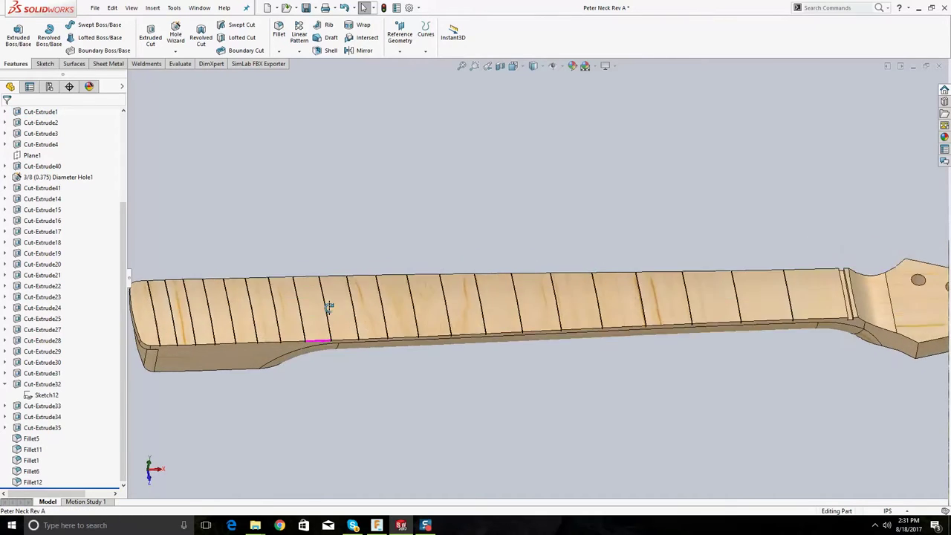
middle_drag(329, 307, 314, 337)
scroll(397, 295, down, 5)
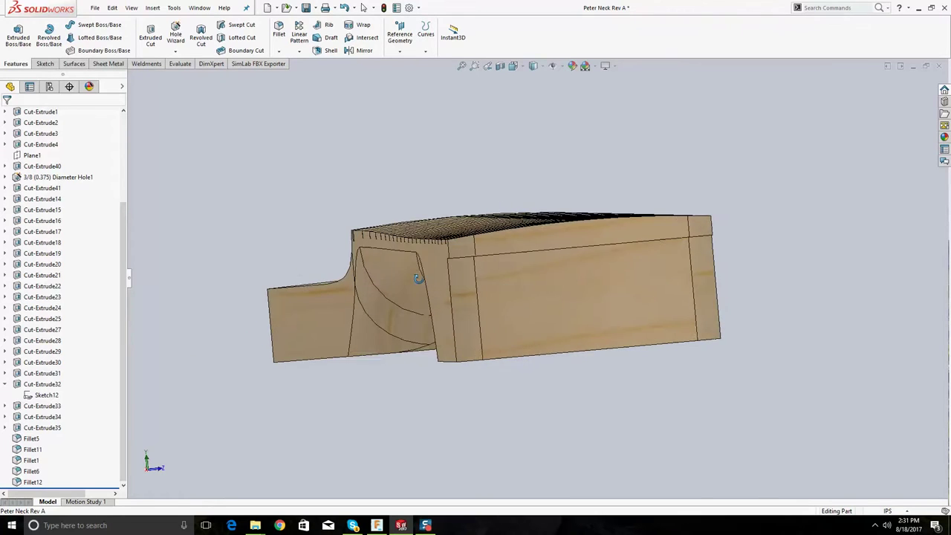
middle_drag(419, 278, 424, 278)
scroll(38, 216, up, 4)
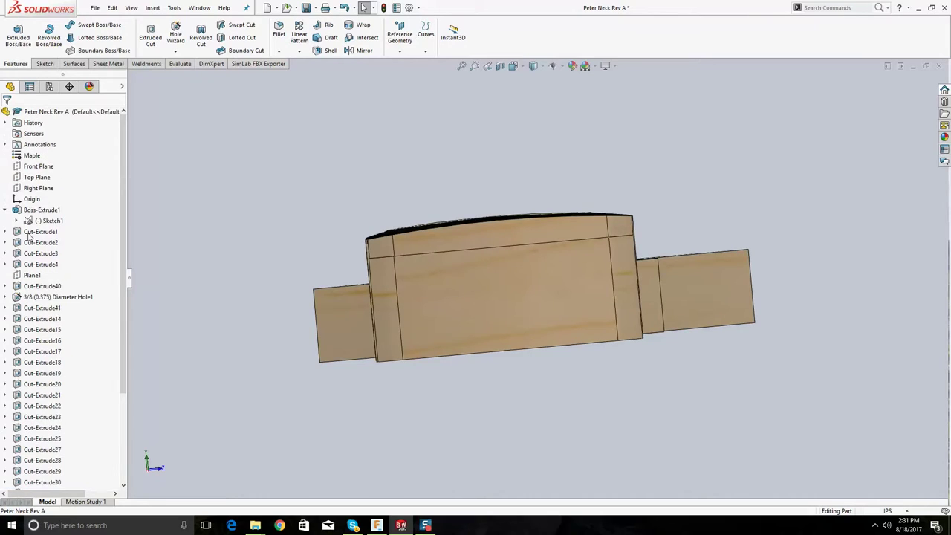
click(32, 246)
click(31, 275)
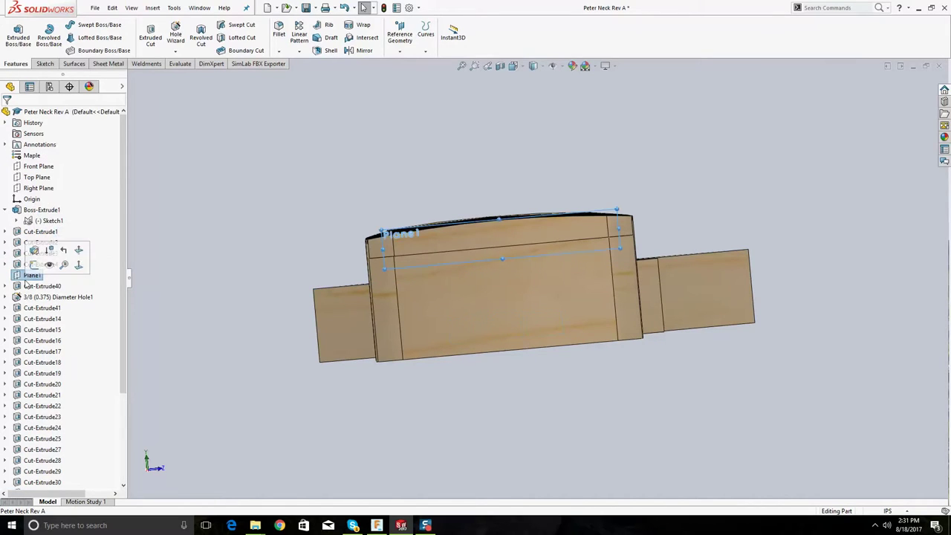
click(33, 287)
click(6, 286)
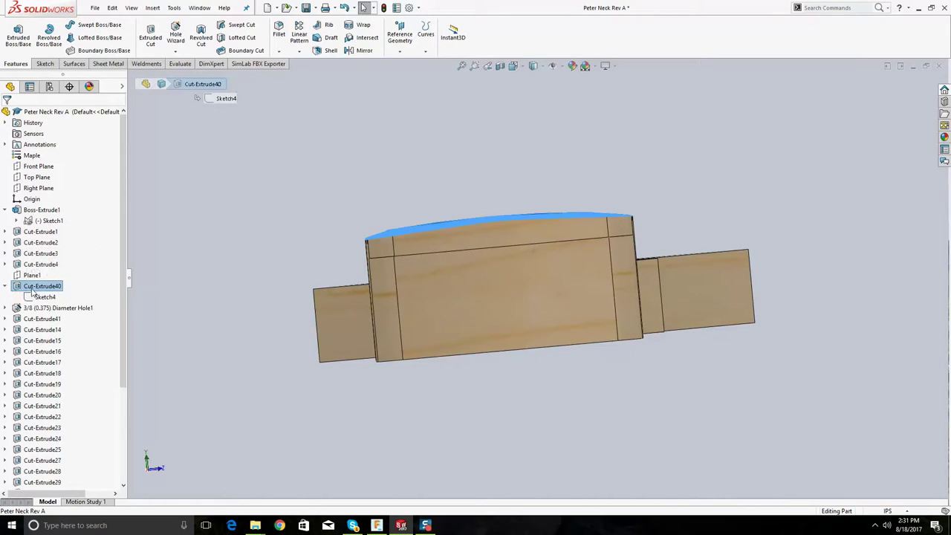
click(43, 297)
right_click(41, 297)
click(48, 268)
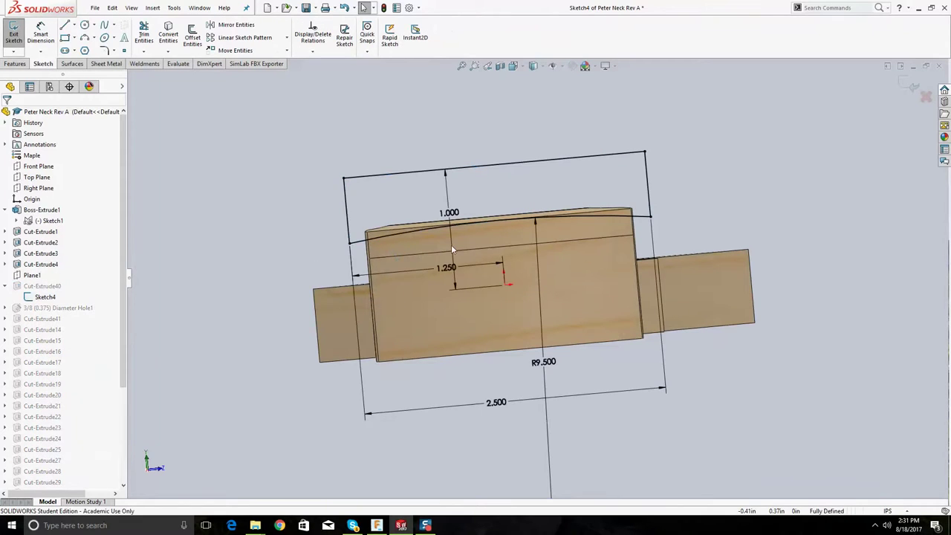
click(912, 87)
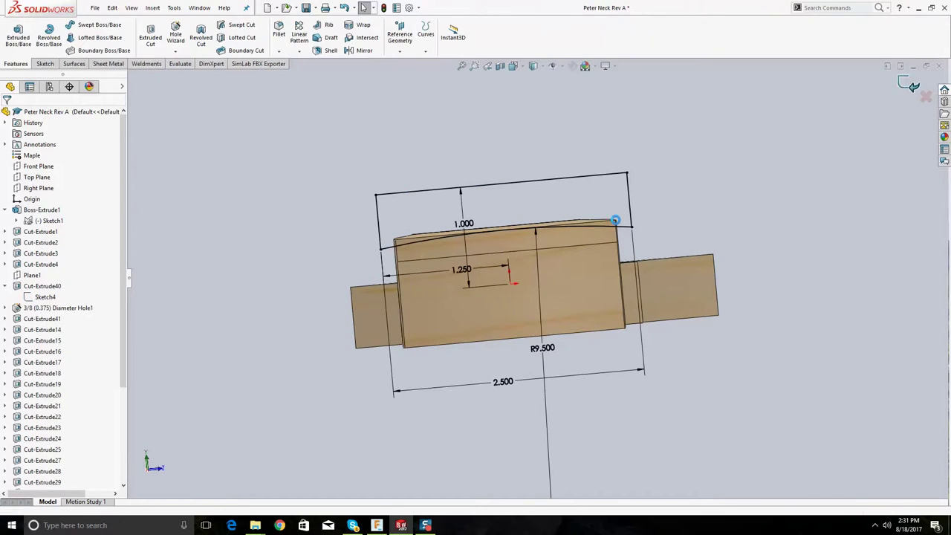
- Examine the neck's side and back, and select a face of the long narrow slot to identify its cut feature
middle_drag(357, 281, 597, 212)
scroll(531, 257, down, 5)
scroll(668, 255, up, 5)
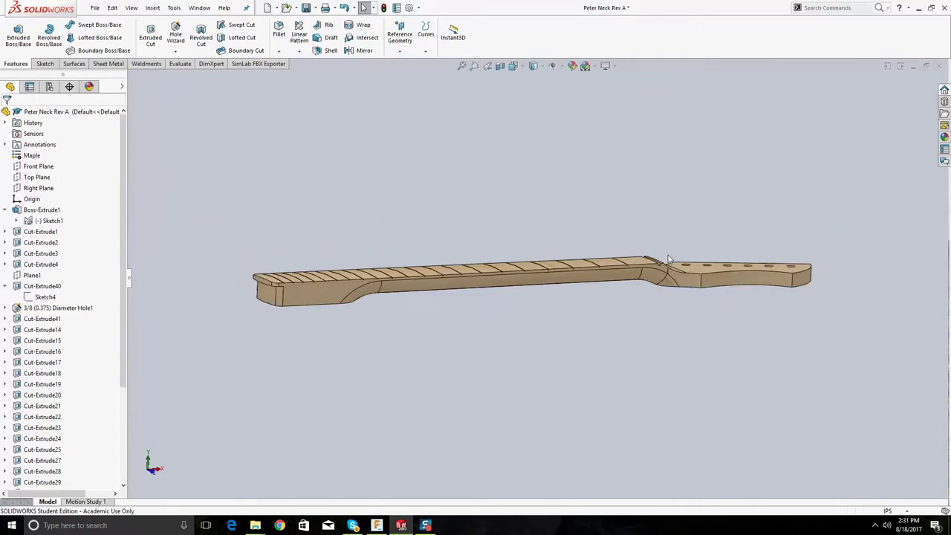
scroll(539, 301, down, 3)
middle_drag(539, 303, 452, 308)
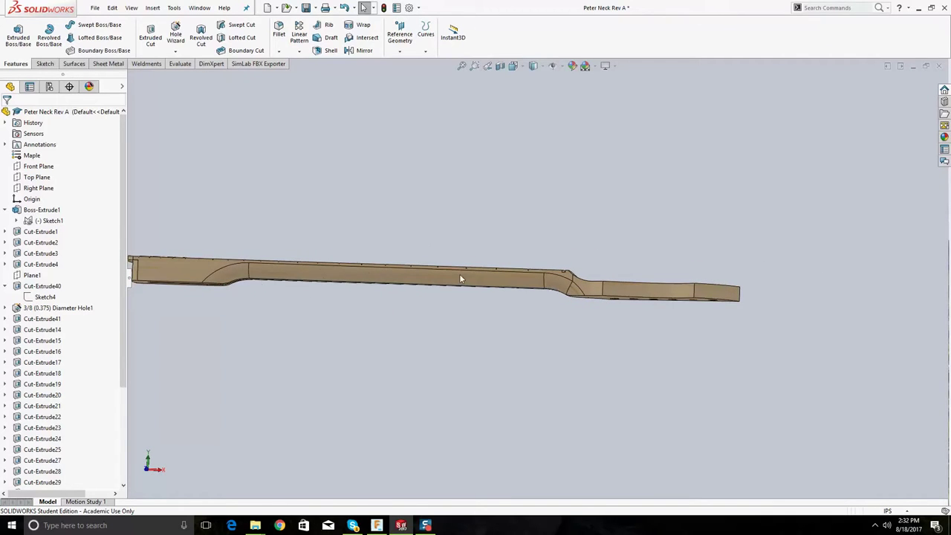
middle_drag(543, 298, 327, 313)
scroll(530, 304, down, 3)
scroll(427, 281, up, 2)
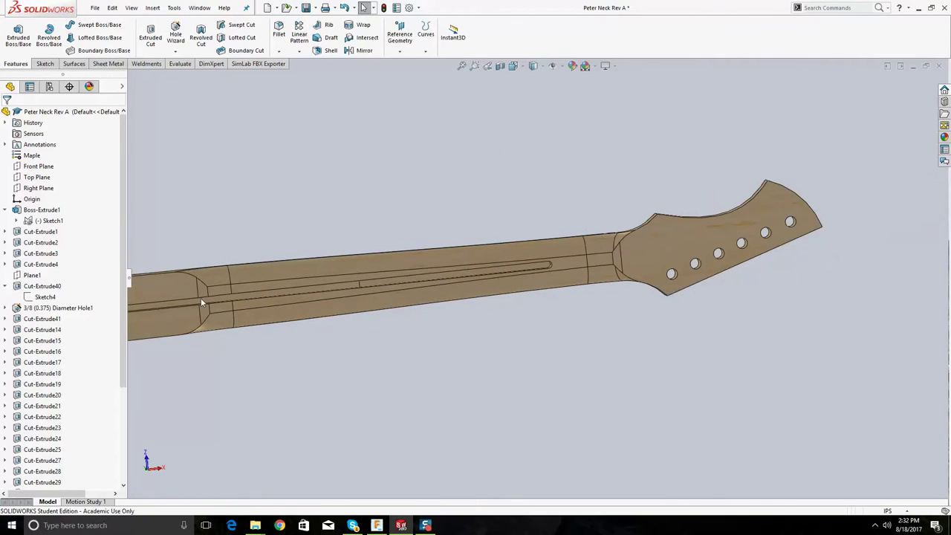
scroll(260, 275, down, 5)
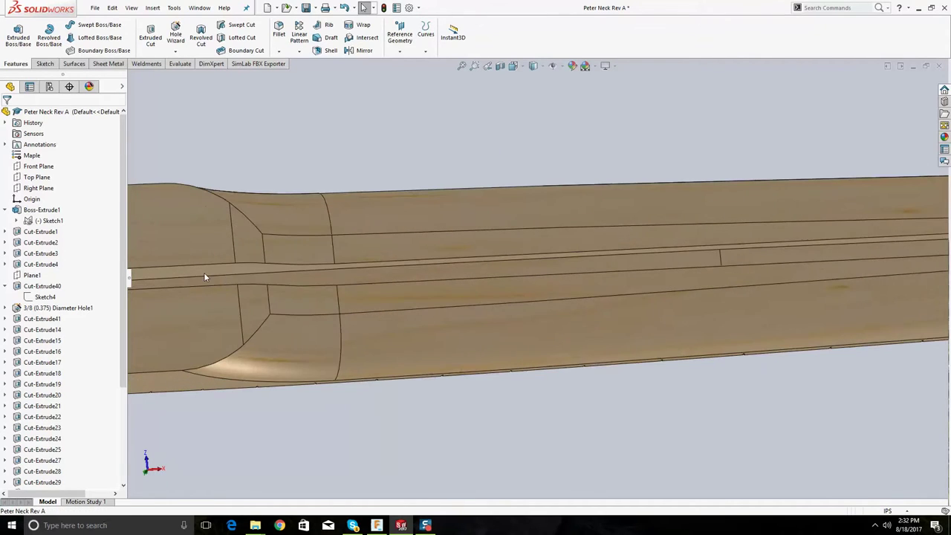
click(203, 272)
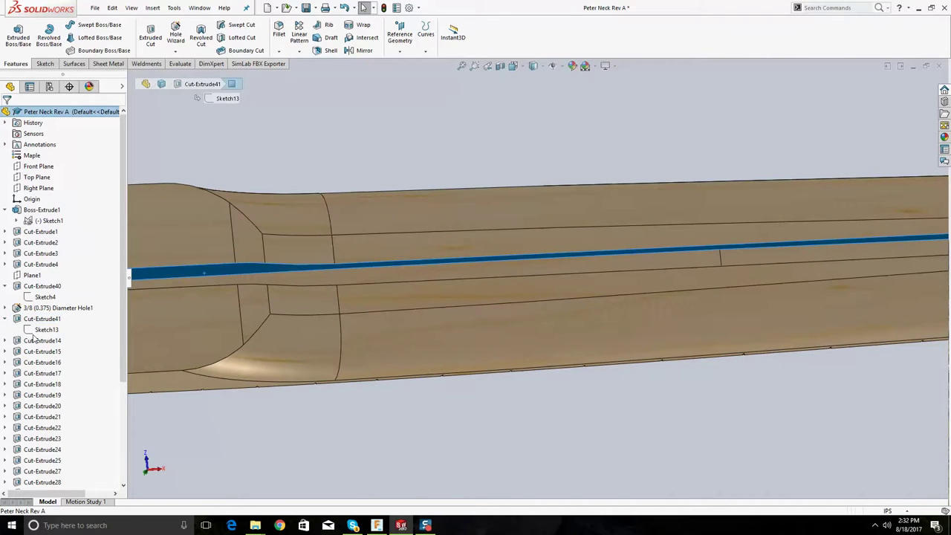
- Open Sketch13 of Cut-Extrude41 to inspect the profile of the slot along the neck's back, and exit the sketch
right_click(34, 339)
click(34, 339)
right_click(30, 338)
click(22, 335)
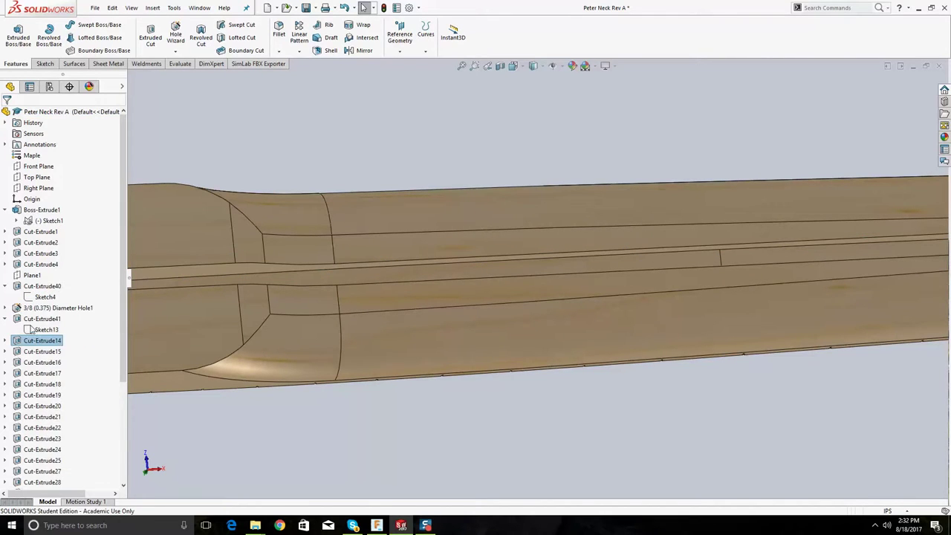
right_click(32, 328)
click(40, 296)
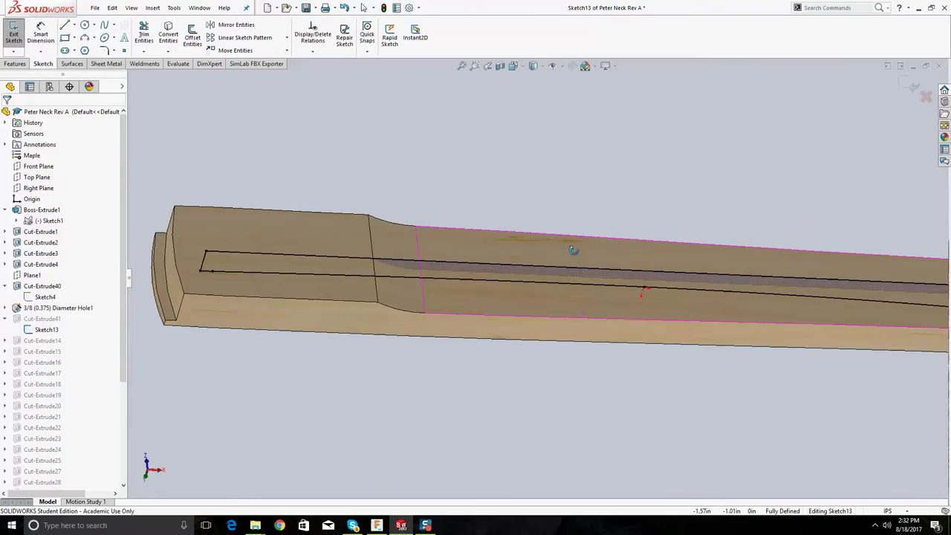
scroll(582, 290, up, 5)
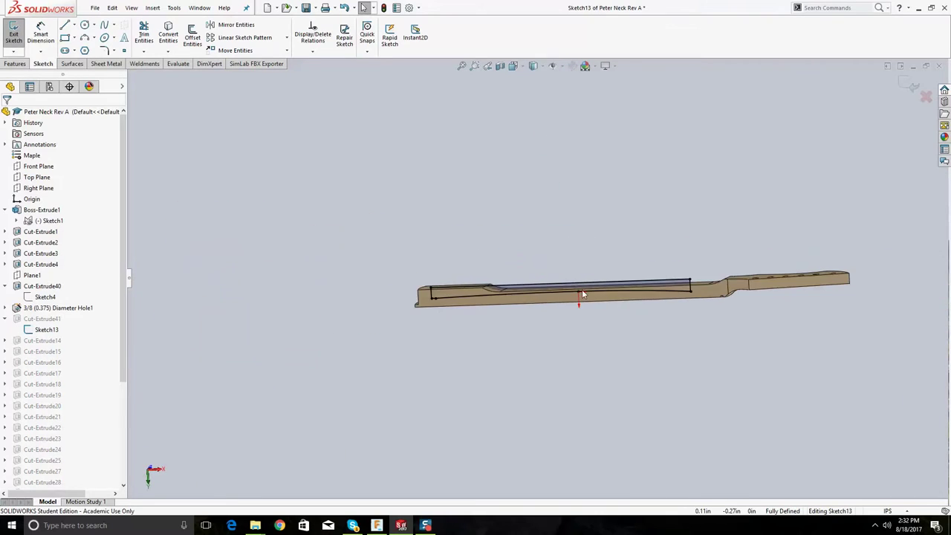
click(914, 69)
click(66, 492)
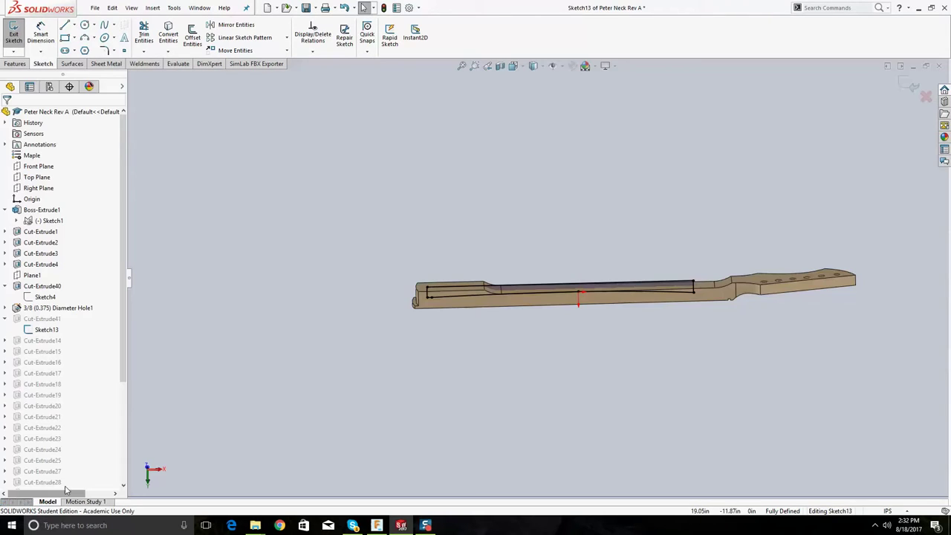
click(913, 86)
- Examine the complete neck, from the heel and back slot to the nut slot, headstock transition and fretboard
scroll(530, 288, down, 5)
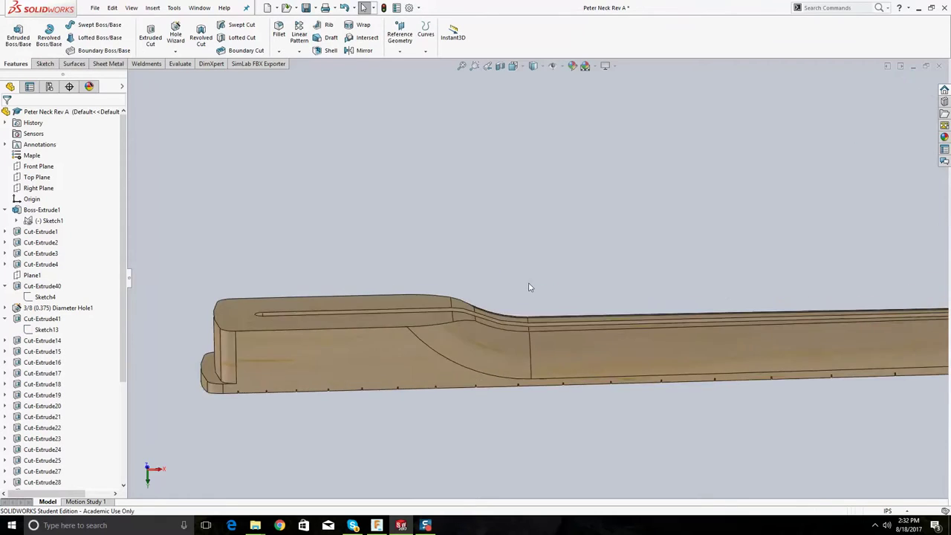
middle_drag(530, 288, 521, 443)
scroll(643, 347, up, 4)
middle_drag(644, 347, 701, 367)
scroll(586, 247, down, 6)
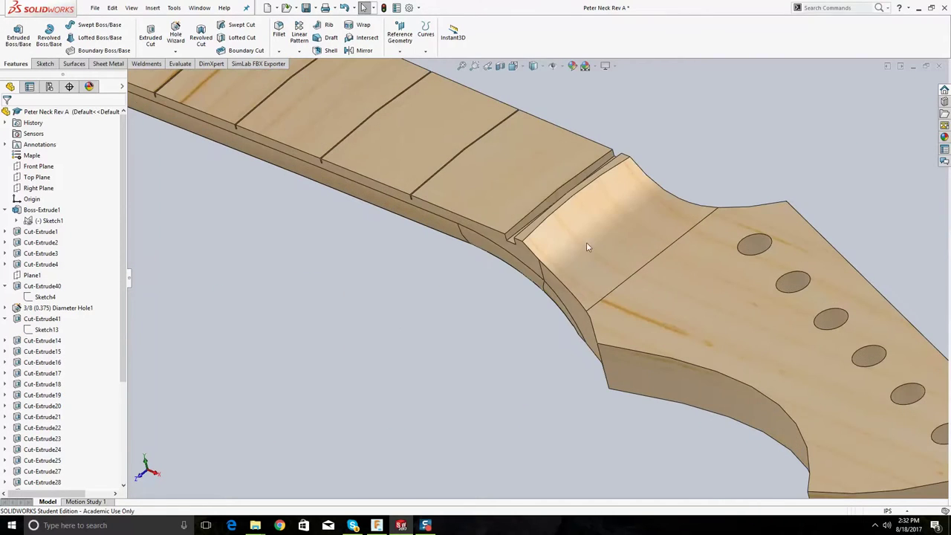
scroll(625, 236, up, 6)
middle_drag(361, 287, 432, 206)
scroll(349, 213, down, 5)
scroll(352, 215, up, 3)
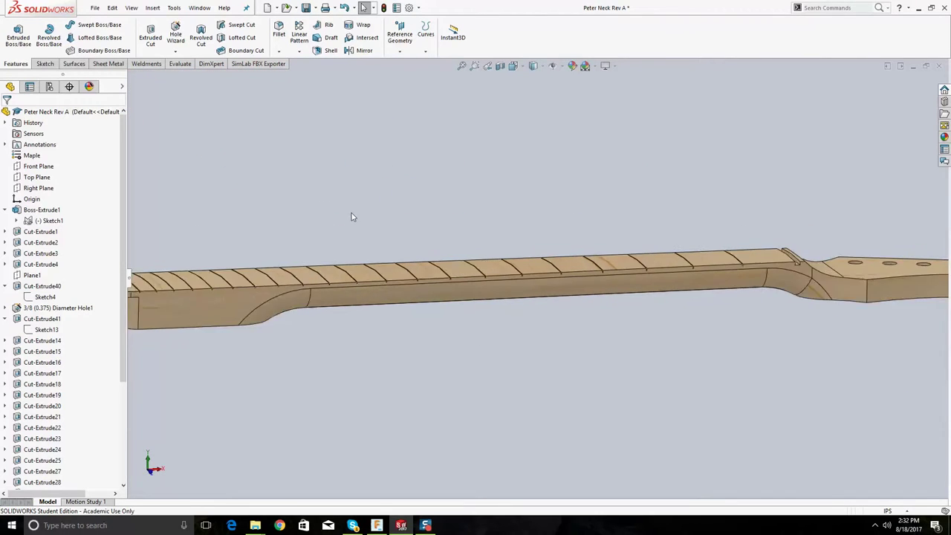
middle_drag(370, 244, 379, 302)
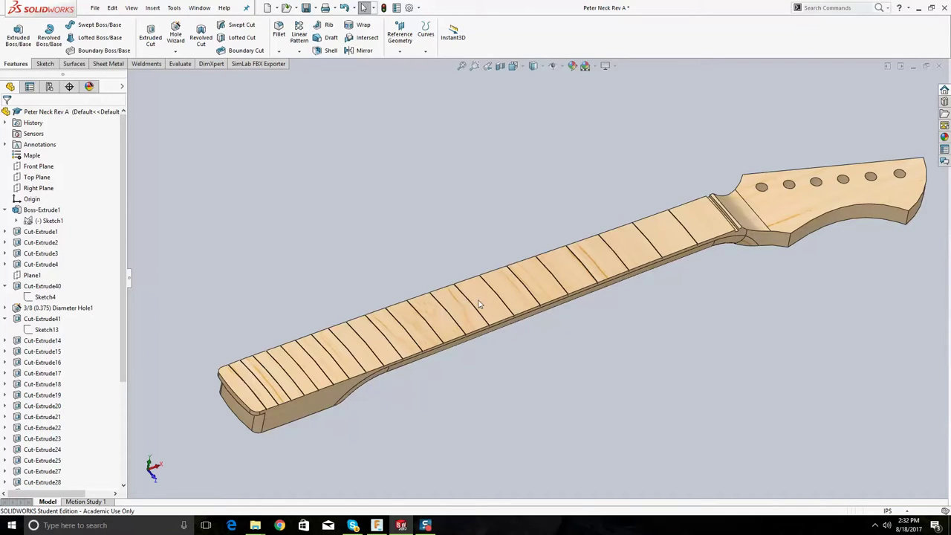
middle_drag(518, 292, 306, 319)
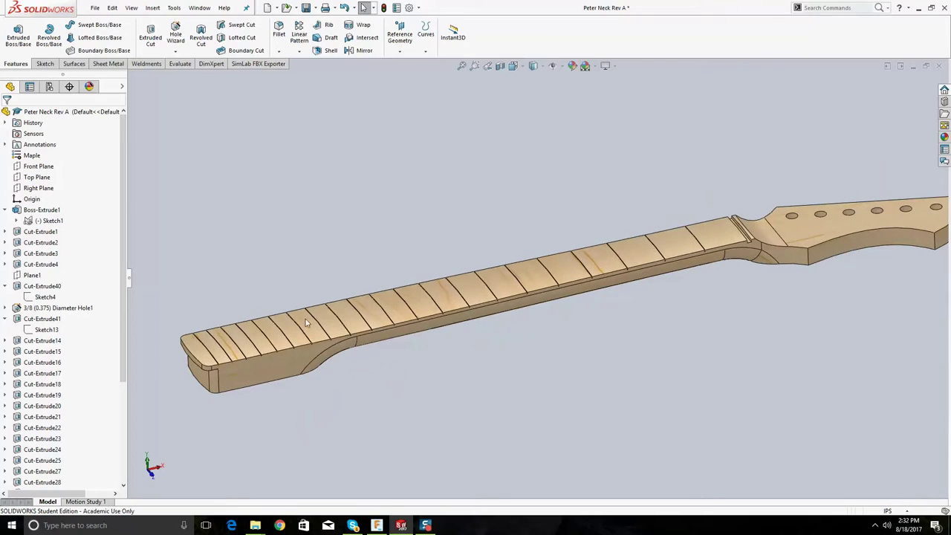
- Save the guitar neck part under its current name
scroll(791, 241, up, 3)
middle_drag(792, 242, 637, 240)
scroll(637, 240, down, 3)
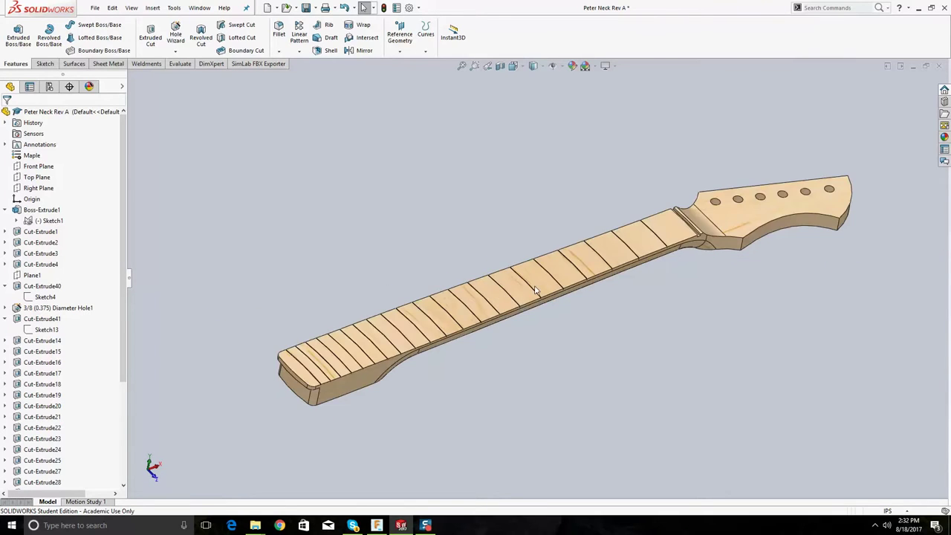
scroll(534, 282, down, 2)
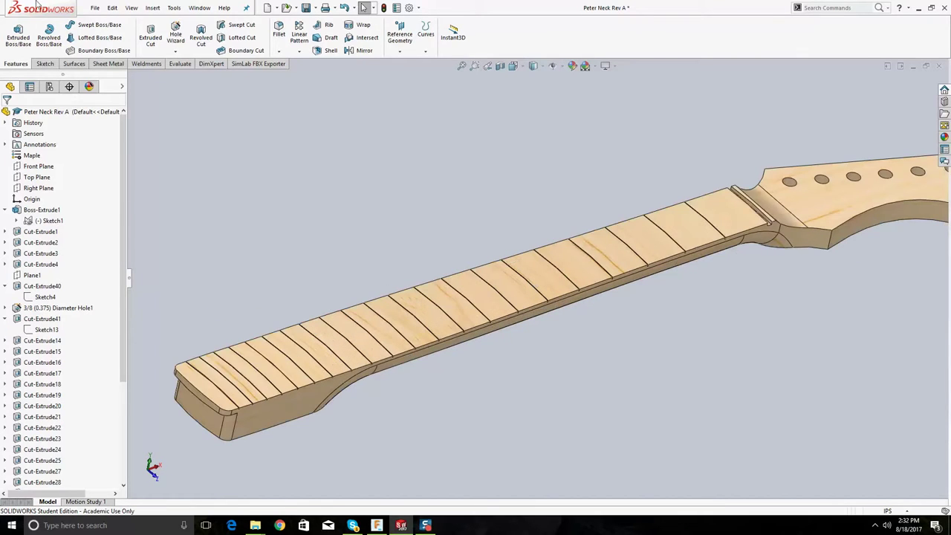
click(95, 8)
click(111, 104)
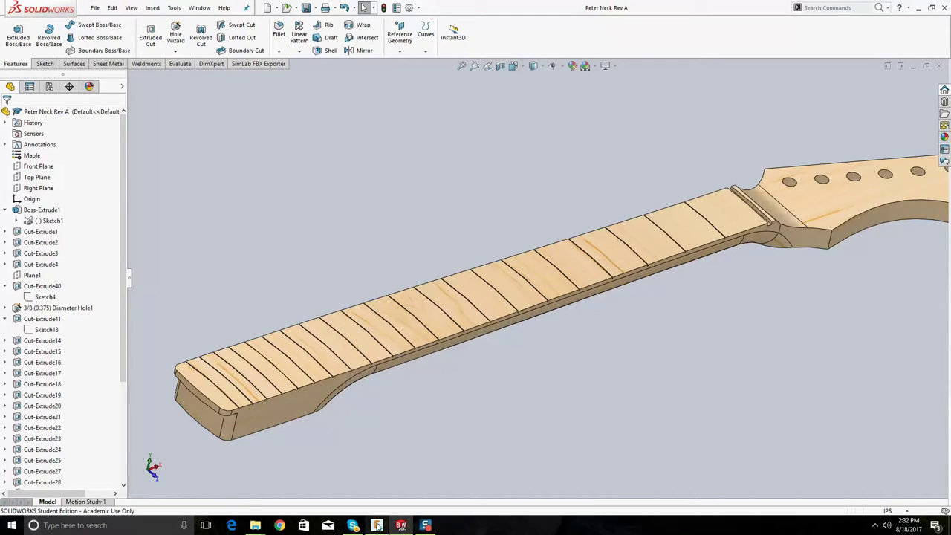
- View the neck models in the Fusion 360 project, return to SOLIDWORKS and examine the complete neck from above
click(377, 526)
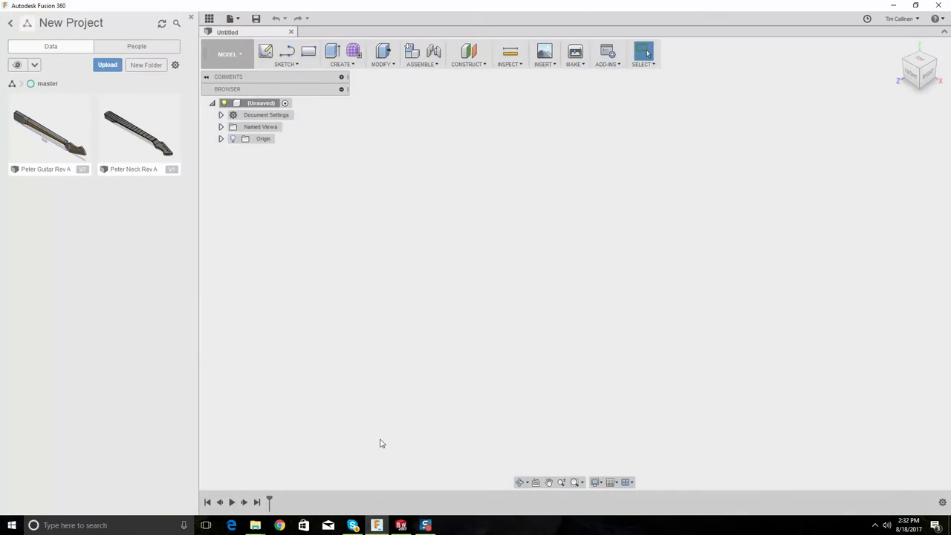
click(401, 525)
middle_drag(406, 441, 584, 195)
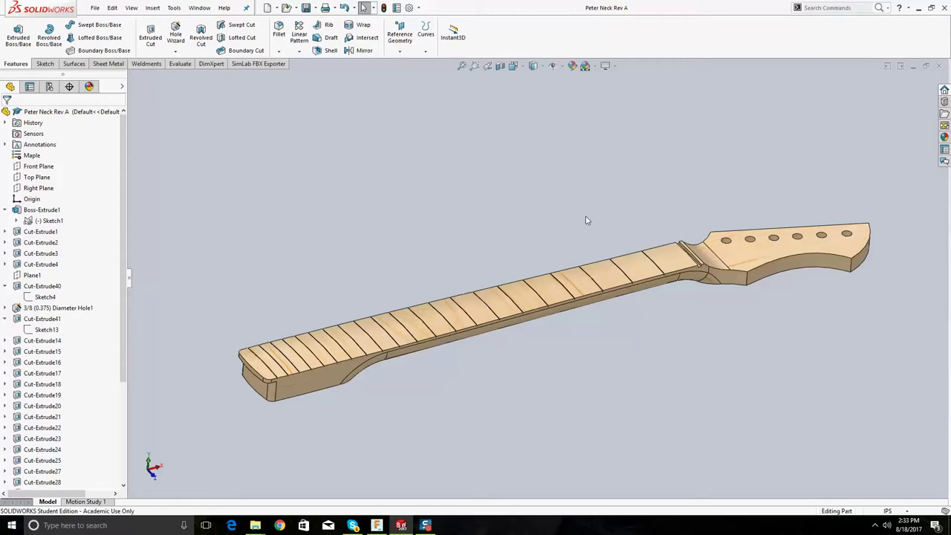
key(ctrl+1)
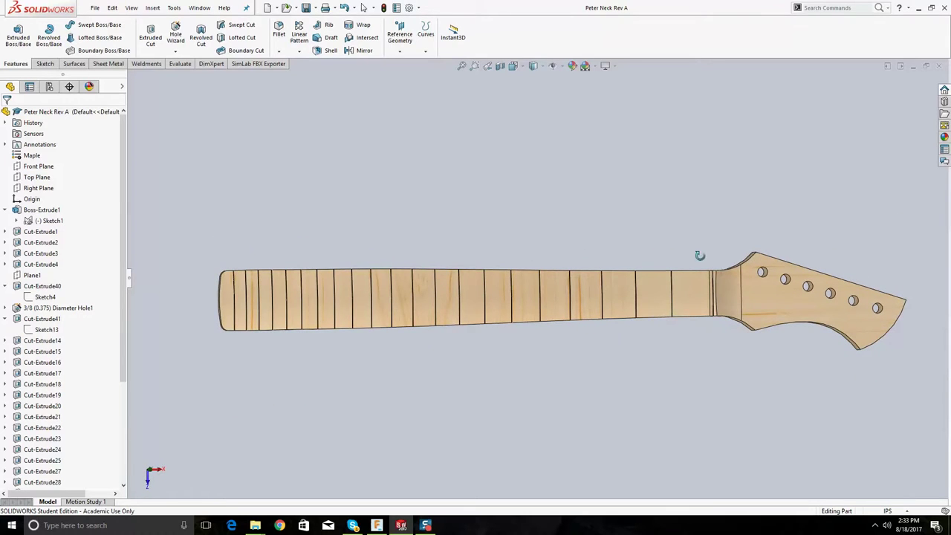
scroll(698, 256, down, 1)
scroll(661, 290, down, 1)
scroll(662, 290, up, 1)
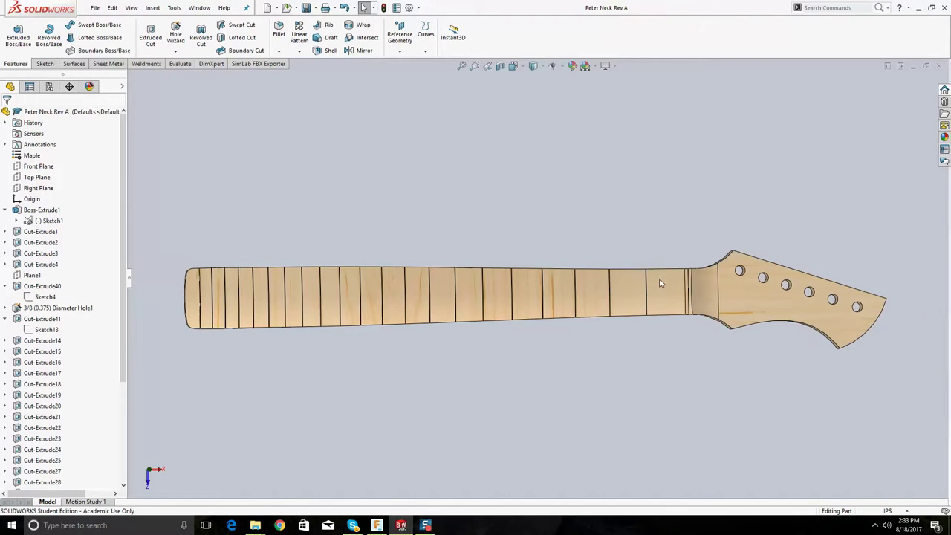
middle_drag(643, 243, 468, 246)
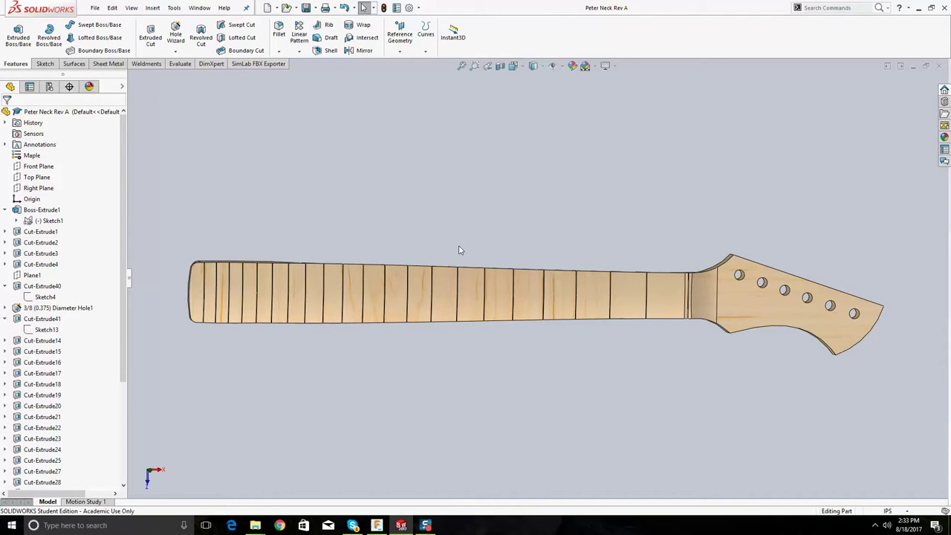
middle_drag(451, 248, 433, 243)
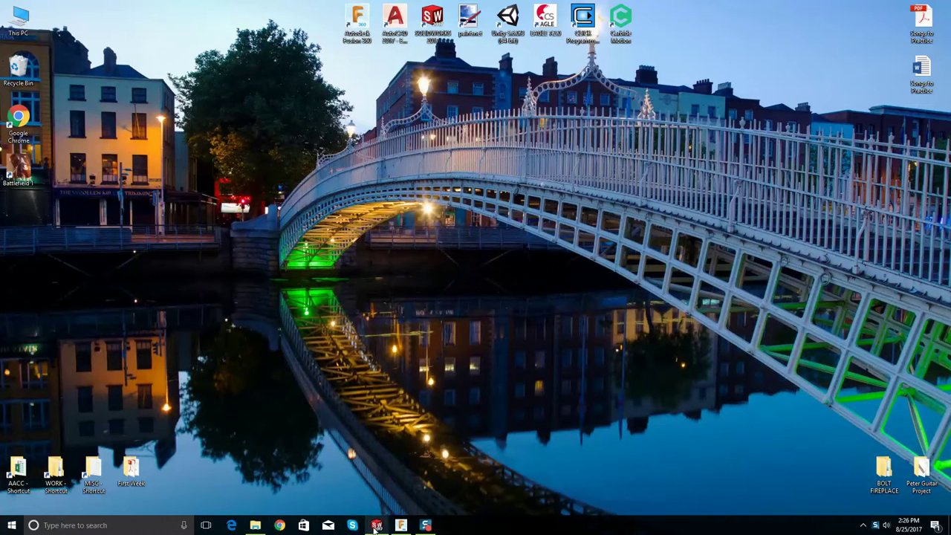
- Switch to SOLIDWORKS and open the part Peter Neck Rev A
click(376, 526)
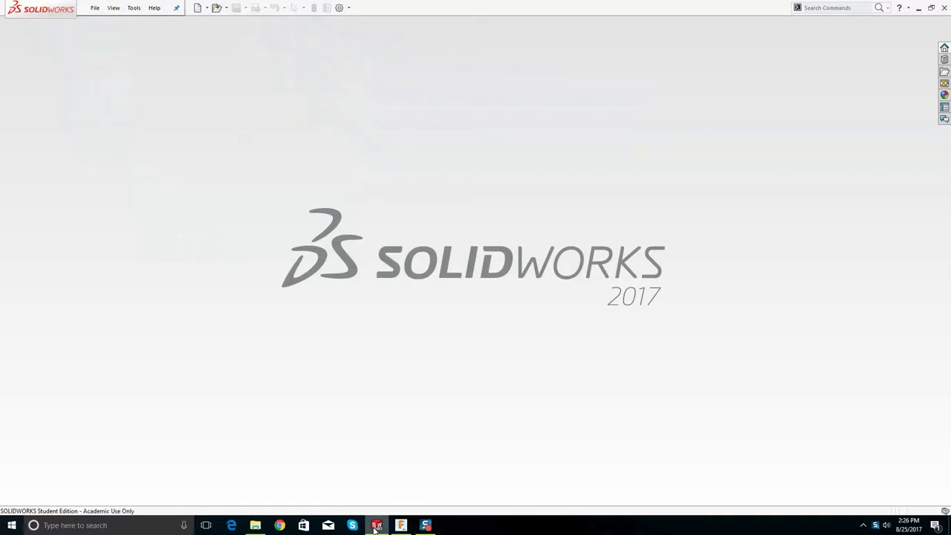
click(95, 8)
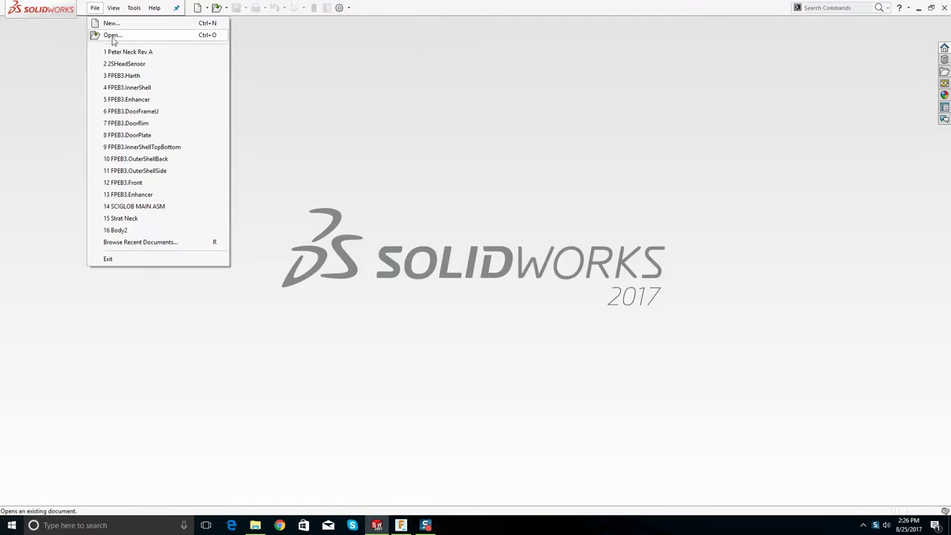
click(112, 36)
double_click(336, 130)
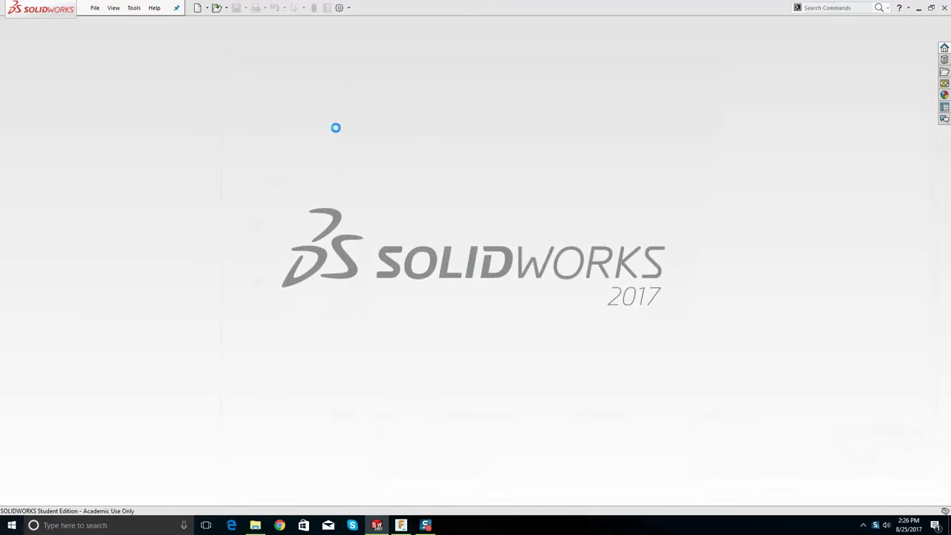
- Examine the neck's back inside its surrounding stock board, from the headstock to the heel and from both directions
scroll(622, 309, up, 5)
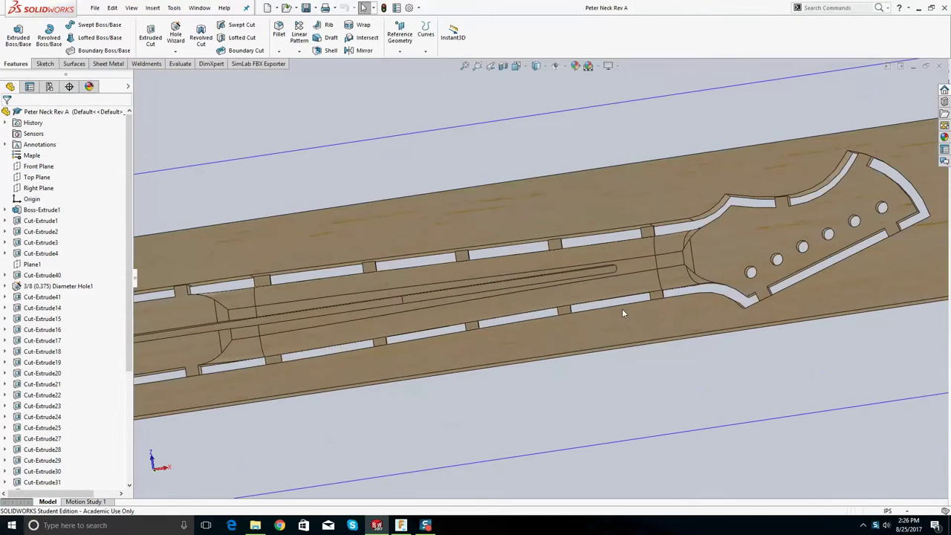
scroll(602, 323, down, 6)
middle_drag(602, 323, 557, 277)
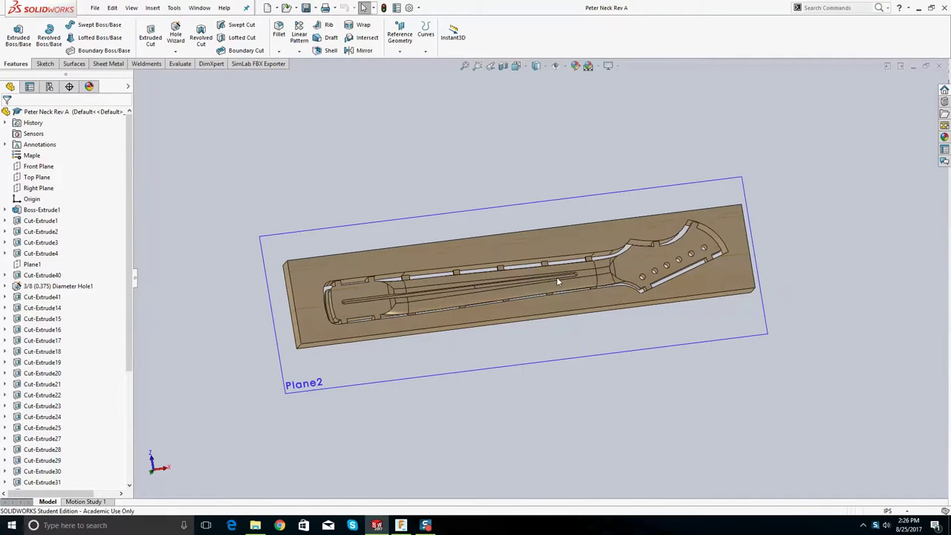
scroll(603, 232, up, 5)
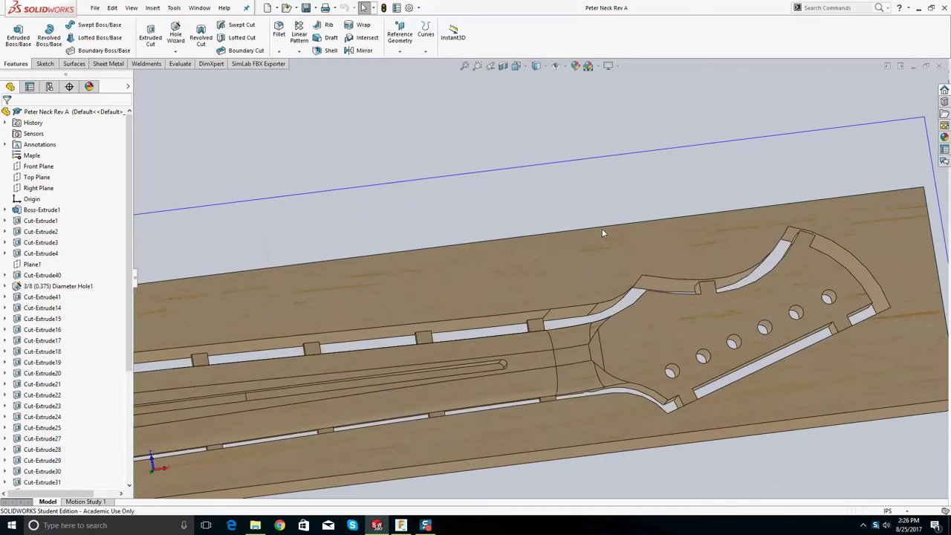
scroll(566, 248, down, 6)
middle_drag(550, 248, 466, 272)
scroll(483, 336, up, 2)
middle_drag(483, 336, 404, 444)
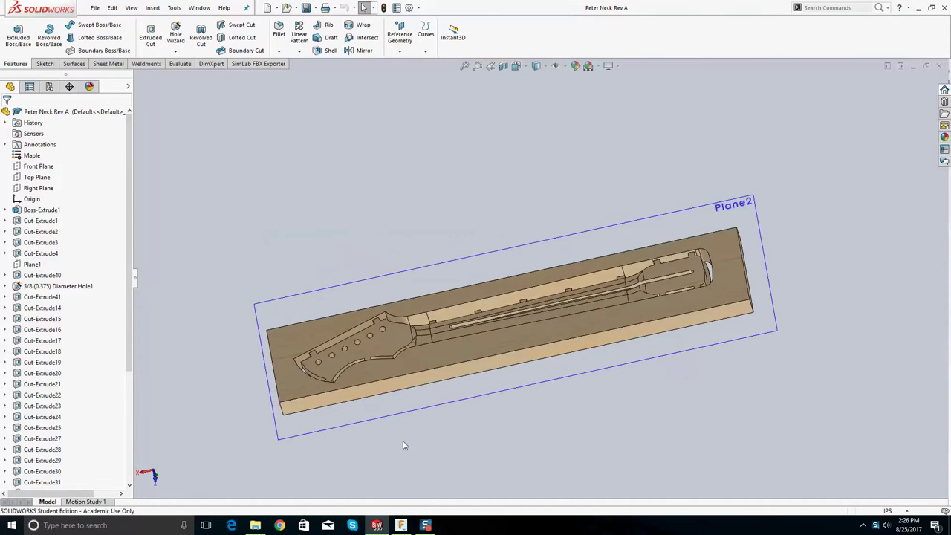
- Inspect the holding tabs that connect the headstock outline to the surrounding board
scroll(360, 191, up, 5)
scroll(480, 230, down, 2)
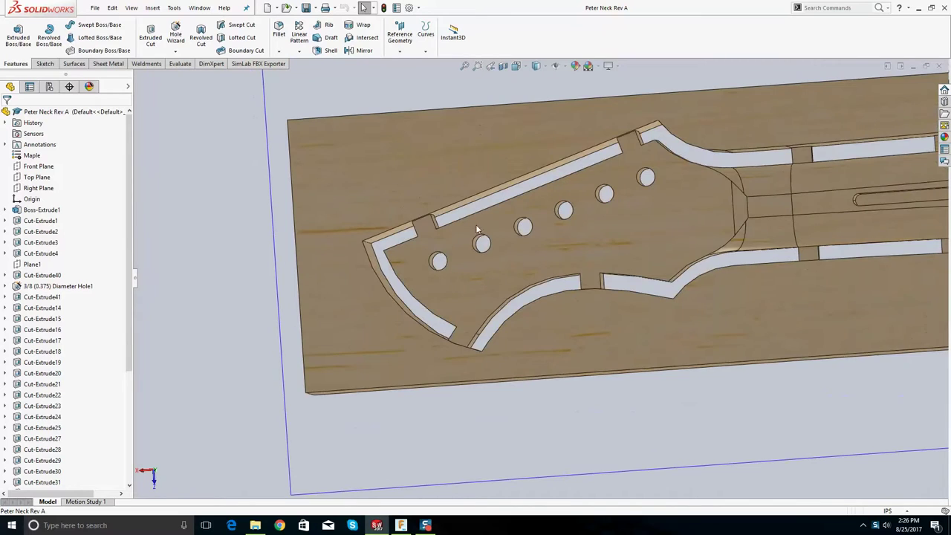
scroll(702, 250, down, 6)
scroll(702, 251, up, 3)
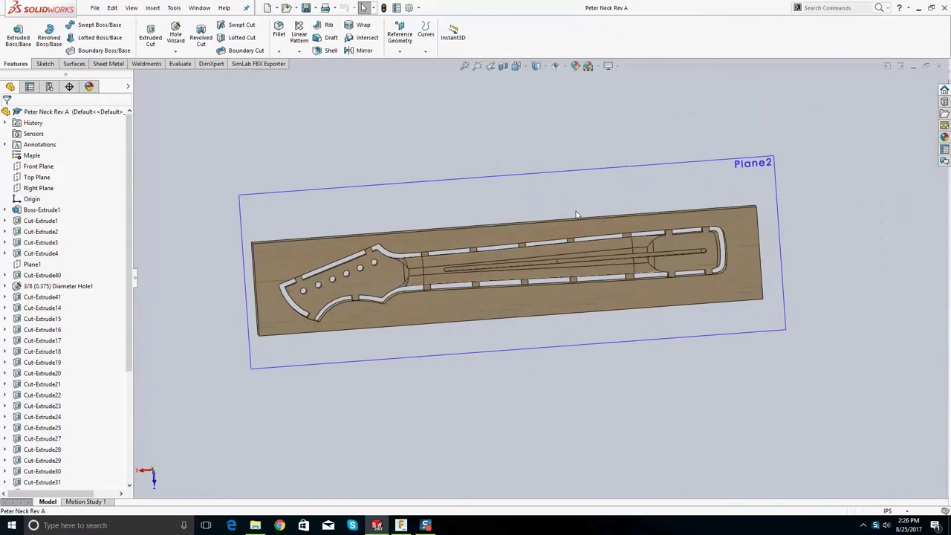
scroll(357, 250, up, 4)
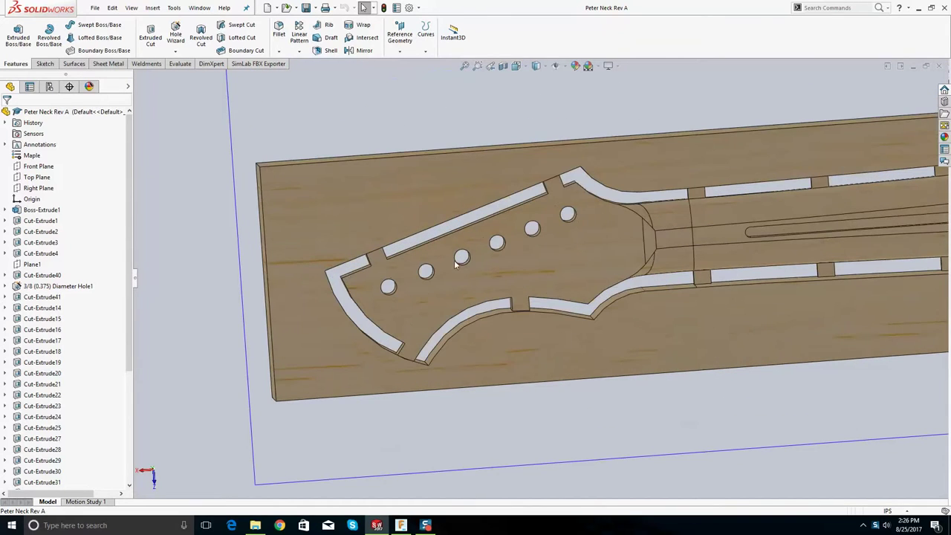
scroll(715, 235, down, 3)
scroll(688, 241, up, 2)
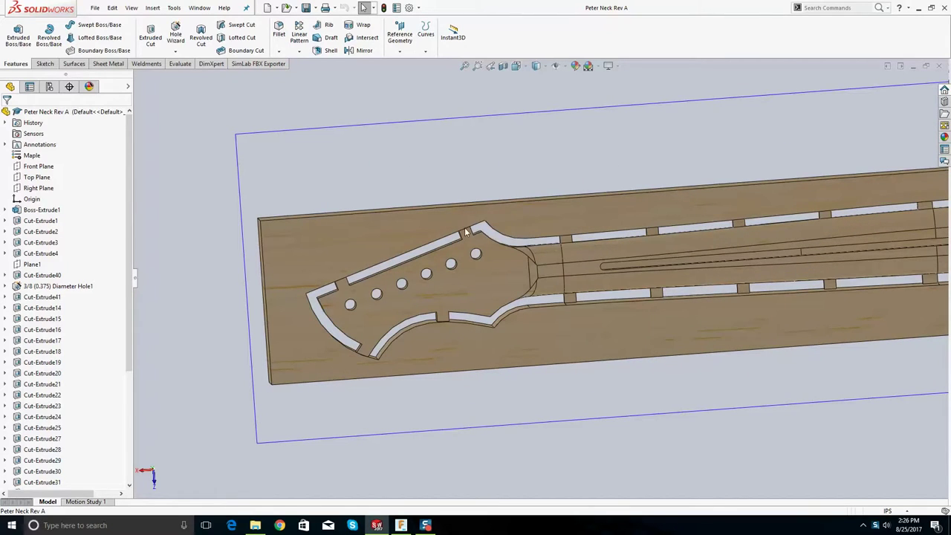
- Inspect the holding tabs along the neck's long edges and around the heel, and the depth of the board
scroll(344, 284, down, 3)
scroll(625, 269, up, 3)
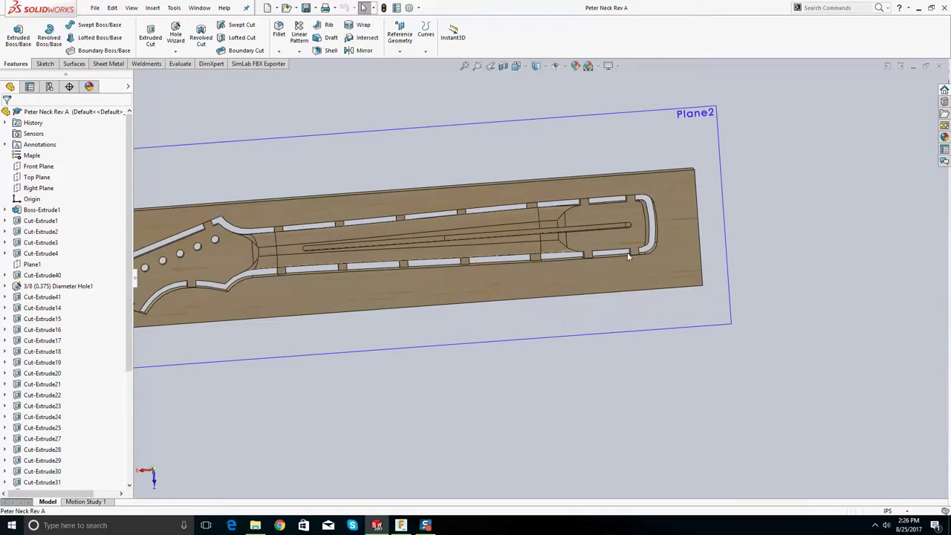
scroll(379, 246, down, 2)
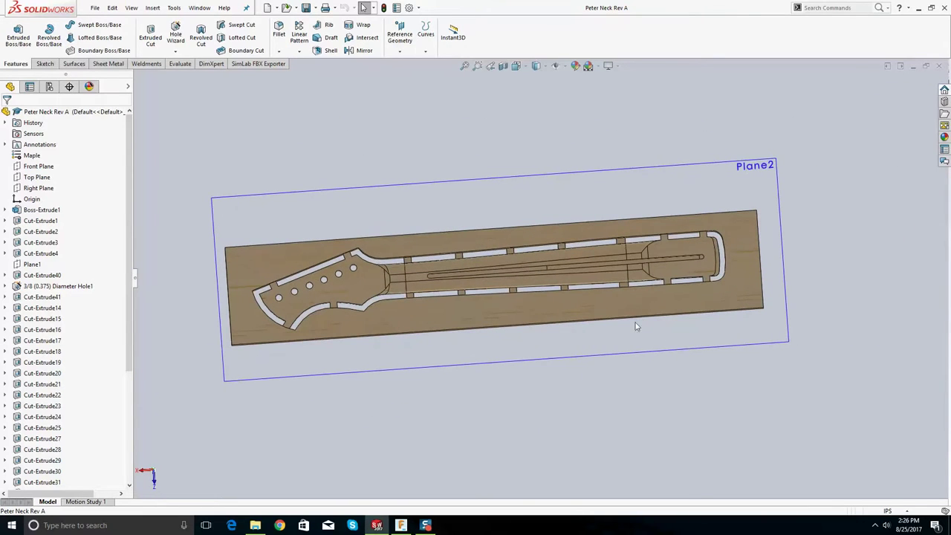
scroll(588, 283, up, 3)
scroll(591, 275, up, 1)
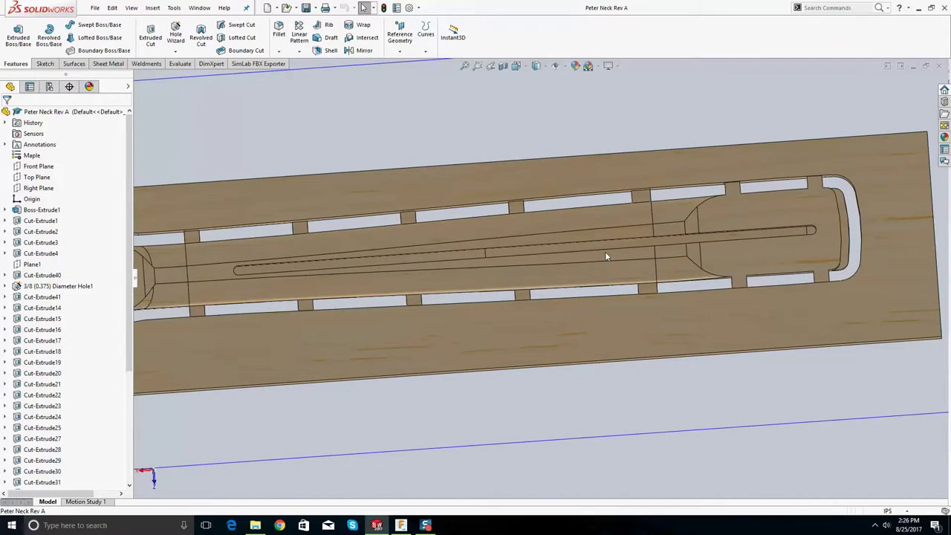
scroll(565, 233, down, 4)
middle_drag(514, 274, 513, 141)
click(88, 7)
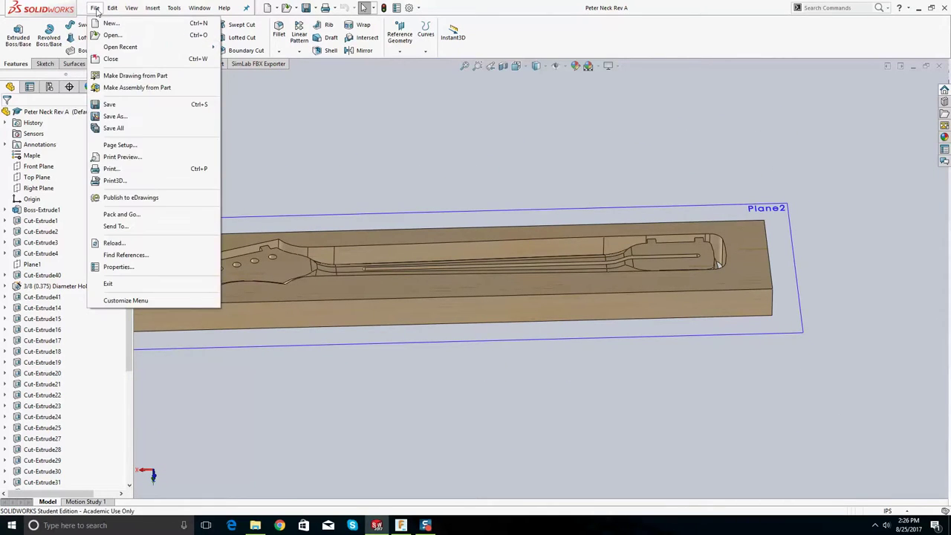
click(143, 118)
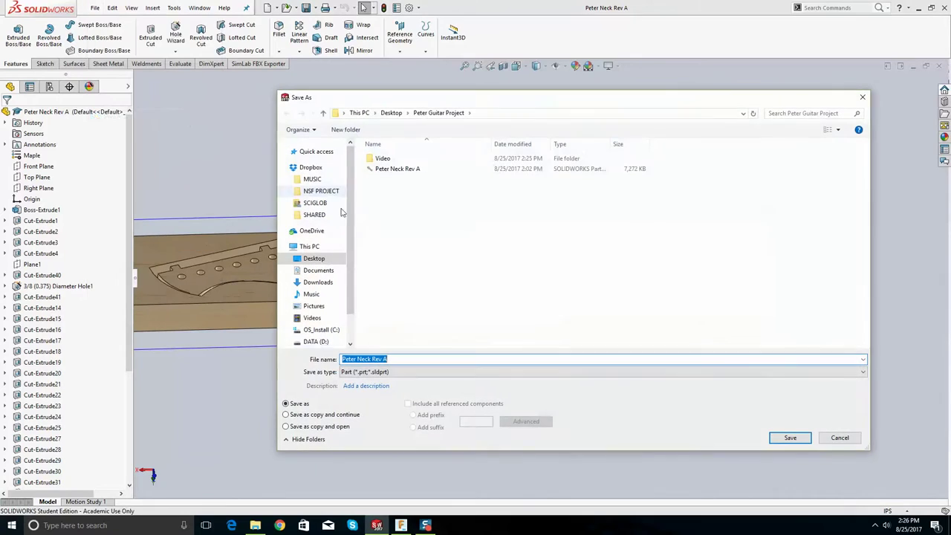
click(455, 374)
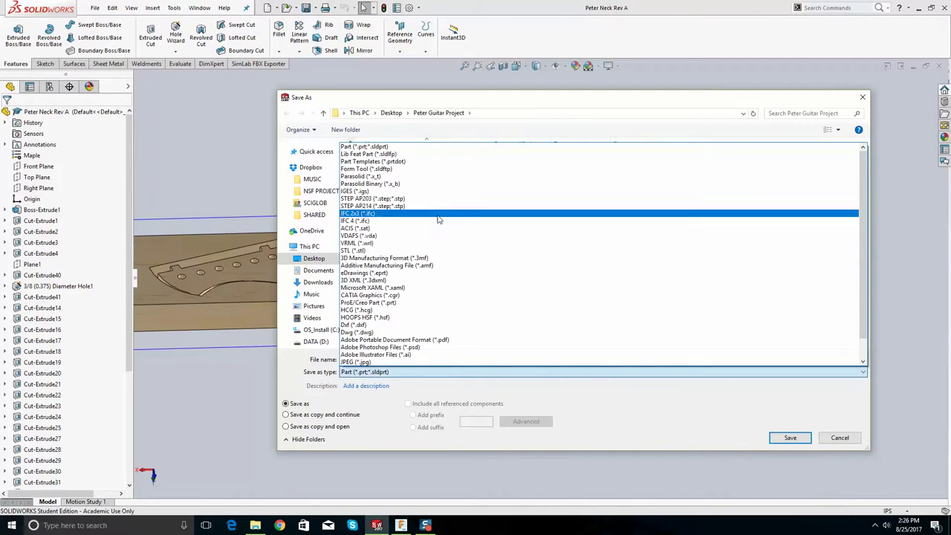
click(376, 206)
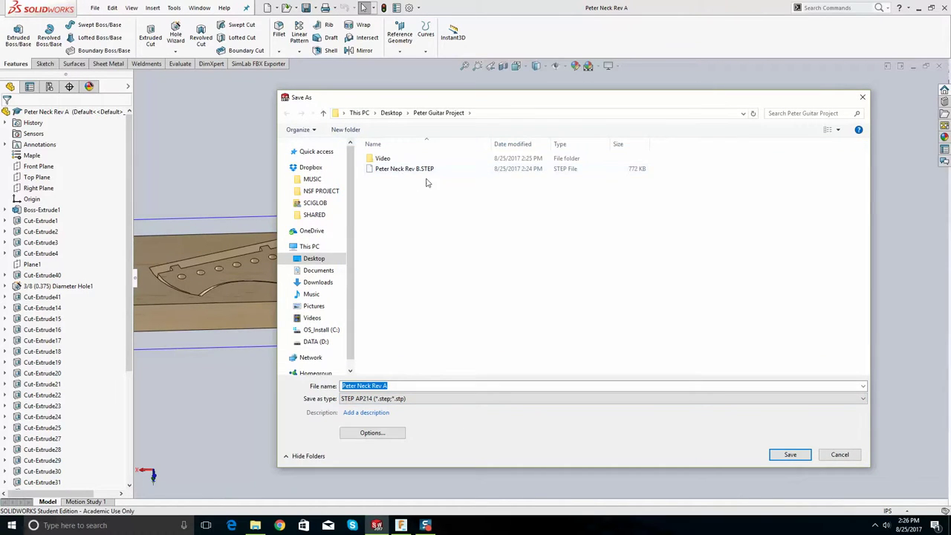
click(840, 454)
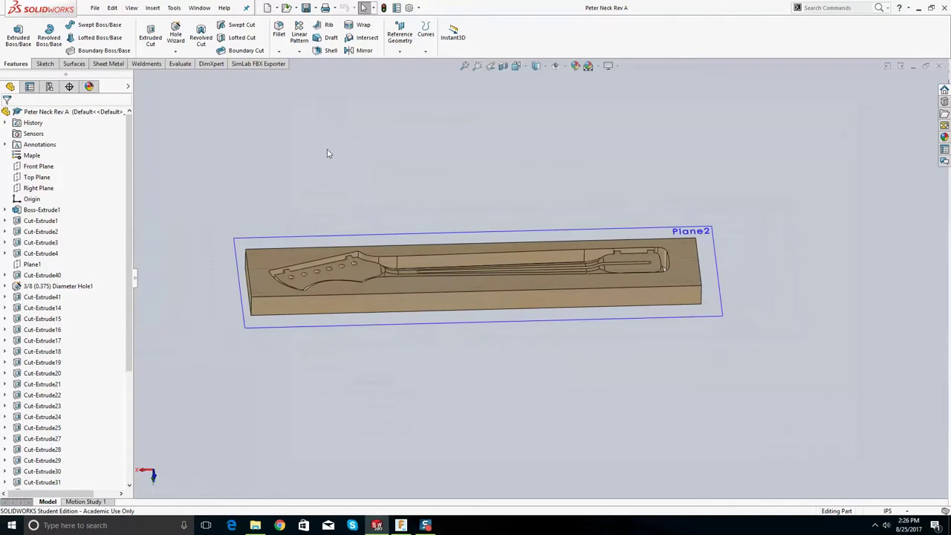
- Roll the feature history back to just after Boss-Extrude2 and examine the neck pocket without the holding tabs
middle_drag(329, 150, 313, 208)
scroll(67, 371, down, 5)
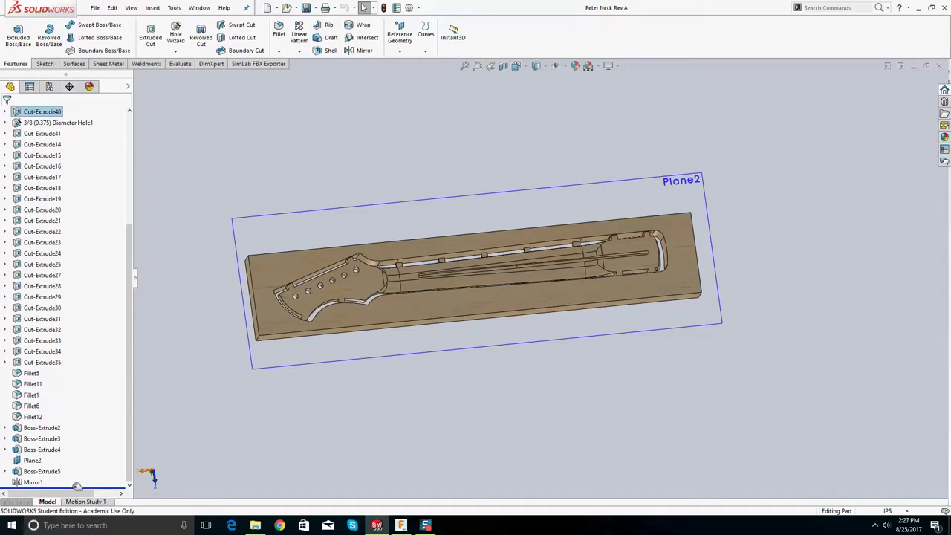
drag(72, 492, 71, 444)
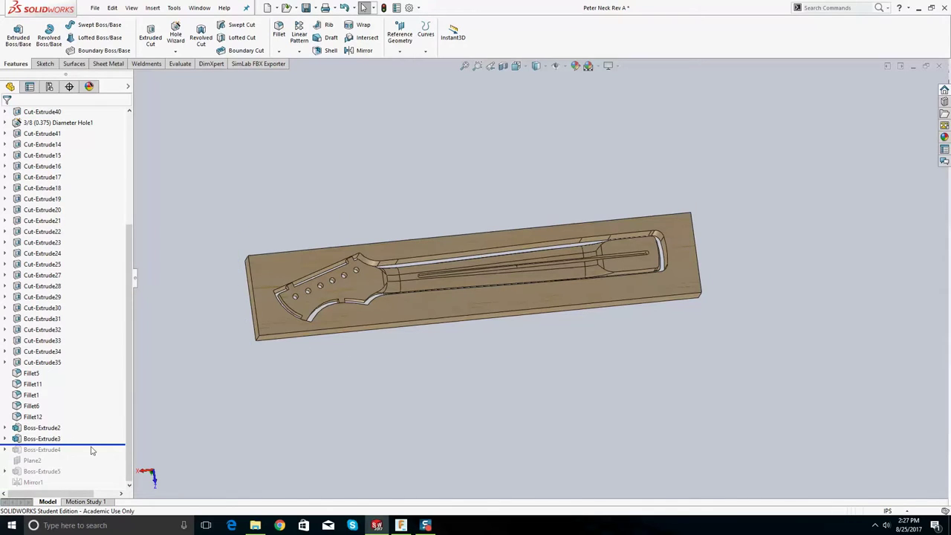
mouse_move(91, 444)
mouse_down()
mouse_move(80, 423)
mouse_move(87, 434)
mouse_up()
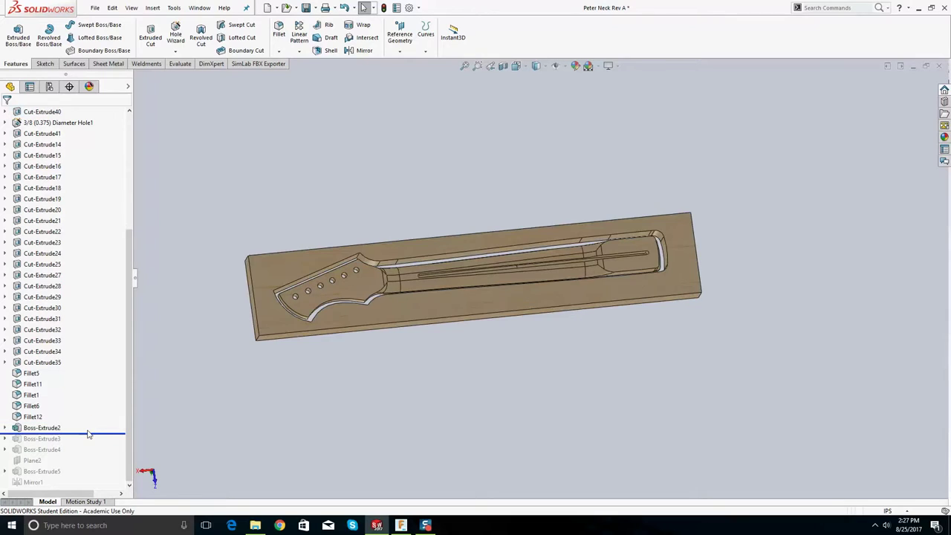
middle_drag(528, 313, 510, 201)
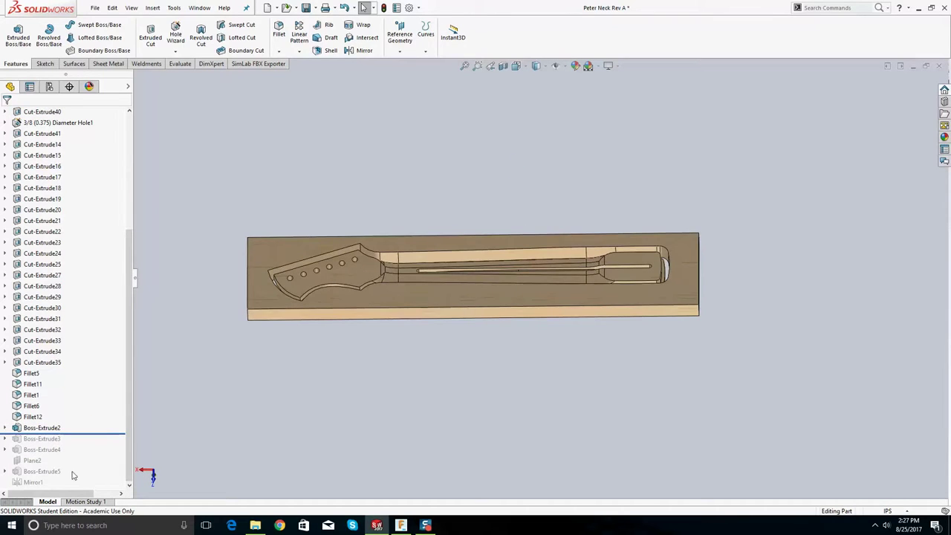
- Roll the feature history forward past Boss-Extrude3 and Boss-Extrude4 to inspect the tabs added at the headstock and heel
drag(98, 435, 95, 445)
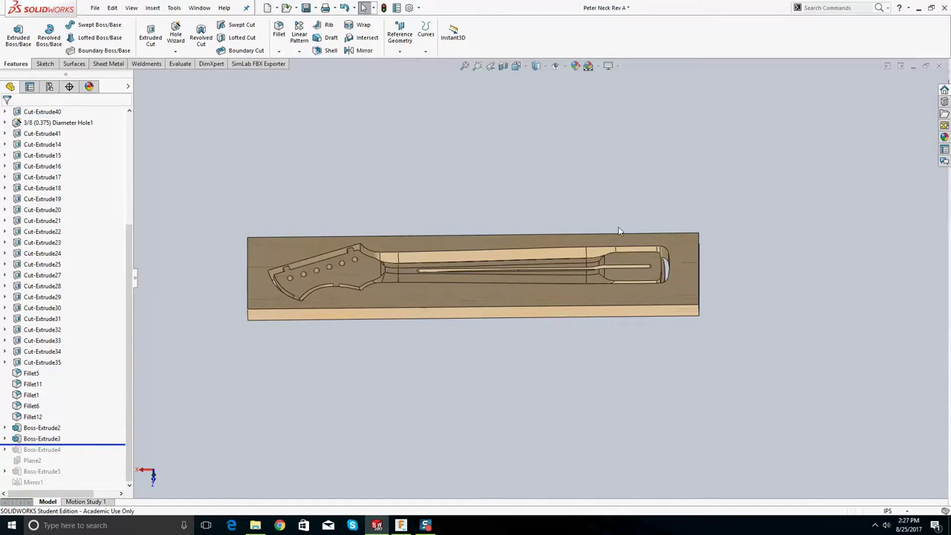
middle_drag(619, 231, 385, 319)
scroll(385, 320, down, 6)
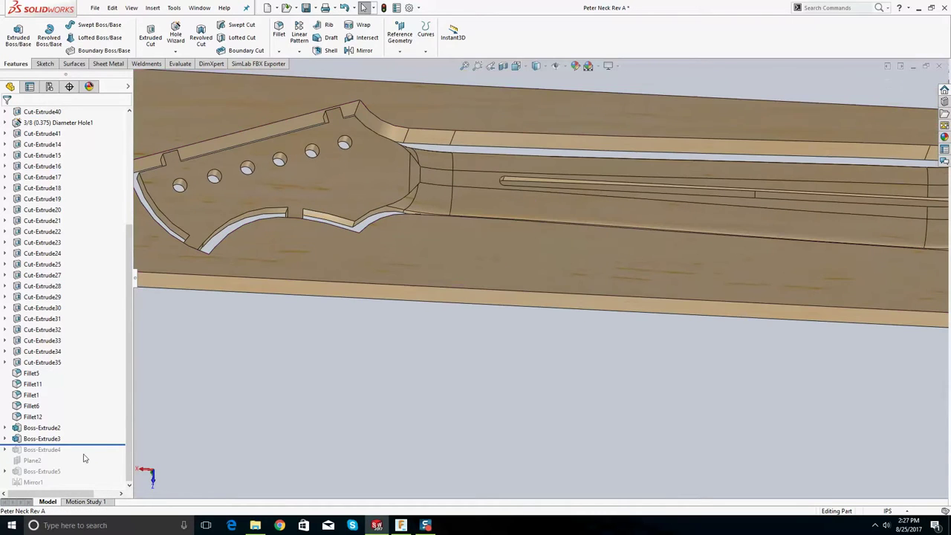
drag(106, 444, 105, 455)
scroll(744, 241, up, 5)
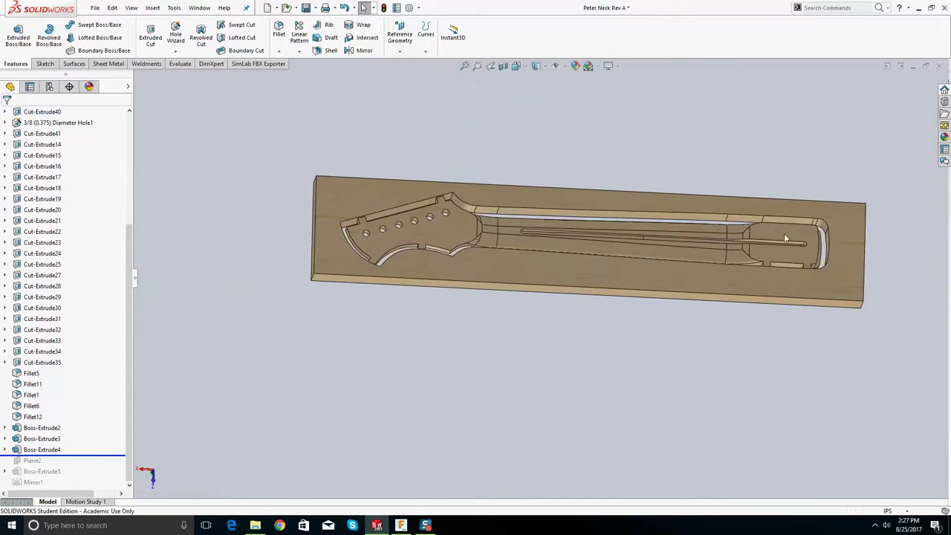
- Roll the feature history forward to the end, past Mirror1, and inspect the holding tabs along both sides of the neck
scroll(785, 238, down, 3)
drag(87, 456, 88, 489)
middle_drag(548, 272, 549, 244)
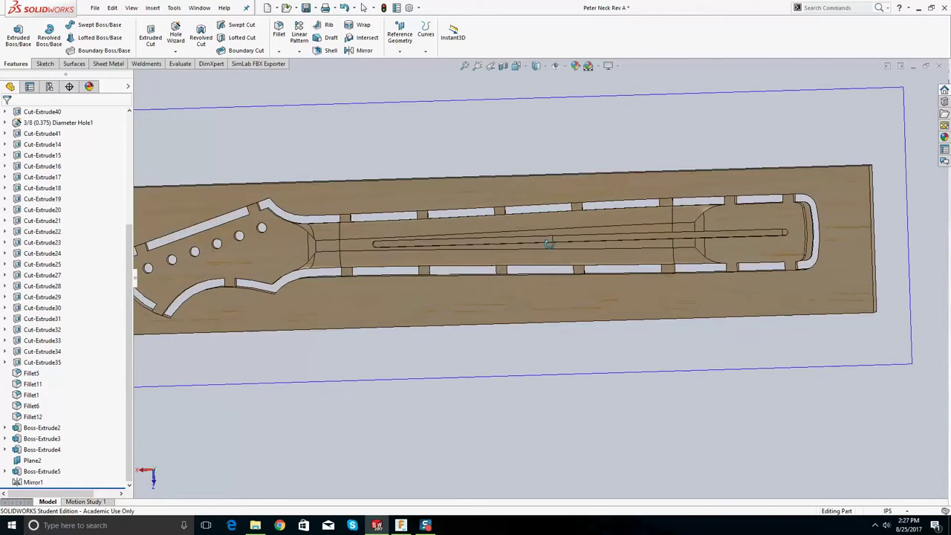
scroll(457, 251, up, 2)
scroll(430, 262, down, 5)
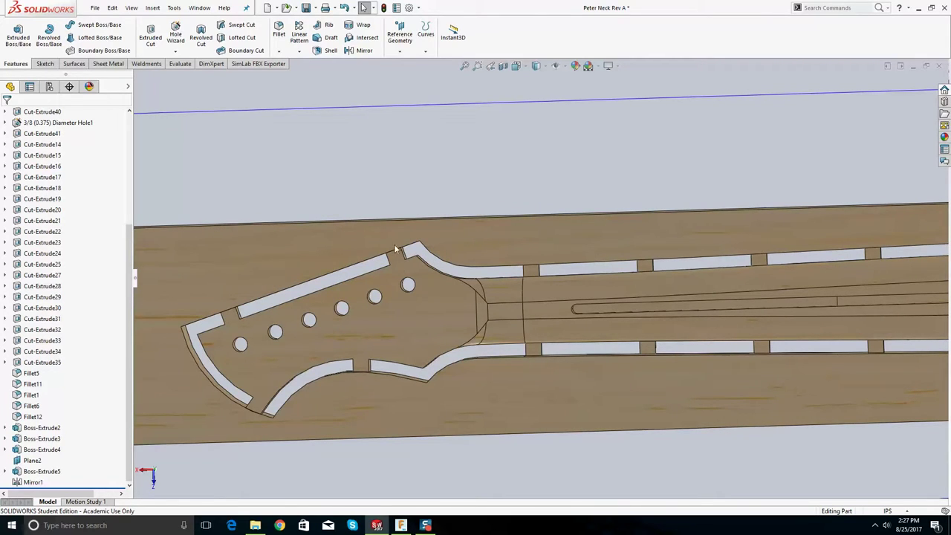
scroll(343, 387, up, 3)
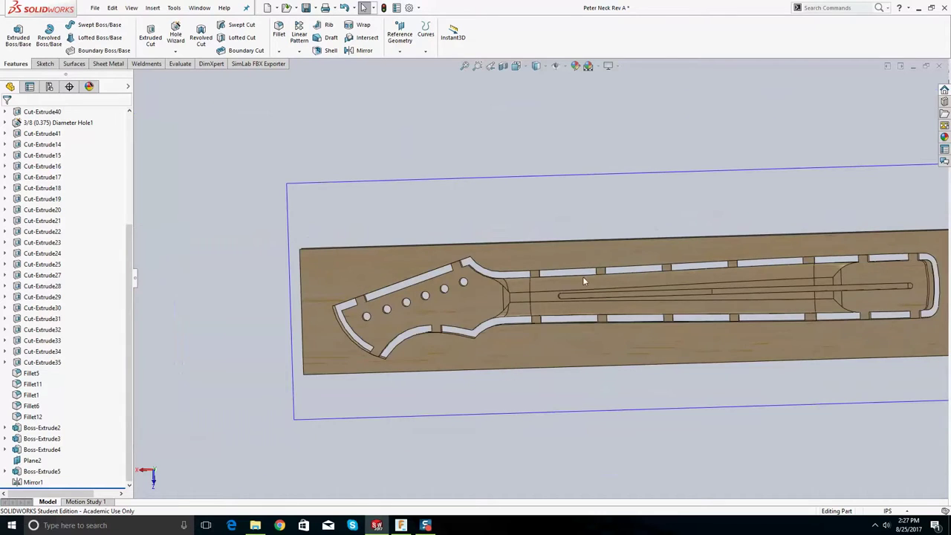
scroll(583, 277, down, 5)
middle_drag(583, 282, 547, 385)
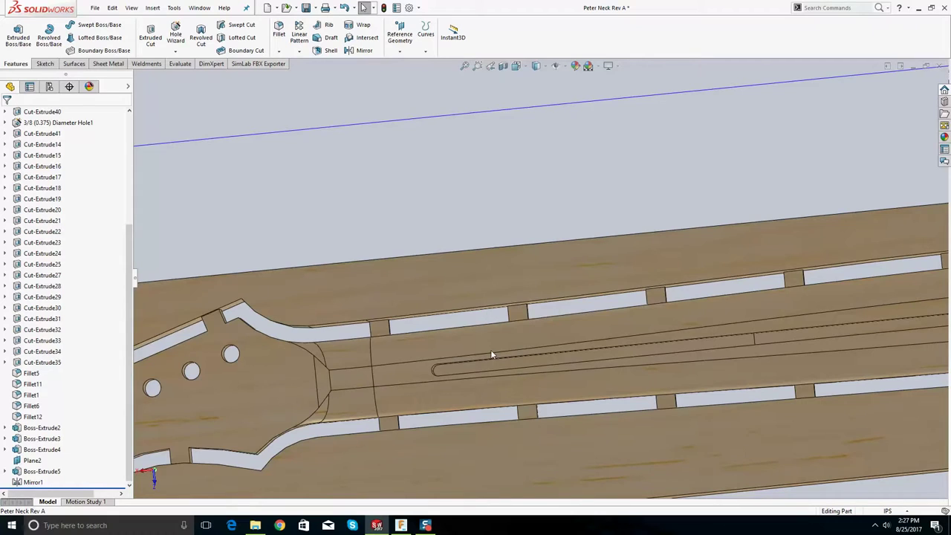
scroll(547, 304, up, 3)
scroll(424, 275, down, 3)
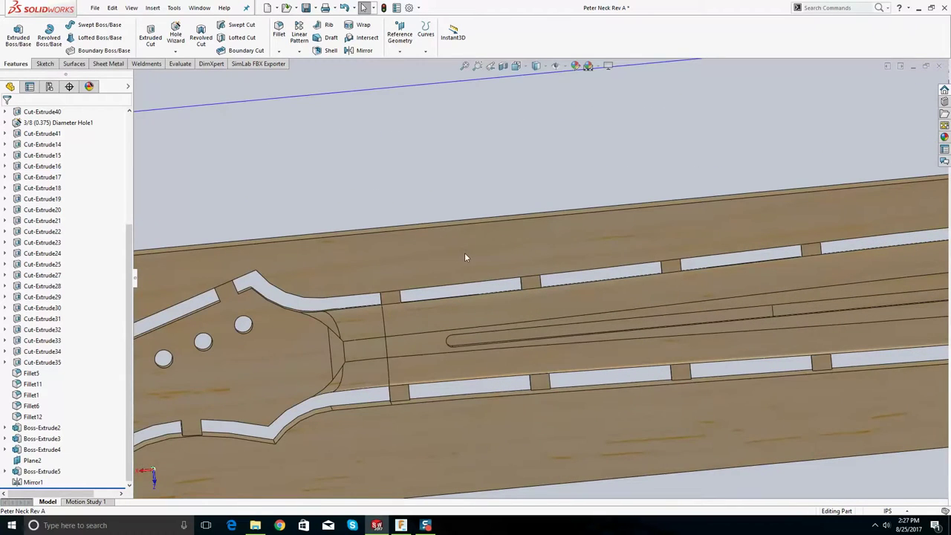
scroll(465, 257, up, 2)
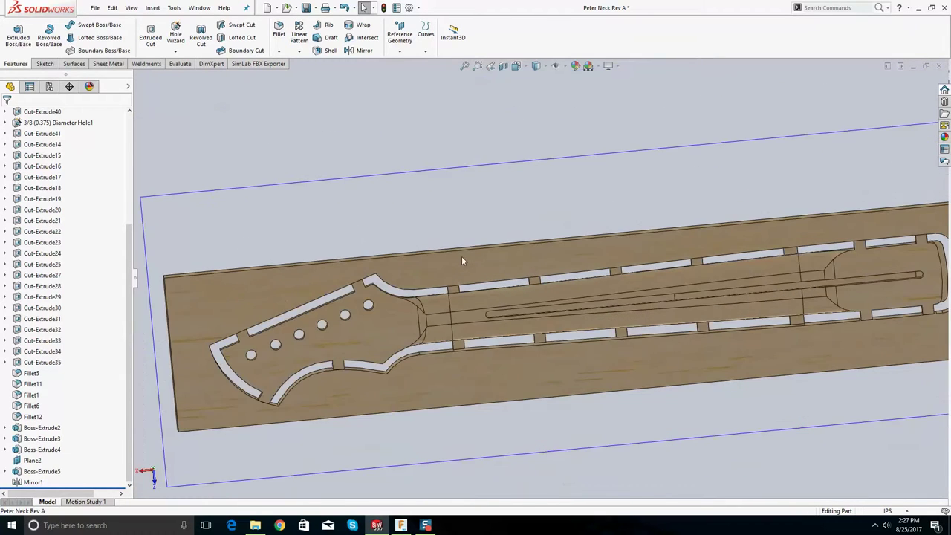
- Close the guitar neck part and switch to Autodesk Fusion 360
click(95, 7)
click(112, 104)
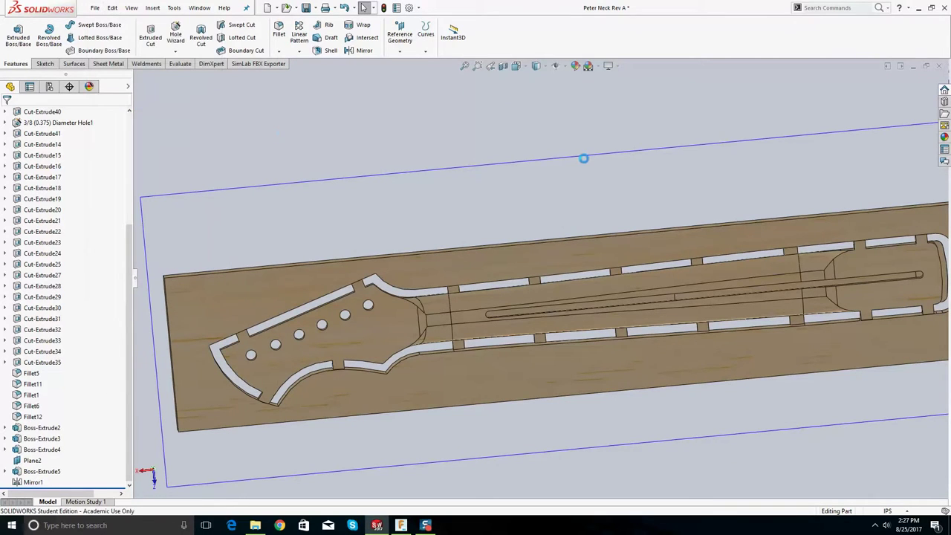
click(939, 65)
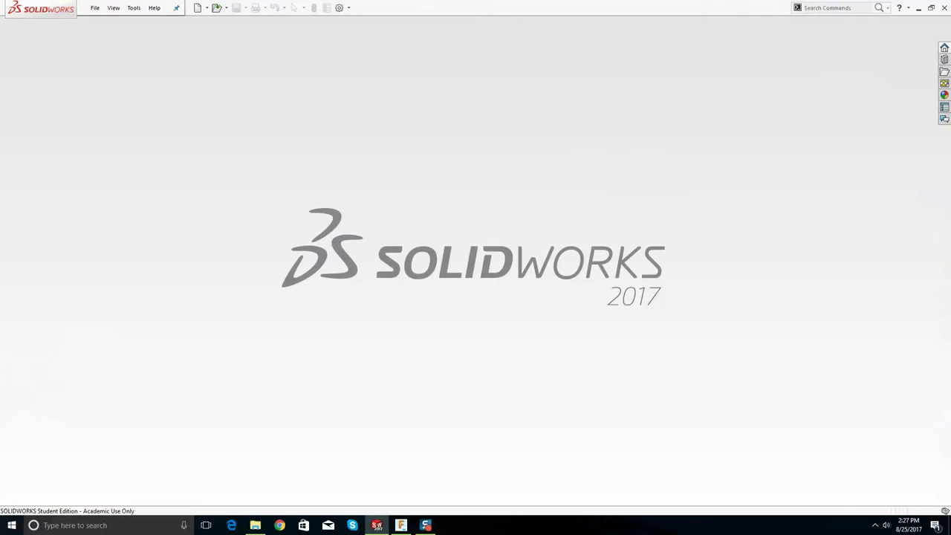
click(394, 529)
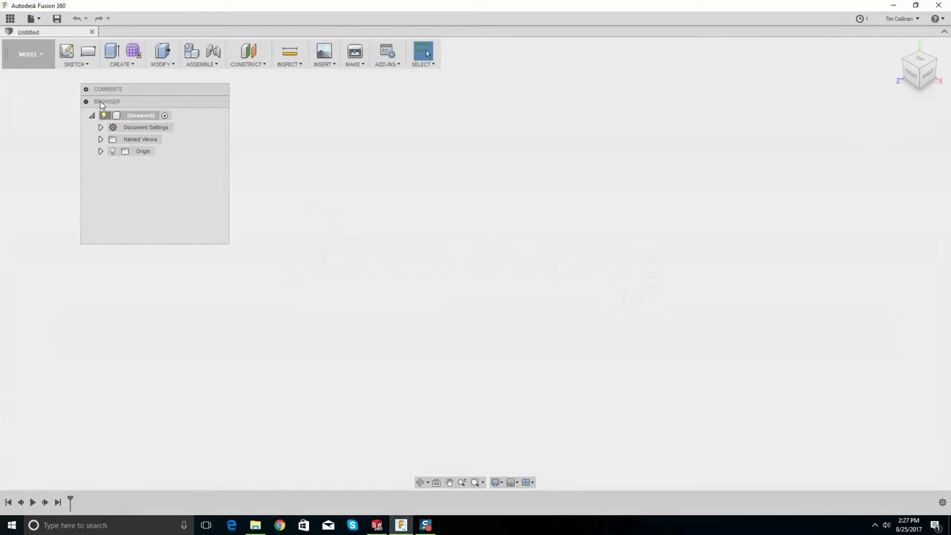
click(22, 52)
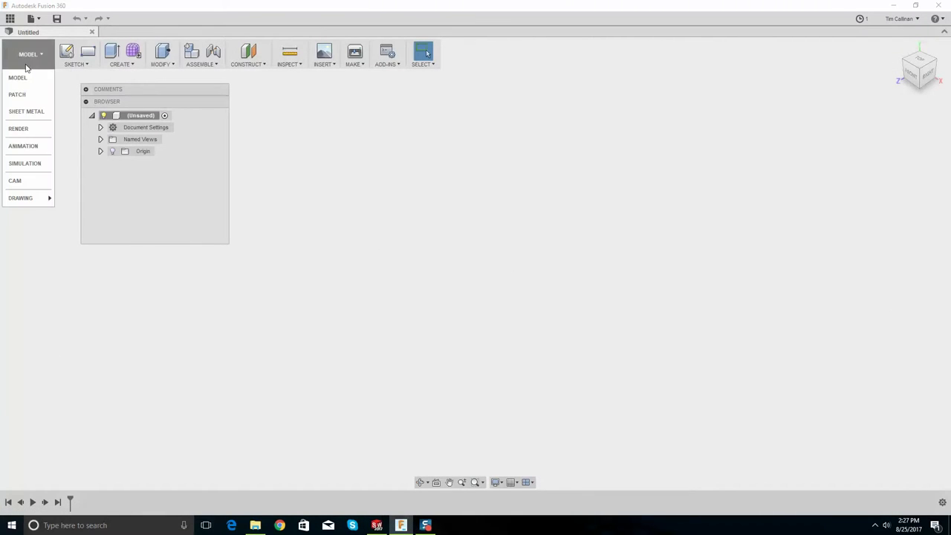
click(31, 18)
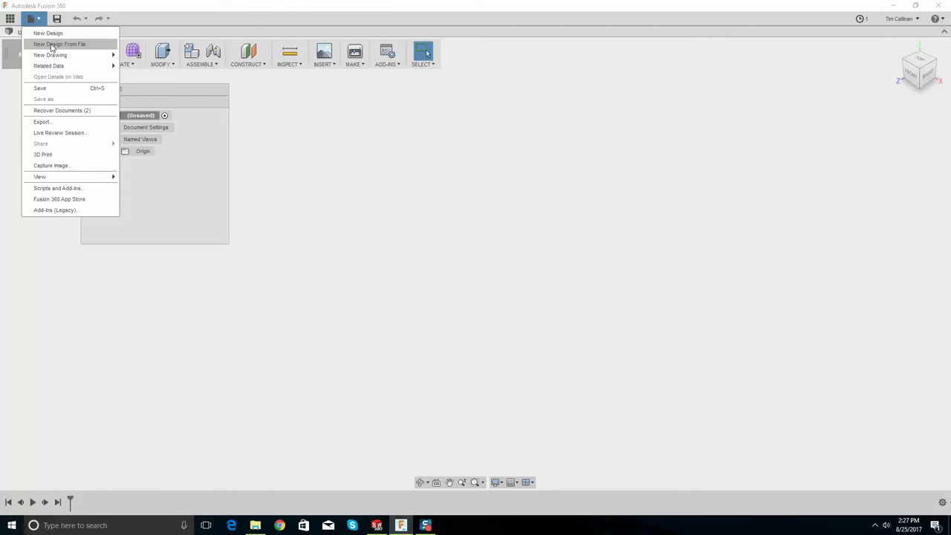
click(54, 43)
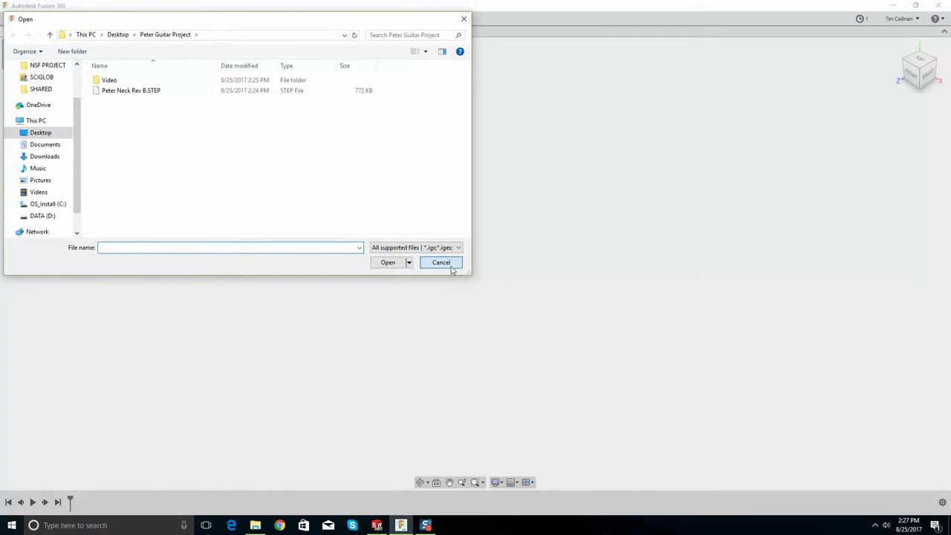
click(451, 268)
- Create a new empty design in the Model workspace
click(31, 18)
click(50, 38)
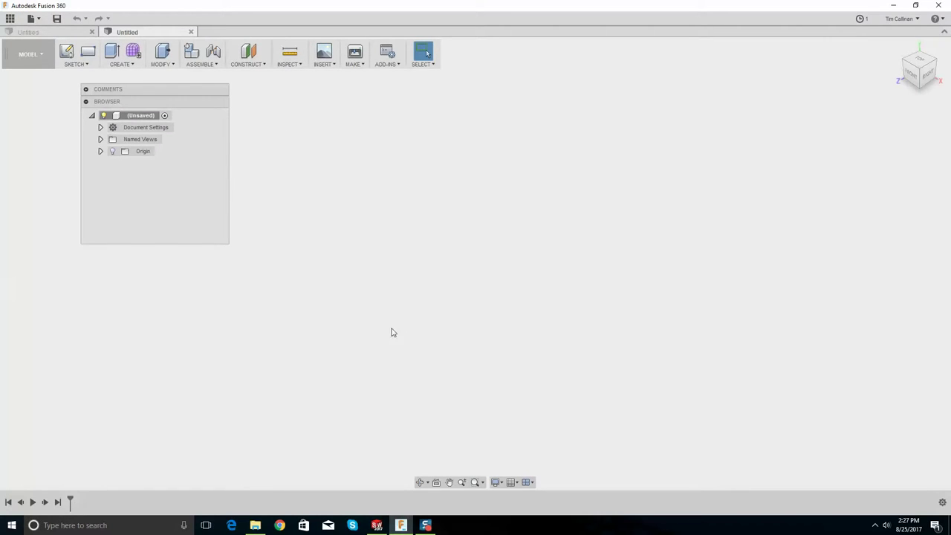
click(30, 54)
click(40, 77)
- Create a new design from the file Peter Neck Rev B.STEP in the Peter Guitar Project folder
click(32, 18)
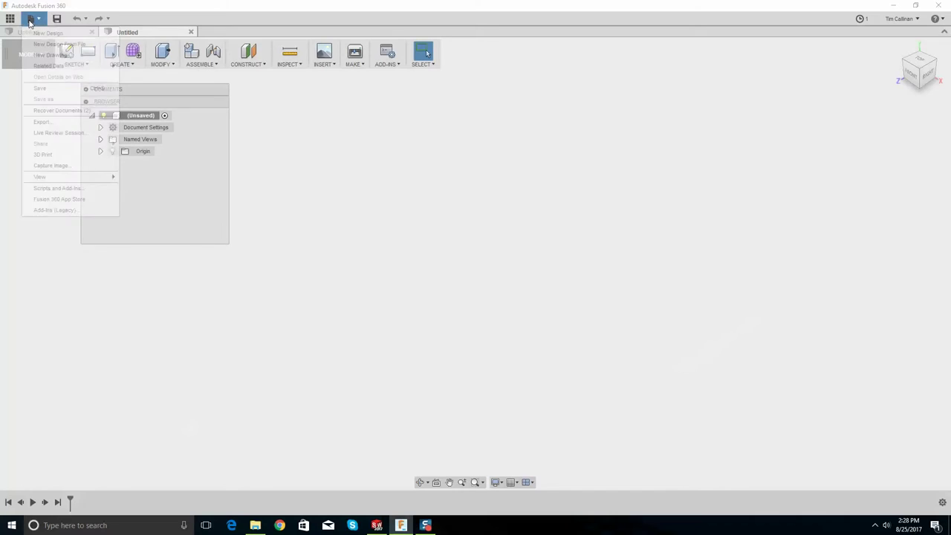
click(47, 44)
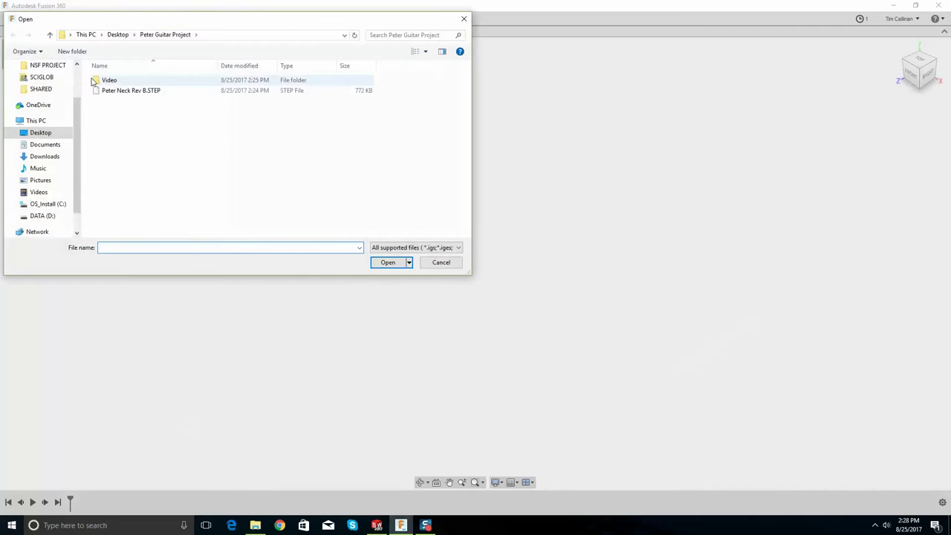
double_click(106, 88)
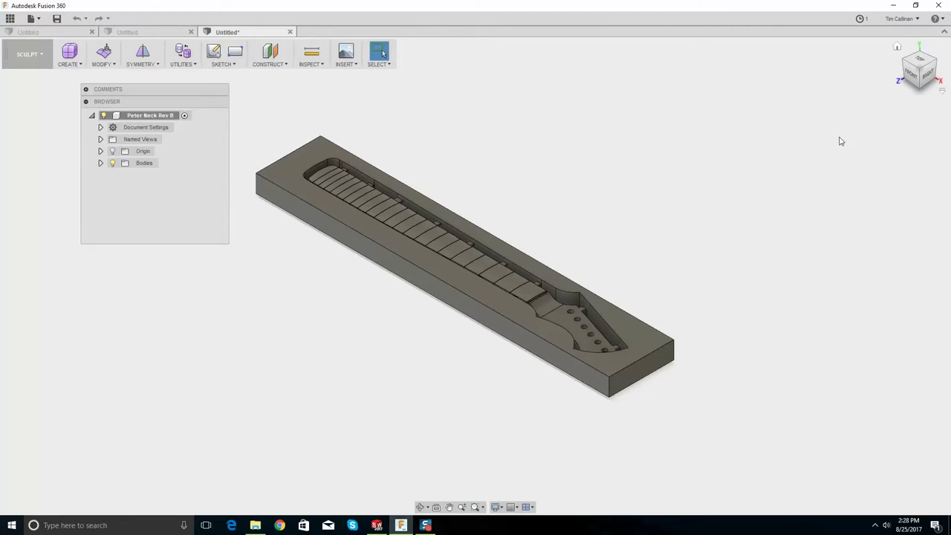
shift+middle_drag(520, 192, 458, 215)
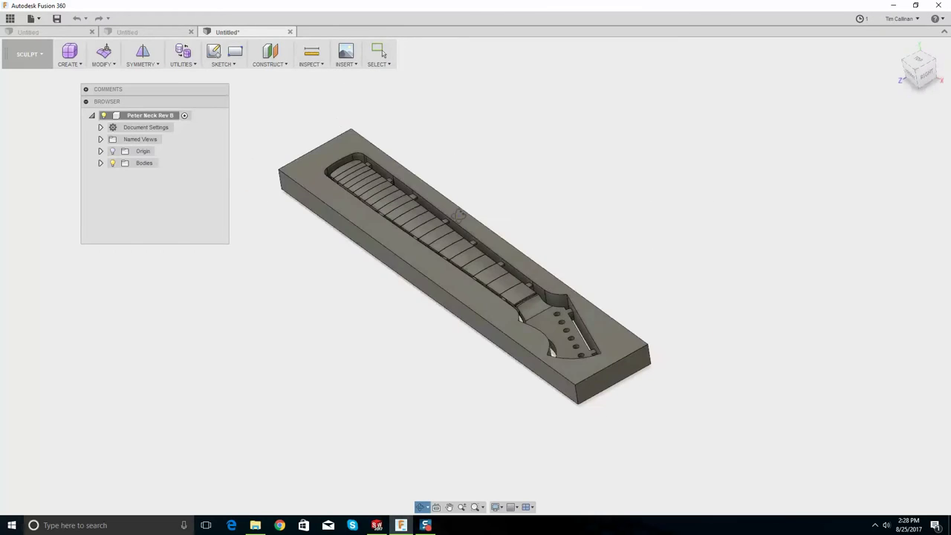
shift+middle_drag(554, 202, 422, 159)
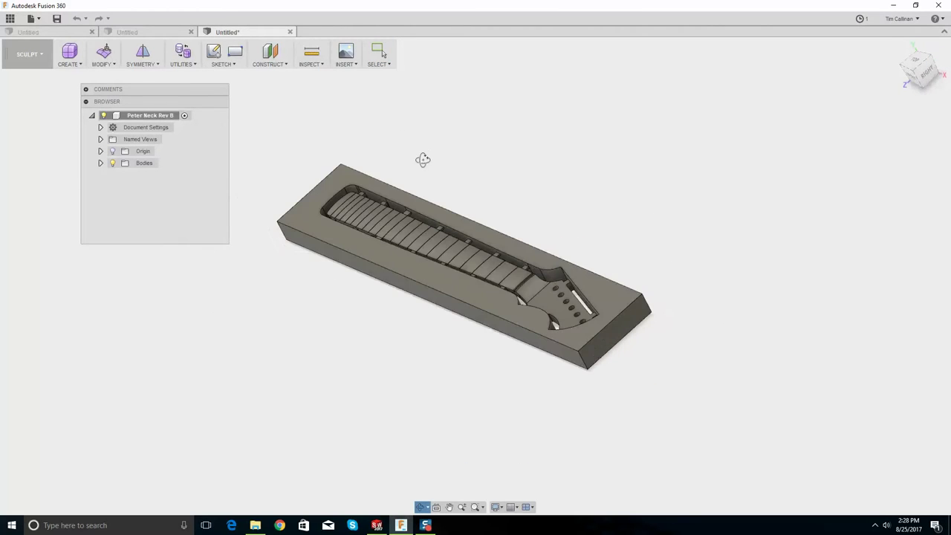
- Review the general preferences for default modeling orientation and for pan, zoom and orbit shortcuts, leaving the settings as they are
click(917, 20)
click(895, 43)
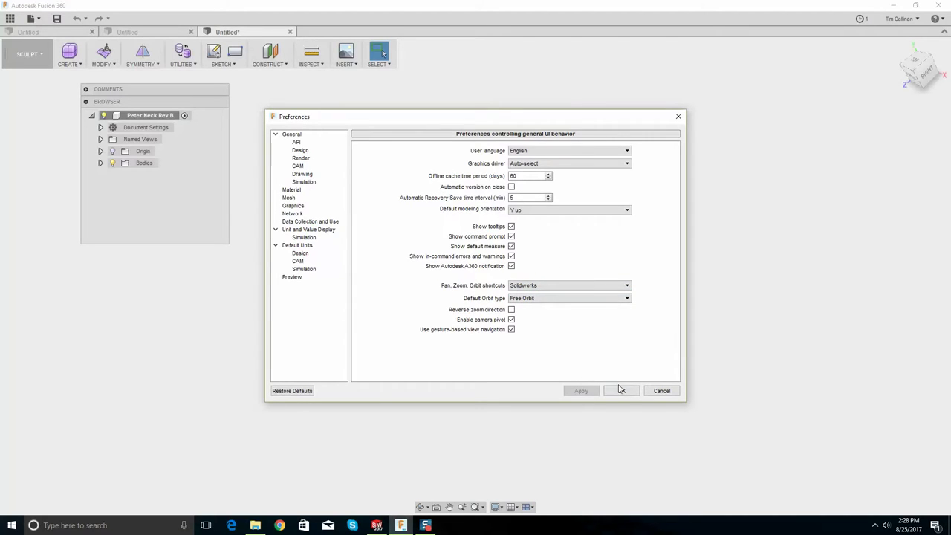
click(620, 390)
middle_drag(449, 245, 614, 360)
click(379, 50)
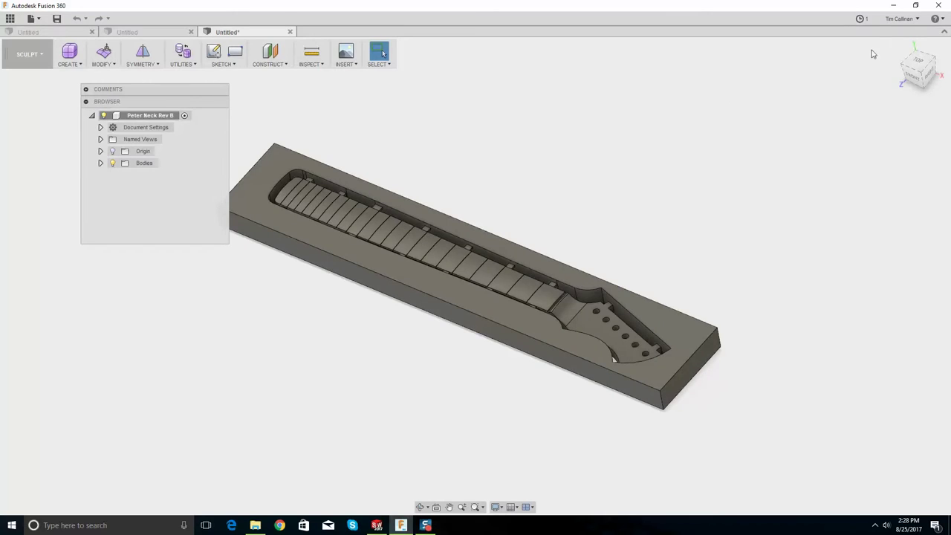
- Rotate the neck body with Move/Copy so the board lies flat with the fretboard facing up along Z, using a Z angle of -90 degrees
scroll(541, 197, down, 2)
shift+middle_drag(433, 240, 312, 104)
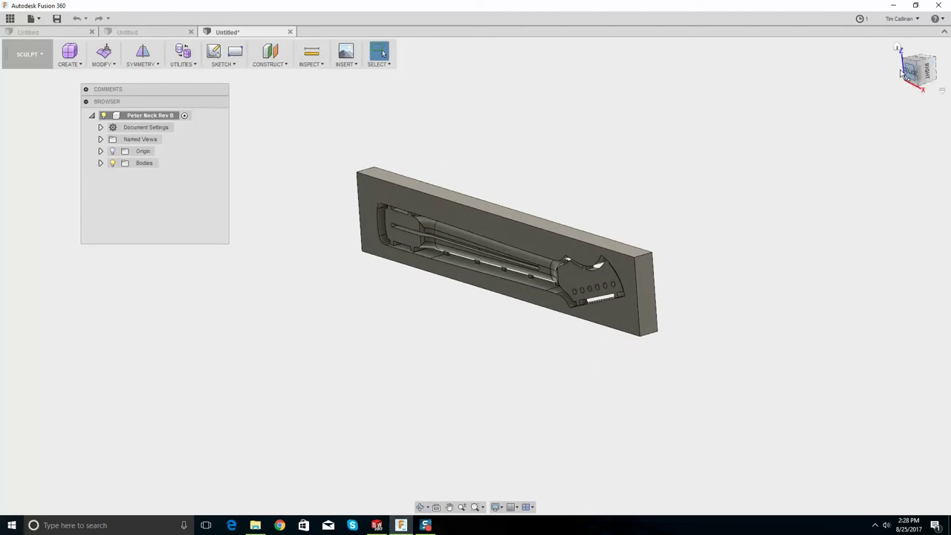
shift+middle_drag(914, 75, 878, 80)
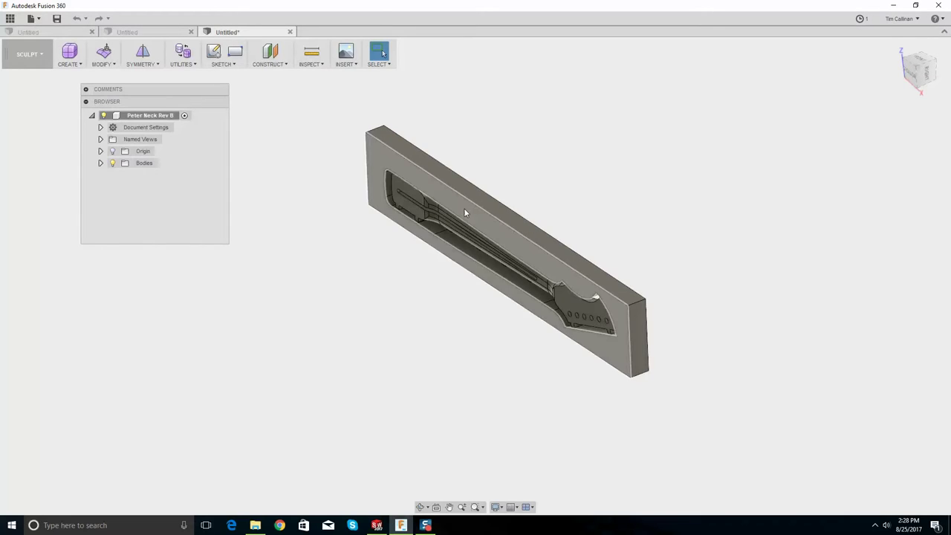
click(103, 64)
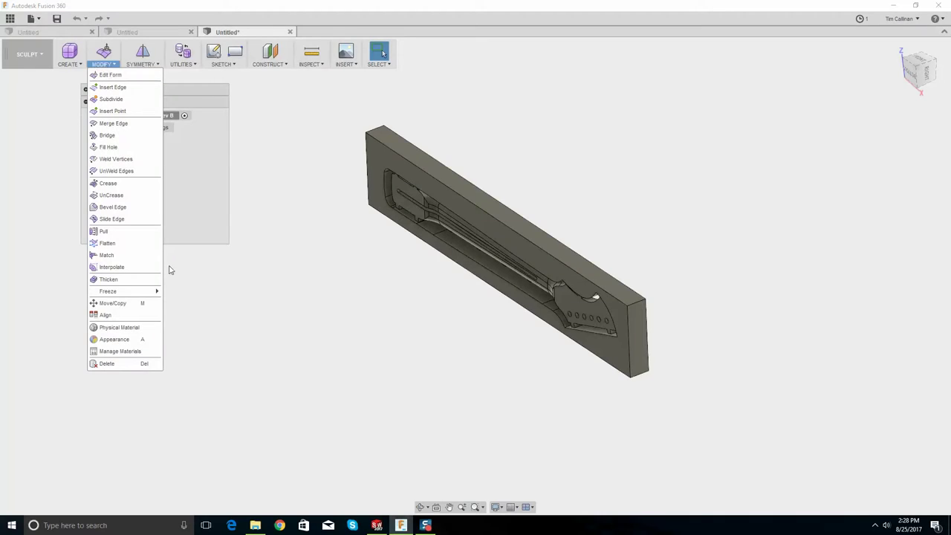
click(141, 304)
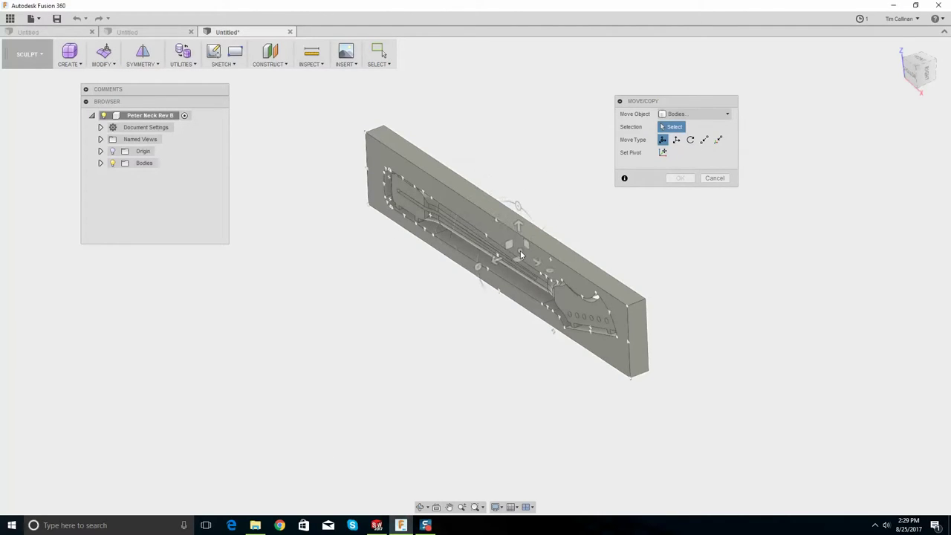
click(519, 252)
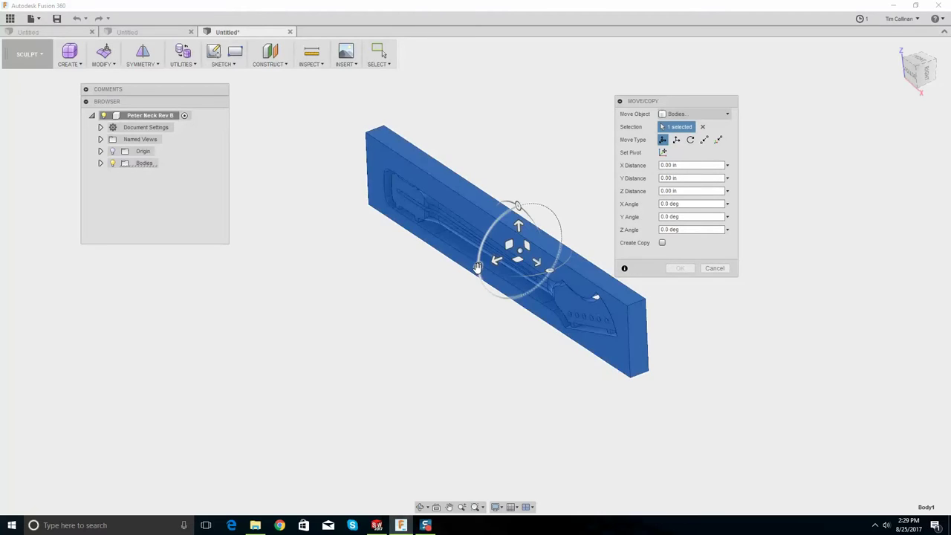
drag(478, 267, 557, 273)
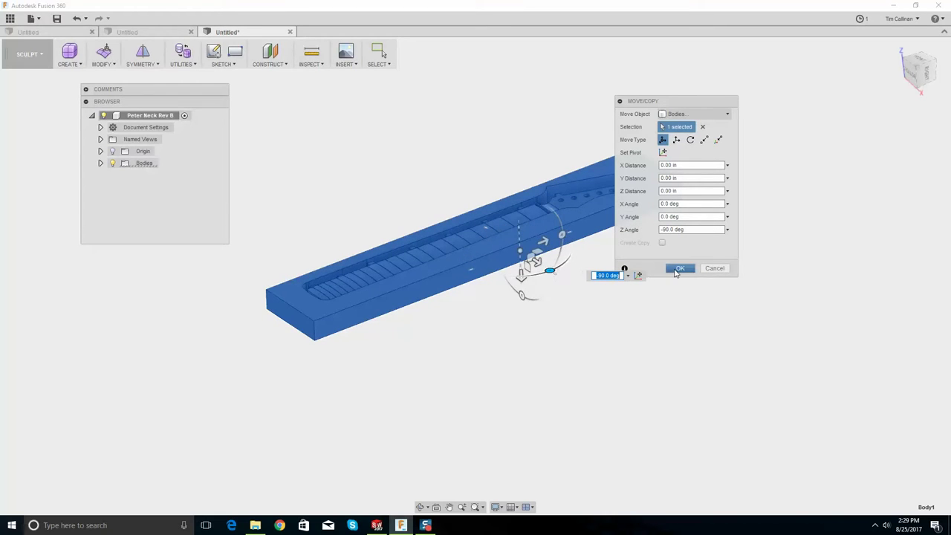
click(679, 270)
mouse_move(488, 263)
shift+middle_down()
mouse_move(489, 288)
mouse_move(487, 271)
shift+middle_up()
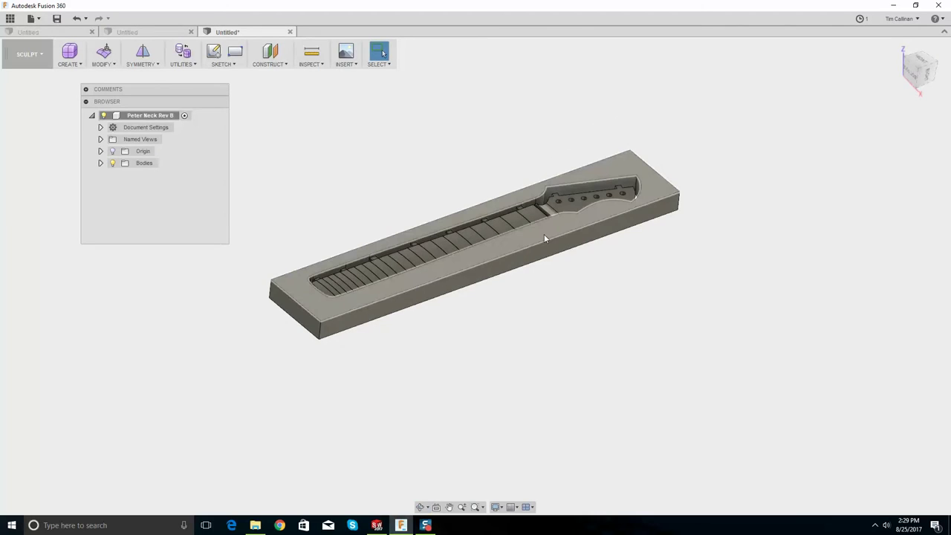
mouse_move(544, 238)
shift+middle_down()
mouse_move(631, 219)
mouse_move(563, 174)
mouse_move(610, 200)
mouse_move(356, 191)
shift+middle_up()
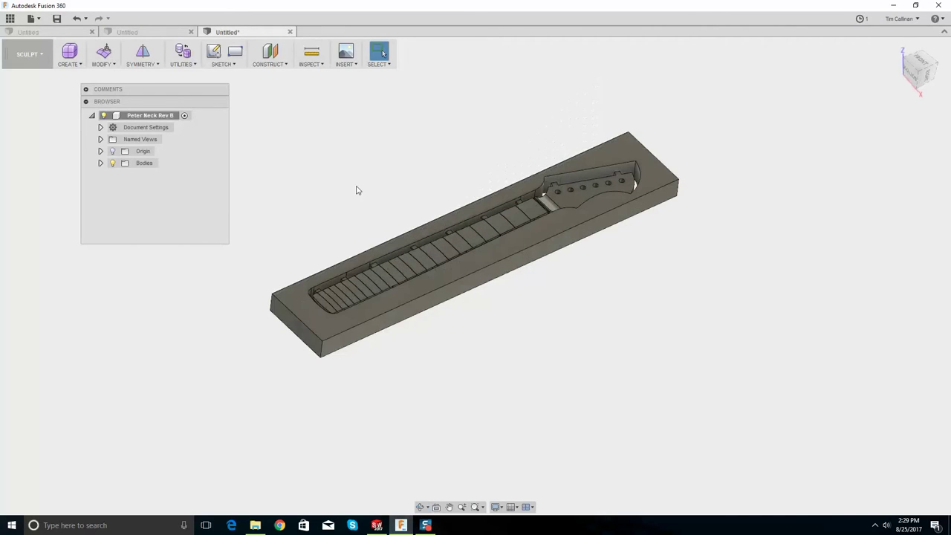
- Switch the neck design from the Sculpt workspace through Model to the CAM workspace
click(37, 58)
click(27, 95)
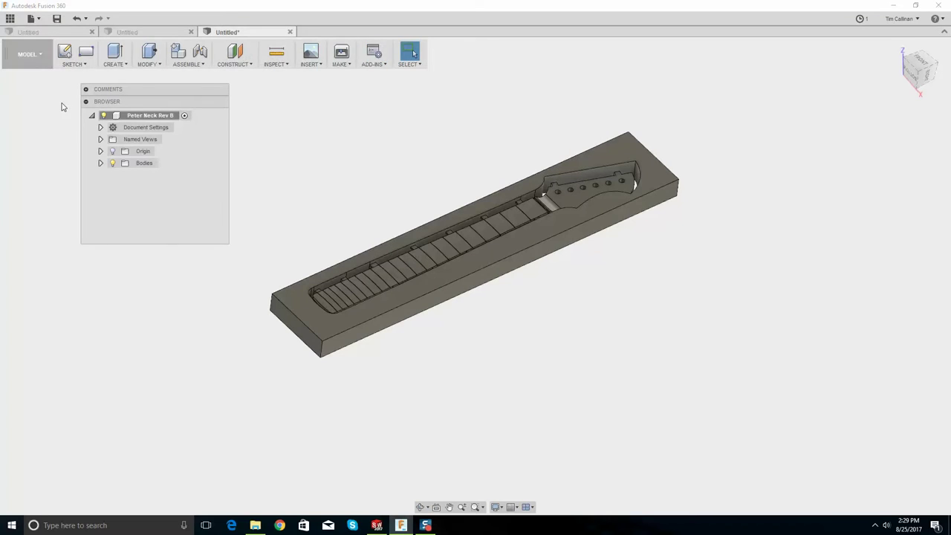
click(30, 60)
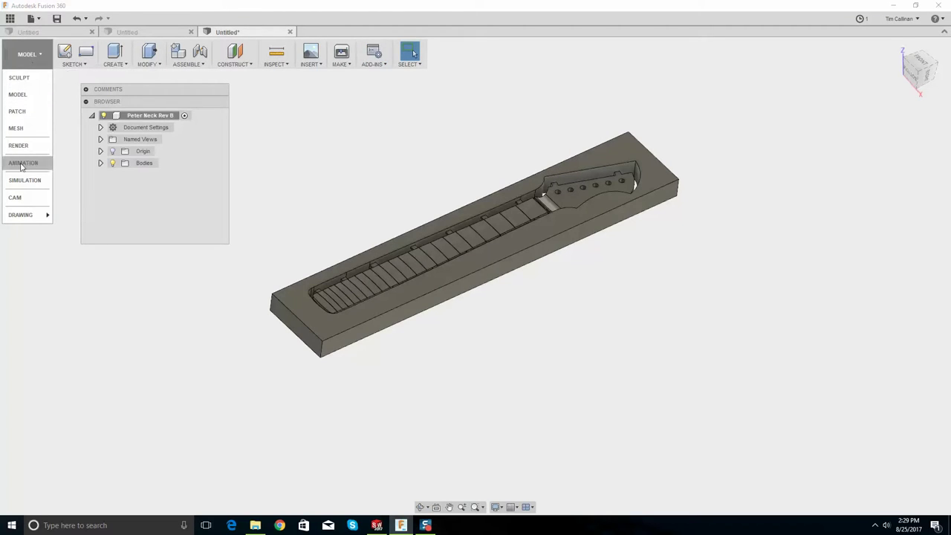
click(22, 198)
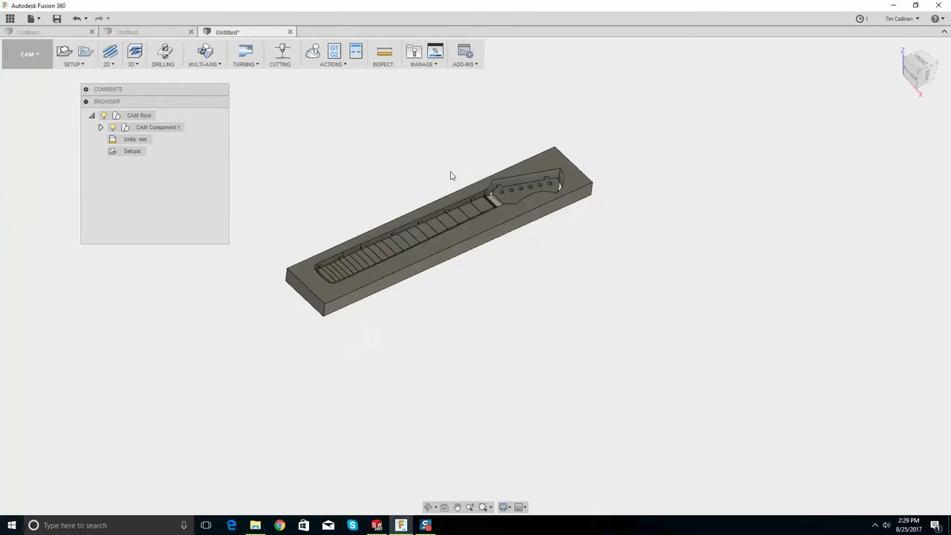
mouse_move(453, 176)
shift+middle_down()
mouse_move(458, 161)
mouse_move(456, 172)
shift+middle_up()
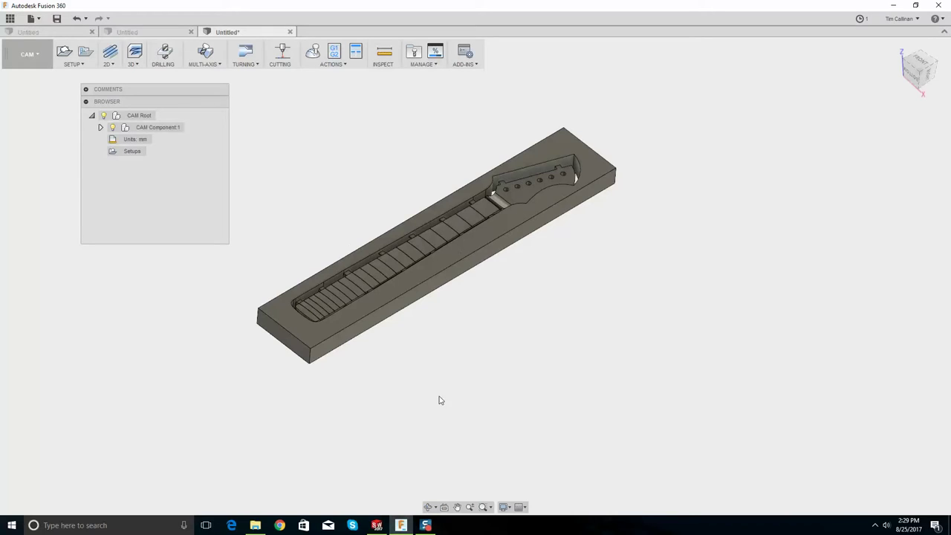
- Change the active CAM units to inches
mouse_move(379, 528)
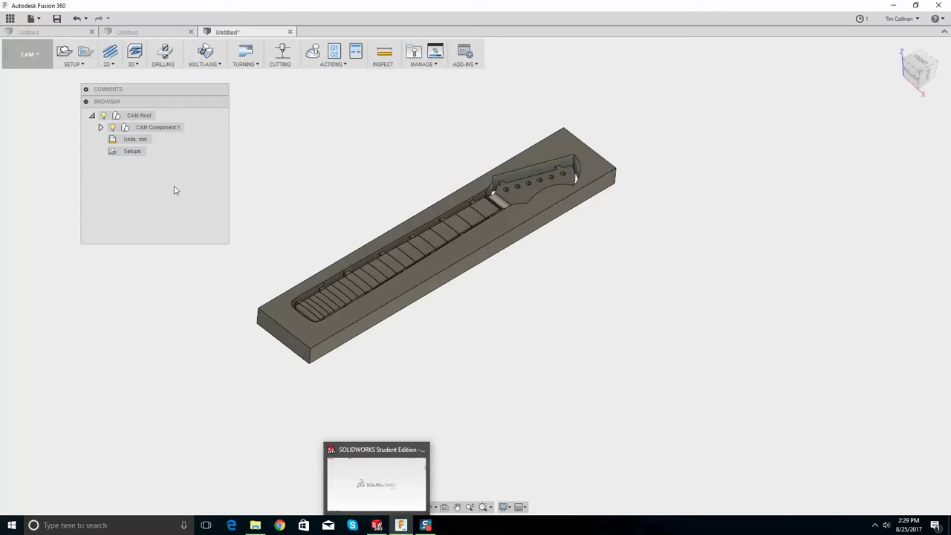
click(157, 141)
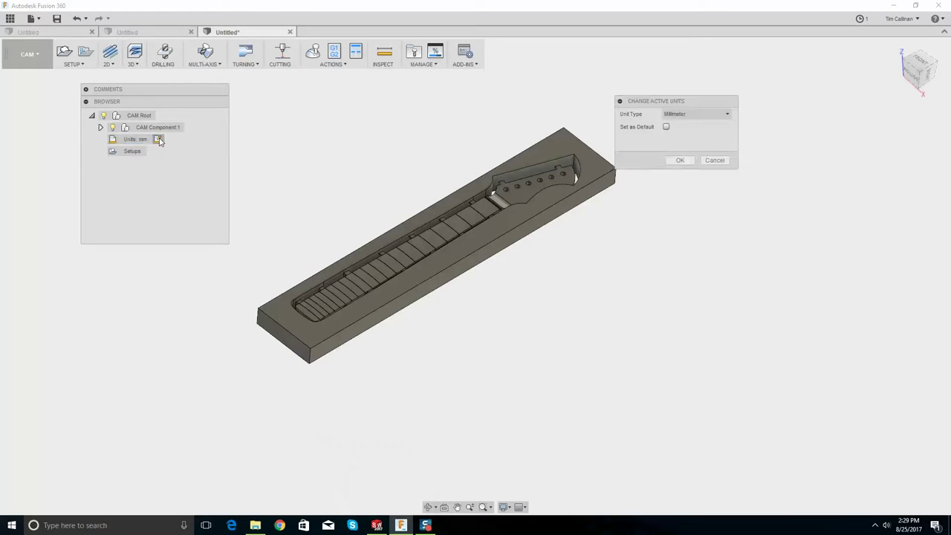
click(702, 115)
click(689, 138)
click(680, 161)
shift+middle_drag(321, 204, 340, 267)
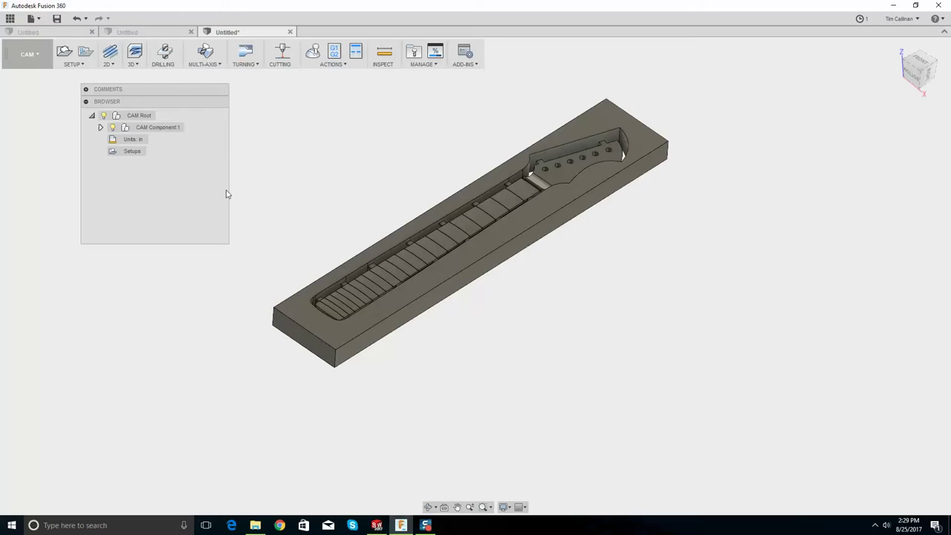
click(144, 155)
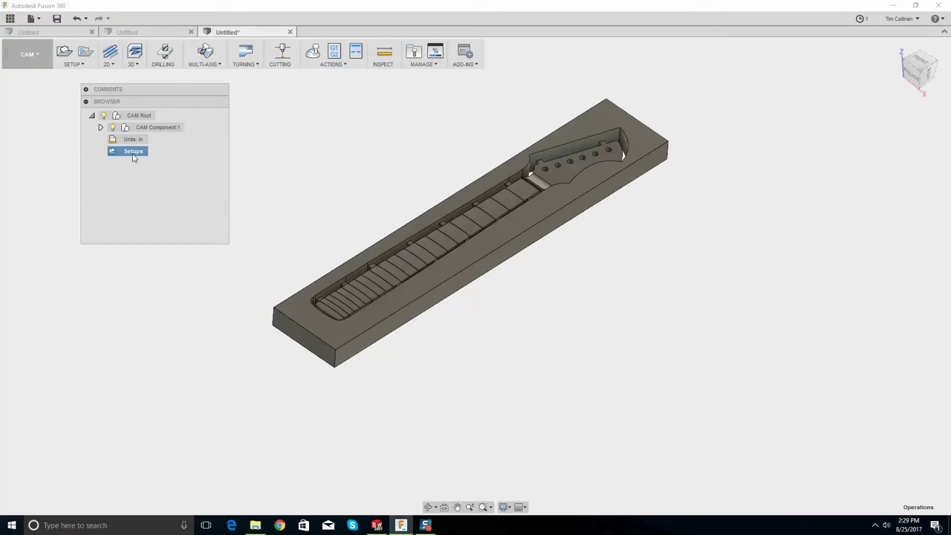
right_click(134, 157)
click(131, 156)
scroll(343, 171, down, 5)
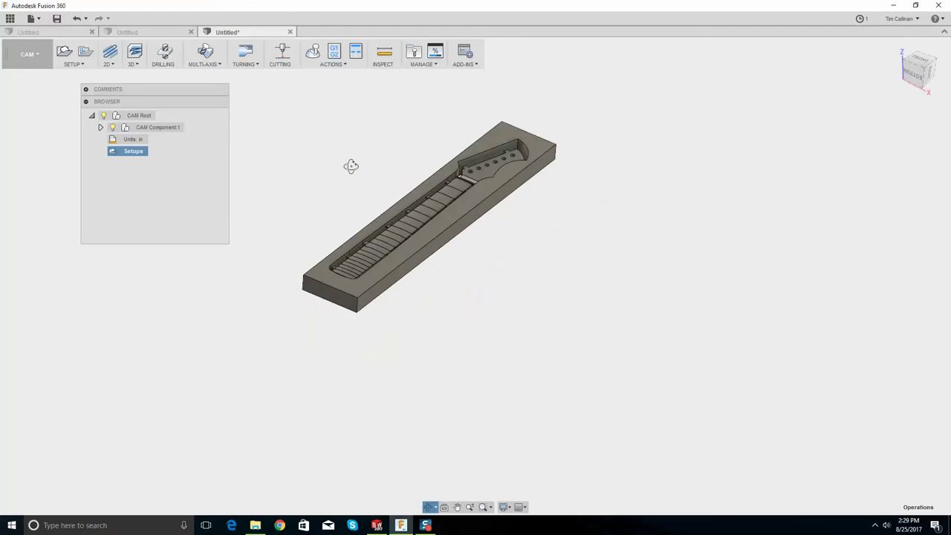
right_click(128, 155)
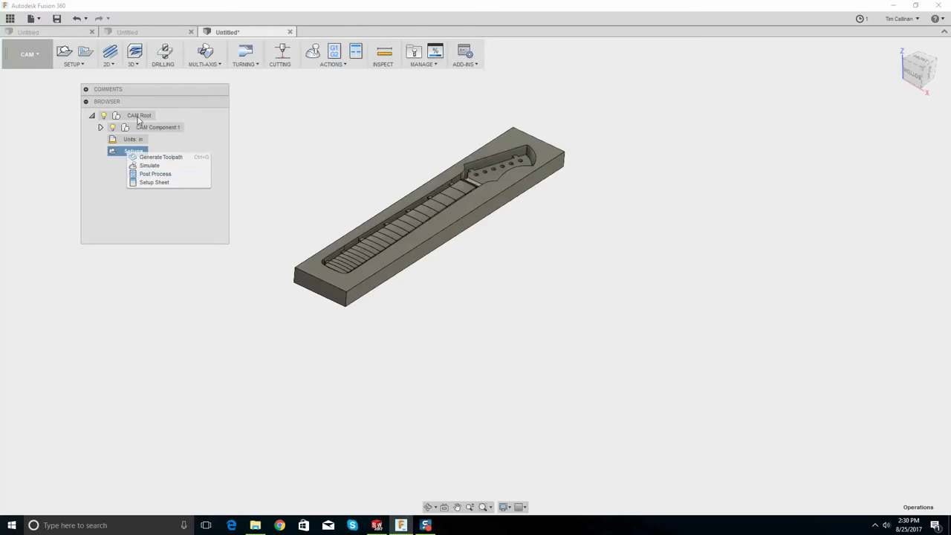
click(141, 127)
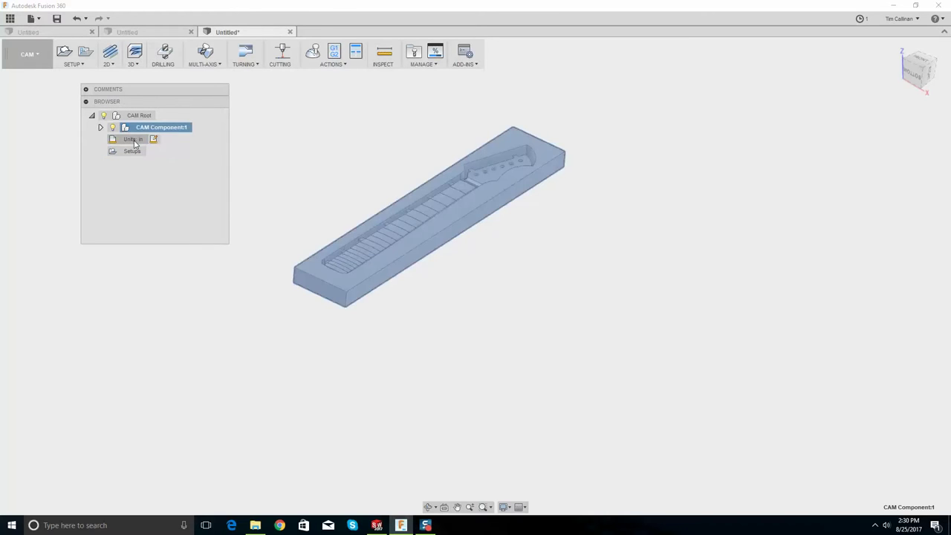
right_click(131, 153)
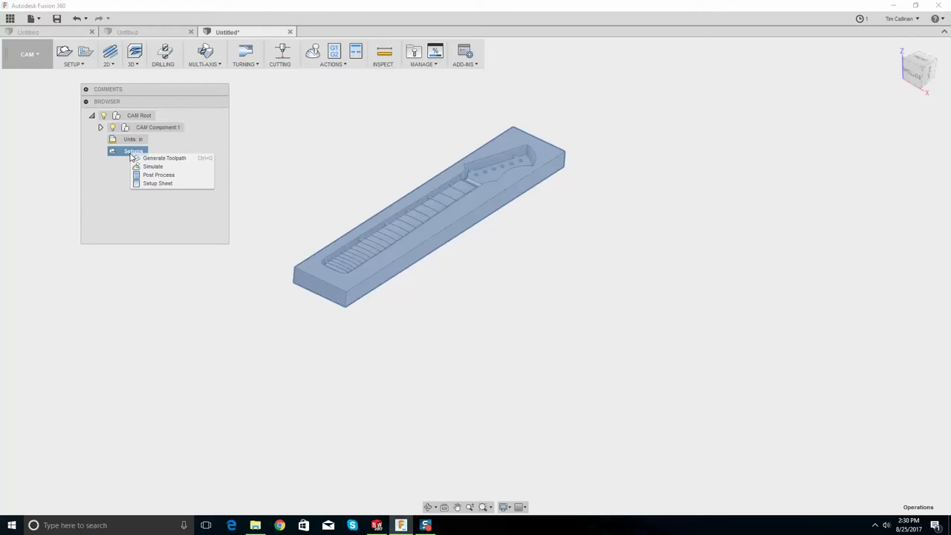
click(153, 183)
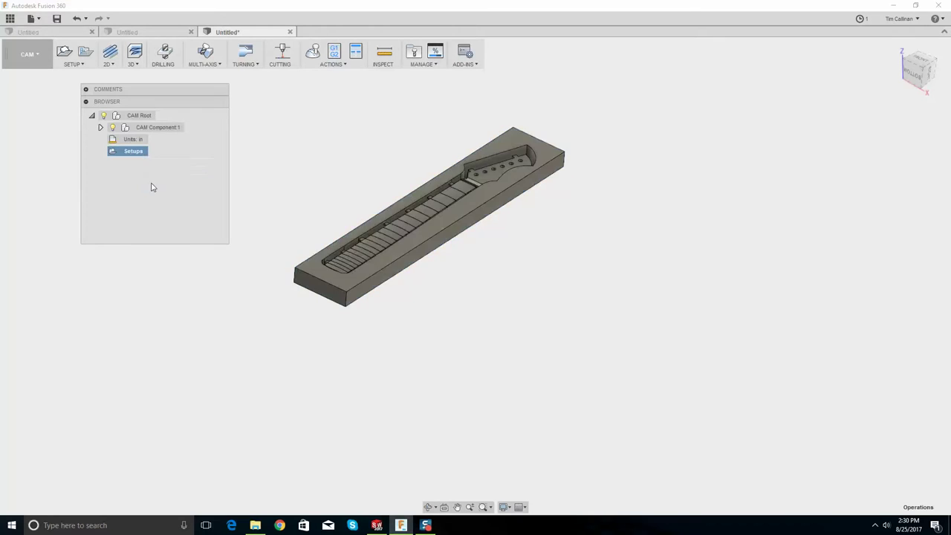
click(439, 264)
shift+middle_drag(429, 263, 349, 145)
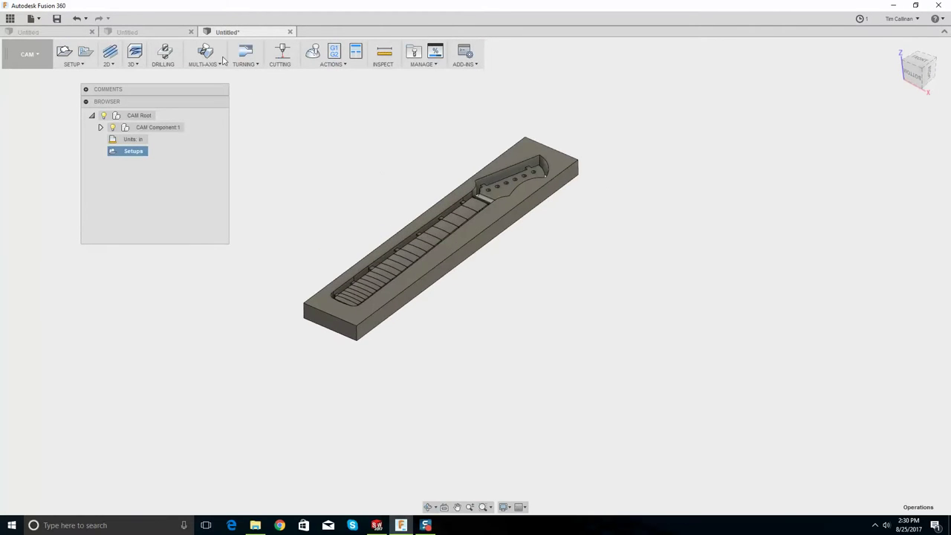
- Close the two empty untitled documents so that only the neck design remains open
click(191, 32)
click(89, 35)
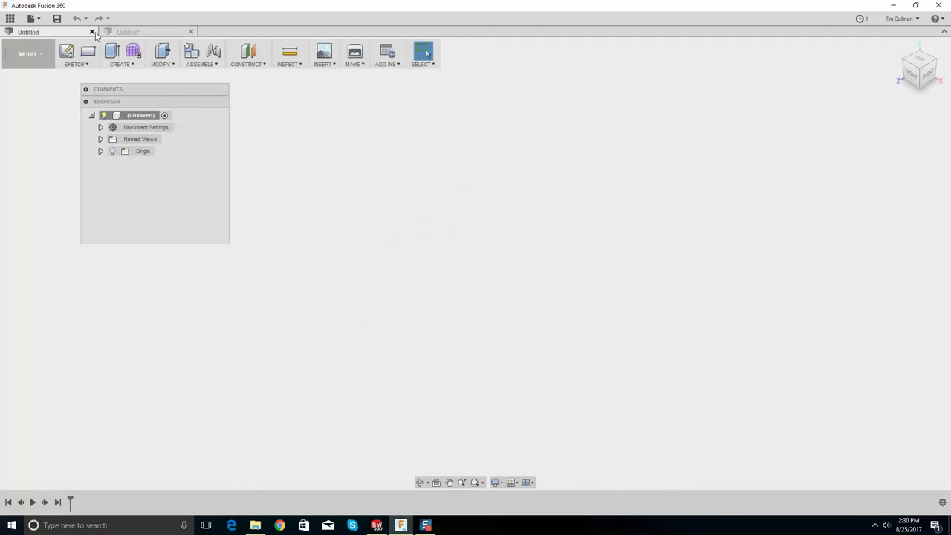
click(92, 32)
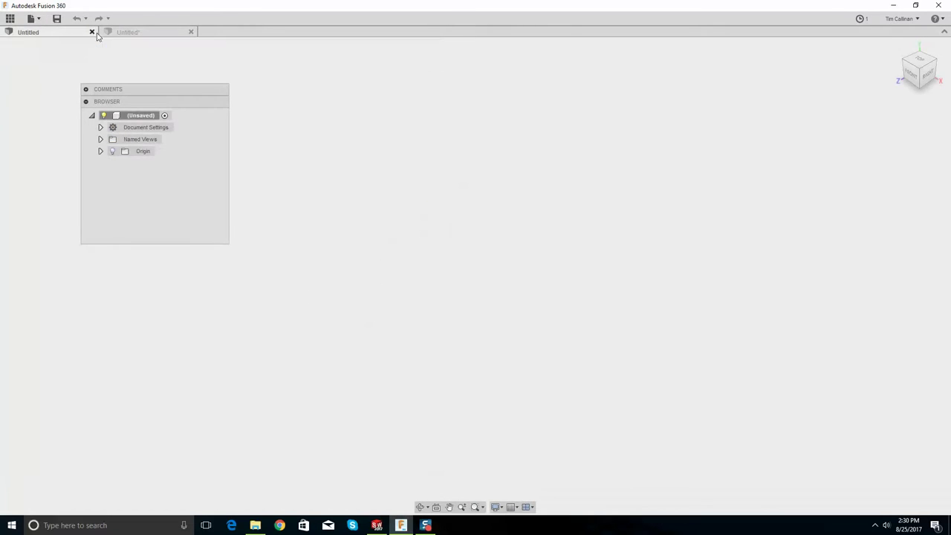
- Save the neck design under a person's first name followed by "Neck Rev B"
click(58, 18)
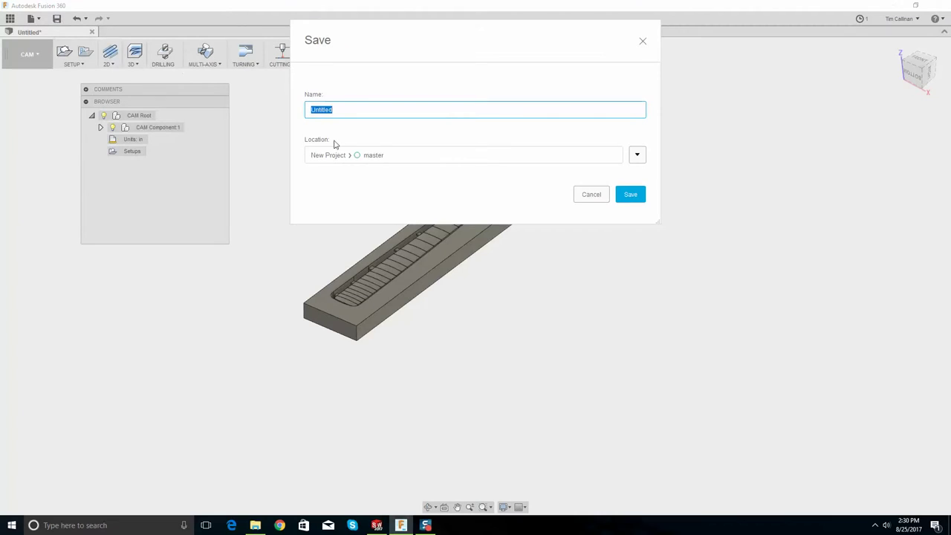
text(Peter Neck Rev B)
key(Return)
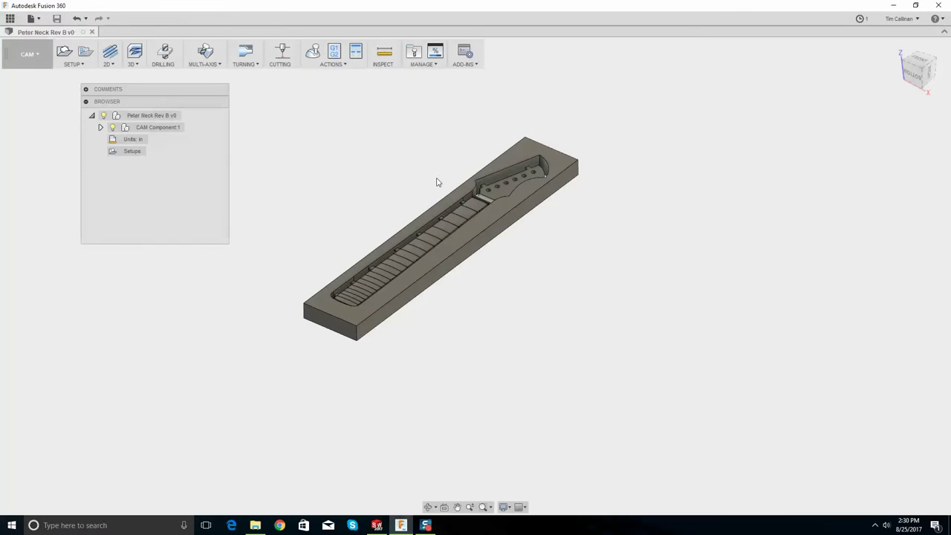
- Start a new milling setup for the neck body and set its stock mode to Fixed size box
mouse_move(407, 204)
shift+middle_down()
mouse_move(392, 201)
mouse_move(401, 208)
shift+middle_up()
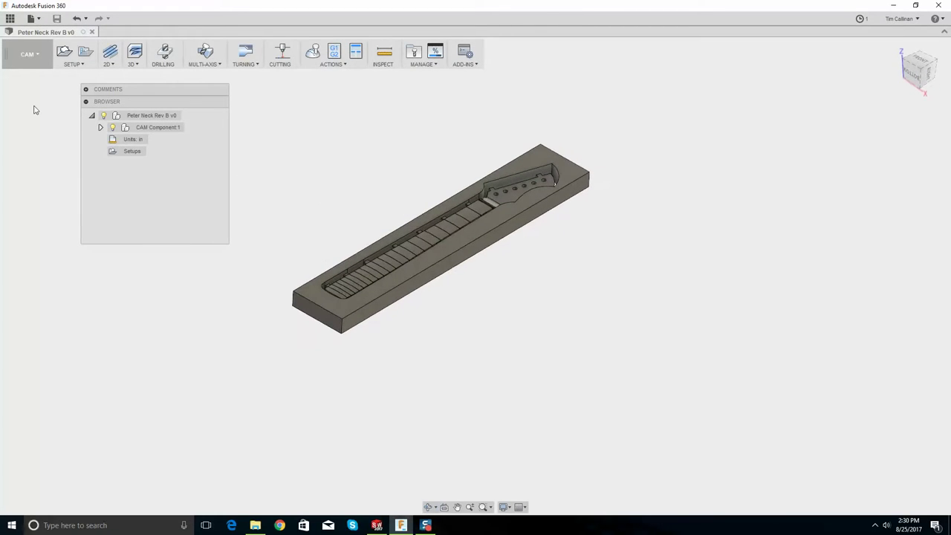
click(90, 65)
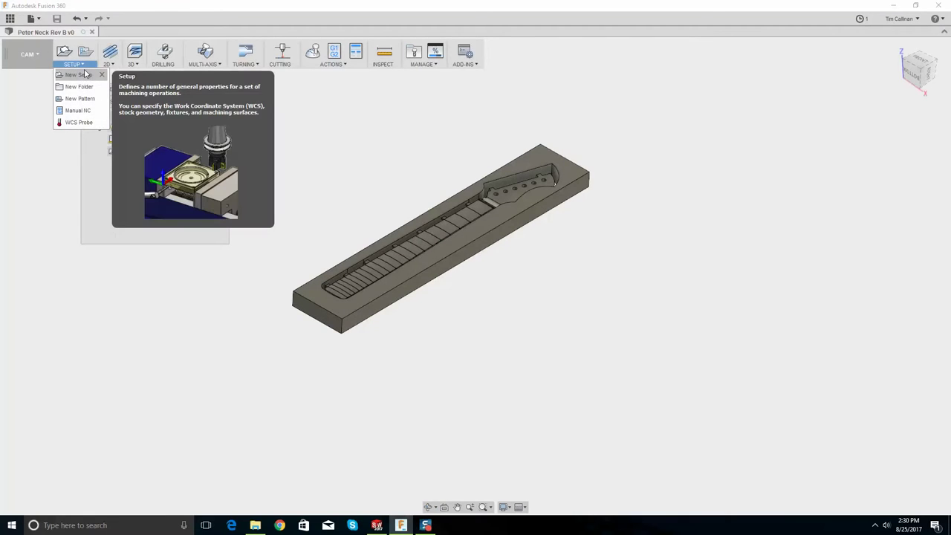
click(84, 76)
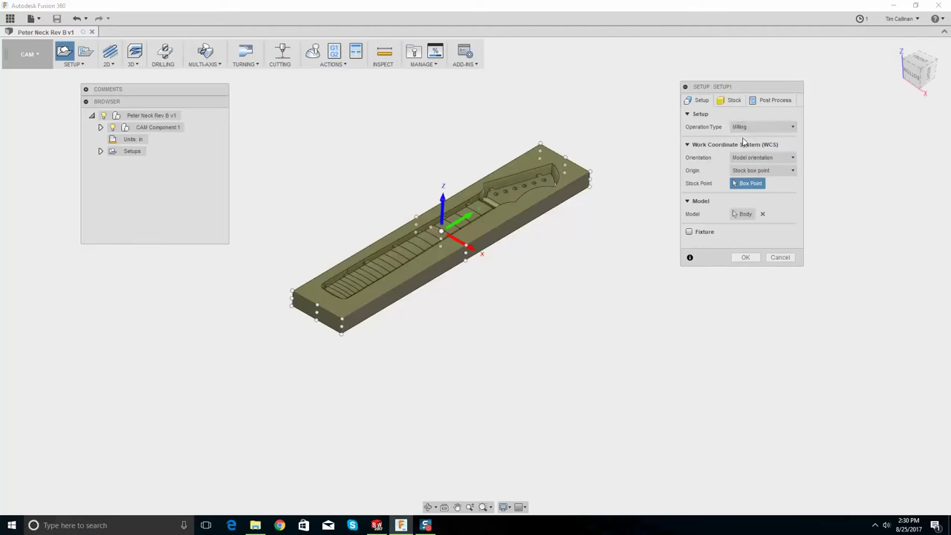
click(732, 101)
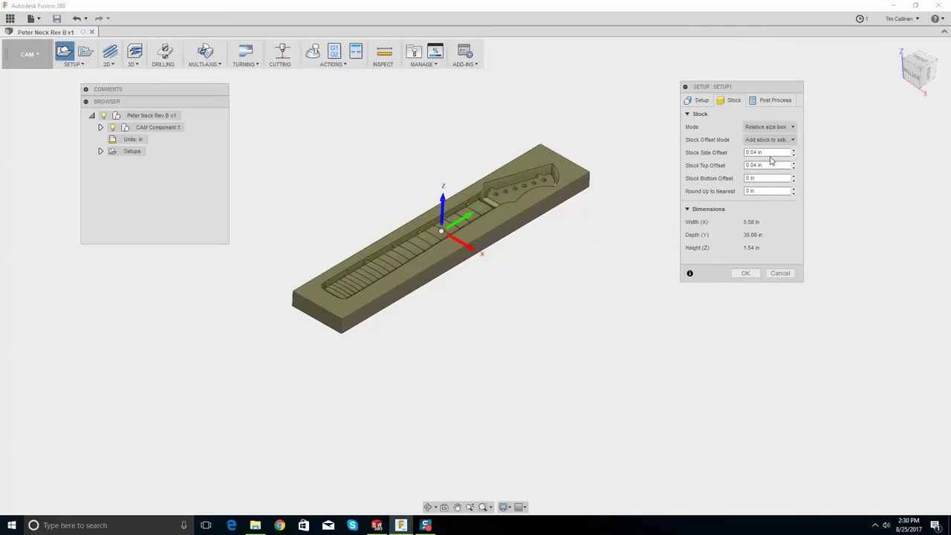
click(769, 127)
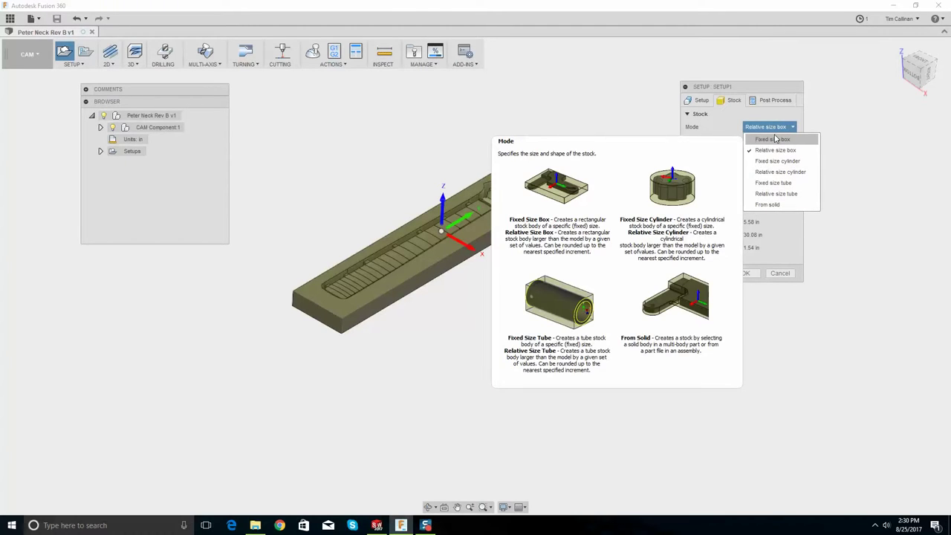
click(773, 204)
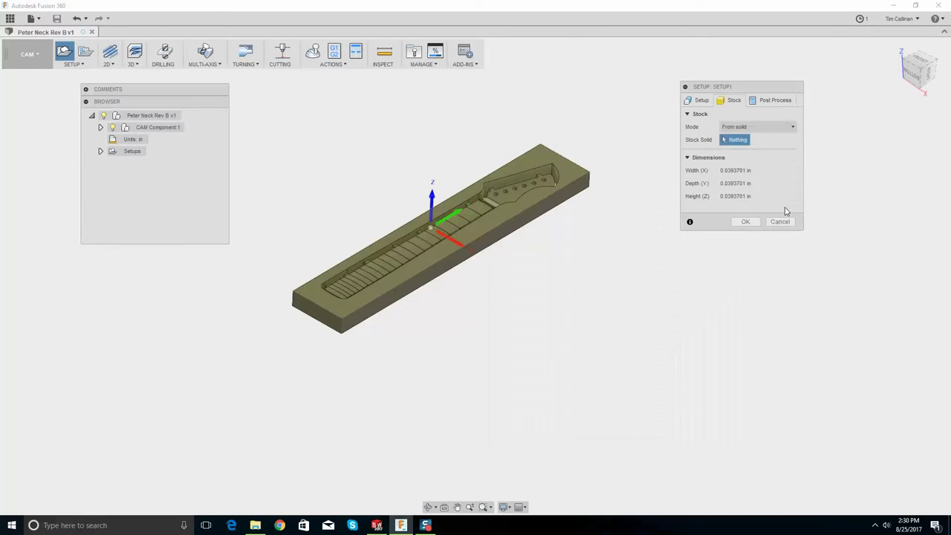
click(754, 127)
click(745, 136)
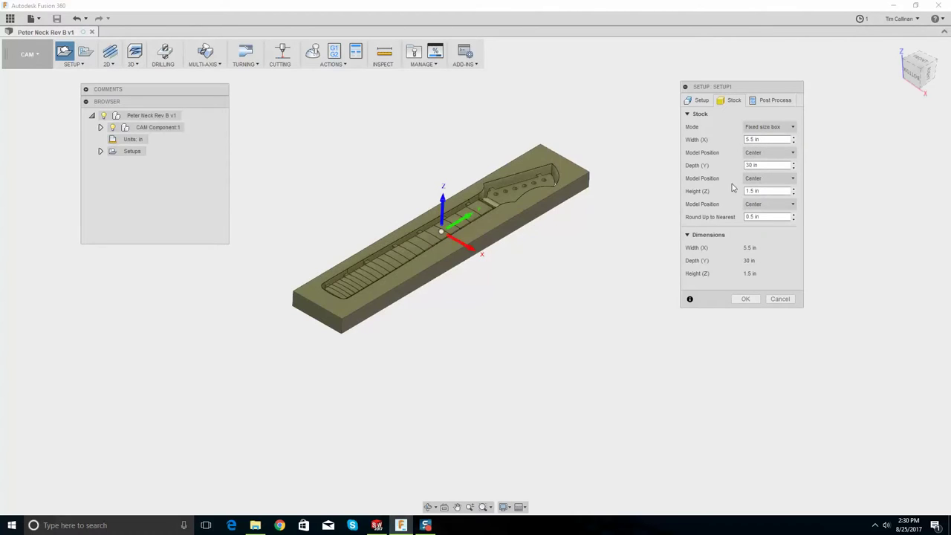
- Place the setup origin at the top stock corner on the heel end, +X side, and accept the setup with its default post-process values
shift+middle_drag(473, 223, 400, 235)
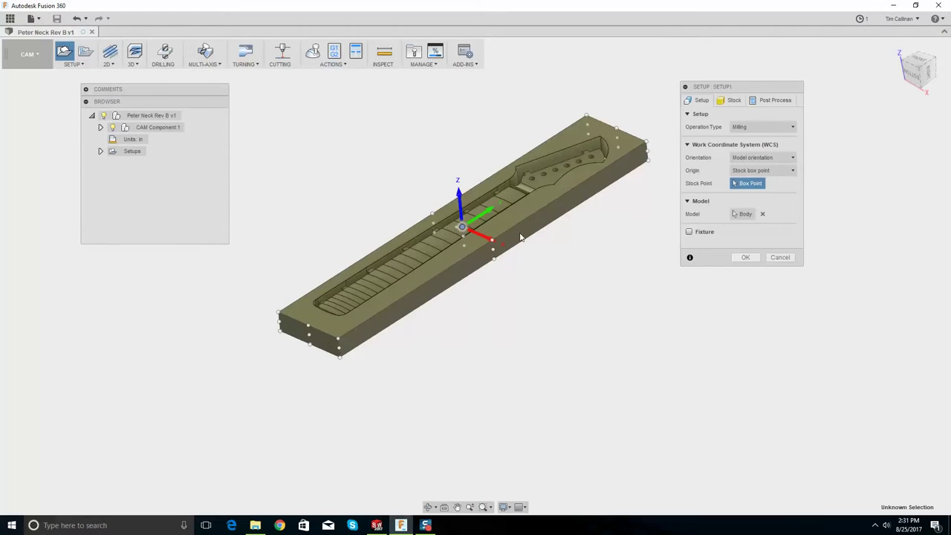
click(339, 341)
shift+middle_drag(474, 301, 316, 257)
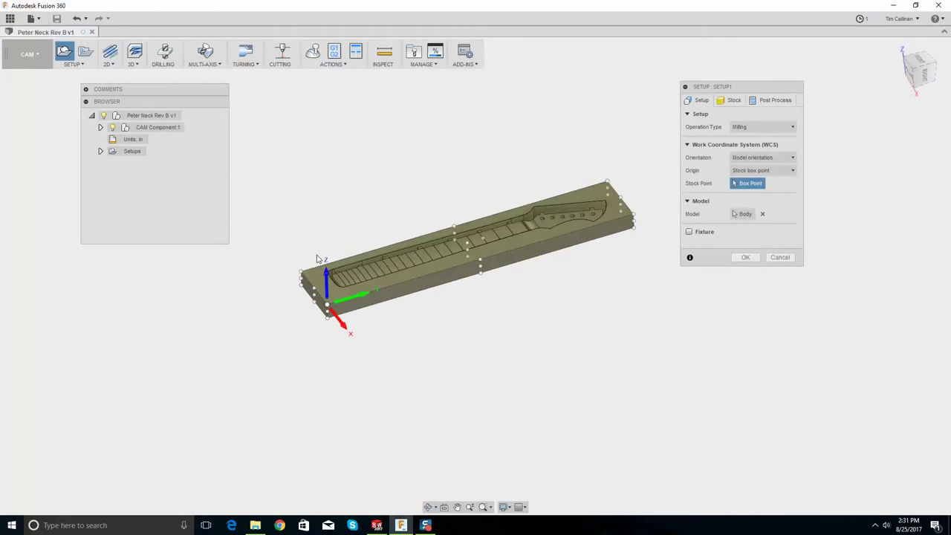
scroll(420, 212, up, 3)
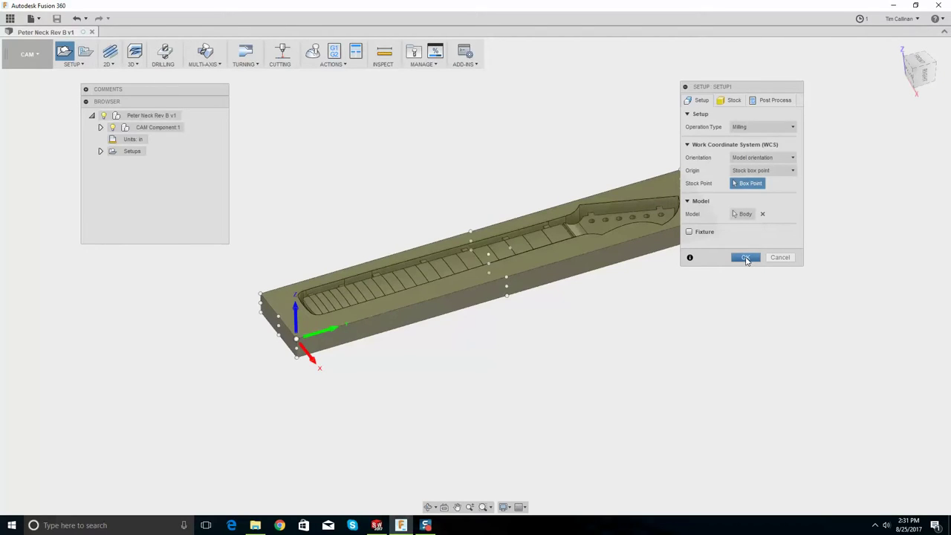
click(775, 104)
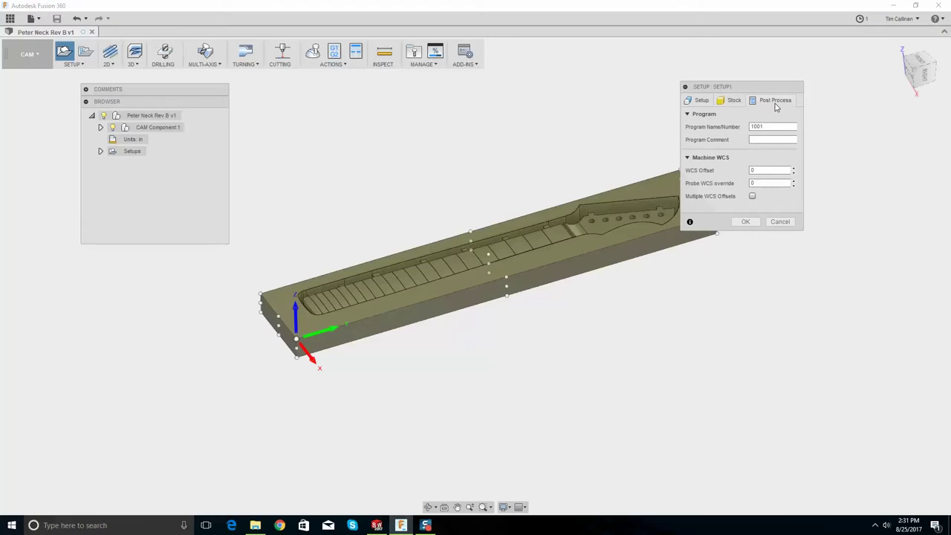
click(744, 222)
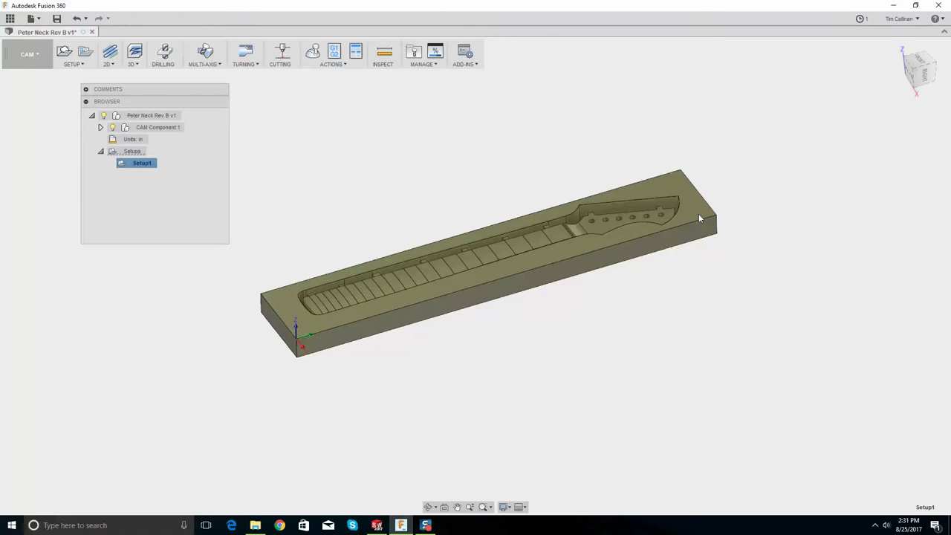
- Reopen the setup and move its origin to the stock corner on the neck's back face at the headstock end, +X side
scroll(546, 136, up, 2)
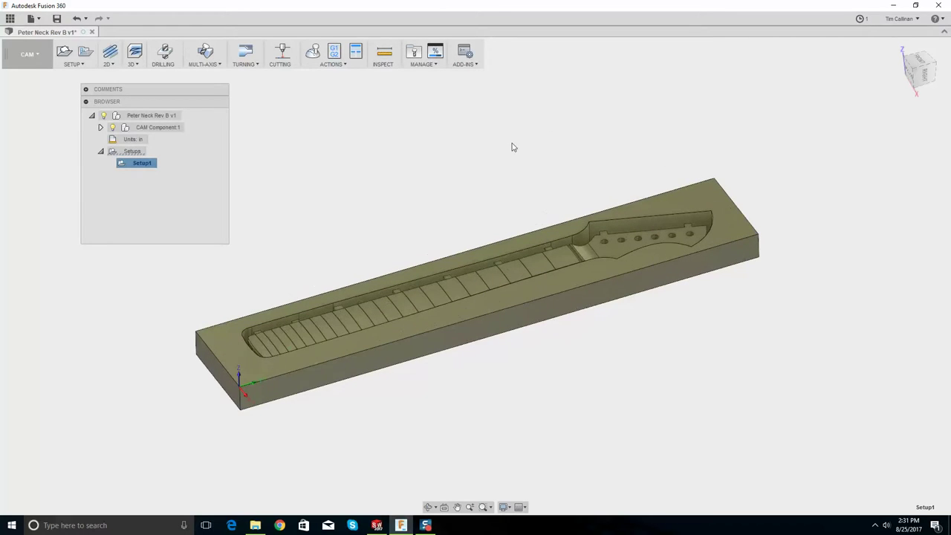
shift+middle_drag(448, 200, 550, 181)
scroll(509, 158, up, 1)
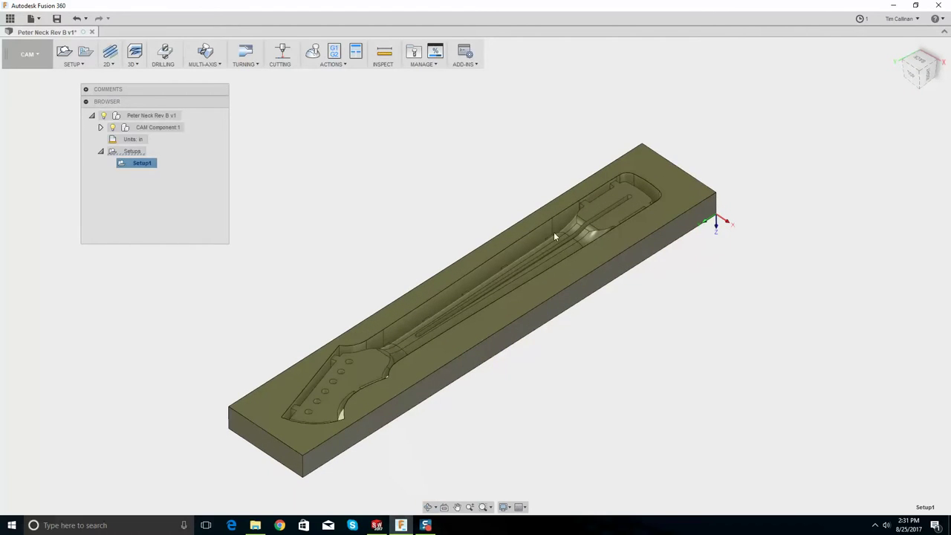
right_click(156, 164)
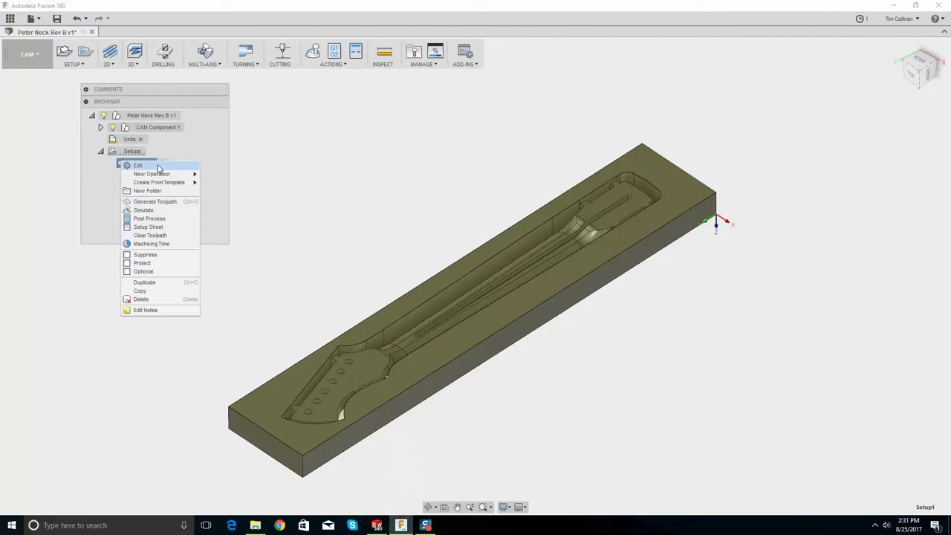
click(158, 168)
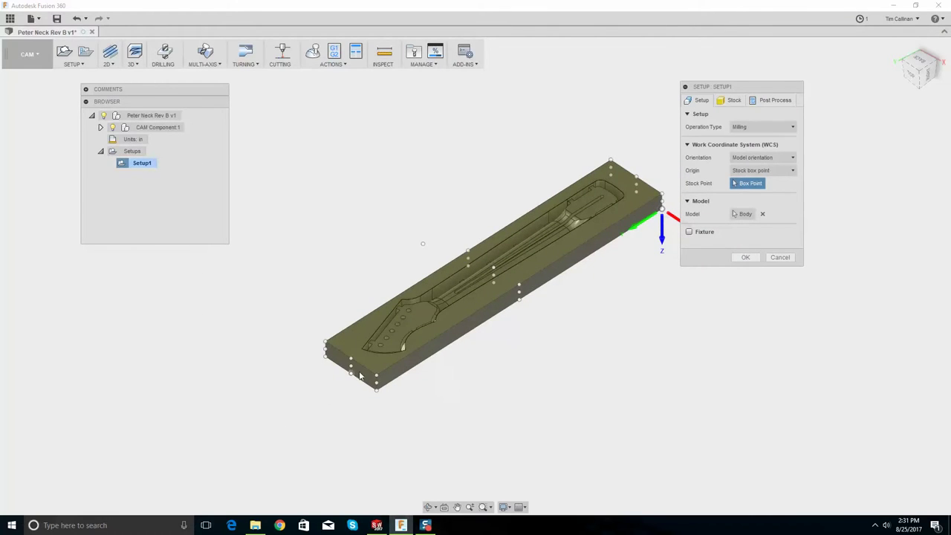
click(377, 378)
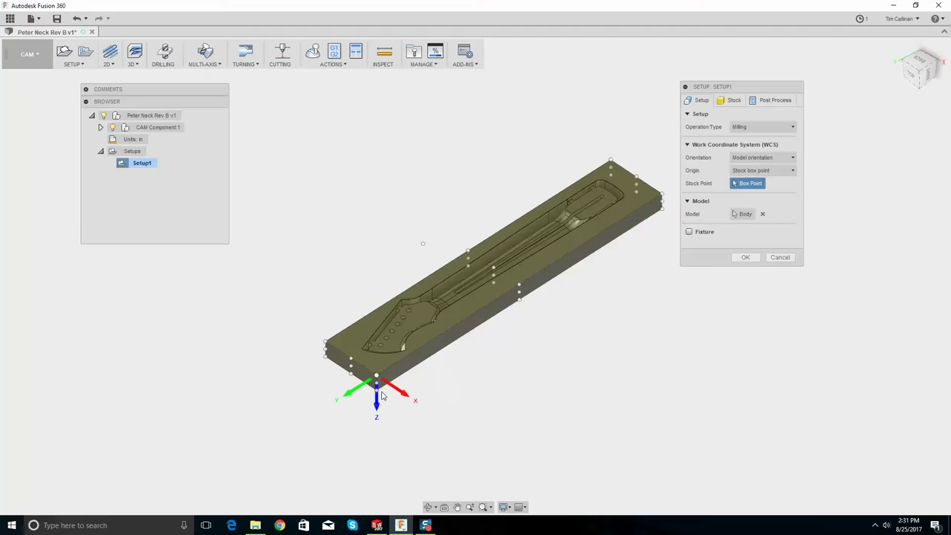
click(376, 382)
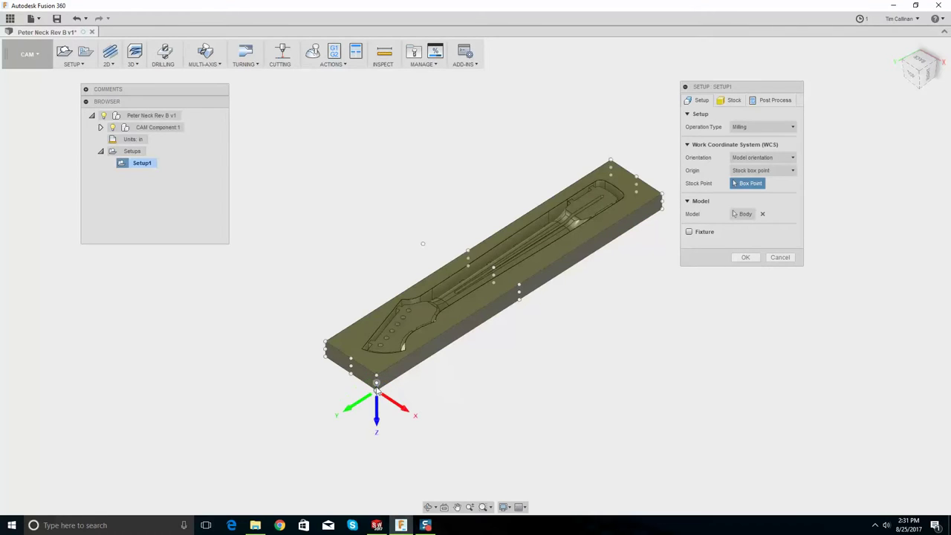
click(377, 377)
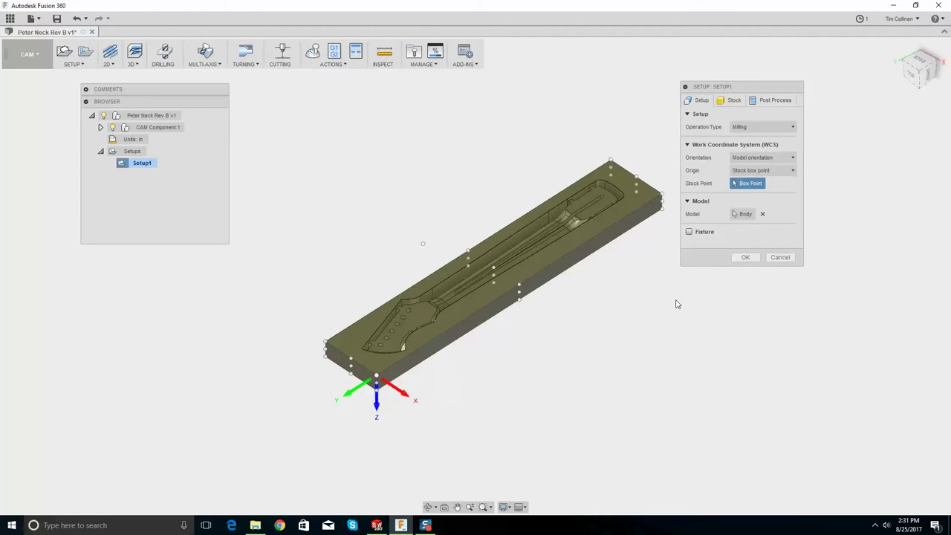
- Set the orientation to Select X & Y axes, using the board's long edge as flipped X axis and its headstock-end edge as Y axis
click(776, 158)
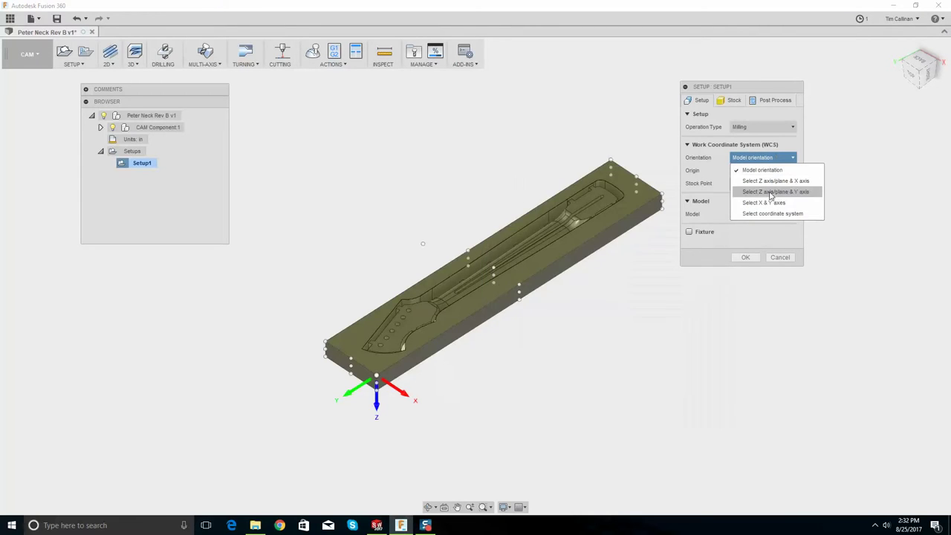
key(Escape)
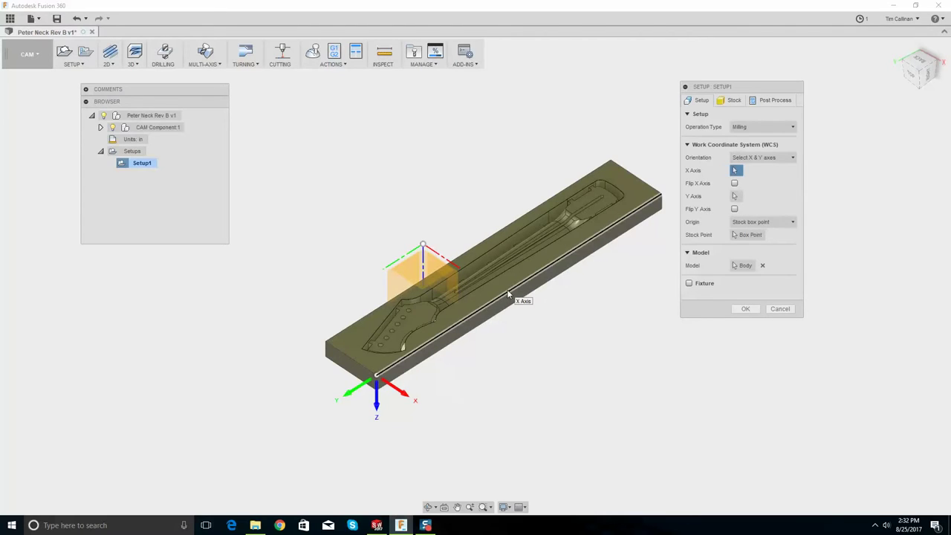
click(508, 293)
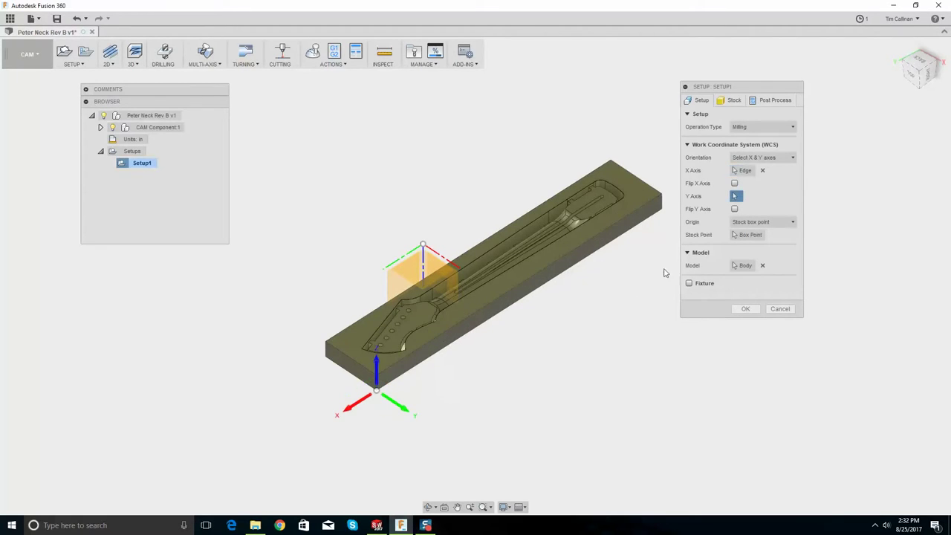
click(735, 184)
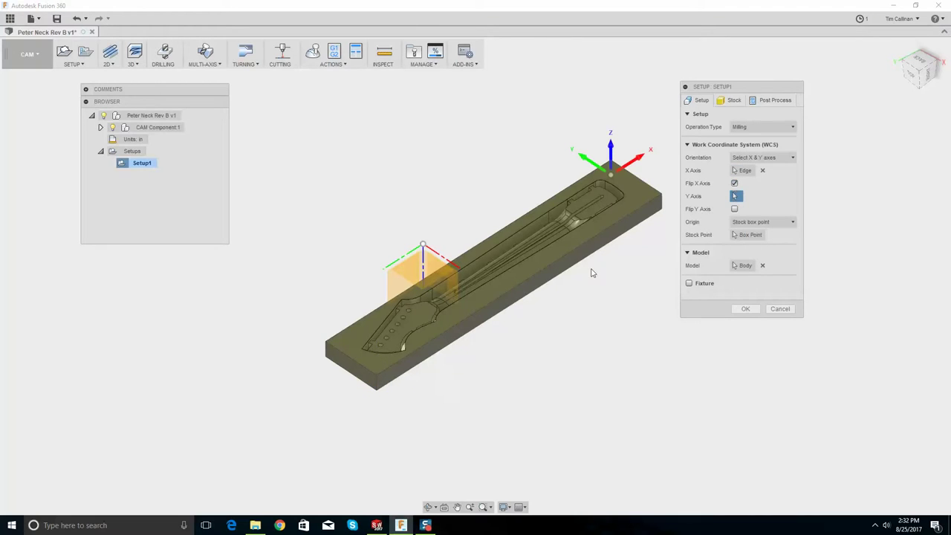
click(368, 371)
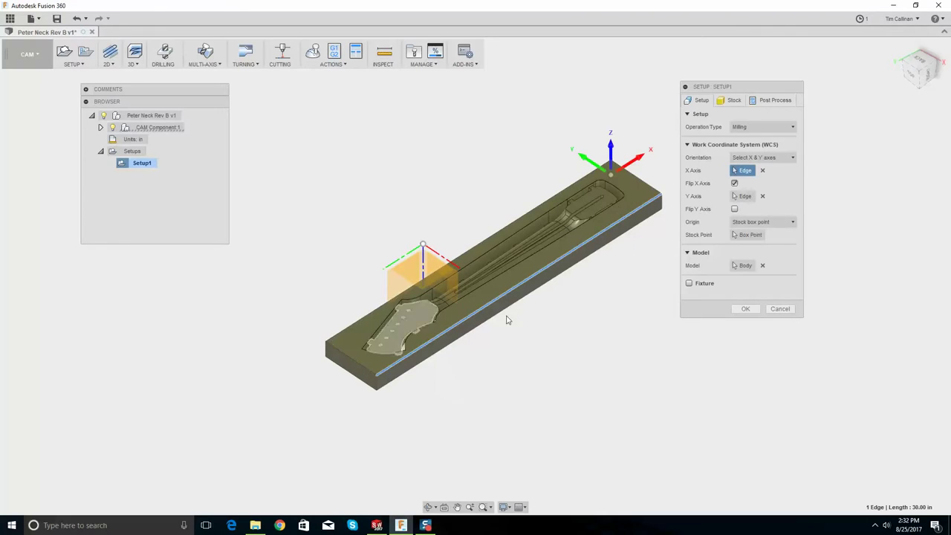
- Try flipping the Y axis of the setup's work coordinate system
click(735, 210)
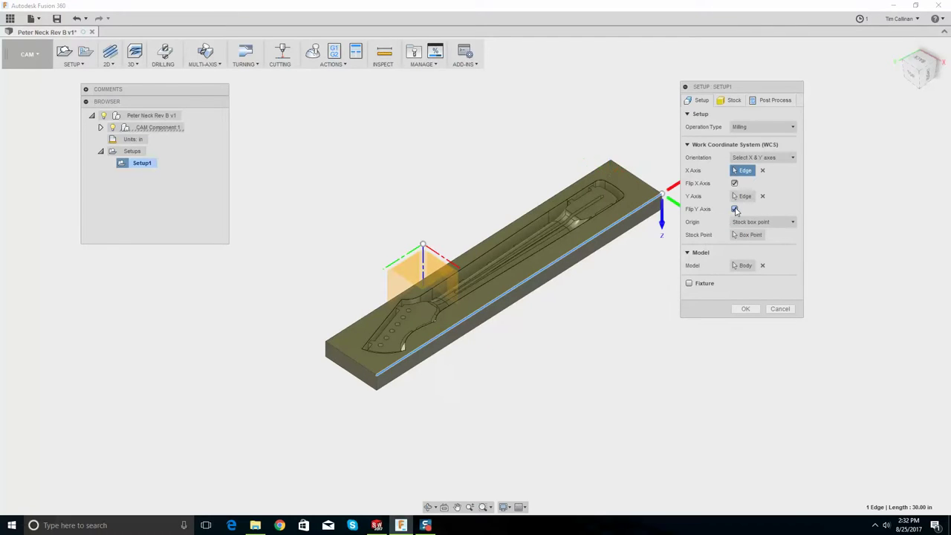
scroll(660, 180, down, 3)
scroll(659, 180, up, 1)
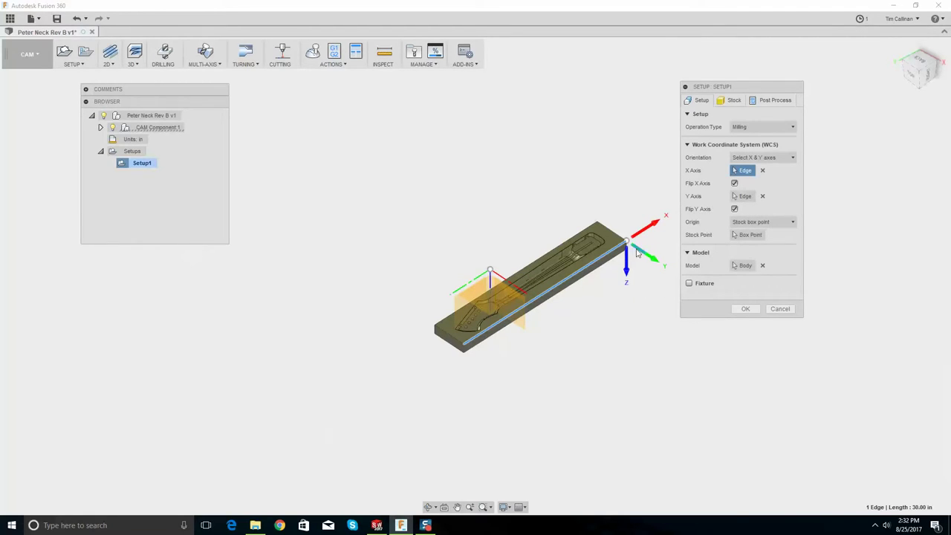
- Change the setup's orientation to Select Z axis/plane & X axis and flip the Z axis
click(753, 159)
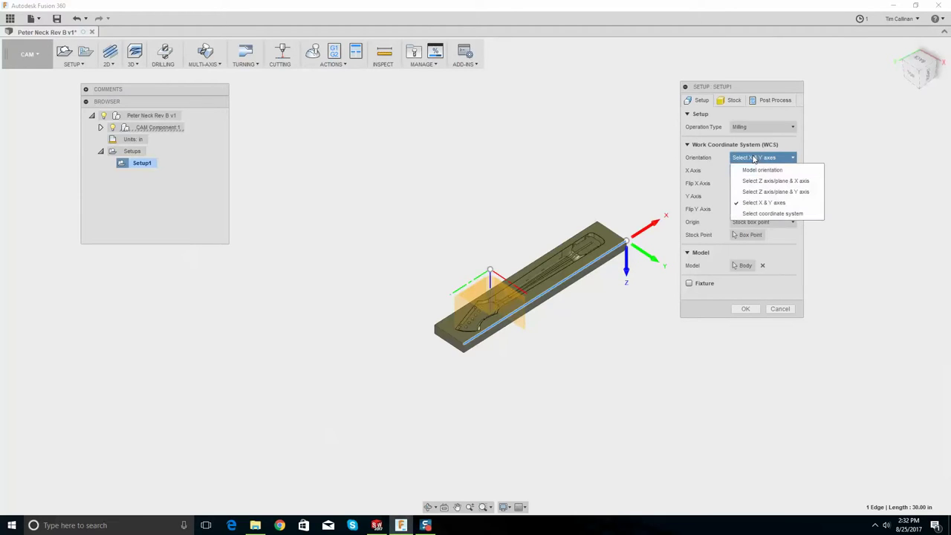
click(756, 181)
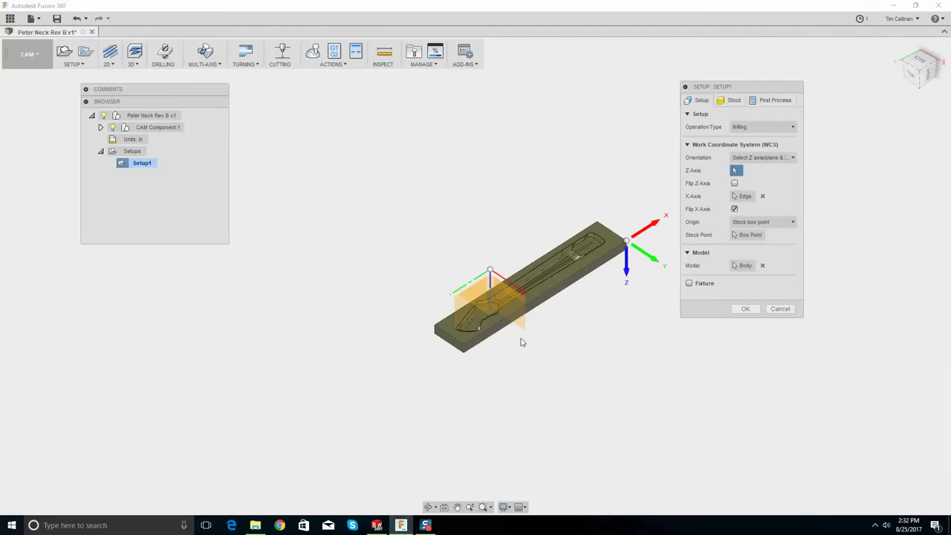
click(735, 184)
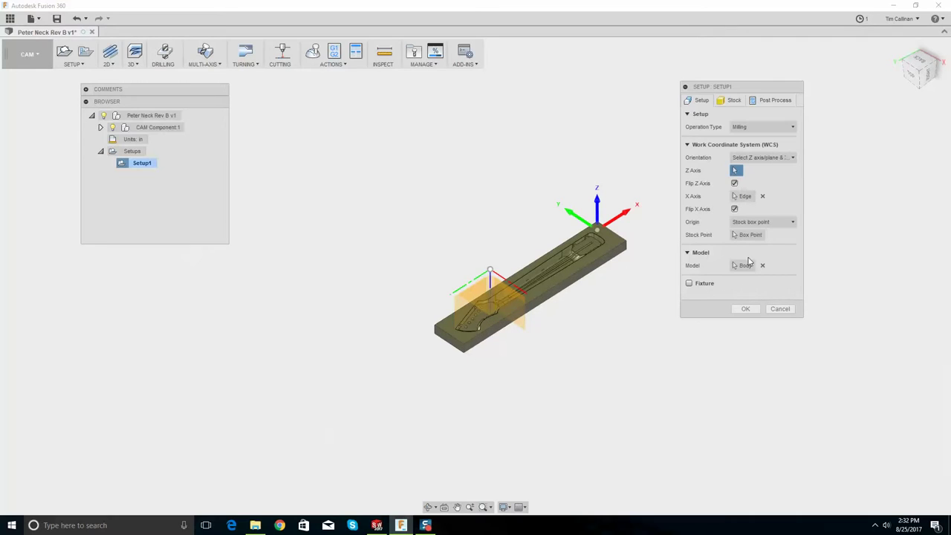
click(752, 158)
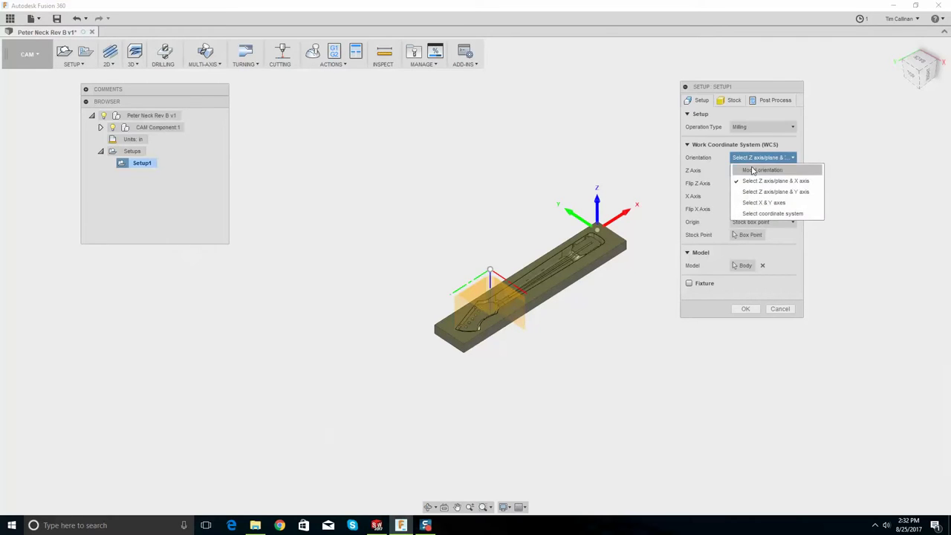
click(760, 157)
click(765, 157)
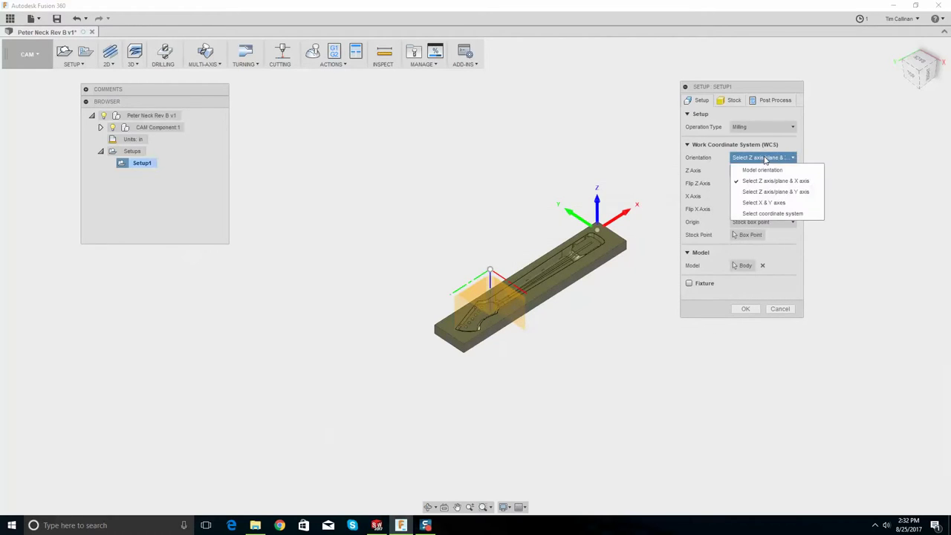
click(756, 158)
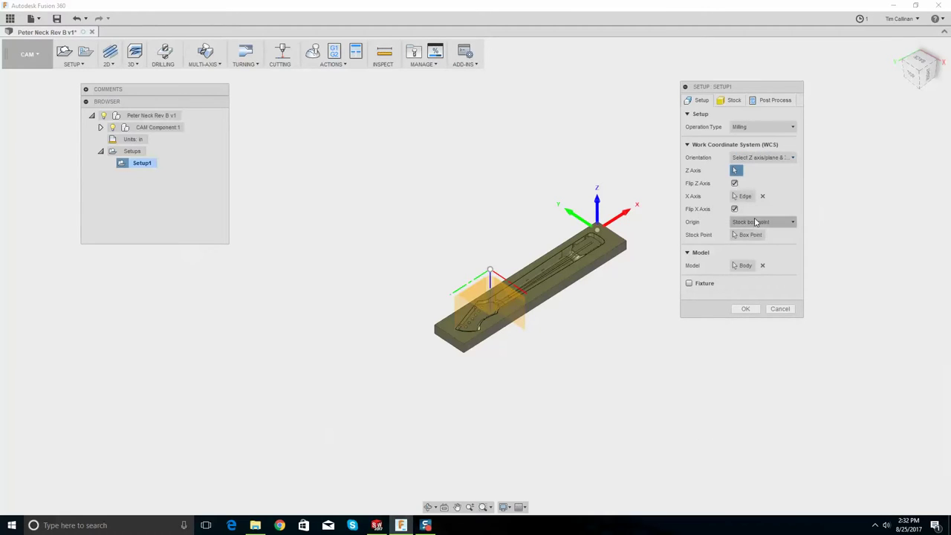
- Set the origin to a selected point at the board's upper headstock-end corner on the X-axis edge, and accept the setup
click(755, 222)
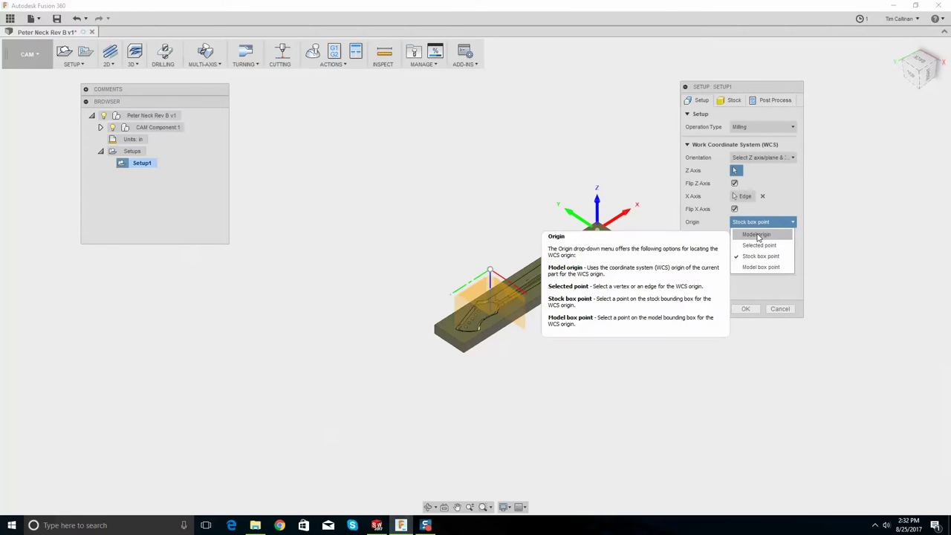
click(759, 245)
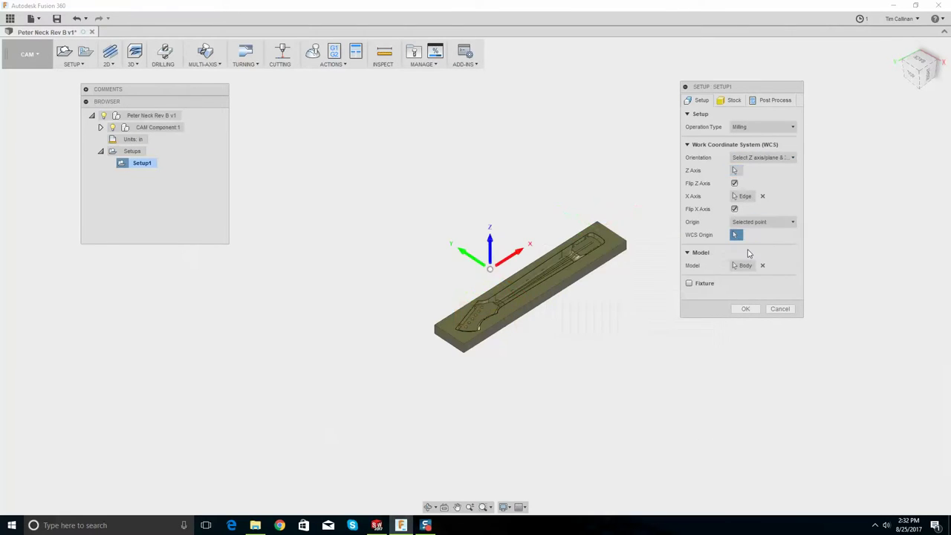
click(464, 347)
scroll(525, 273, up, 3)
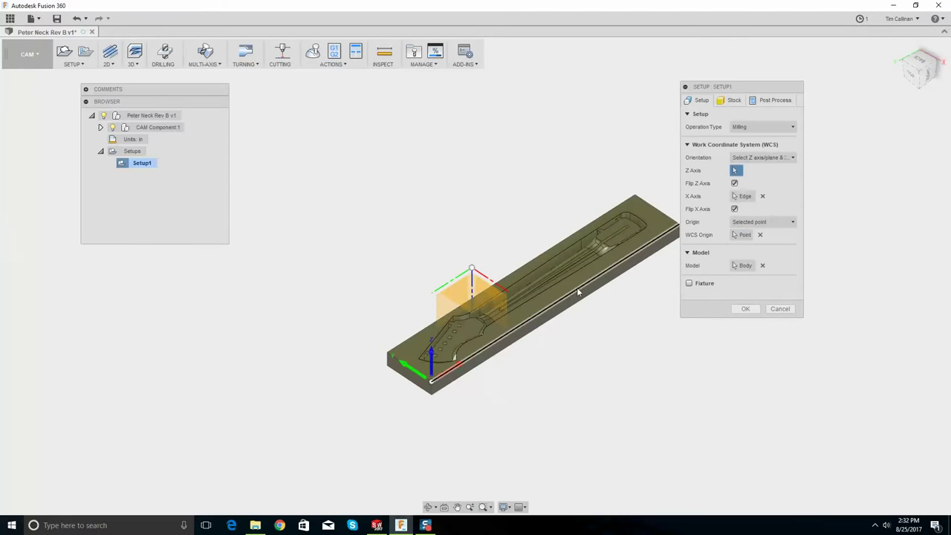
click(744, 310)
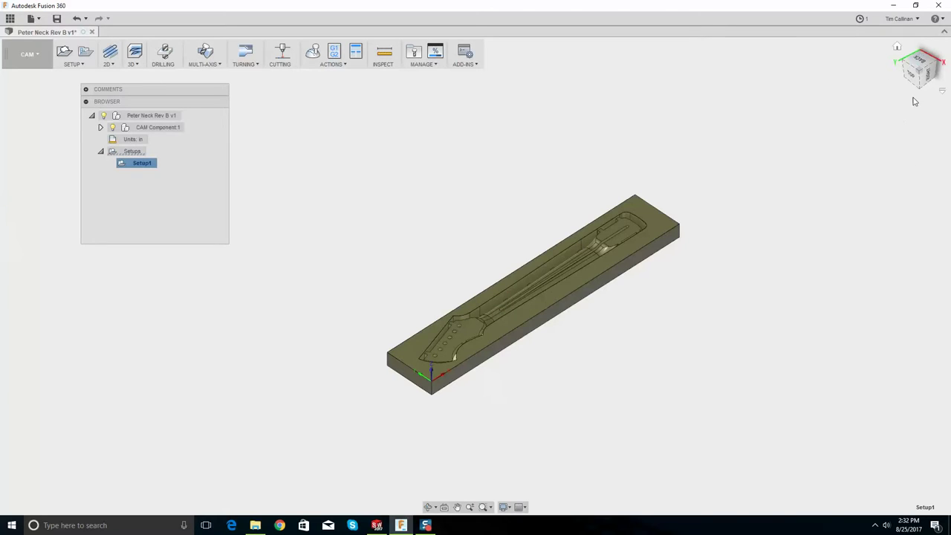
- Save the design as a new version with the description User Saved
shift+middle_drag(609, 249, 453, 327)
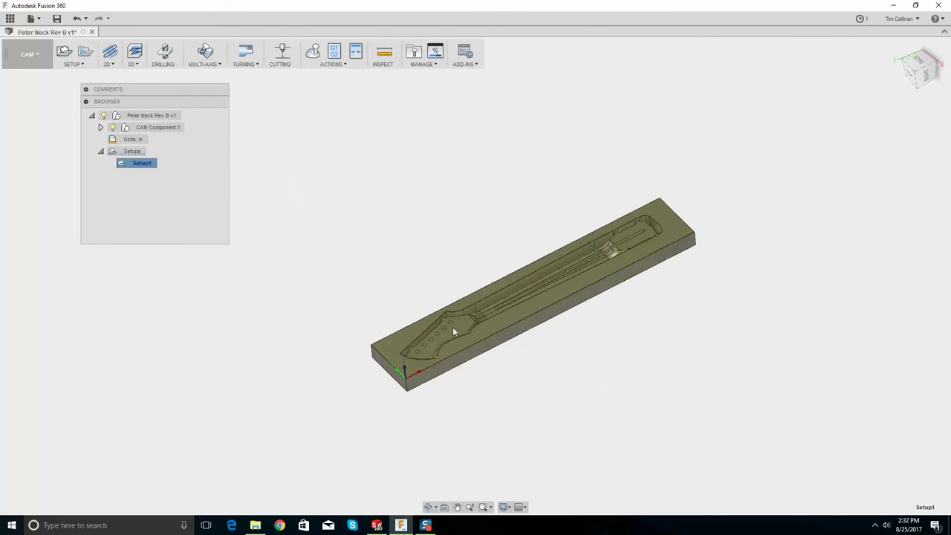
scroll(452, 327, up, 5)
scroll(508, 275, down, 2)
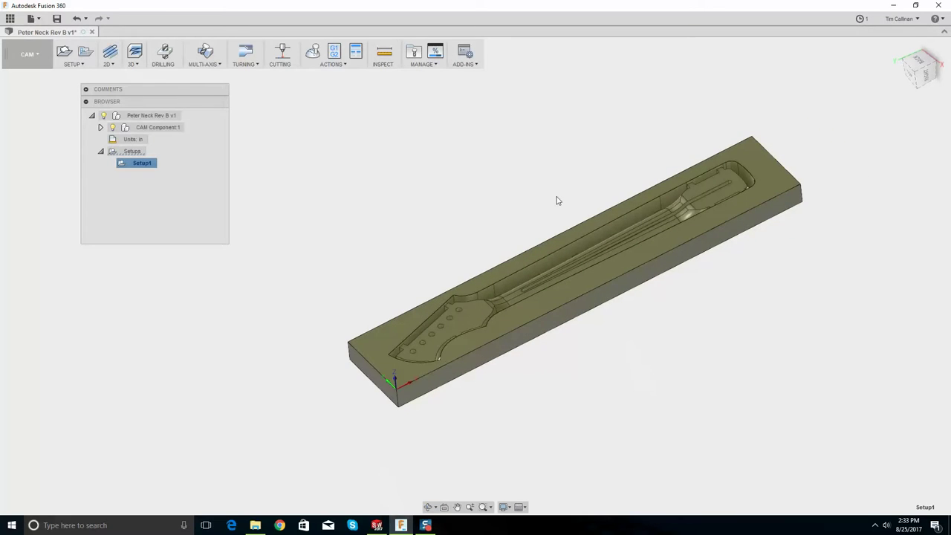
scroll(603, 183, up, 2)
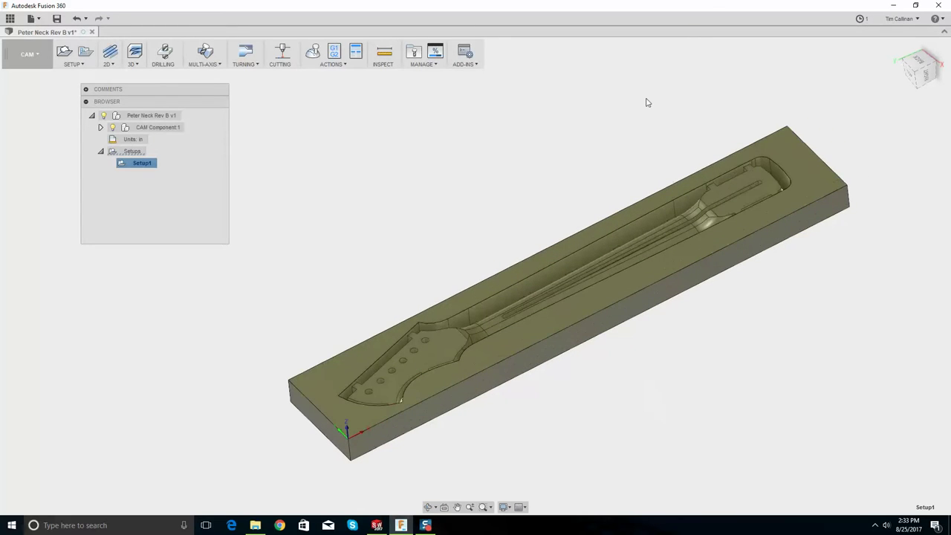
mouse_move(606, 153)
shift+middle_down()
mouse_move(590, 170)
mouse_move(612, 157)
mouse_move(599, 153)
shift+middle_up()
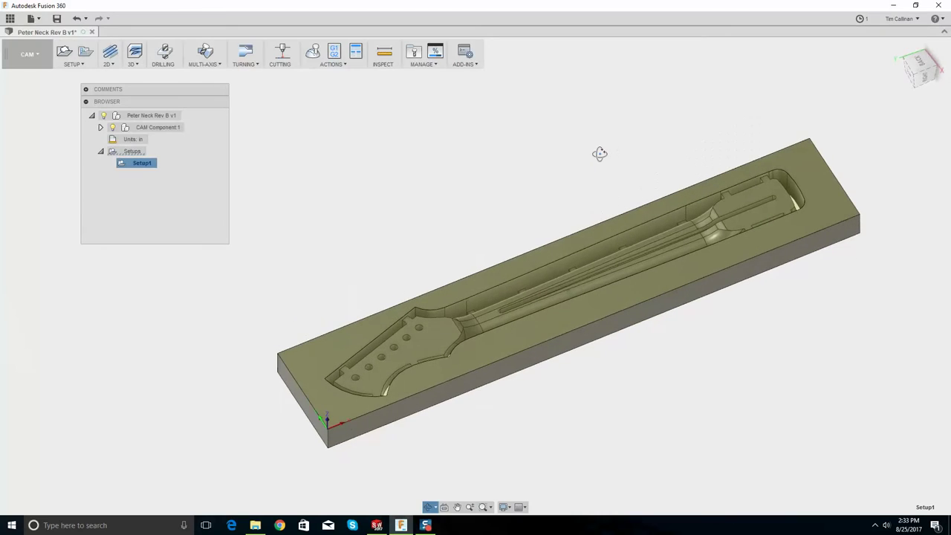
click(57, 19)
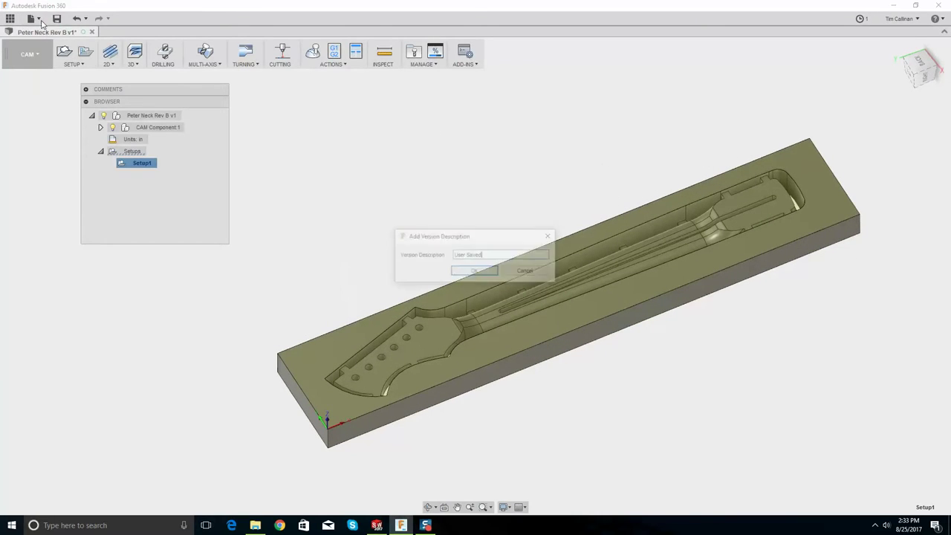
click(496, 272)
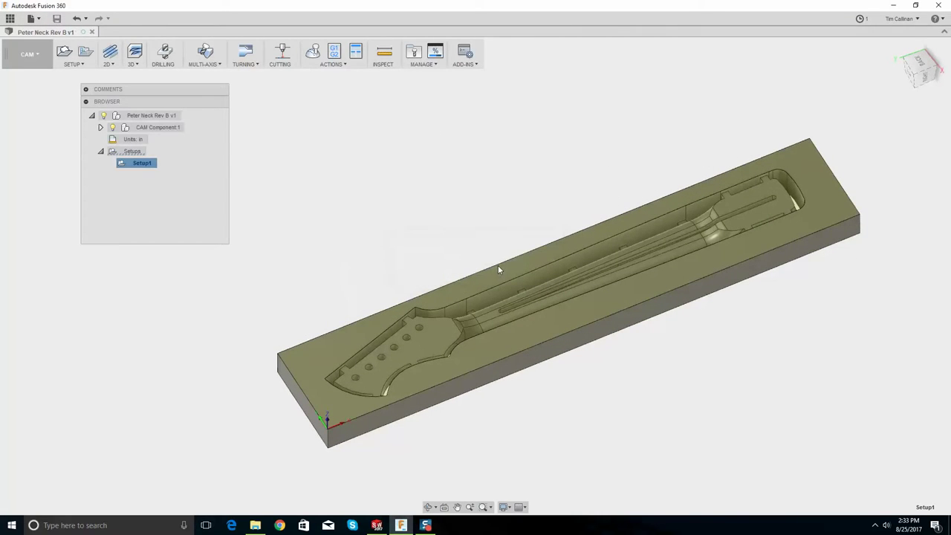
- Start a 2D Pocket operation and create a new mill tool for it with the type Flat end mill
shift+middle_drag(497, 270, 576, 254)
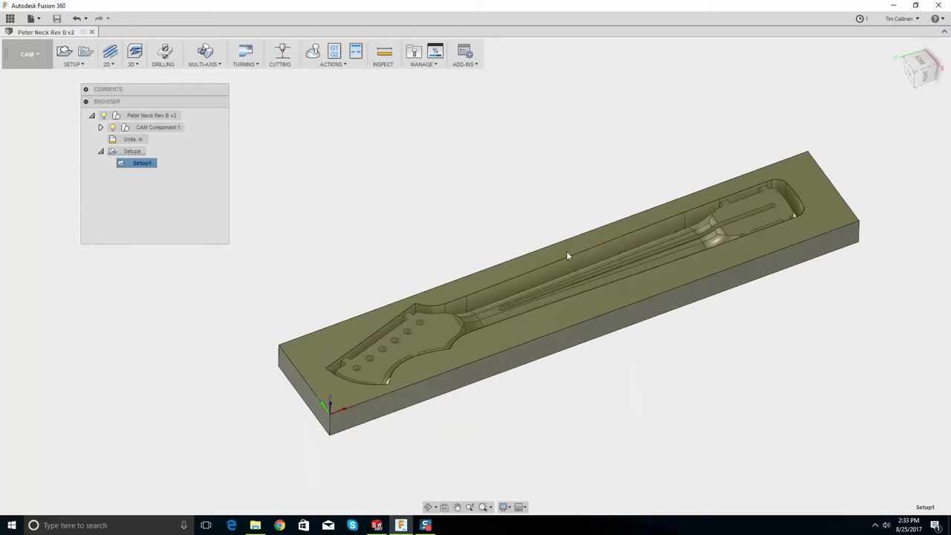
scroll(365, 359, up, 2)
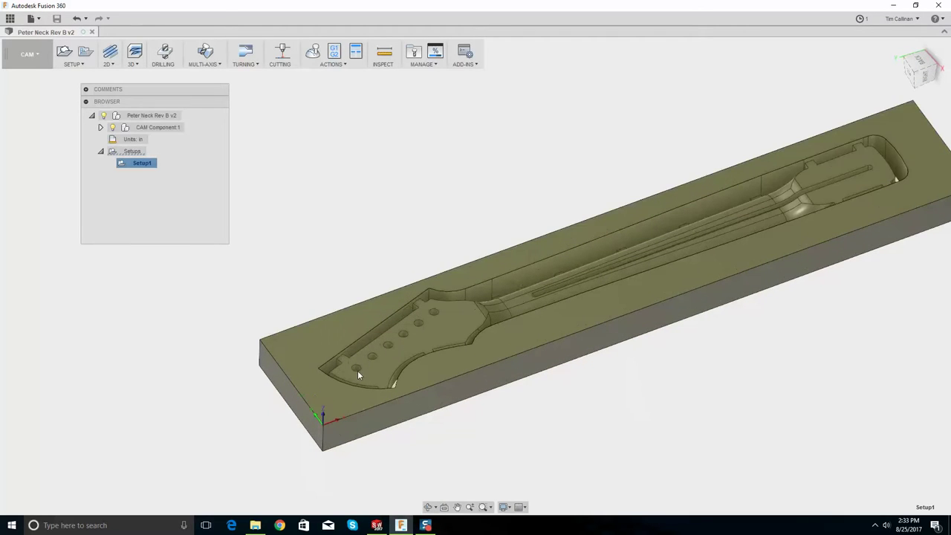
scroll(432, 304, down, 2)
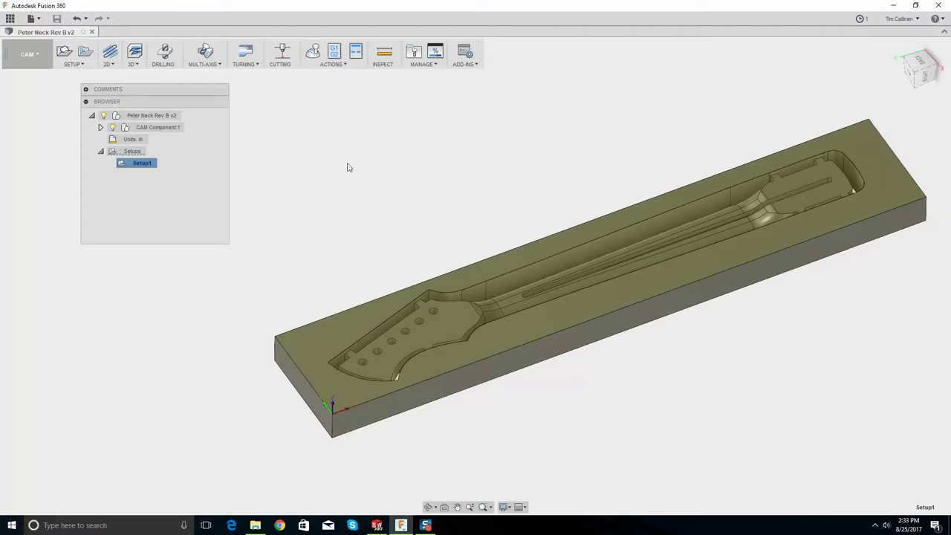
click(109, 62)
click(123, 87)
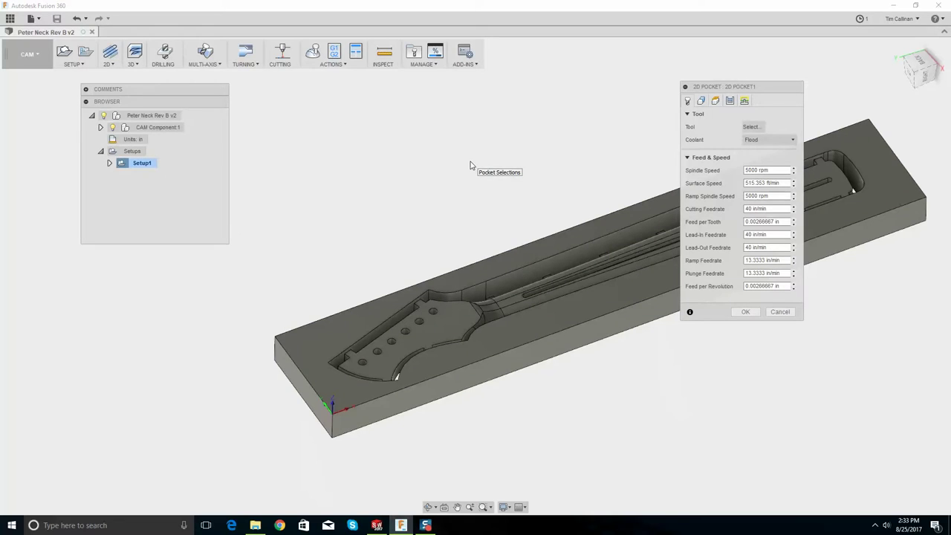
click(751, 127)
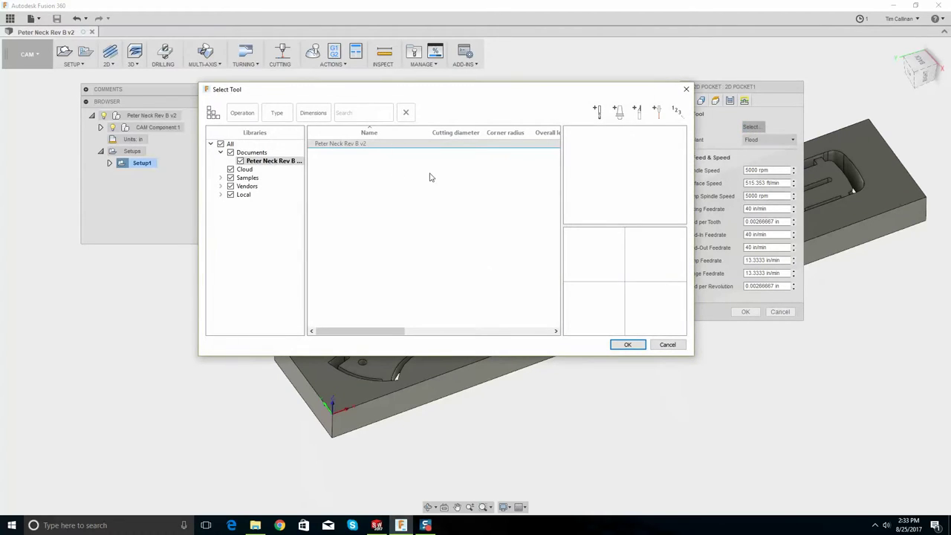
click(598, 112)
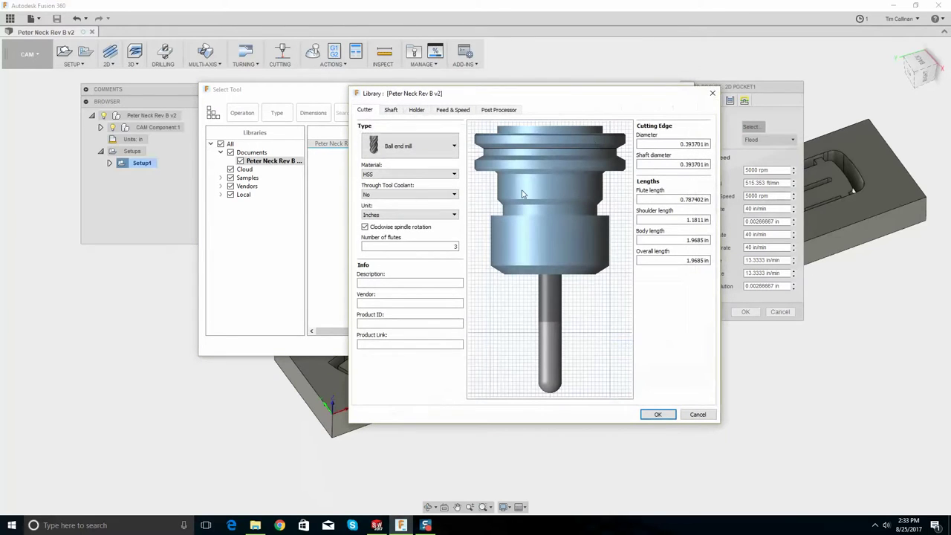
click(409, 146)
scroll(399, 275, down, 1)
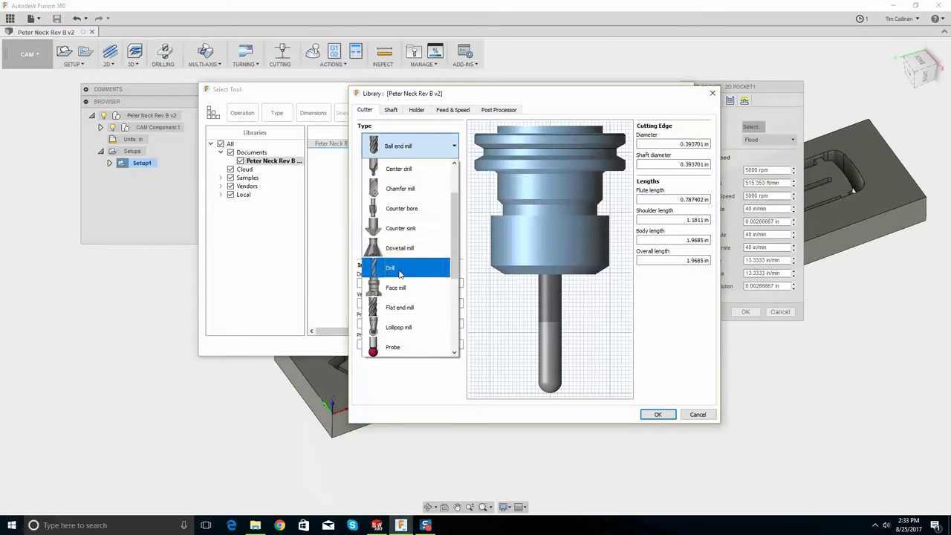
click(401, 307)
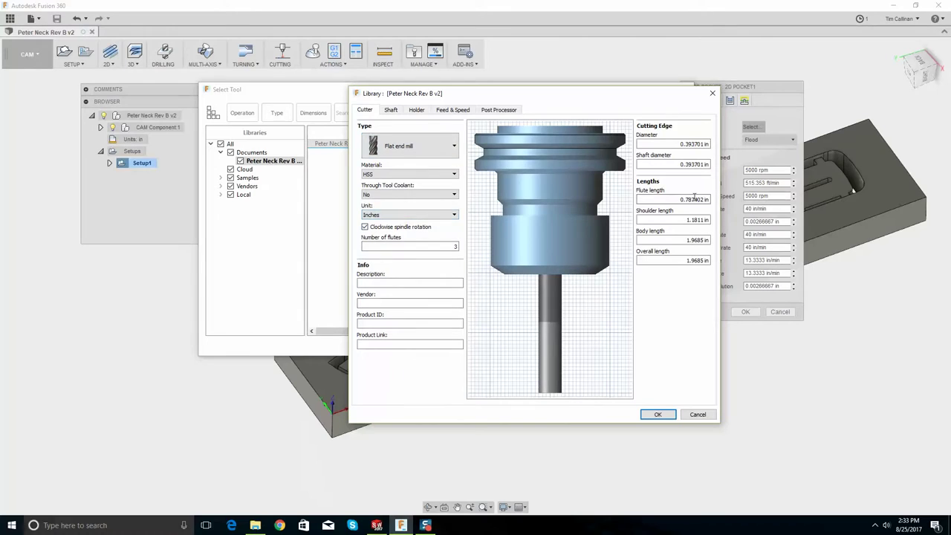
- Set the new tool's overall length to 2.5 in, body length to 2 in and shoulder length to 1 in, and accept it
click(697, 260)
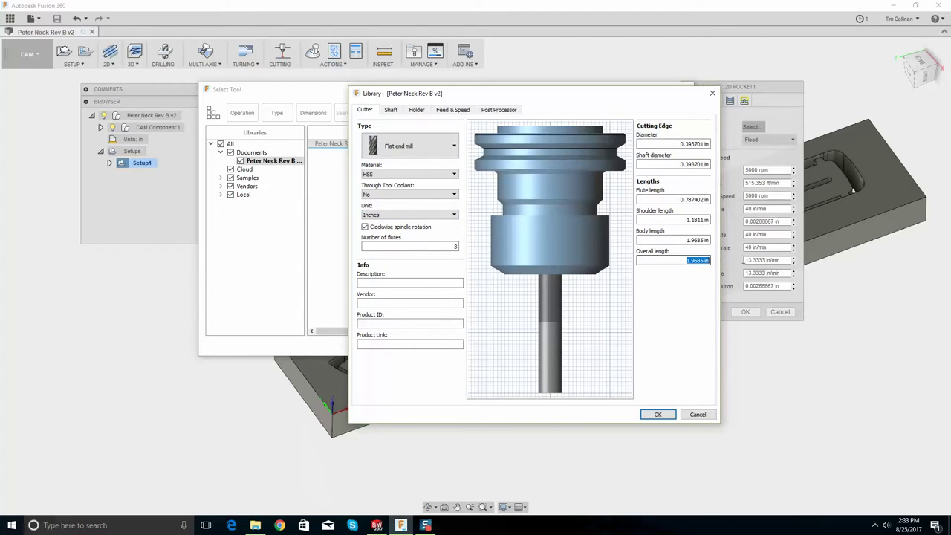
text(2.5)
click(682, 239)
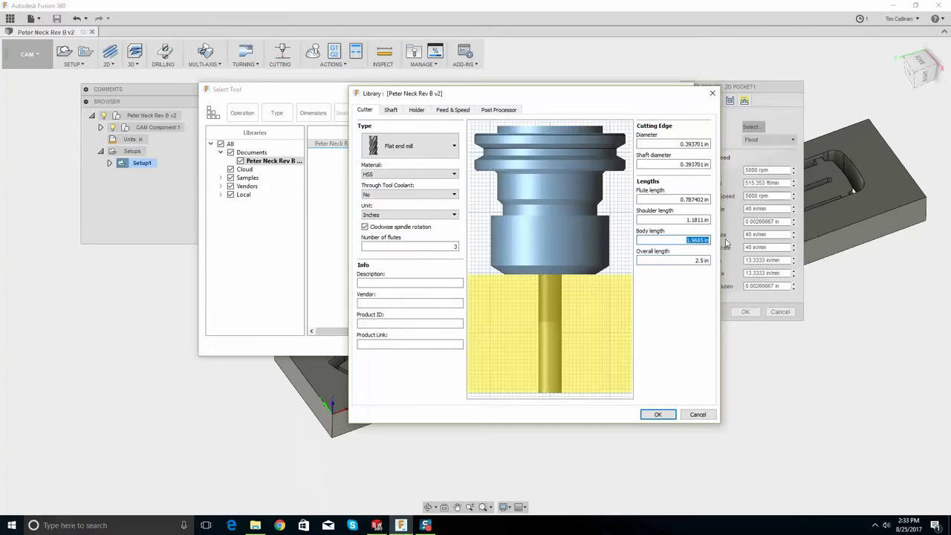
text(2)
click(683, 218)
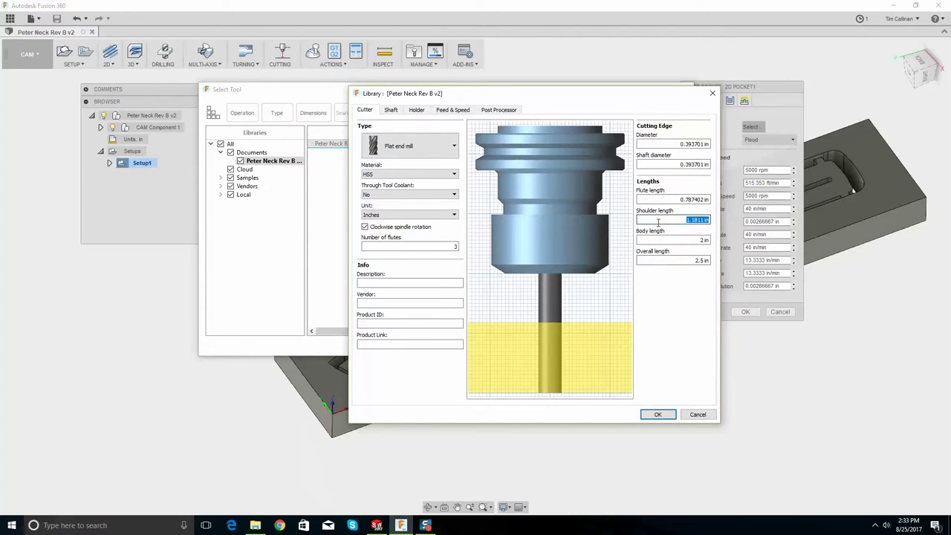
key(Return)
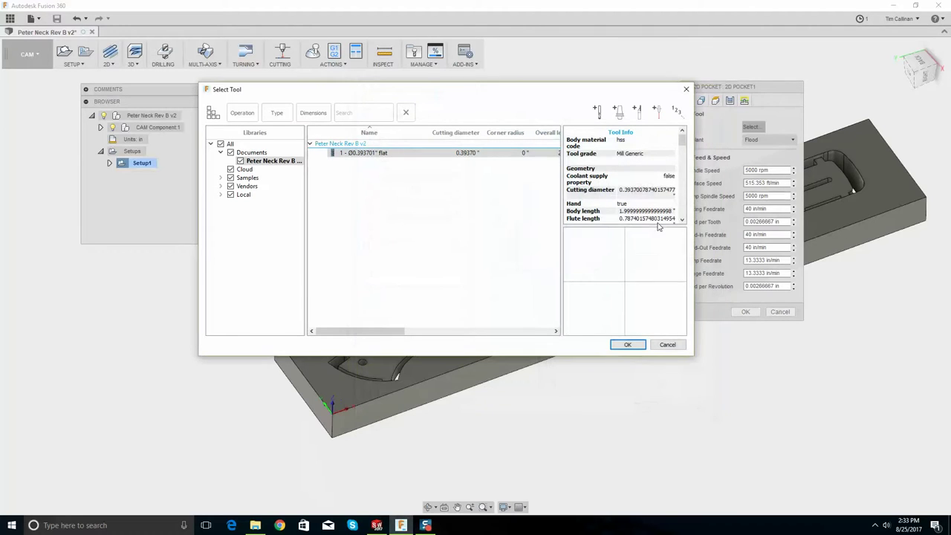
- Reopen the flat end mill for editing and set its flute length to 0.75 in and cutting diameter to 0.25 in
right_click(400, 153)
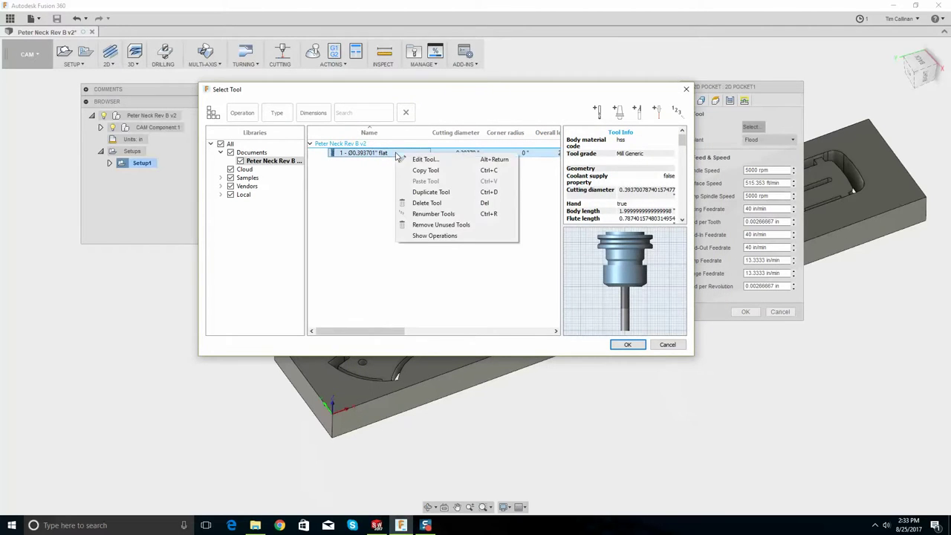
click(413, 160)
click(672, 199)
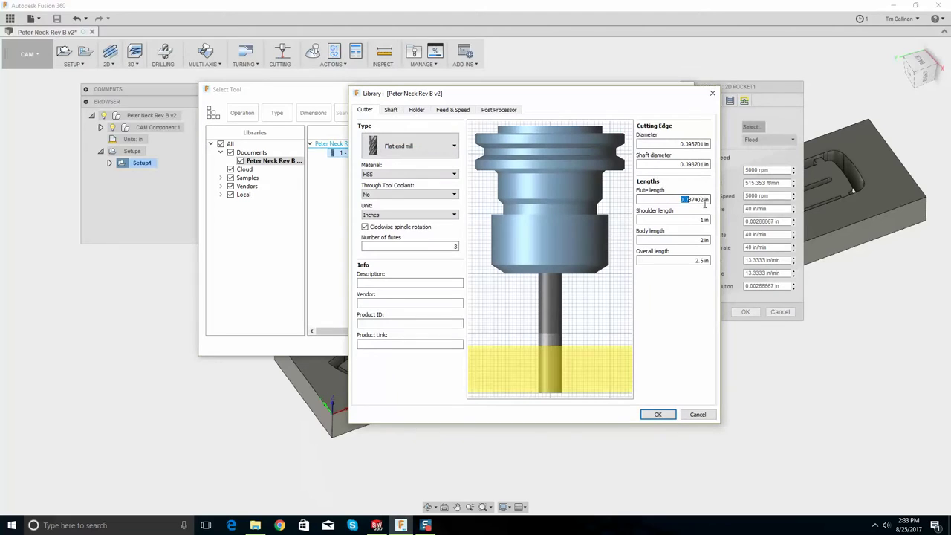
key(BackSpace)
text(.75)
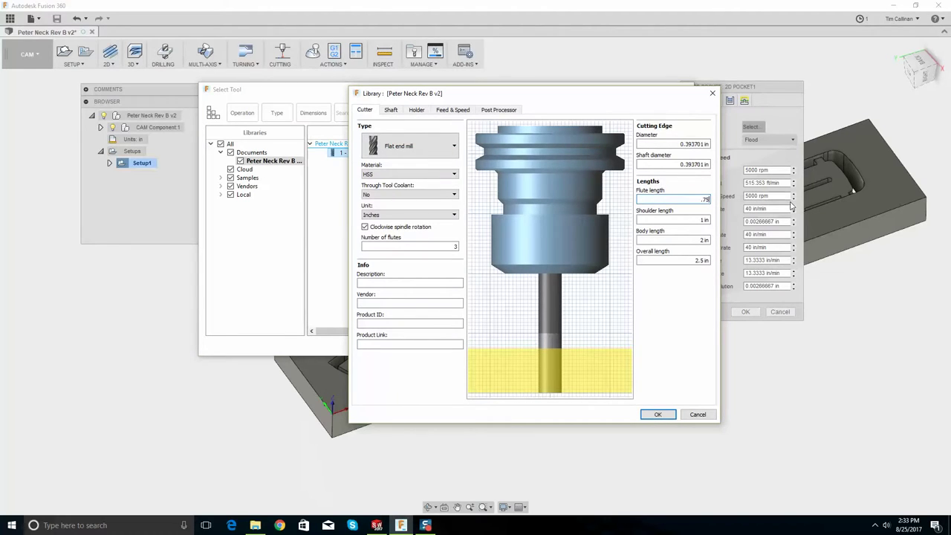
click(660, 144)
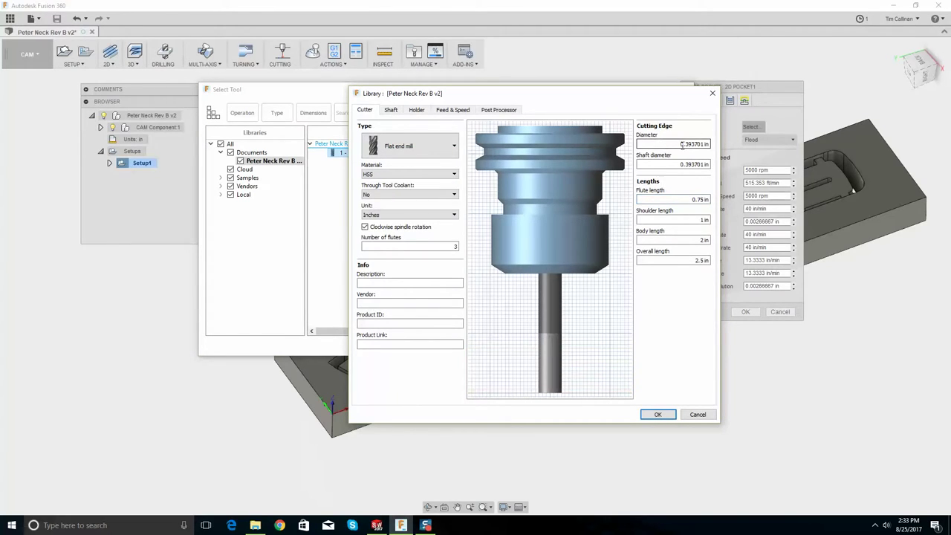
double_click(682, 145)
text(0.25)
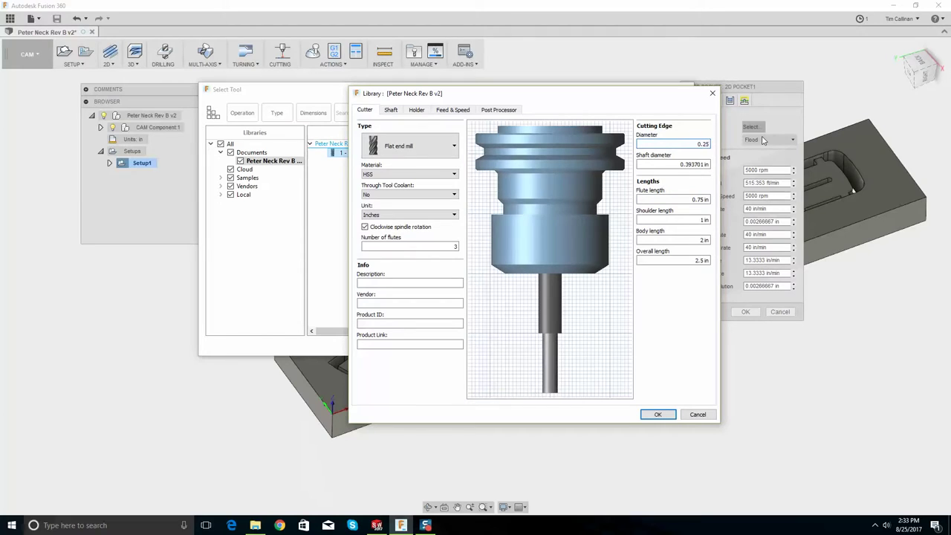
- Set the flat end mill's shaft diameter to 0.25 in and select the tool for the 2D Pocket operation
double_click(688, 166)
text(.25)
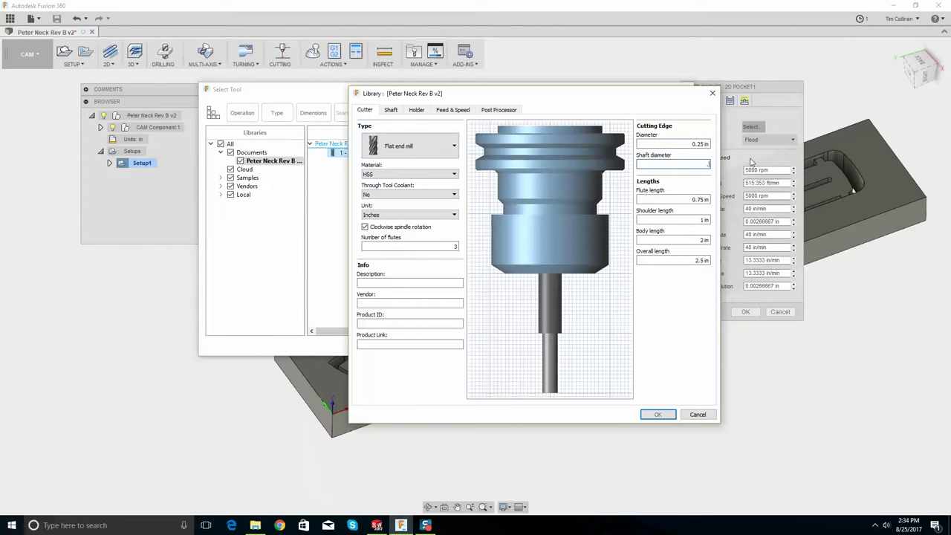
click(661, 415)
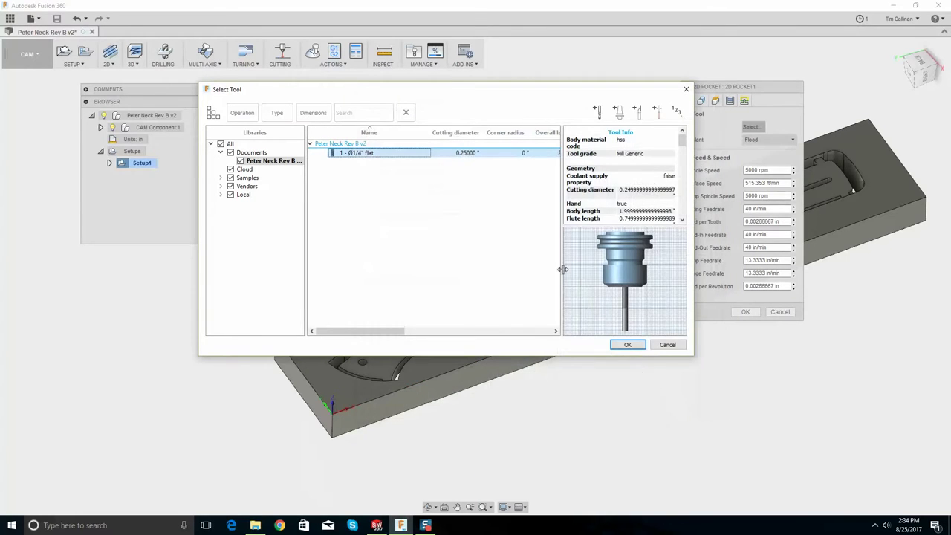
click(627, 345)
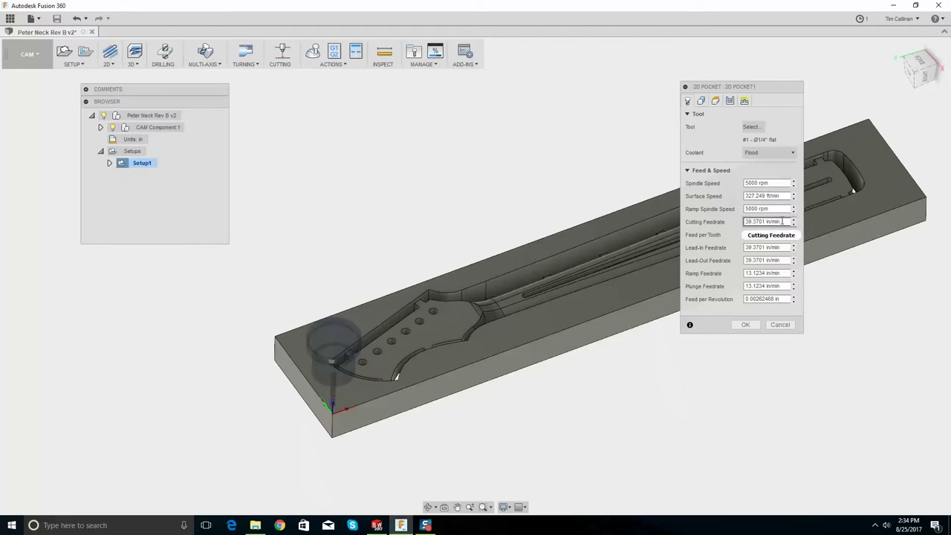
- Set the pocket operation's cutting feedrate to 50 in/min and its coolant to Disabled
drag(766, 222, 733, 220)
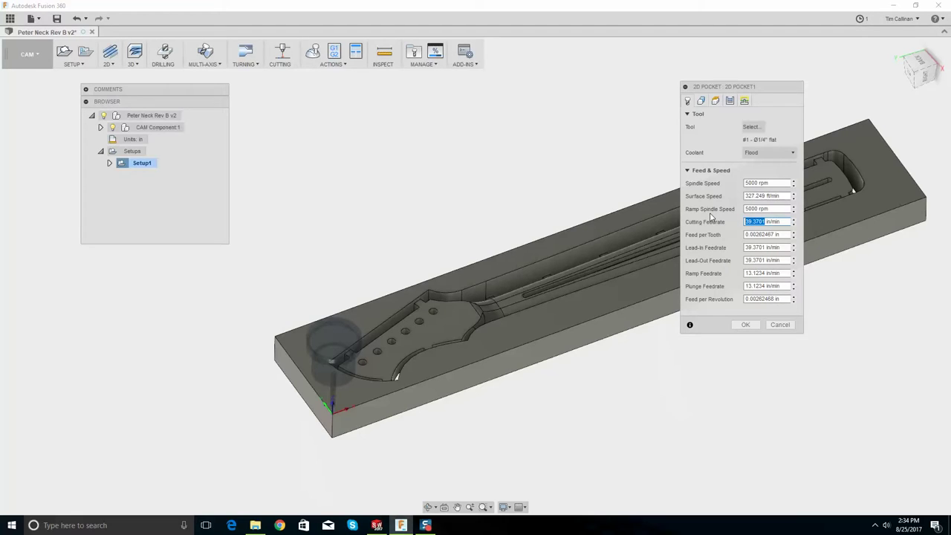
text(50)
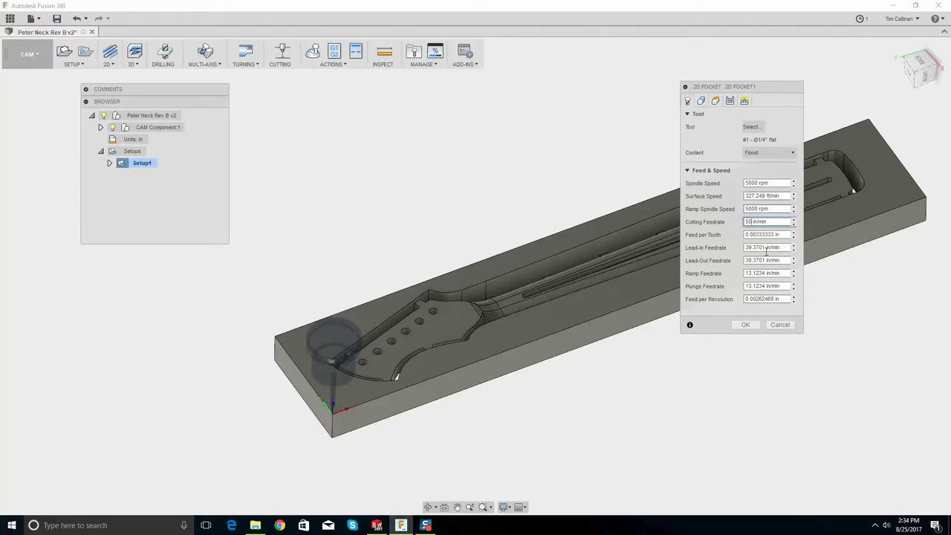
click(761, 152)
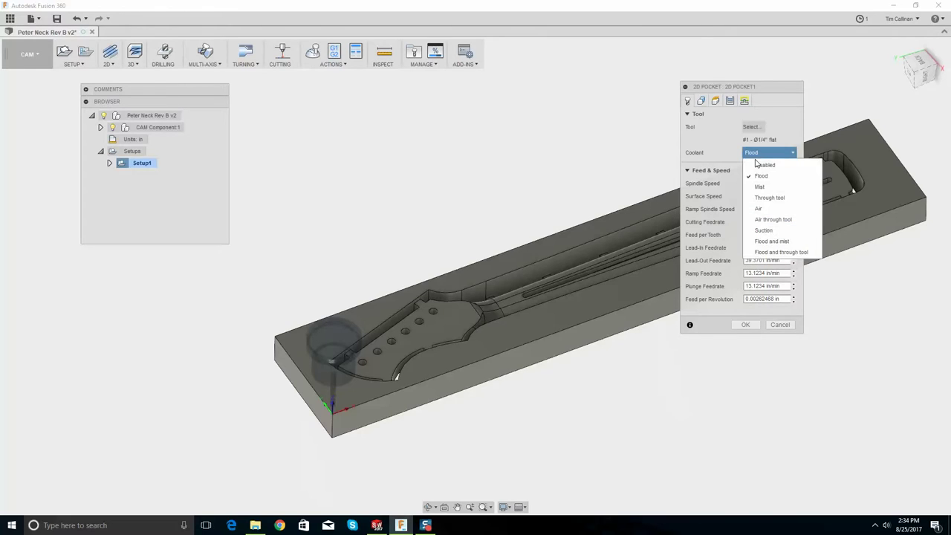
click(759, 164)
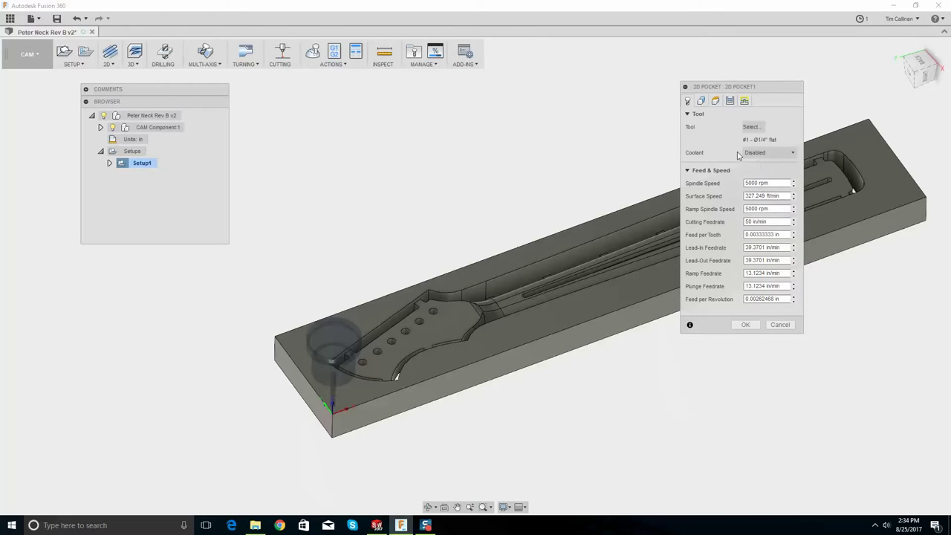
- Select the six tuner holes in the headstock as the pocket geometry
click(701, 101)
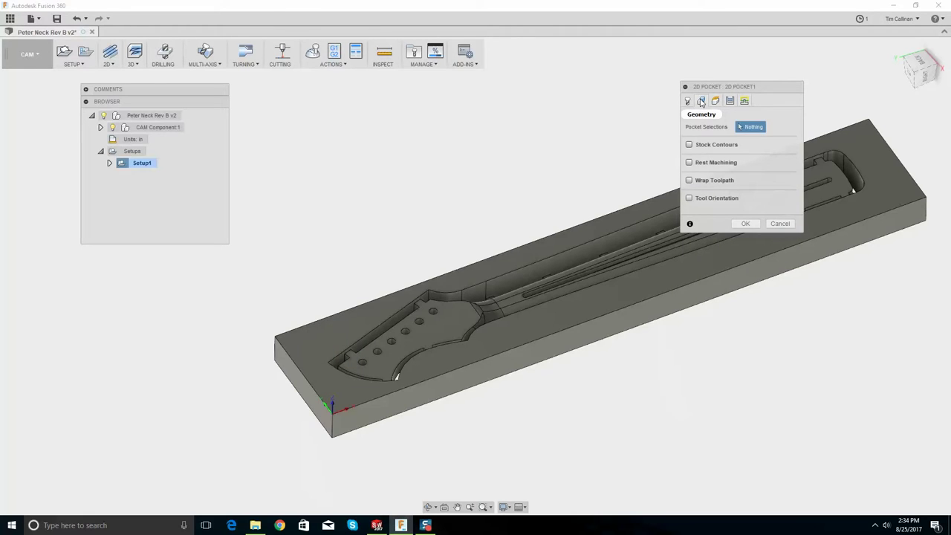
scroll(396, 351, up, 5)
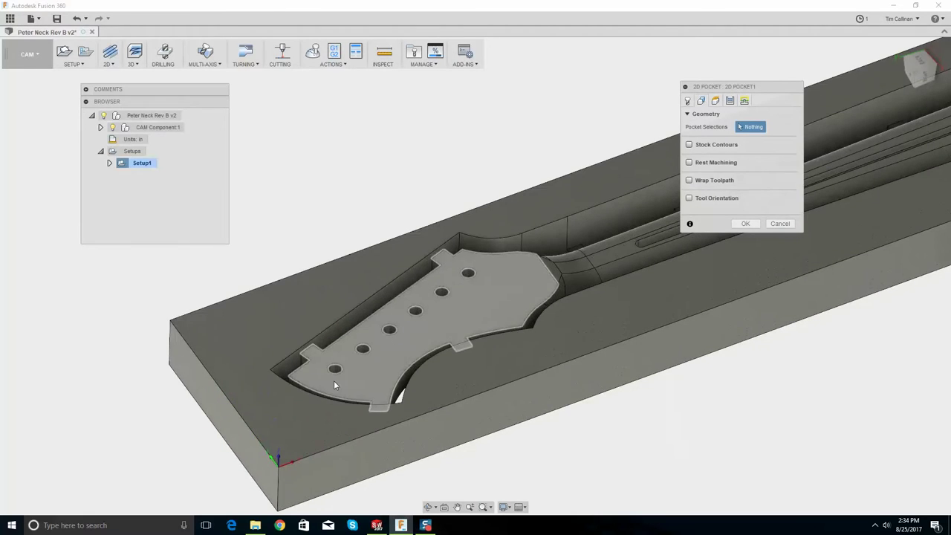
click(334, 370)
click(362, 349)
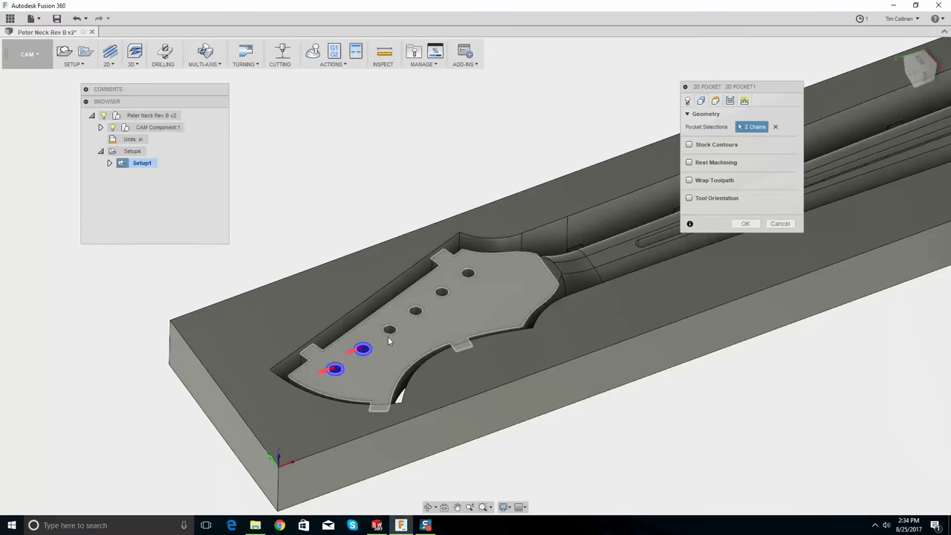
click(389, 331)
click(416, 311)
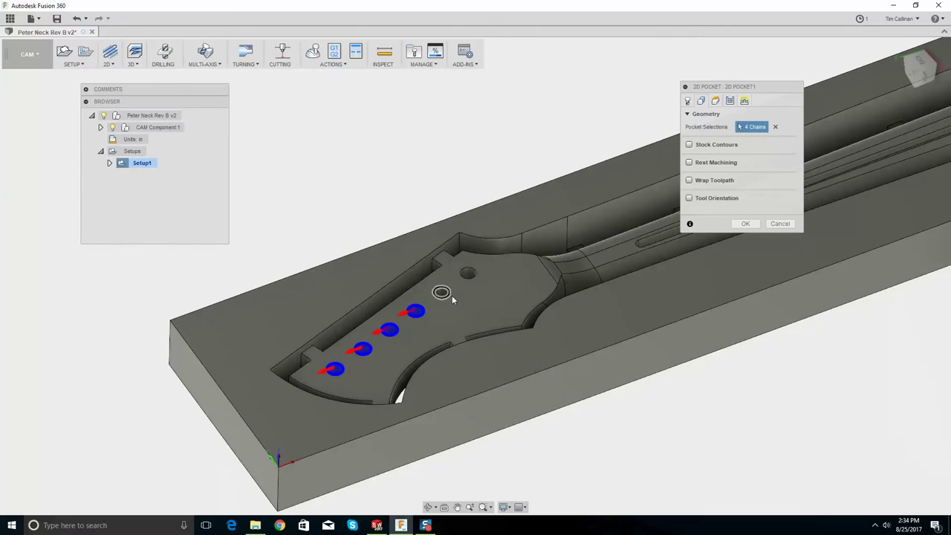
click(443, 293)
click(467, 274)
- Set the clearance height offset to 1 in from the retract height
shift+middle_drag(518, 265, 697, 217)
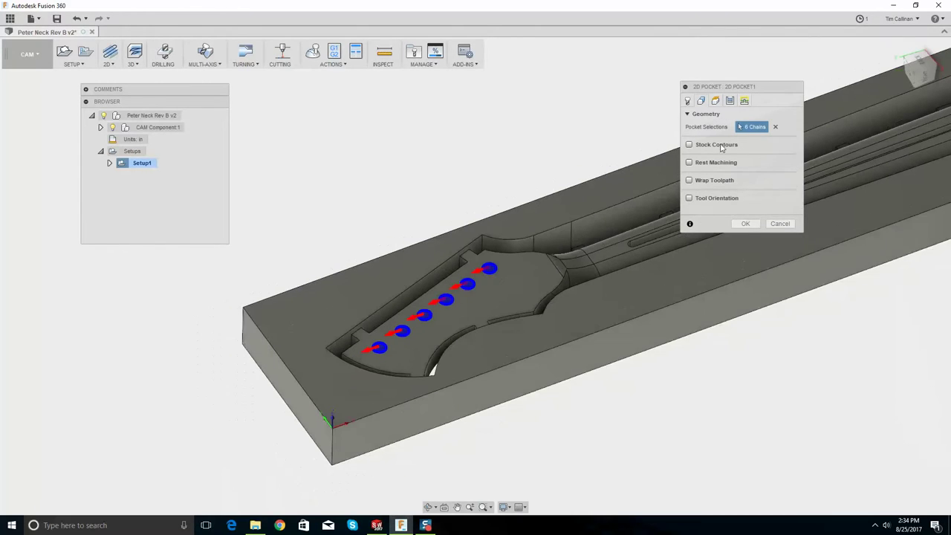
click(715, 100)
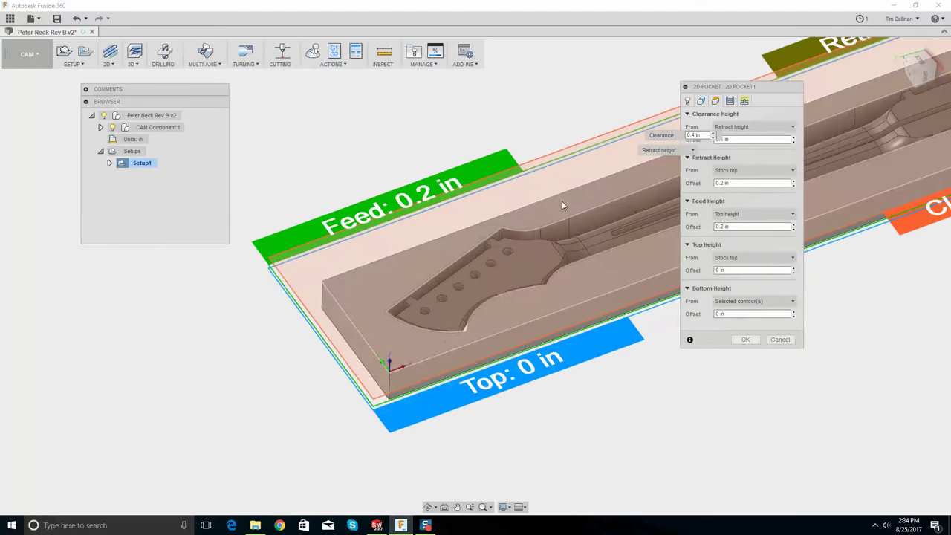
shift+middle_drag(562, 201, 548, 219)
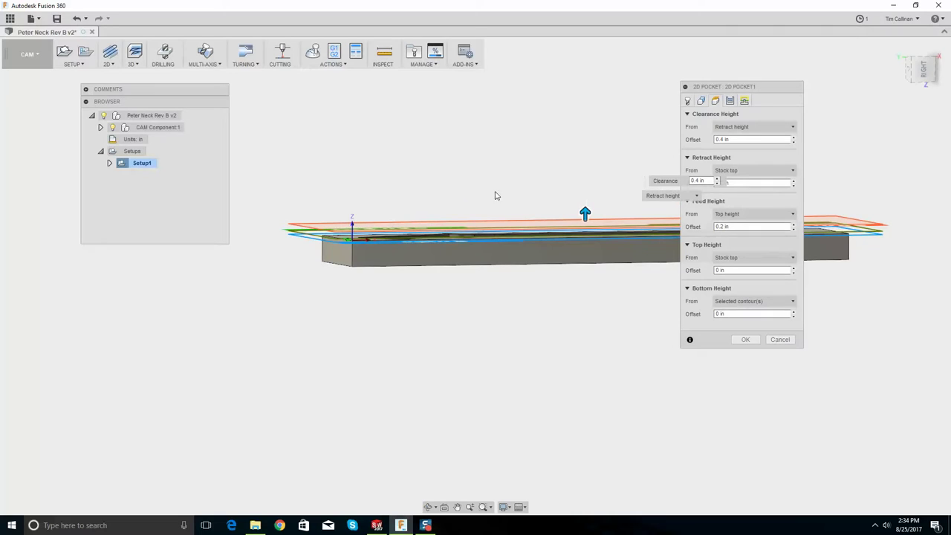
click(793, 139)
click(794, 138)
click(794, 138)
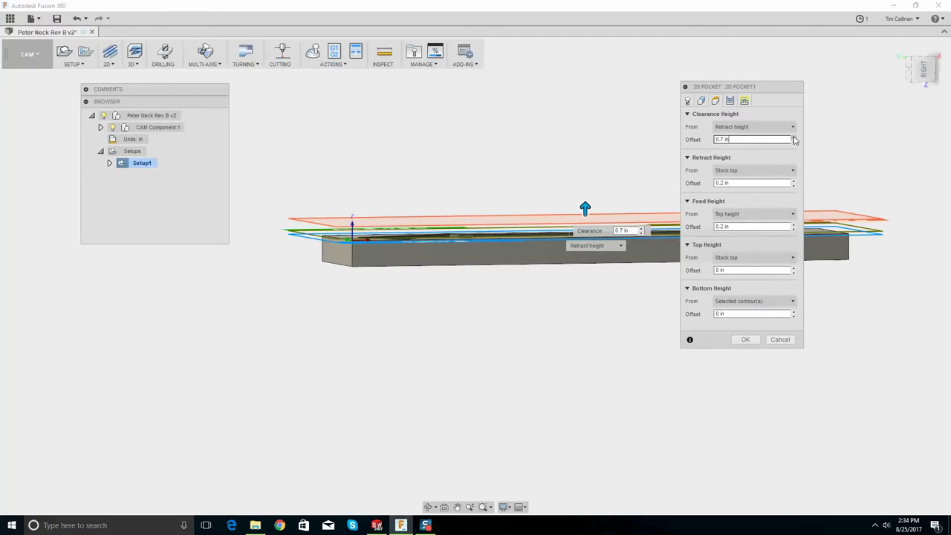
click(794, 138)
click(794, 139)
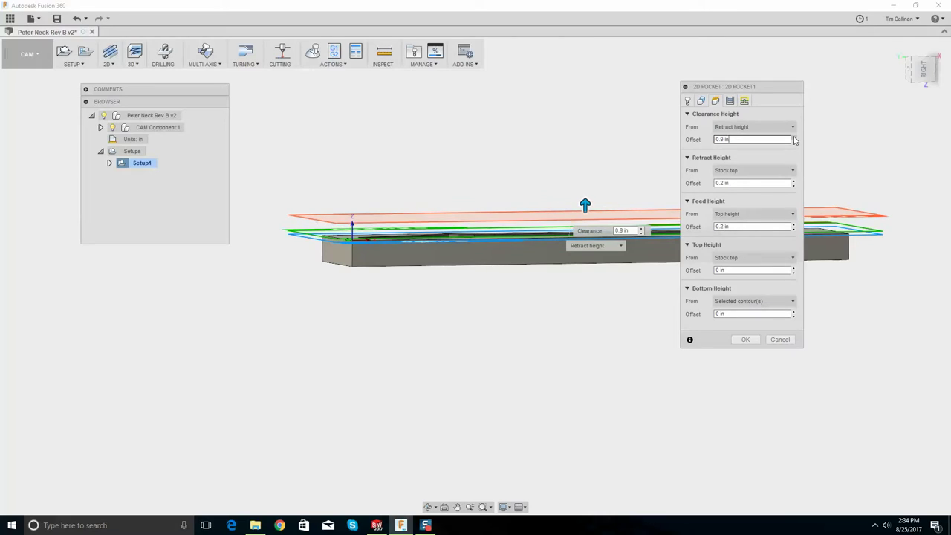
click(794, 138)
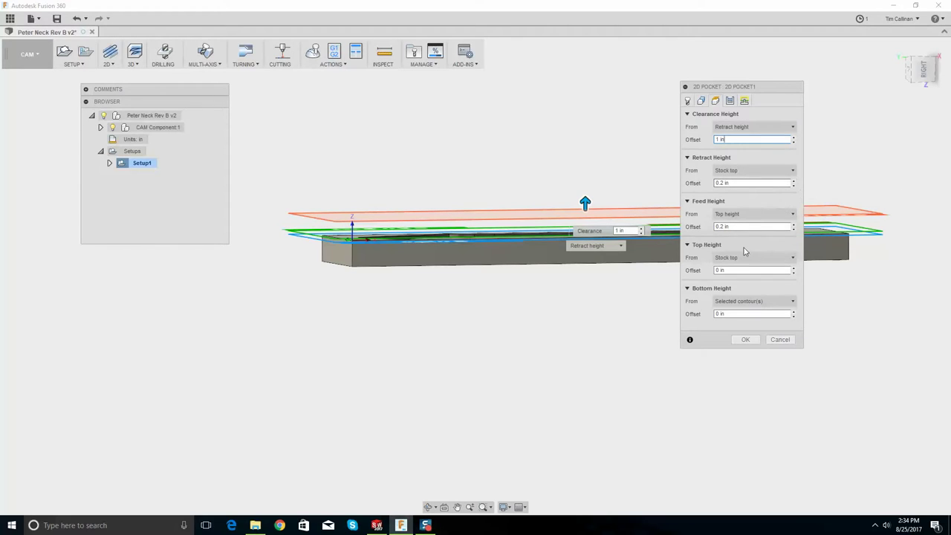
- Set the radial and axial stock to leave to 0 in and enable Multiple Depths for the pocket passes
mouse_move(486, 144)
shift+middle_down()
mouse_move(488, 170)
mouse_move(563, 141)
mouse_move(480, 127)
mouse_move(480, 112)
mouse_move(482, 140)
shift+middle_up()
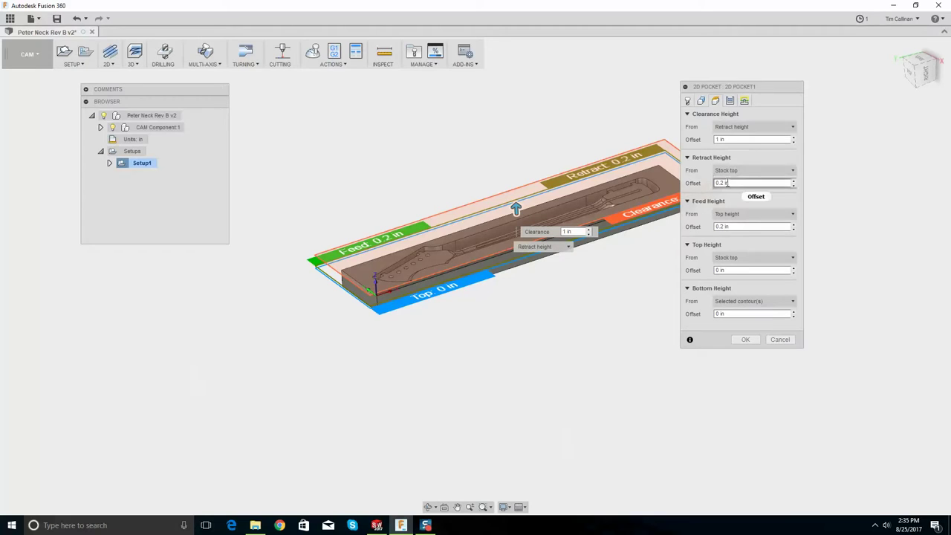
scroll(411, 221, up, 1)
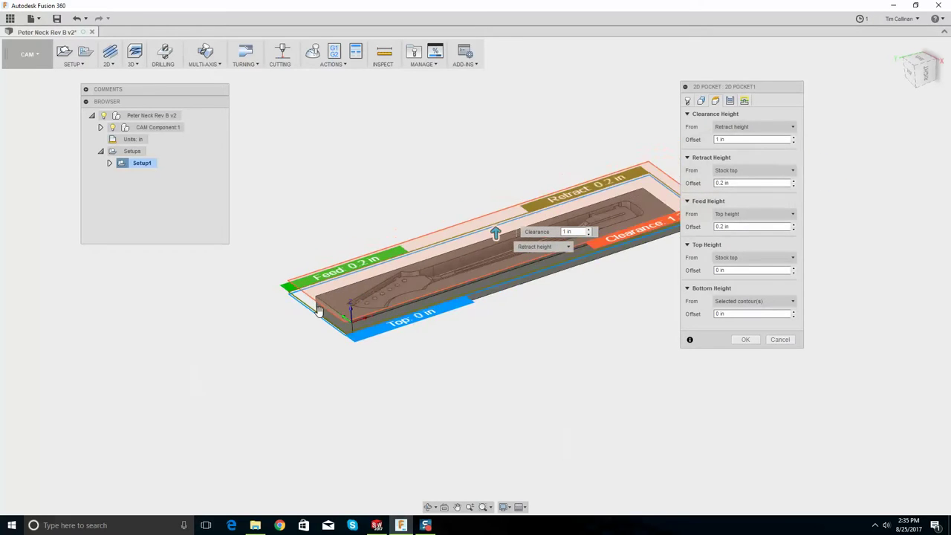
scroll(441, 206, down, 3)
shift+middle_drag(442, 206, 449, 226)
scroll(390, 285, up, 2)
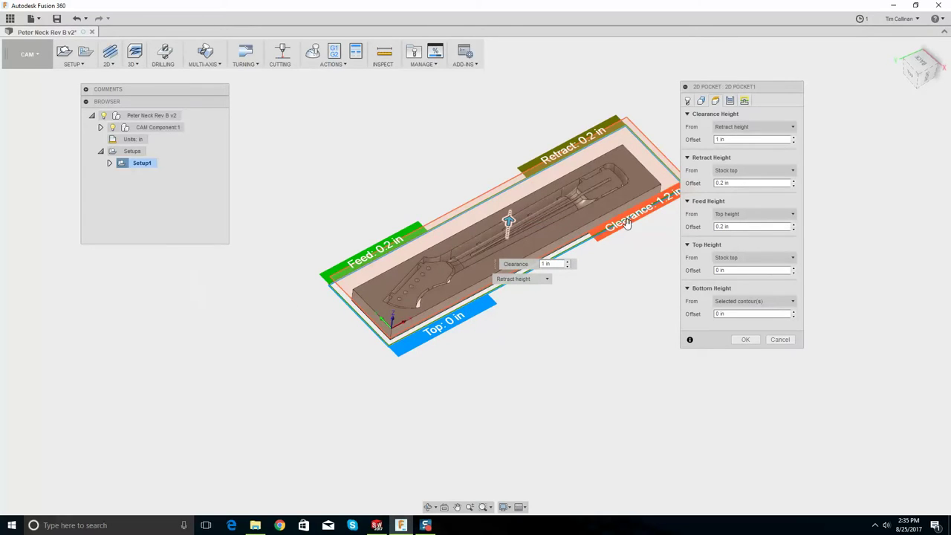
click(730, 101)
scroll(440, 237, up, 4)
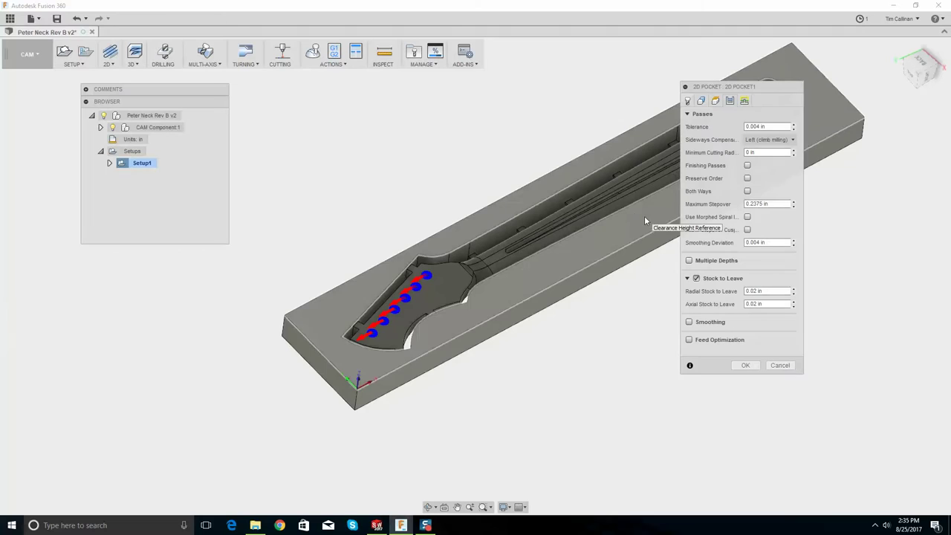
click(794, 294)
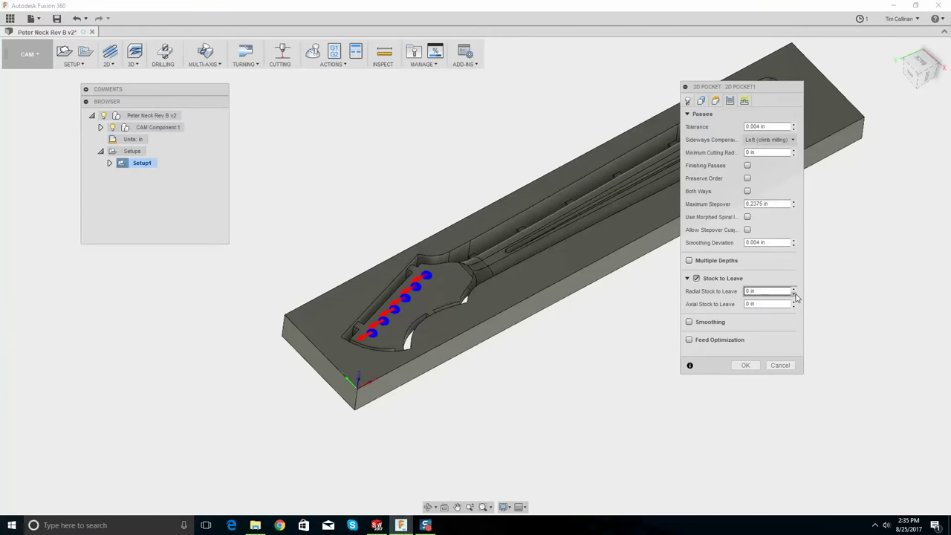
click(690, 261)
- Set the pocket's bottom height reference to Model bottom
shift+middle_drag(593, 307, 383, 278)
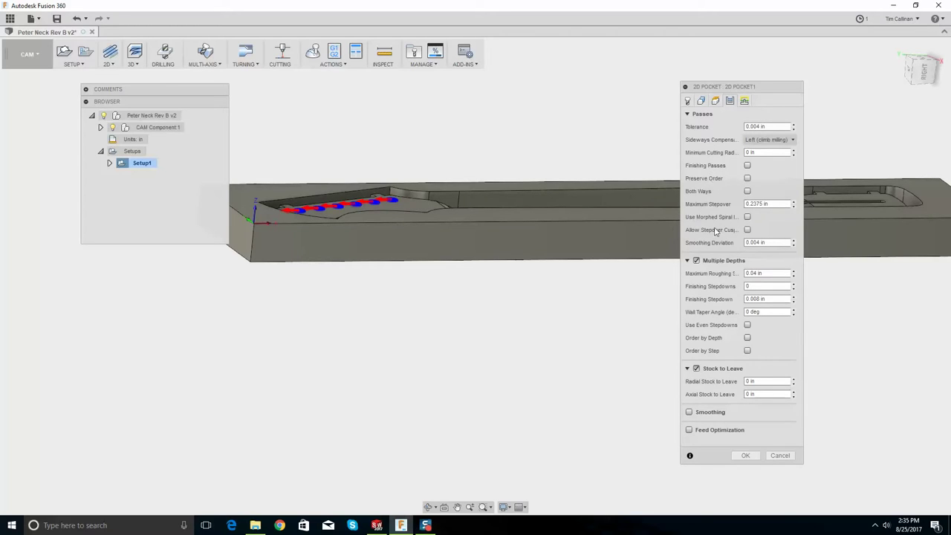
click(715, 101)
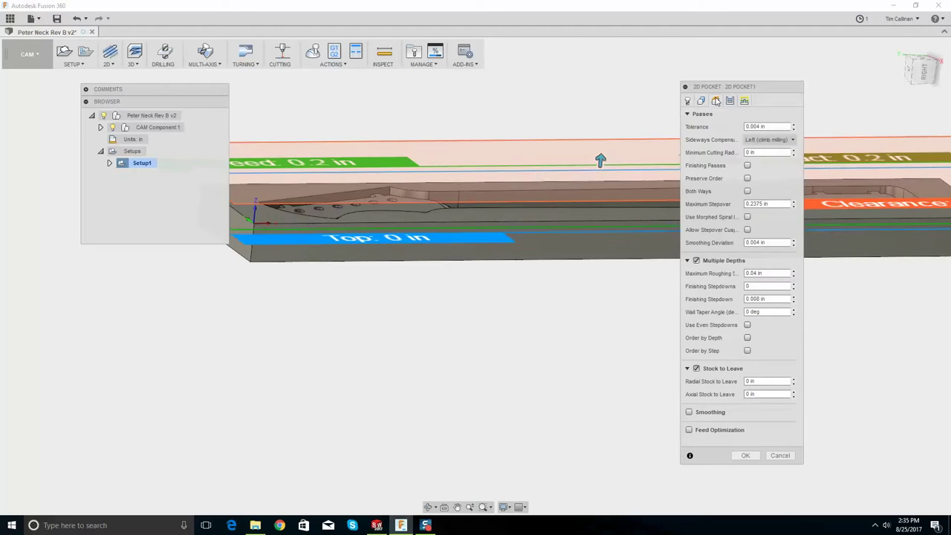
shift+middle_drag(537, 295, 448, 252)
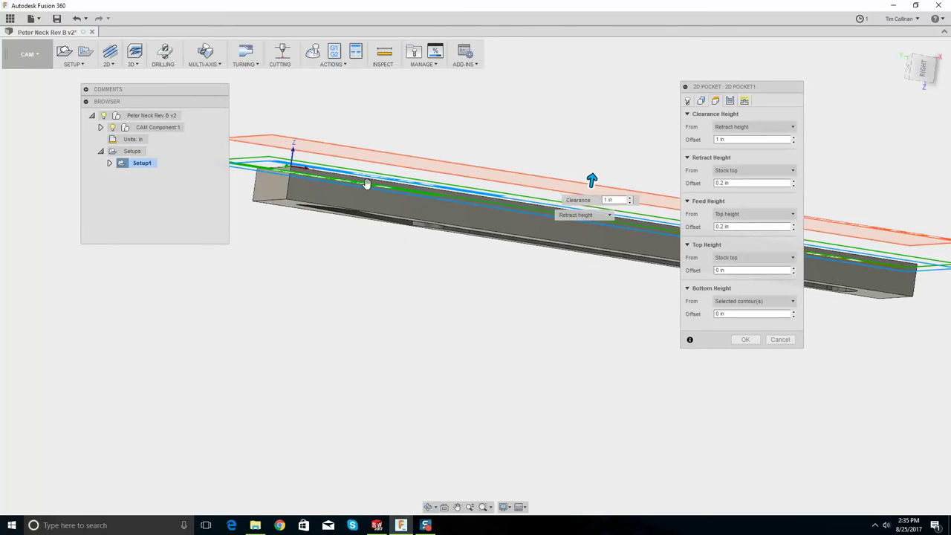
click(743, 301)
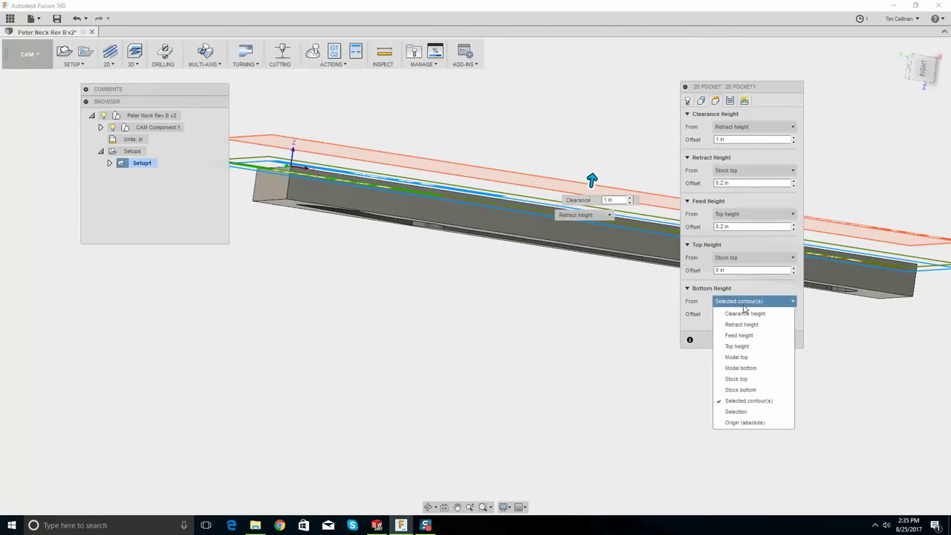
click(741, 368)
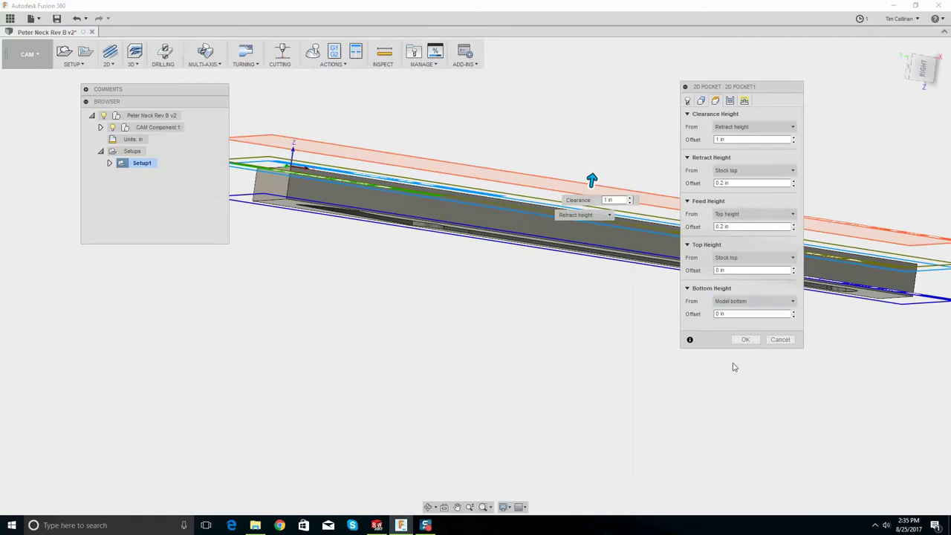
- Revisit the maximum roughing stepdown, accept the 2D Pocket operation and open the message log for its warning
shift+middle_drag(357, 163, 360, 267)
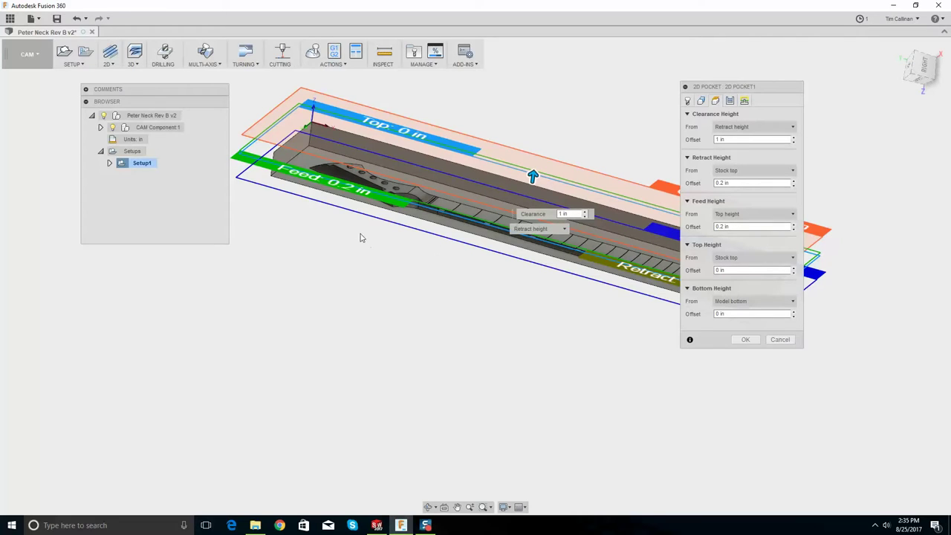
scroll(401, 190, up, 3)
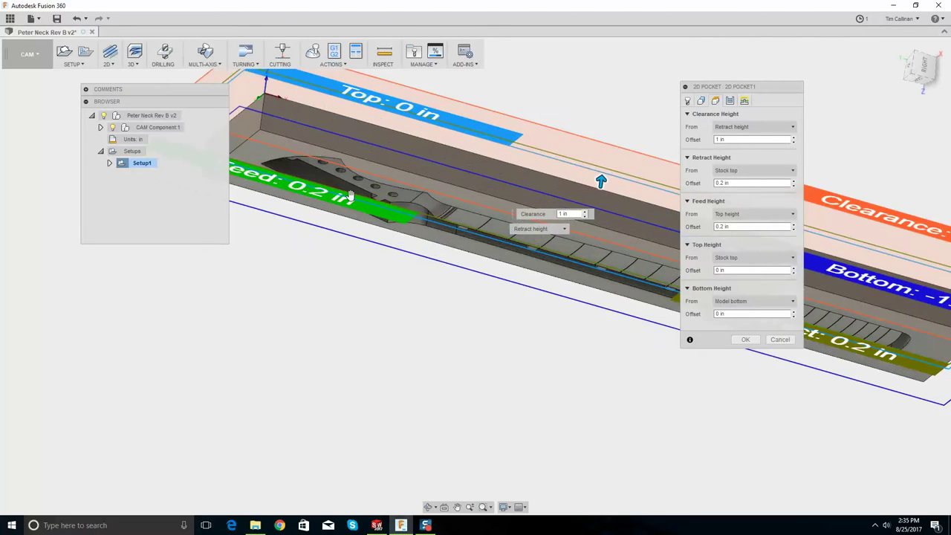
scroll(393, 181, down, 3)
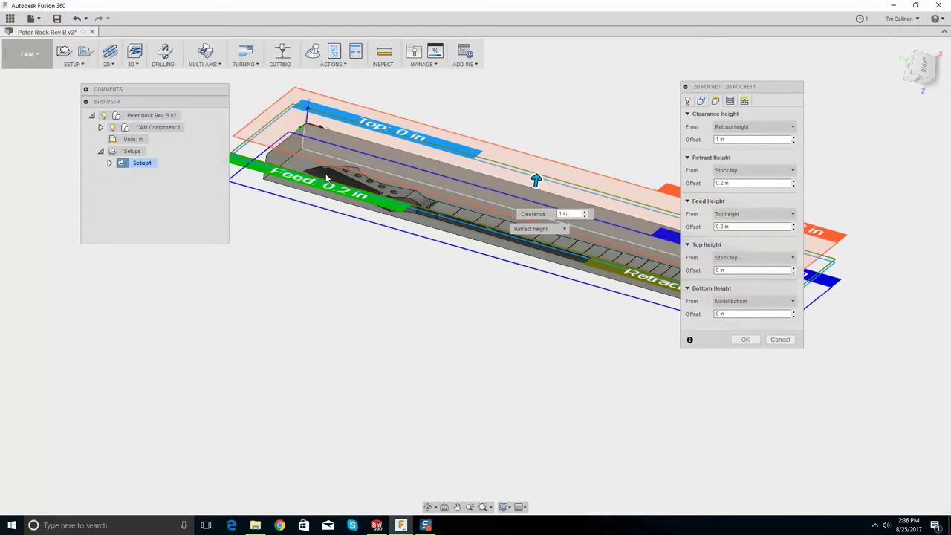
shift+middle_drag(340, 160, 355, 173)
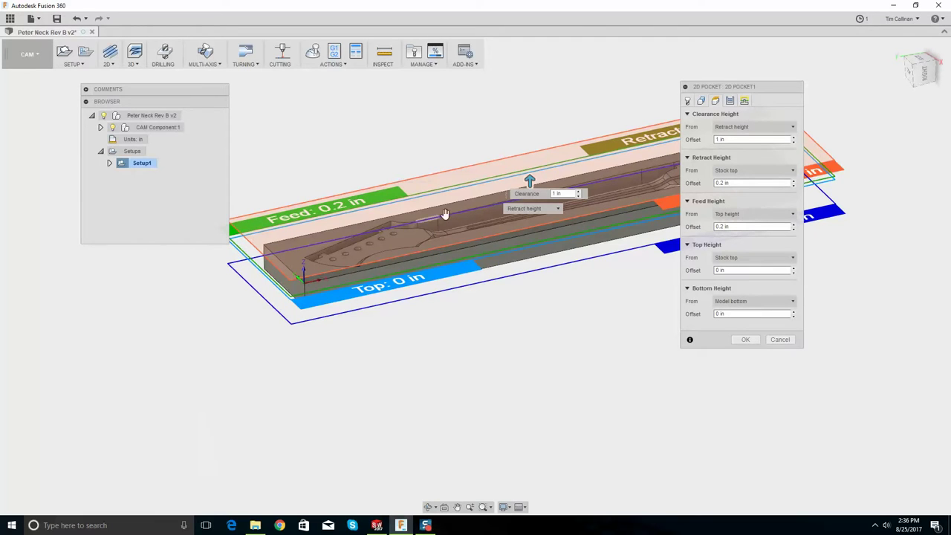
shift+middle_drag(377, 188, 439, 168)
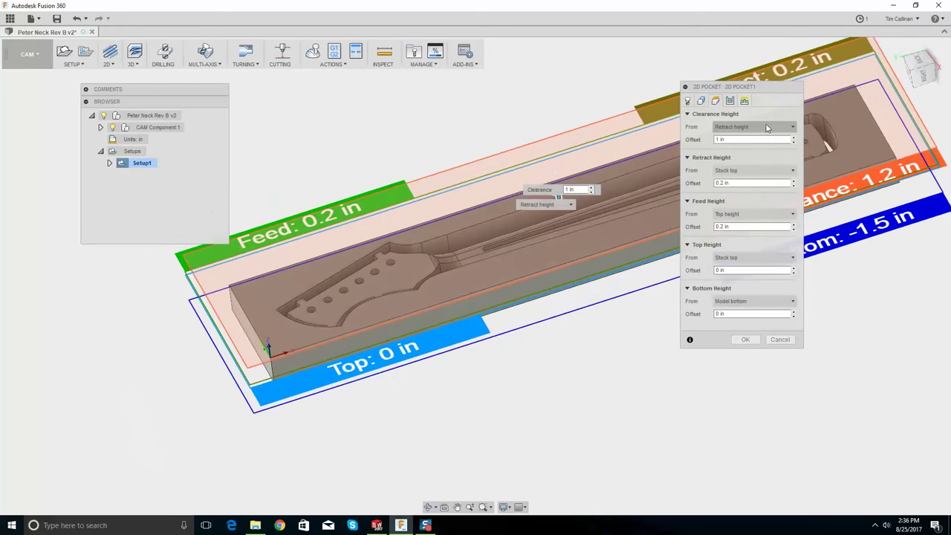
click(730, 102)
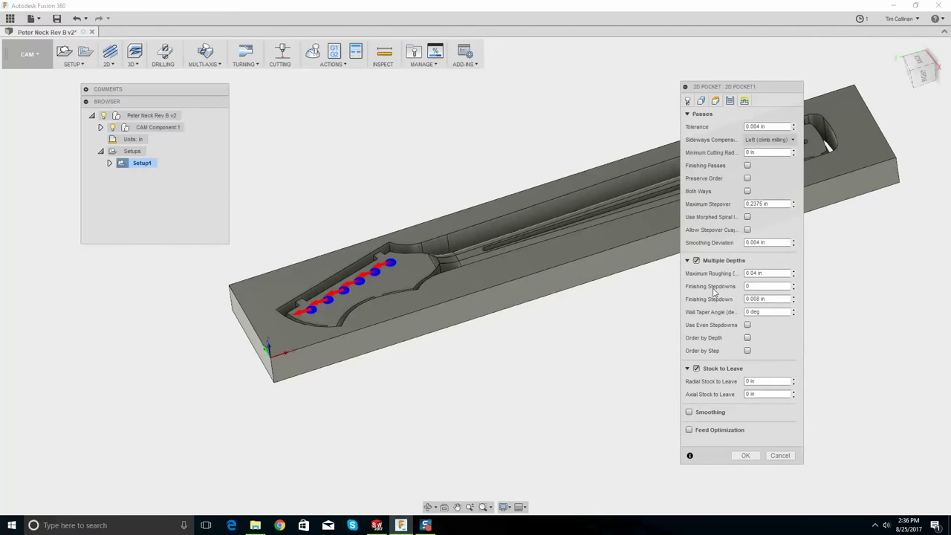
double_click(754, 273)
click(746, 456)
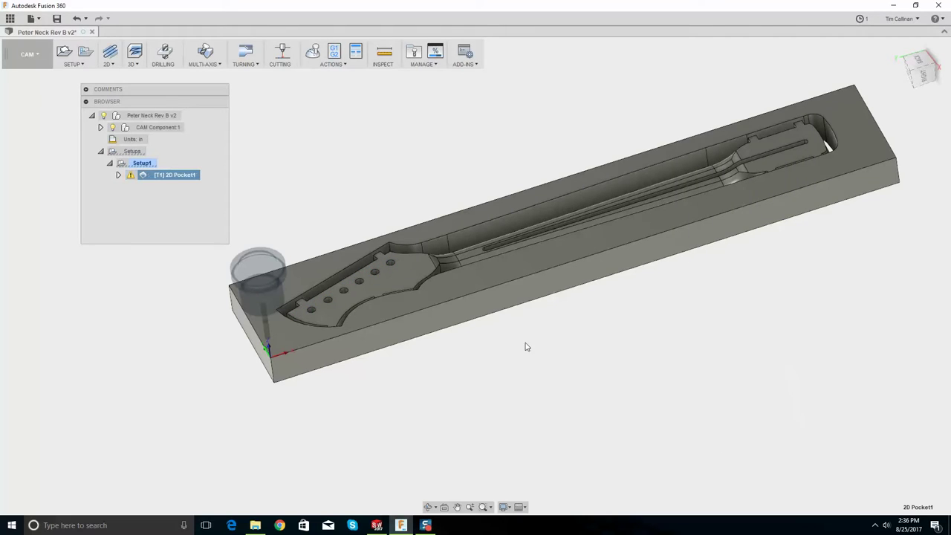
click(130, 177)
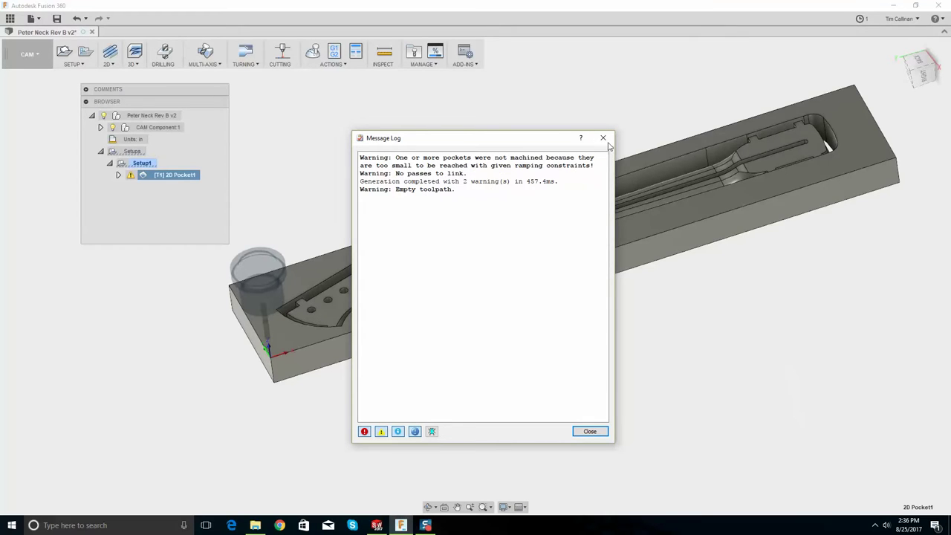
- Close the message log, change the 2D Pocket operation's ramp type to Plunge and regenerate its toolpath
click(604, 138)
scroll(313, 276, up, 8)
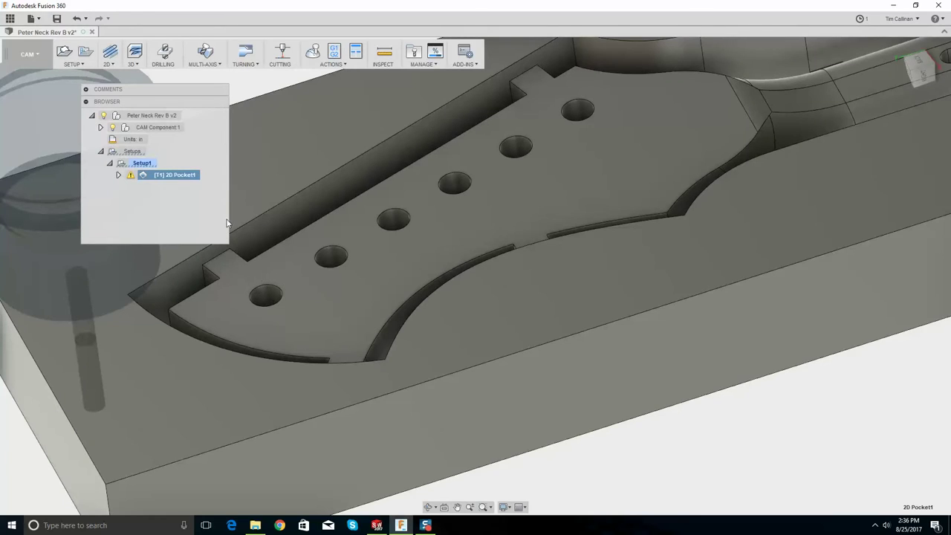
right_click(176, 175)
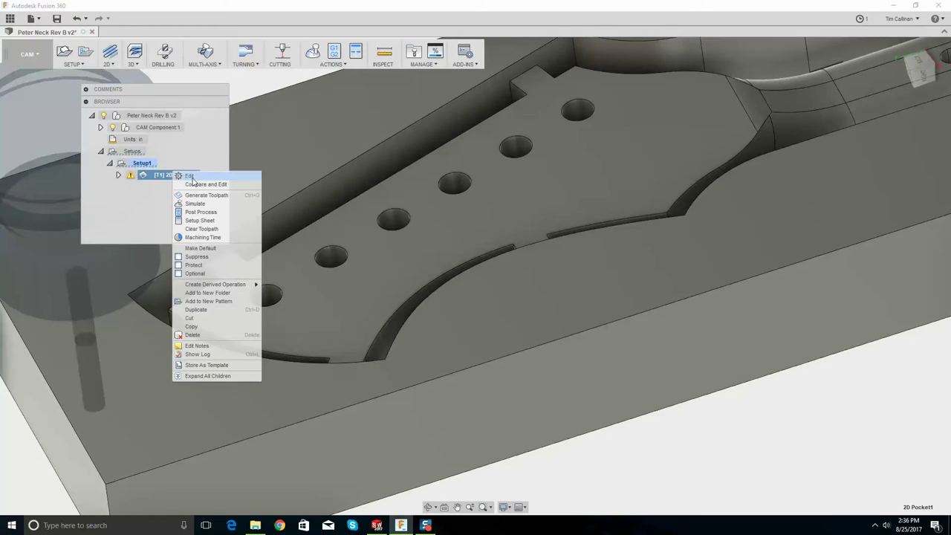
click(192, 178)
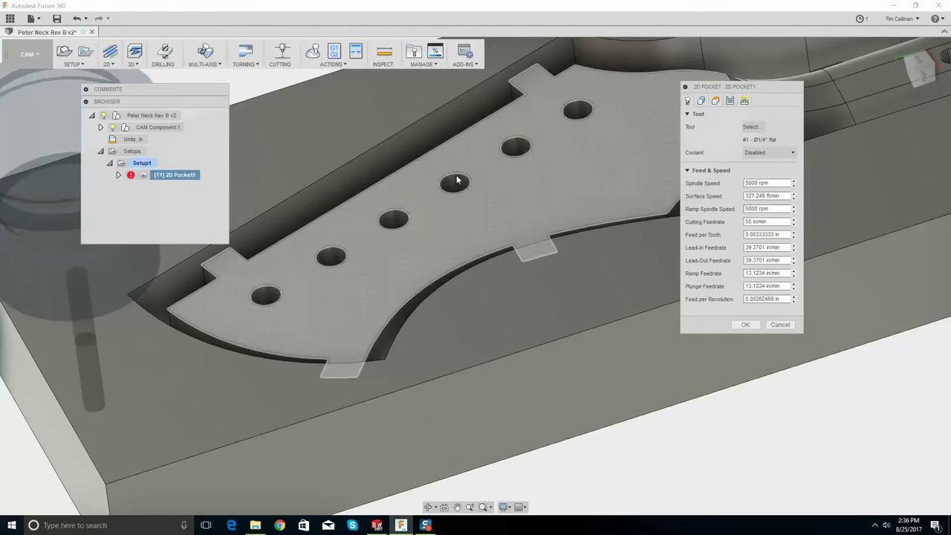
click(730, 101)
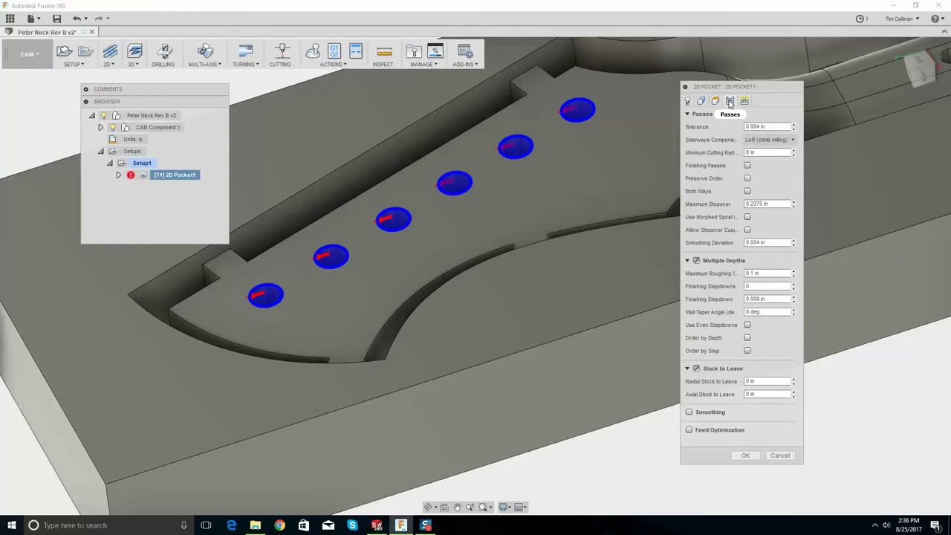
click(744, 101)
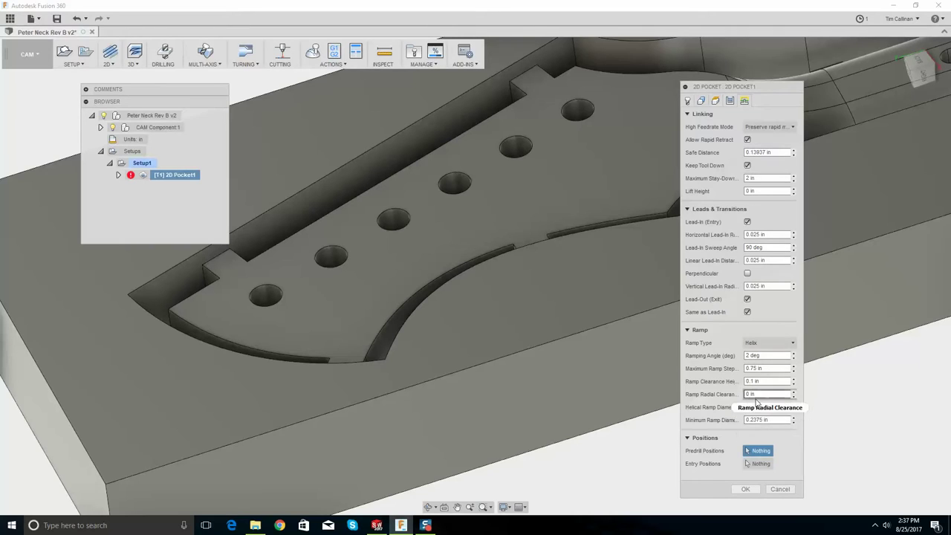
click(770, 343)
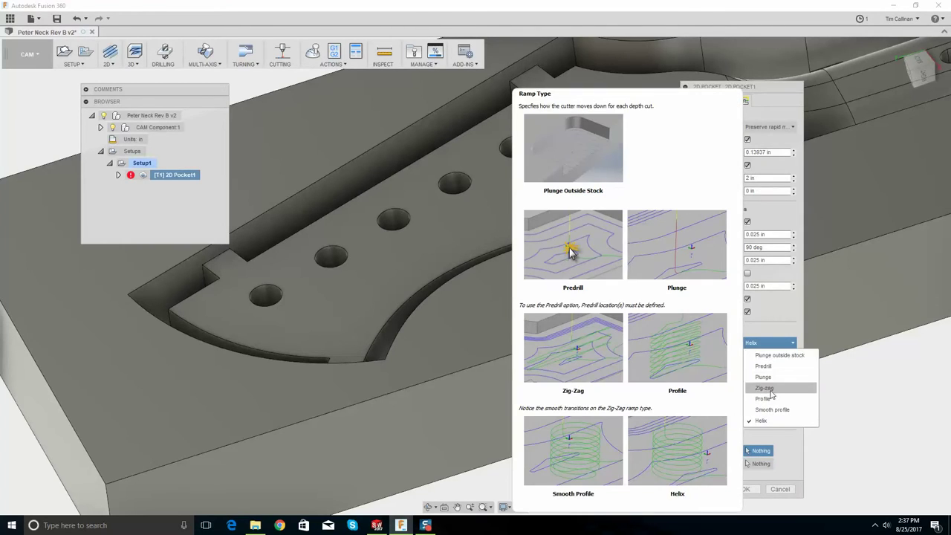
click(767, 377)
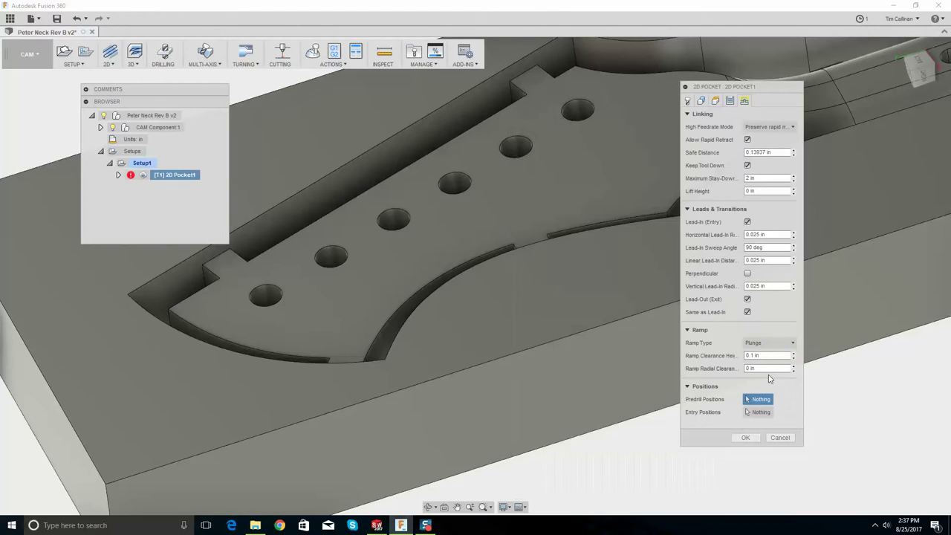
click(745, 438)
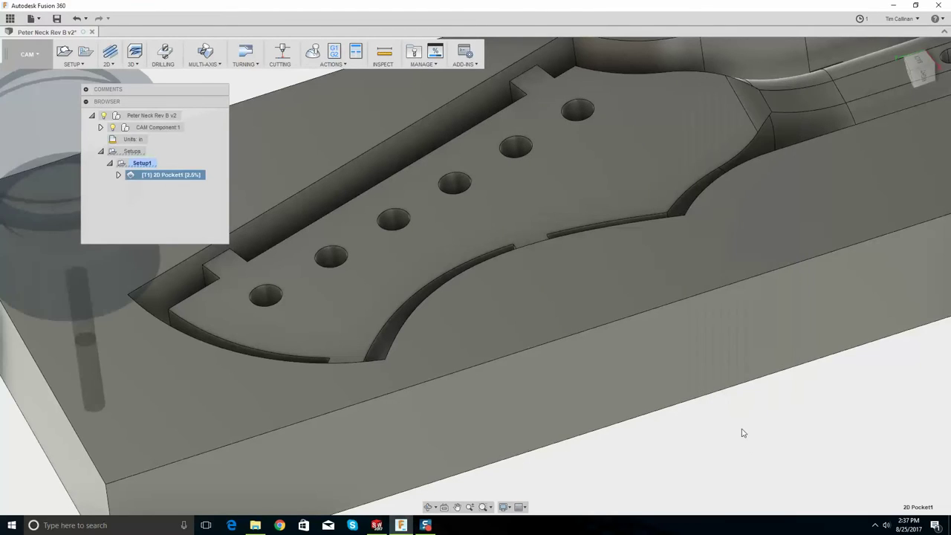
- Examine the plunge moves and linking moves of the regenerated toolpath at the headstock tuner holes
scroll(490, 220, down, 5)
mouse_move(491, 220)
shift+middle_down()
mouse_move(482, 254)
mouse_move(471, 195)
mouse_move(484, 223)
shift+middle_up()
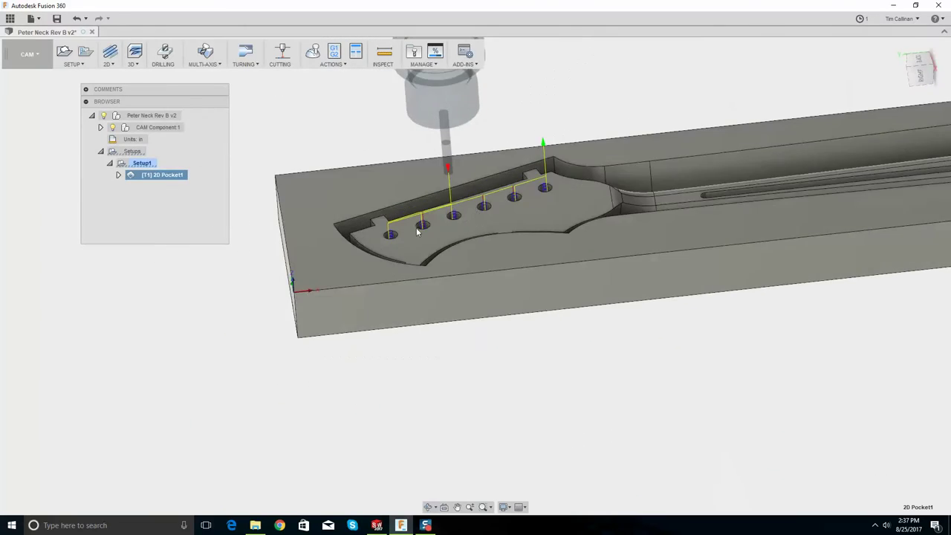
scroll(487, 238, up, 3)
scroll(401, 227, up, 5)
mouse_move(402, 227)
shift+middle_down()
mouse_move(418, 285)
mouse_move(391, 204)
mouse_move(431, 200)
mouse_move(460, 212)
mouse_move(411, 221)
shift+middle_up()
scroll(405, 197, down, 8)
- Bring up the available actions for the 2D Pocket operation
right_click(145, 175)
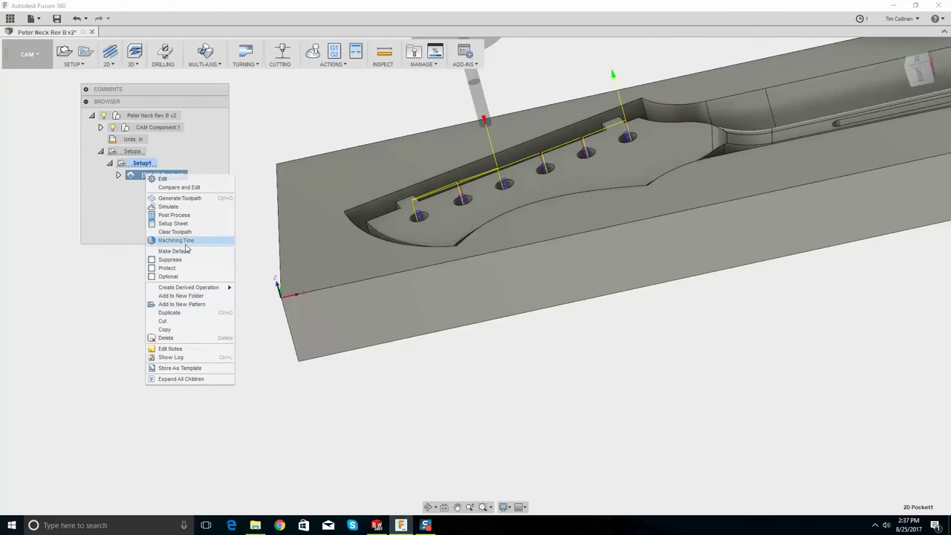
- Check the machining time of the 2D pocket operation
click(179, 241)
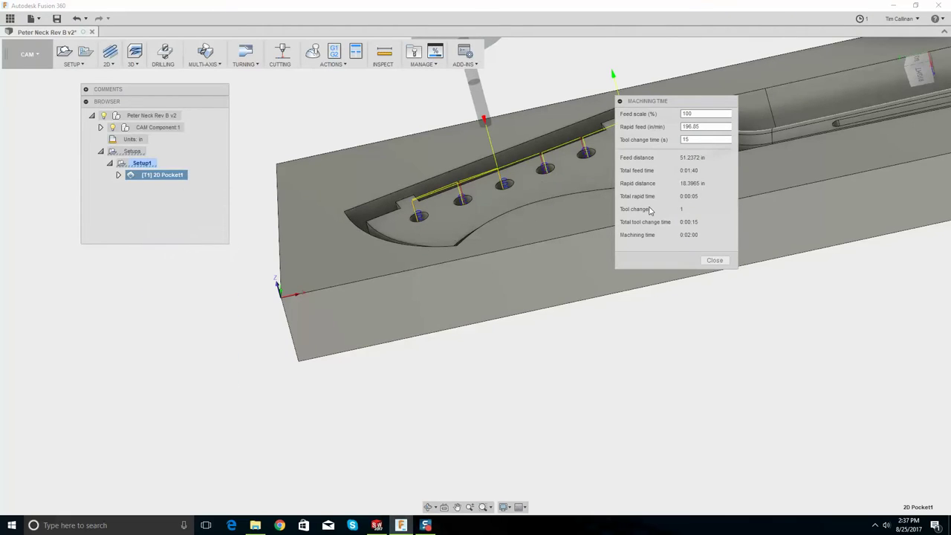
click(712, 260)
- Examine the guitar neck model from several angles, including the headstock, neck, truss rod slot and heel
scroll(605, 258, down, 3)
shift+middle_drag(630, 144, 688, 179)
scroll(740, 155, up, 5)
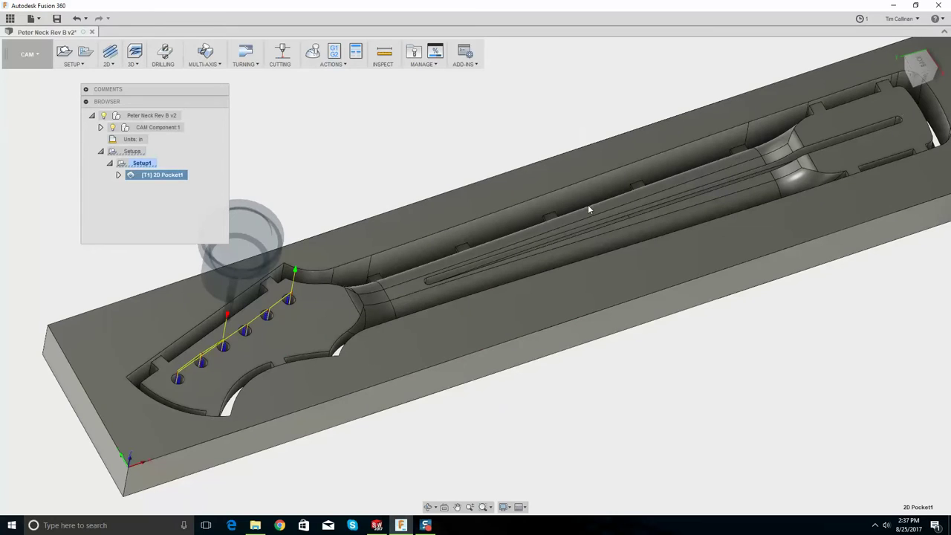
mouse_move(256, 321)
shift+middle_down()
mouse_move(253, 357)
mouse_move(256, 331)
shift+middle_up()
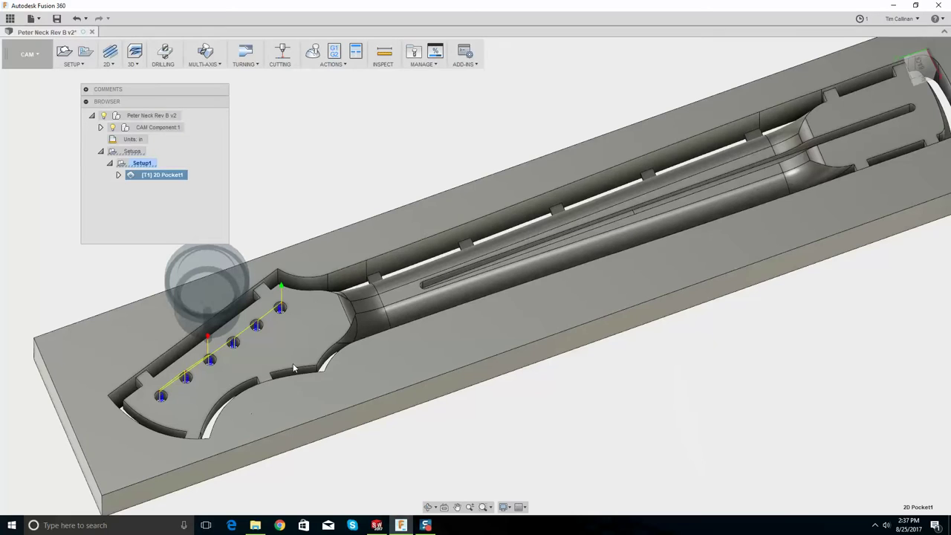
shift+middle_drag(347, 324, 342, 325)
scroll(696, 165, up, 3)
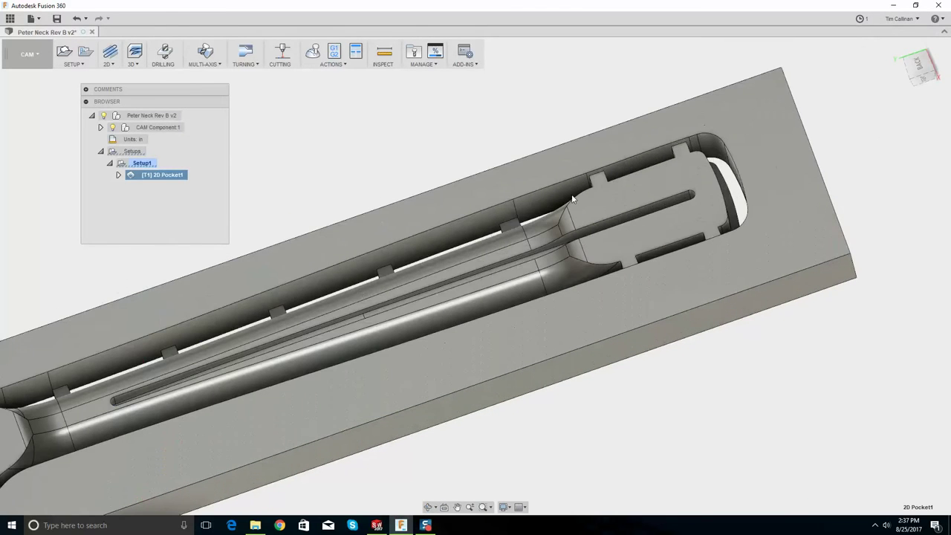
shift+middle_drag(685, 162, 691, 178)
scroll(691, 180, down, 6)
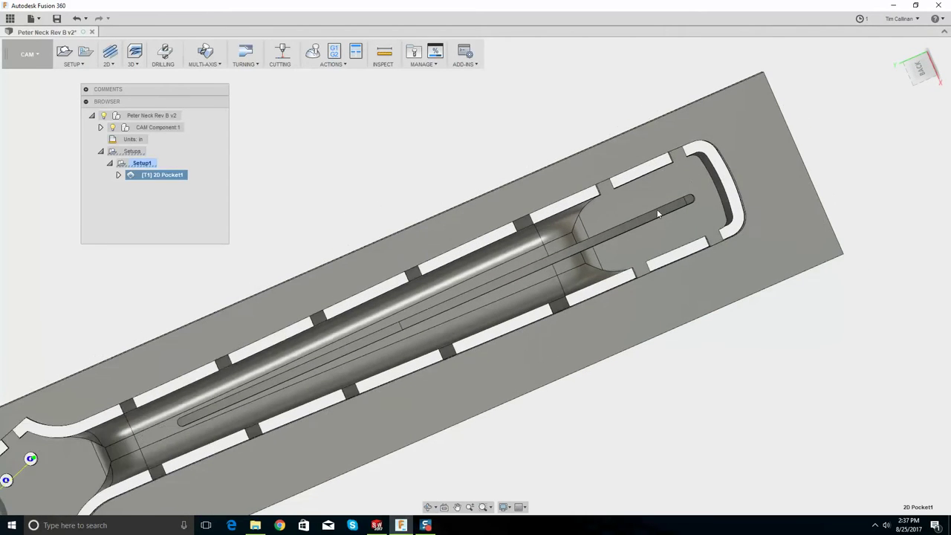
shift+middle_drag(430, 336, 356, 367)
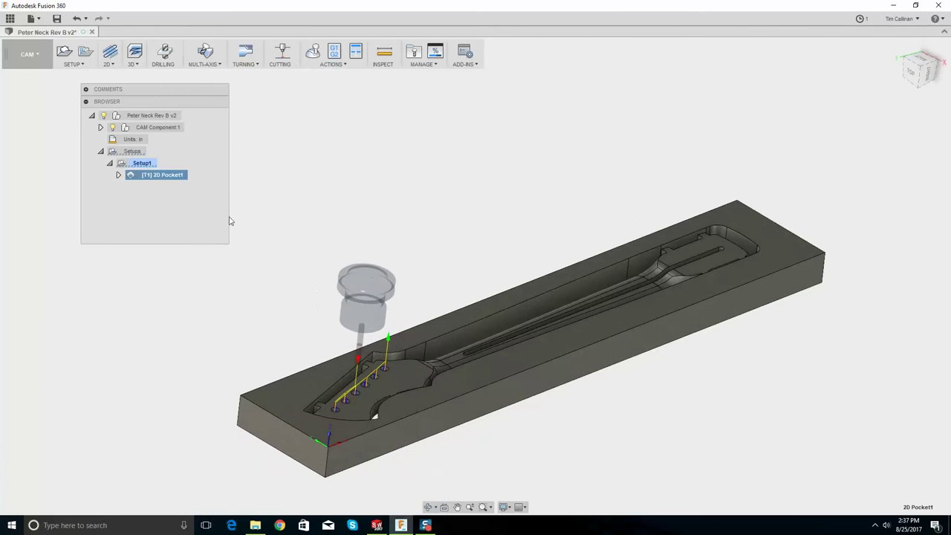
- Start a 2D Face operation and select the headstock's outer outline as its stock contour
click(114, 66)
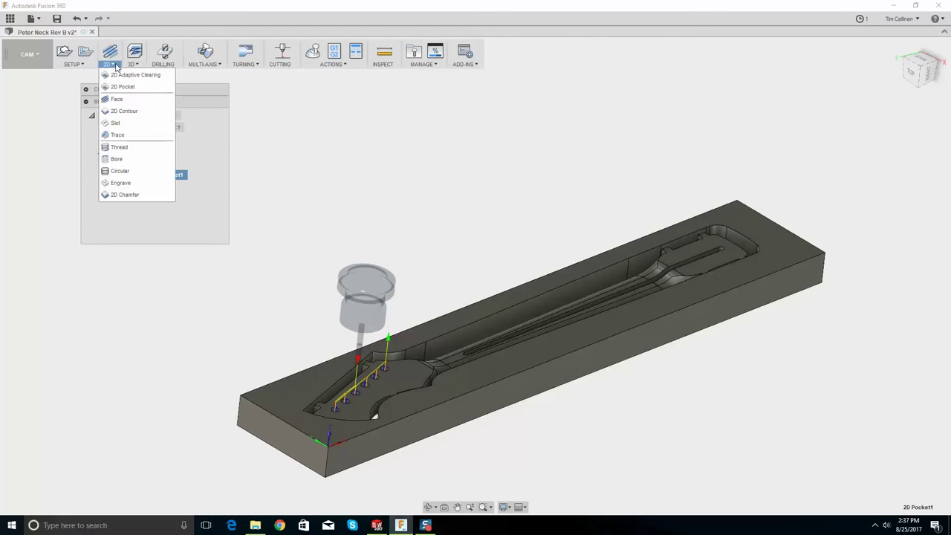
click(115, 99)
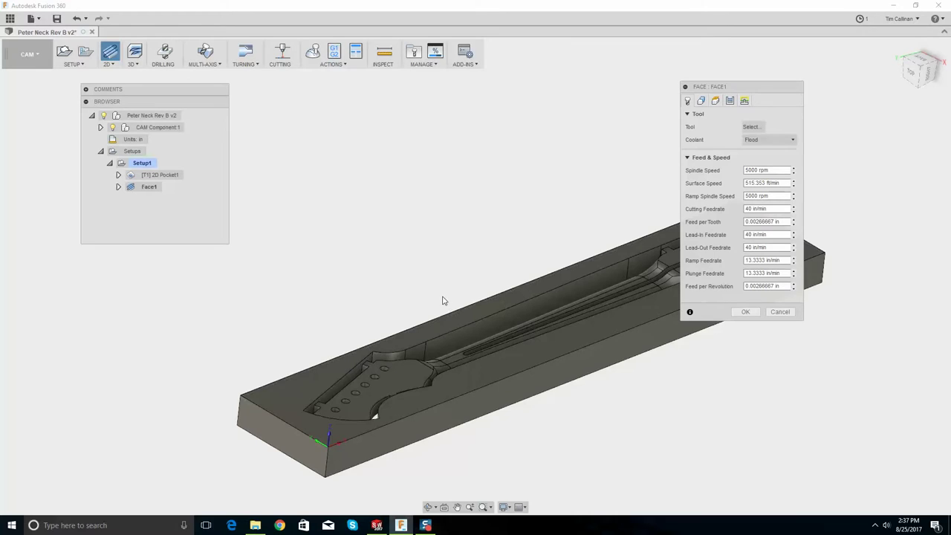
shift+middle_drag(442, 300, 432, 321)
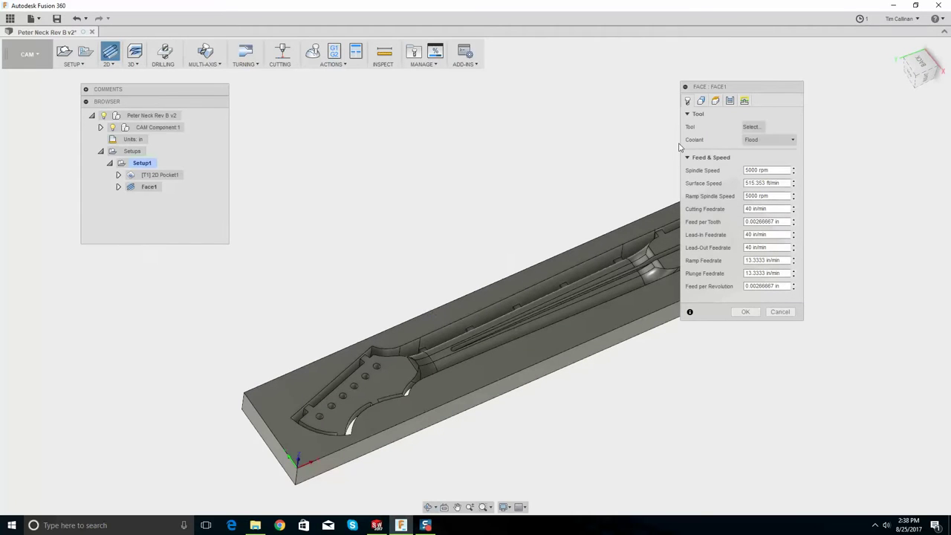
click(702, 101)
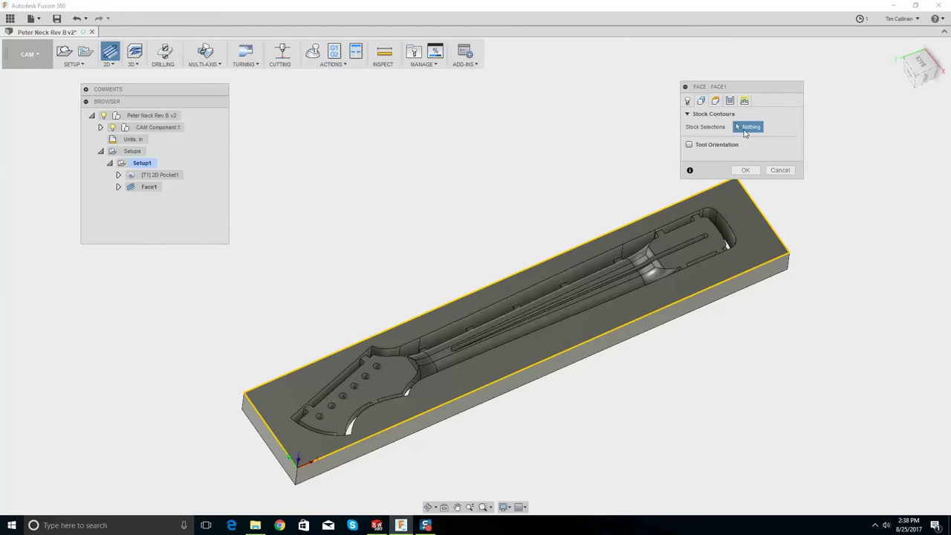
scroll(400, 398, up, 5)
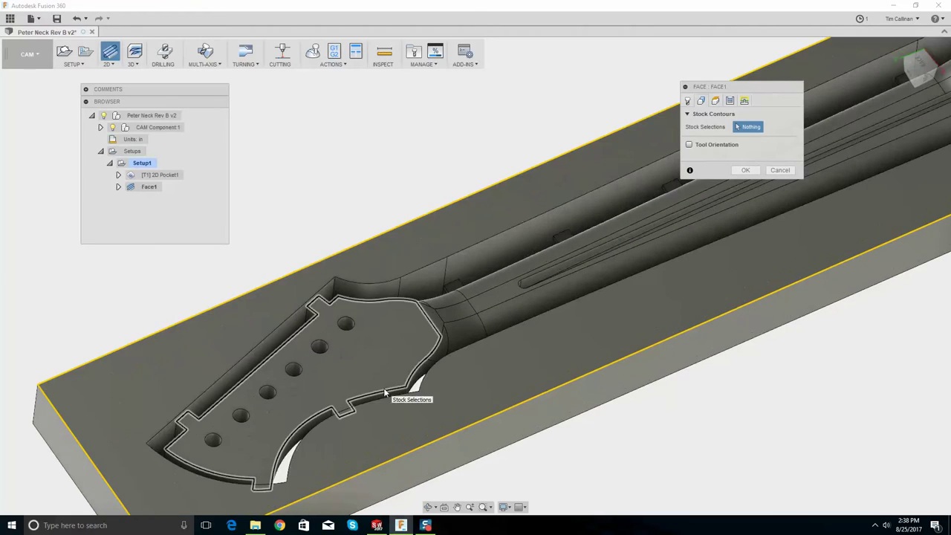
click(396, 383)
scroll(385, 321, down, 3)
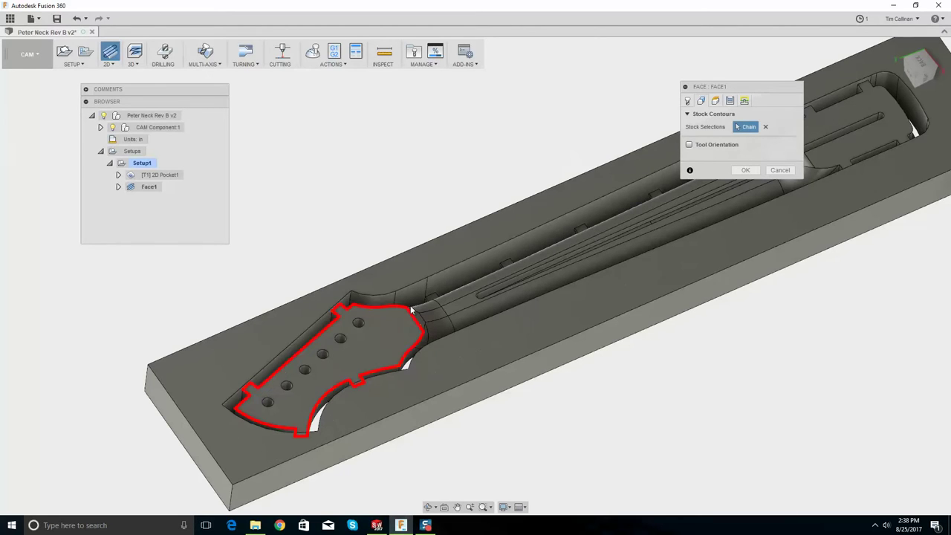
- Add the outline of the flat heel face as the second stock contour of the Face operation
scroll(443, 288, down, 4)
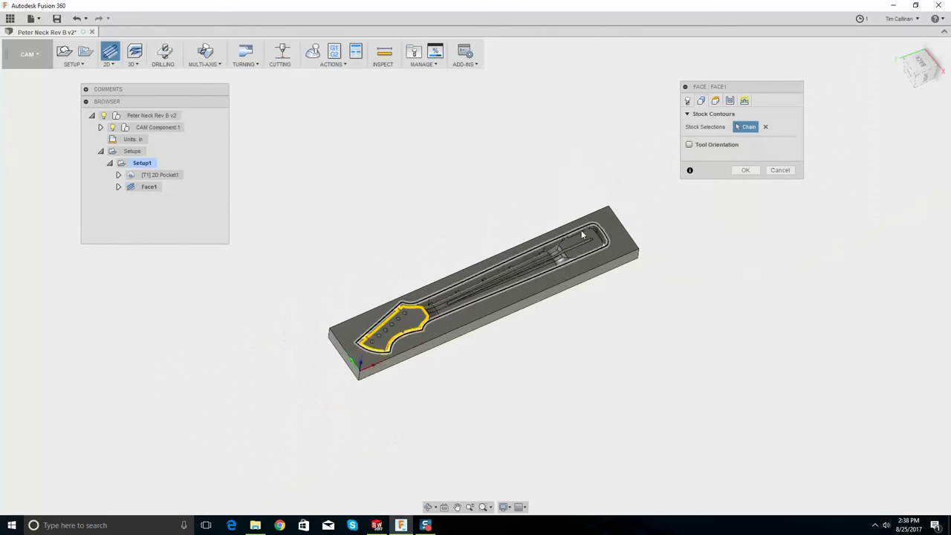
scroll(573, 290, up, 5)
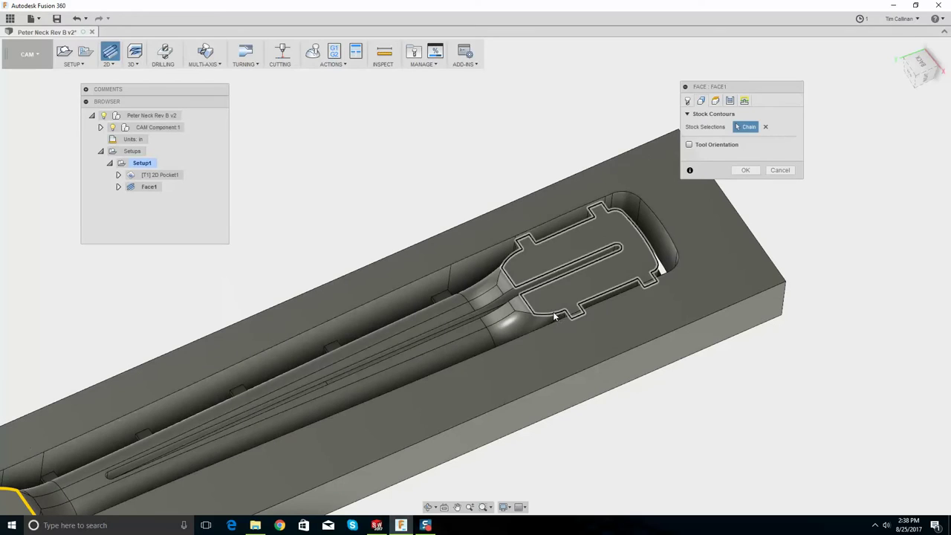
click(553, 311)
scroll(550, 309, down, 5)
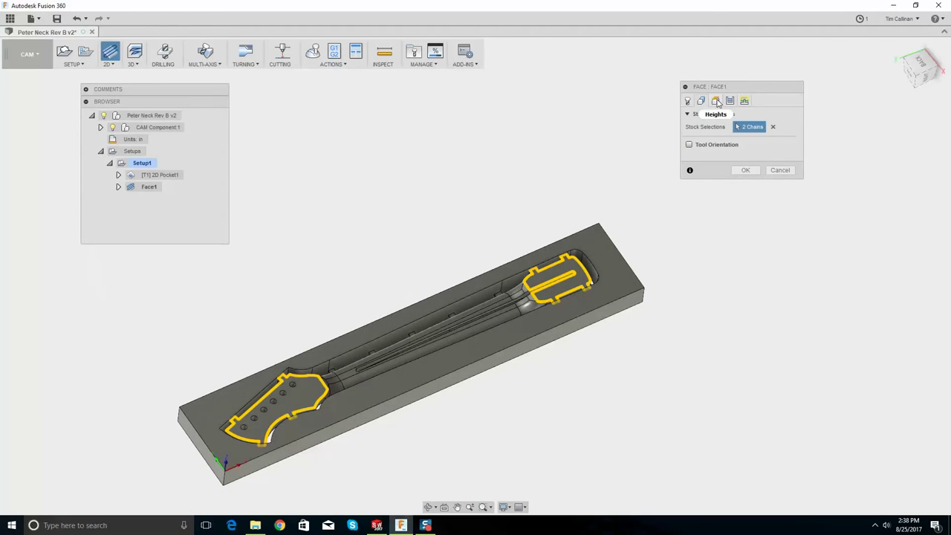
- Examine the Face operation's height settings and compare their planes with the stock from the side
click(718, 102)
shift+middle_drag(471, 276, 421, 247)
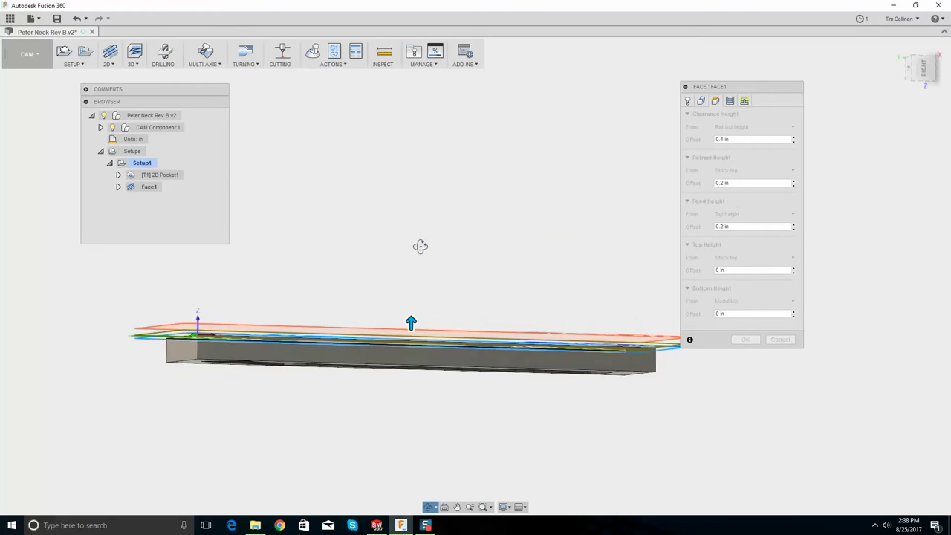
scroll(421, 253, up, 5)
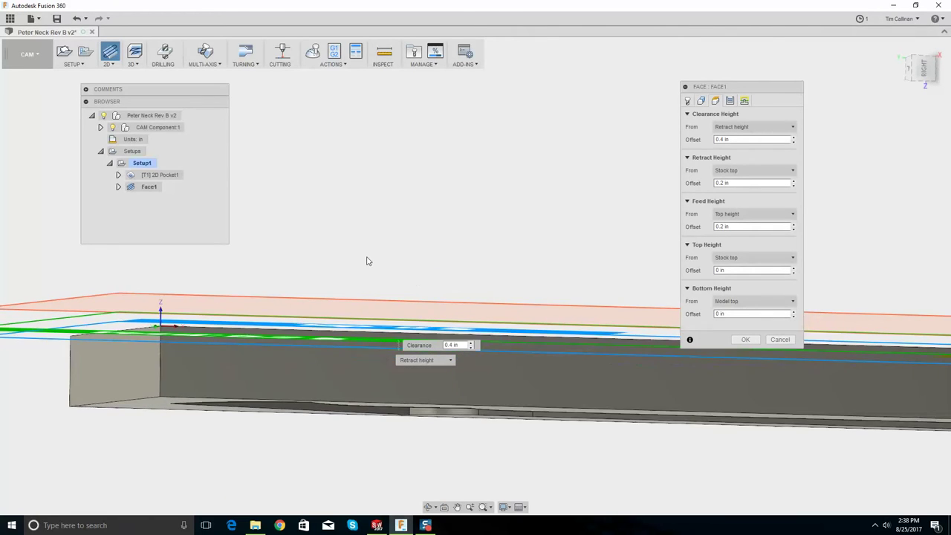
shift+middle_drag(366, 260, 276, 319)
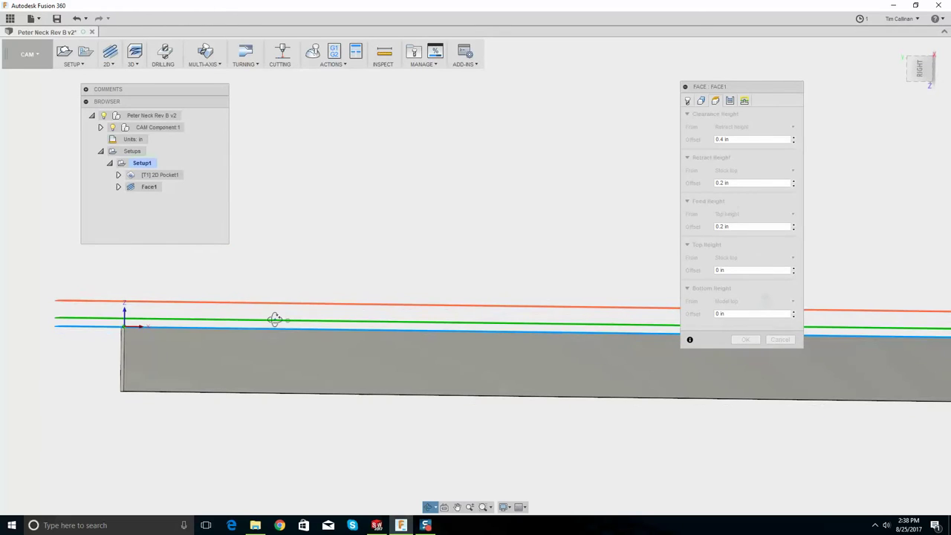
shift+middle_drag(510, 255, 446, 251)
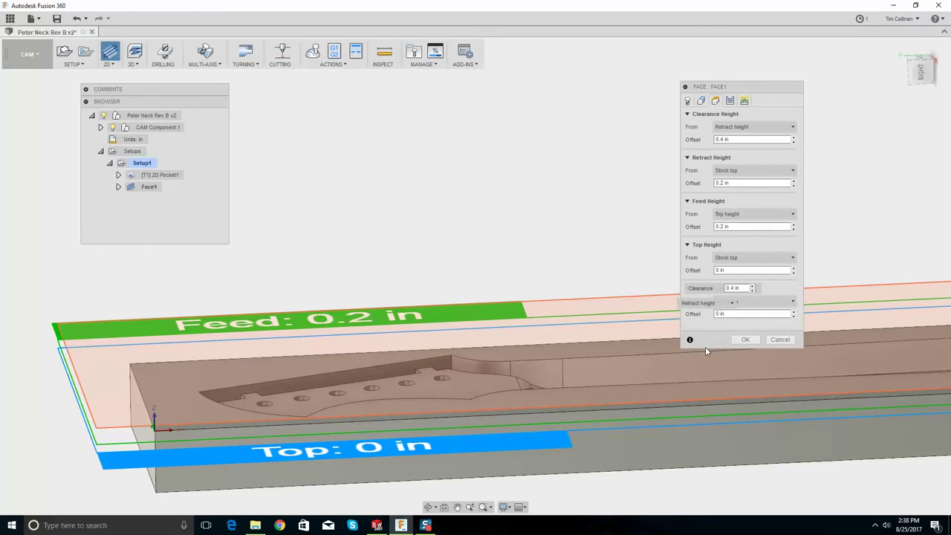
drag(735, 89, 730, 68)
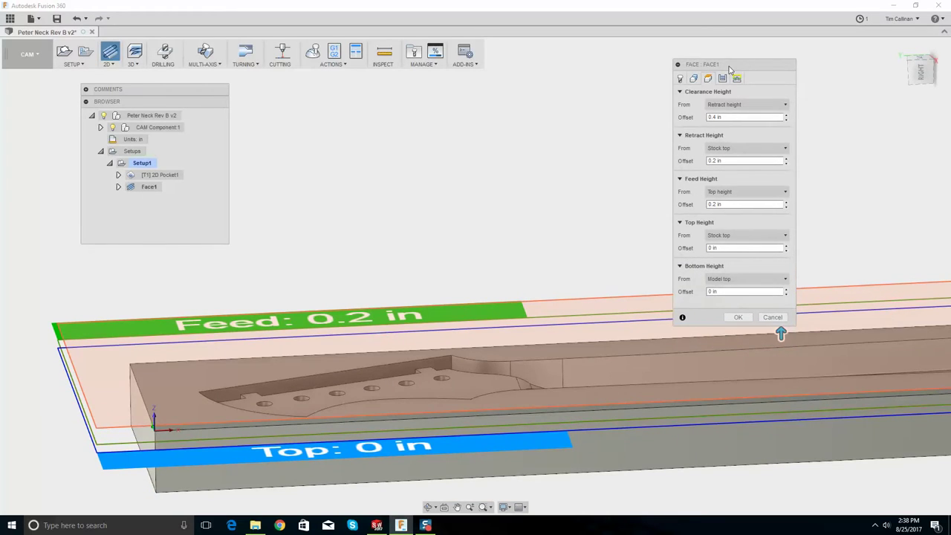
- Try referencing the Face operation's bottom height to the selected contours
click(764, 279)
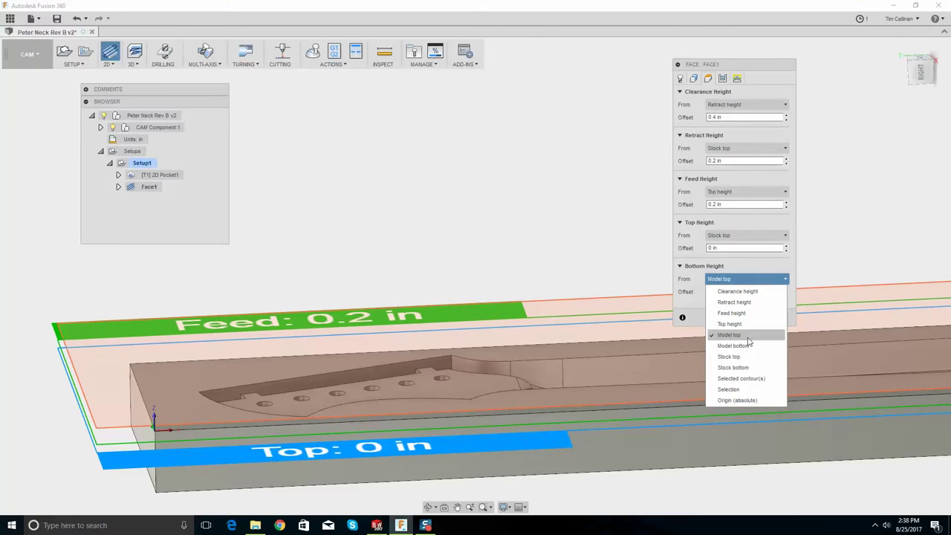
click(742, 378)
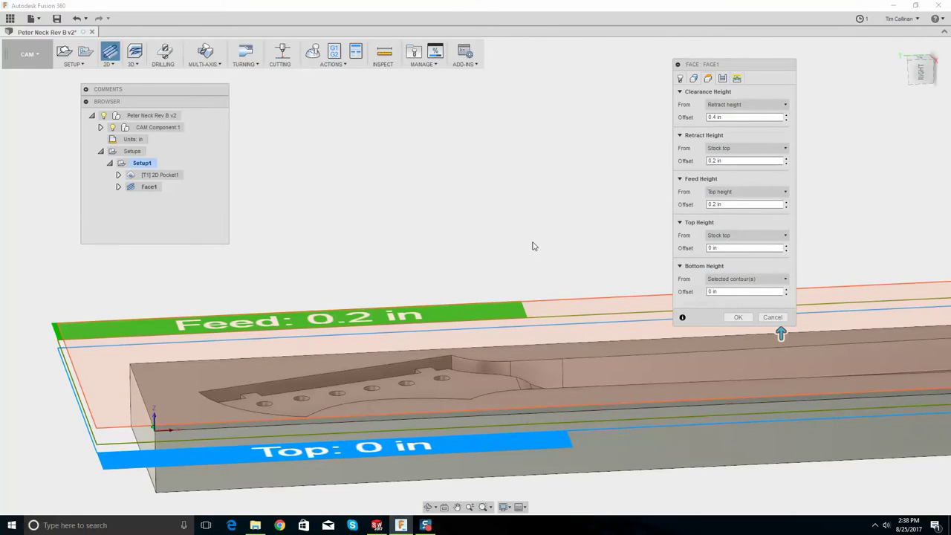
shift+middle_drag(506, 254, 393, 261)
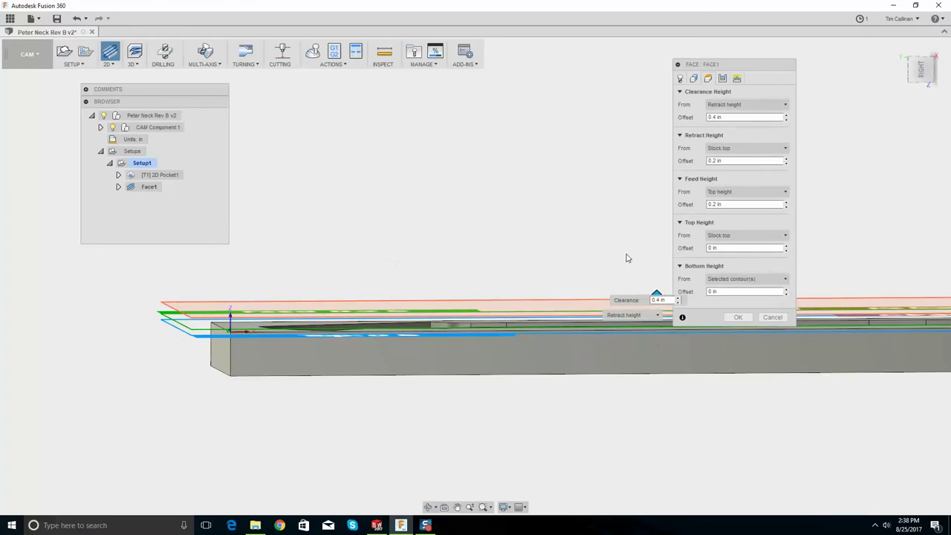
- Set the bottom height reference to Selection and pick the flat headstock face
click(736, 279)
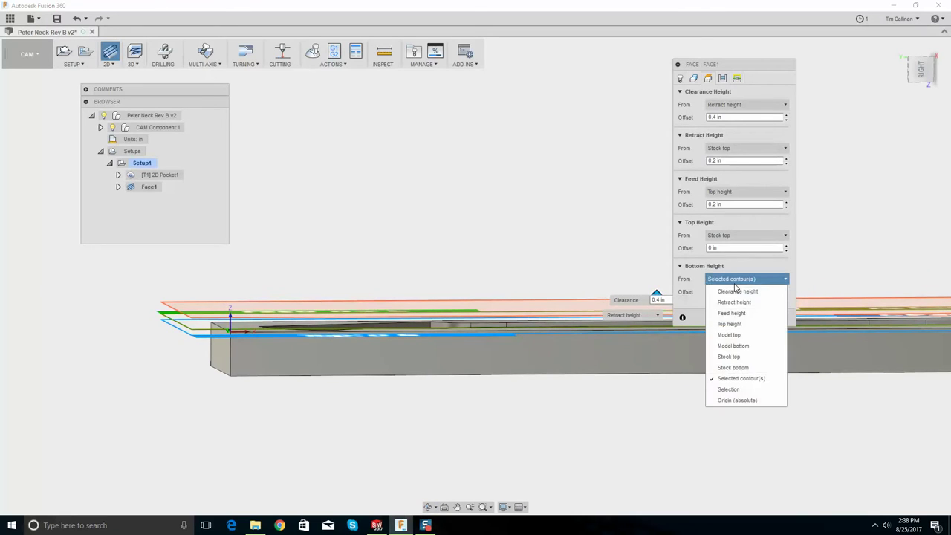
click(728, 389)
shift+middle_drag(411, 207, 416, 248)
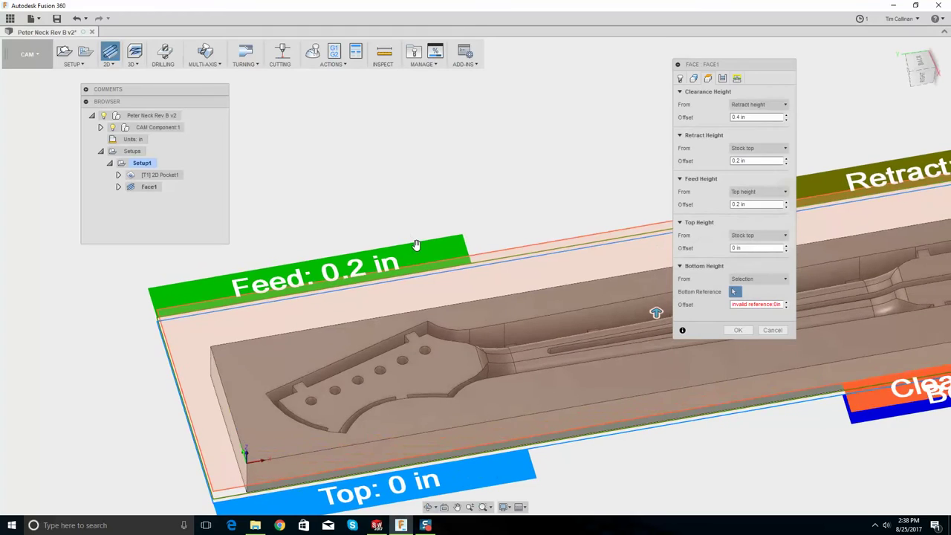
click(437, 379)
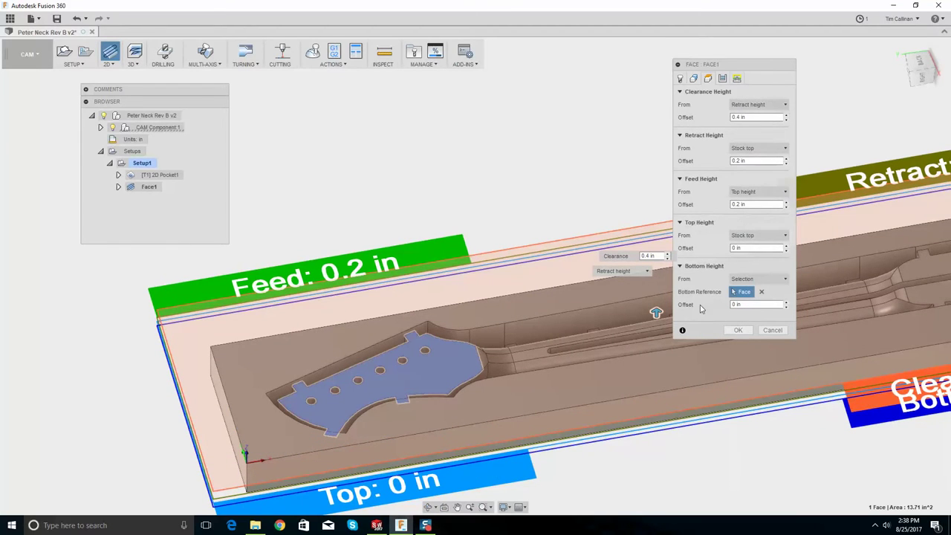
- Set the facing stepover to 0.1 in and enable multiple depths with a maximum stepdown of 0.05 in
click(722, 78)
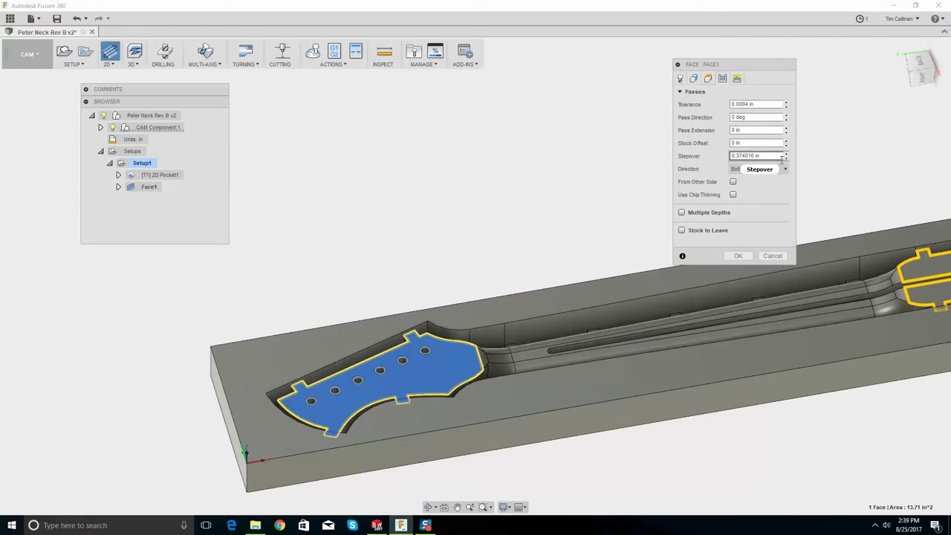
mouse_move(784, 160)
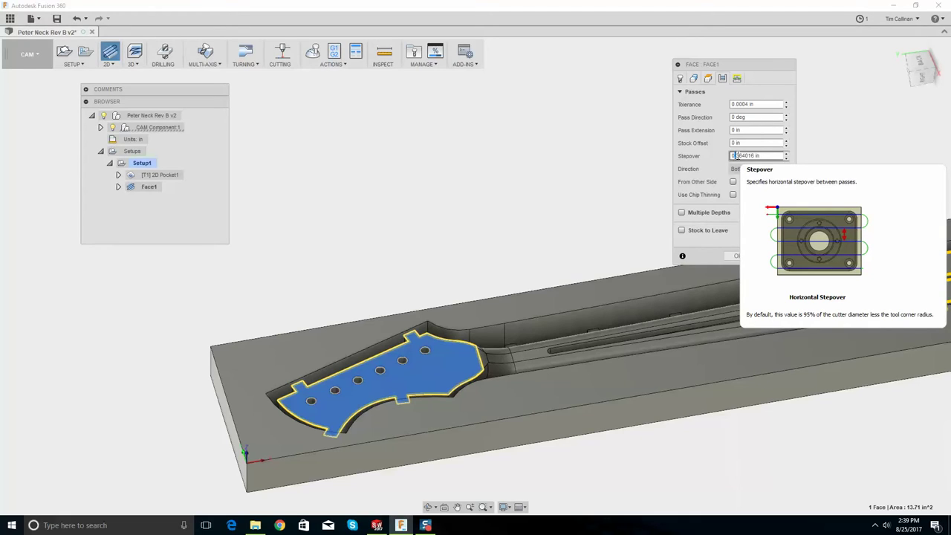
drag(734, 155, 774, 155)
text(.1)
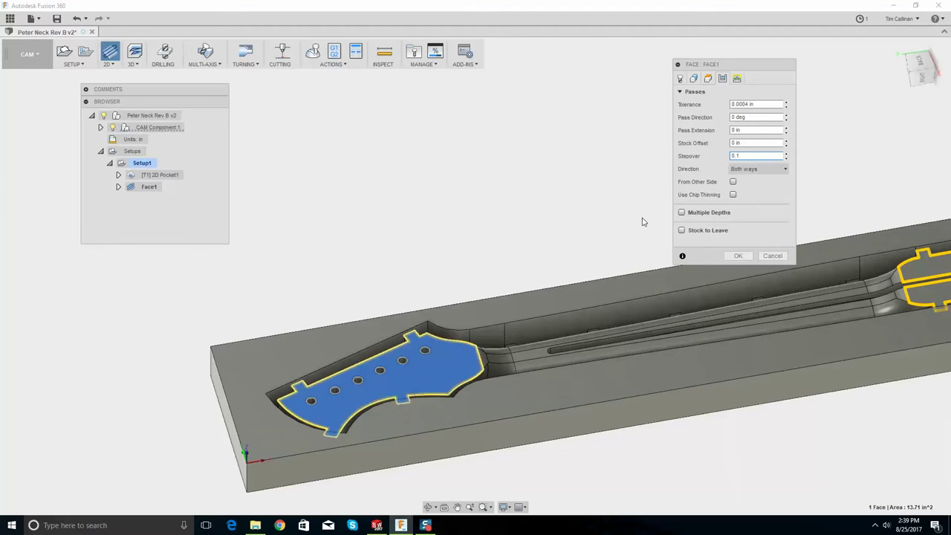
click(683, 213)
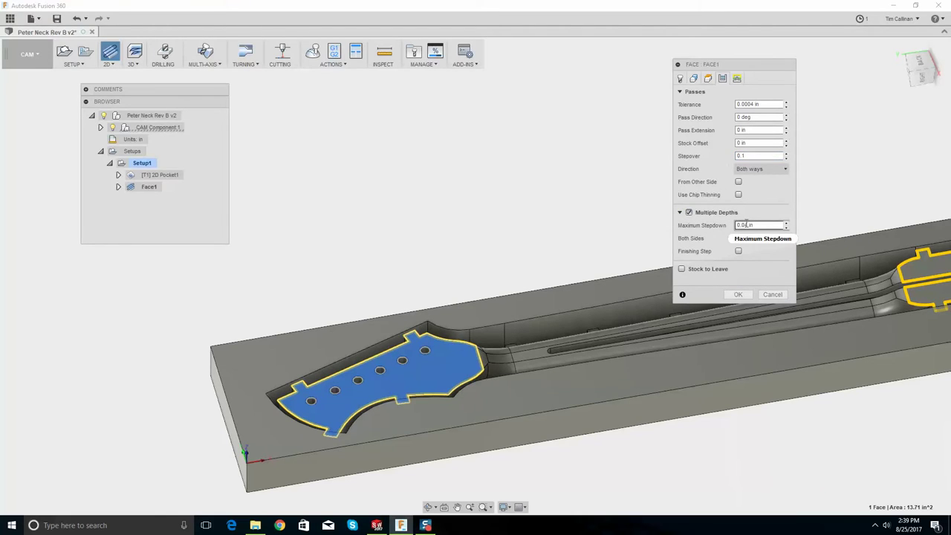
drag(742, 225, 759, 225)
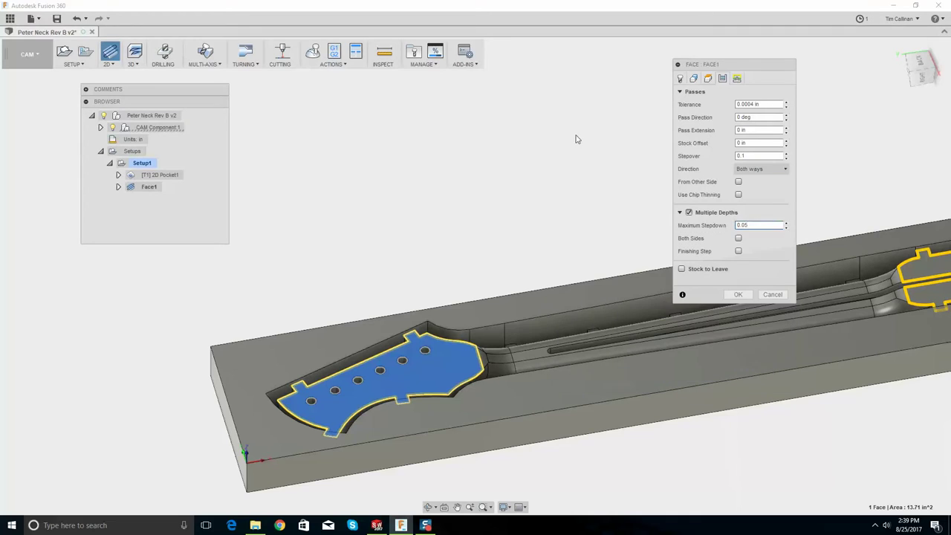
- Finish the Face operation using tool 1, the 1/4" flat end mill, to generate its toolpath
click(739, 295)
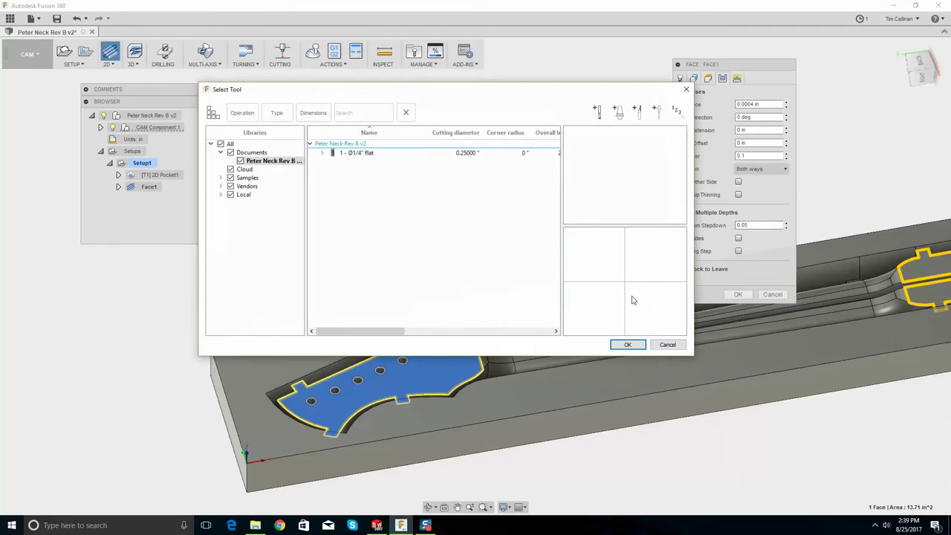
click(357, 153)
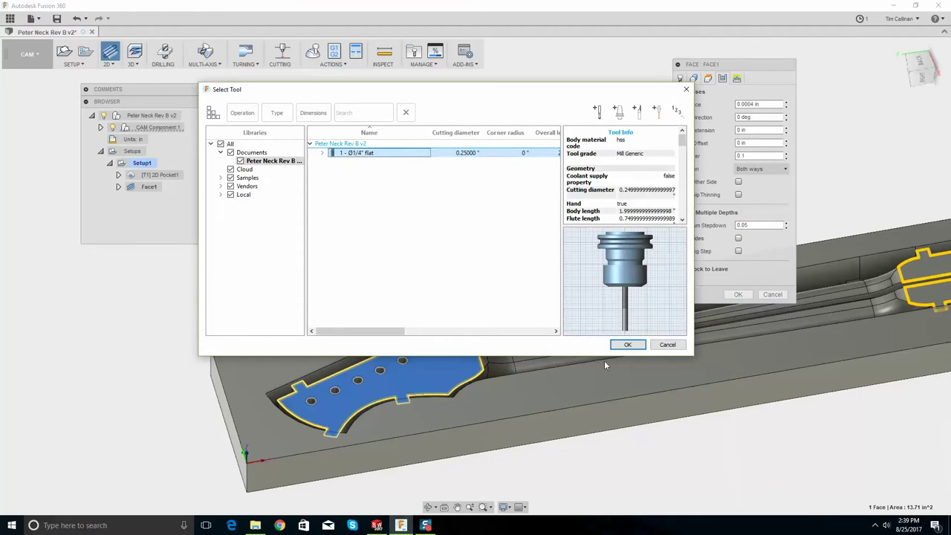
click(627, 344)
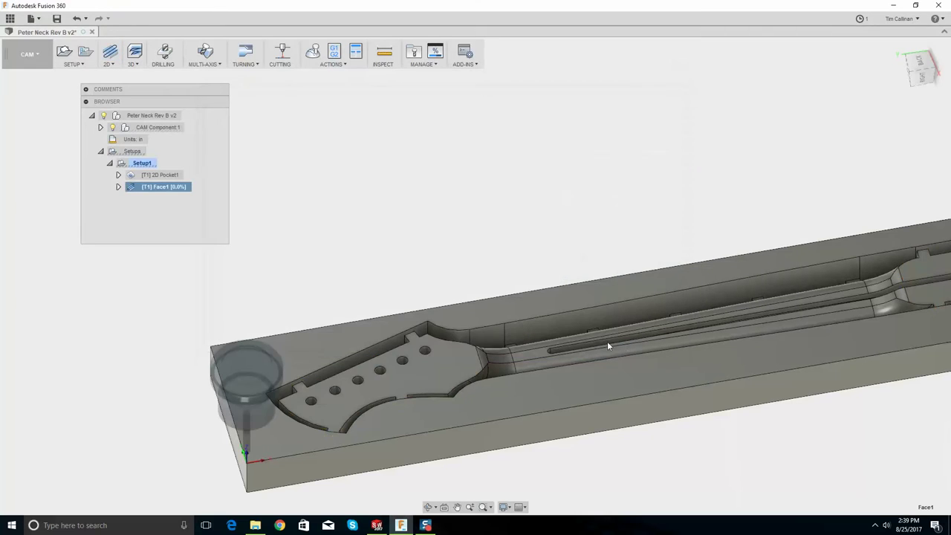
- Examine the generated facing toolpath closely around the headstock's edge and tuner holes
shift+middle_drag(505, 272, 442, 391)
scroll(439, 381, up, 3)
scroll(439, 379, up, 3)
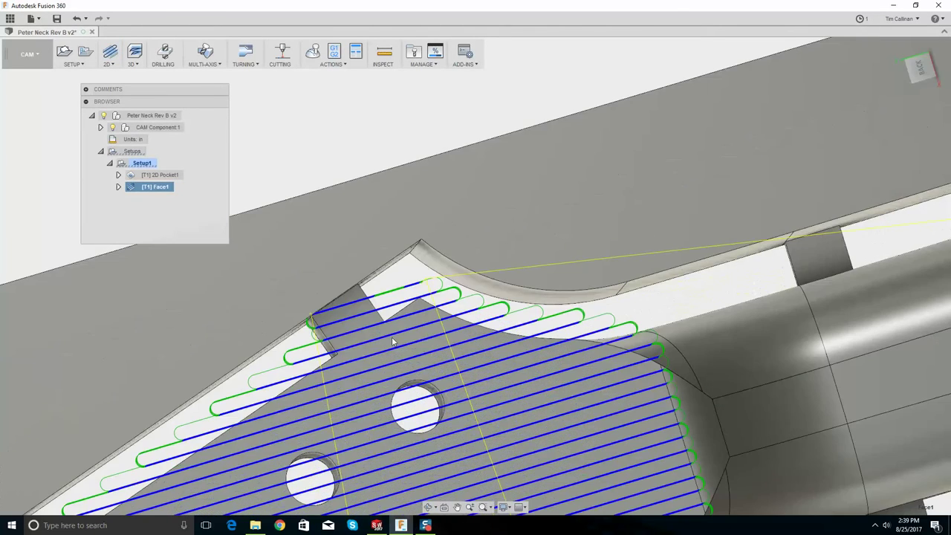
- Examine the facing toolpath over the whole headstock, from above and at a low angle
scroll(392, 334, down, 2)
scroll(327, 468, down, 5)
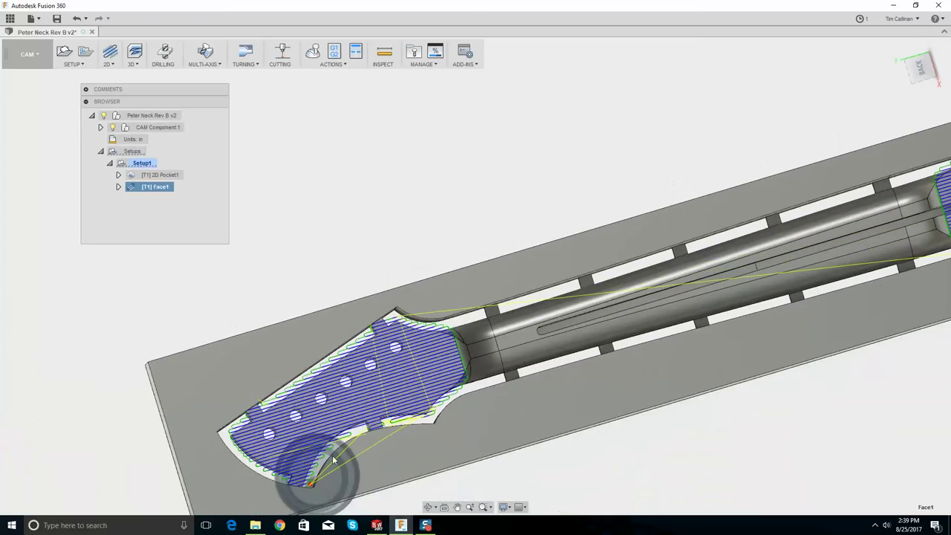
shift+middle_drag(351, 427, 339, 442)
scroll(339, 442, up, 6)
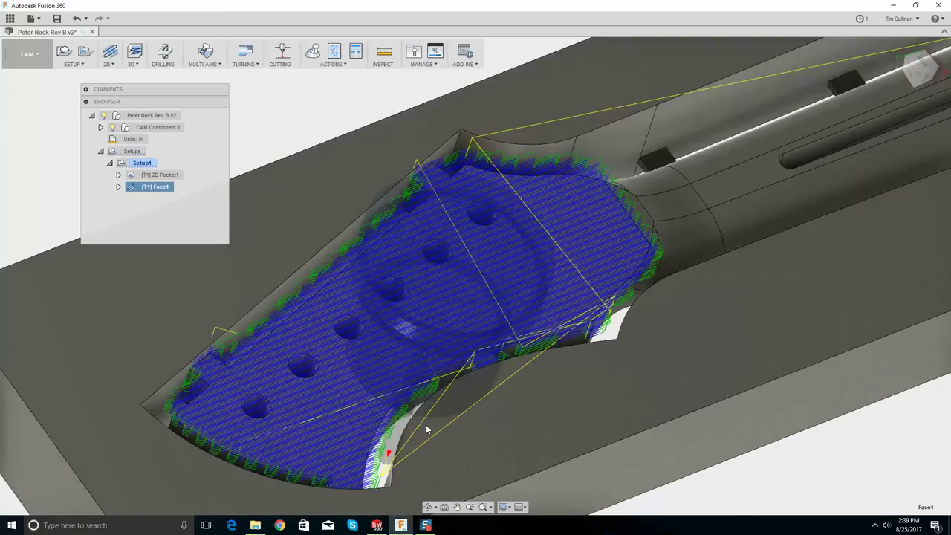
scroll(390, 441, down, 5)
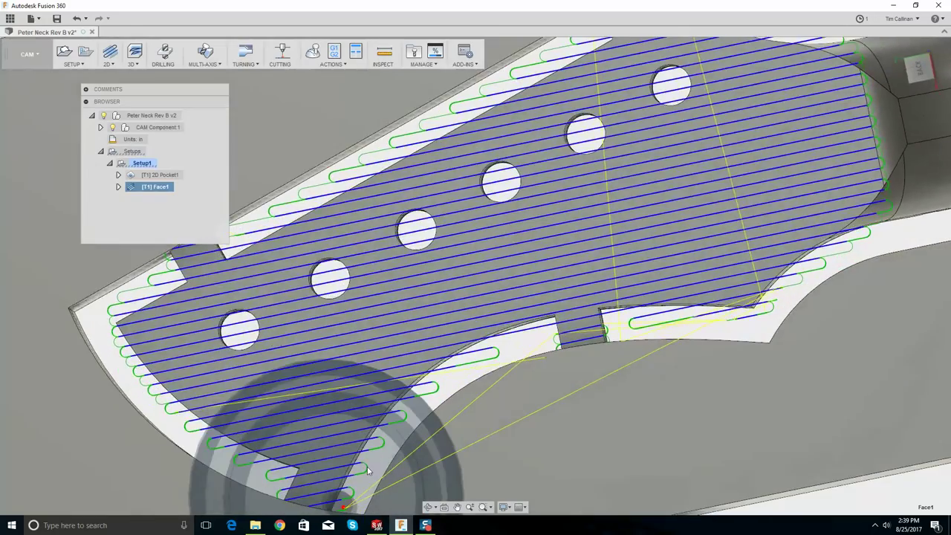
scroll(378, 443, down, 6)
scroll(378, 444, up, 4)
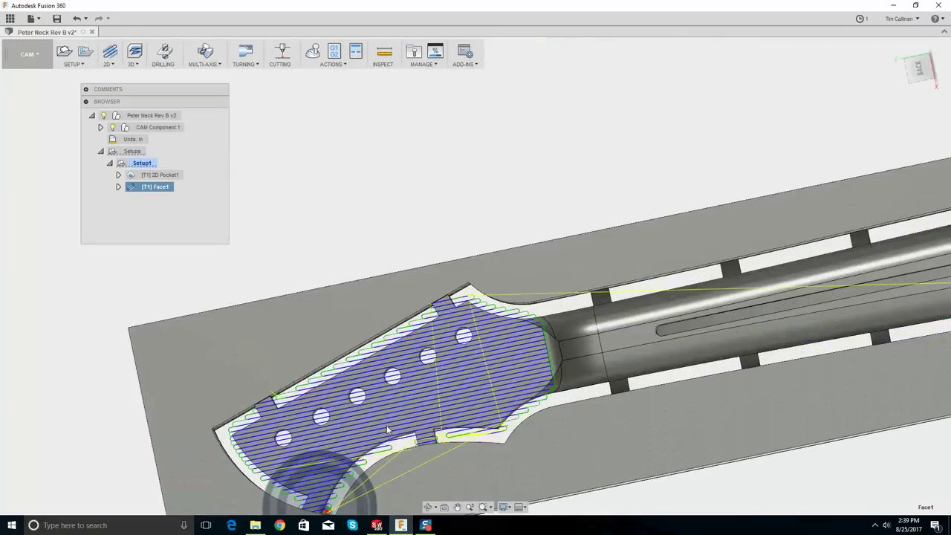
shift+middle_drag(378, 444, 272, 325)
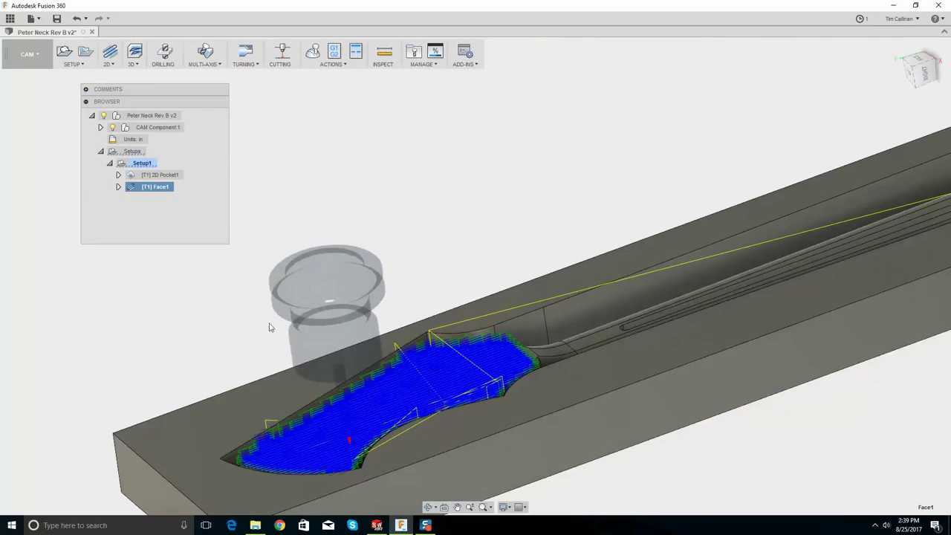
- Check the machining time of the Face operation
right_click(151, 188)
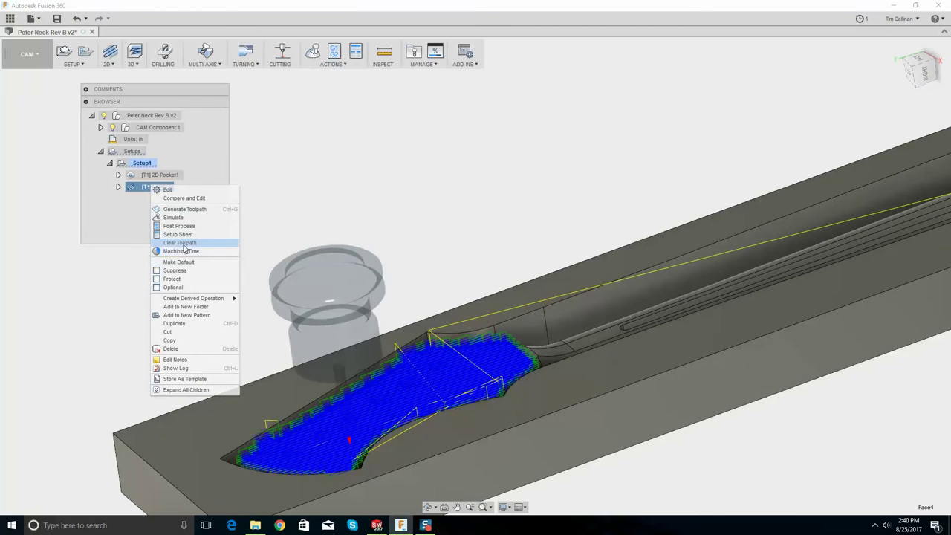
click(181, 251)
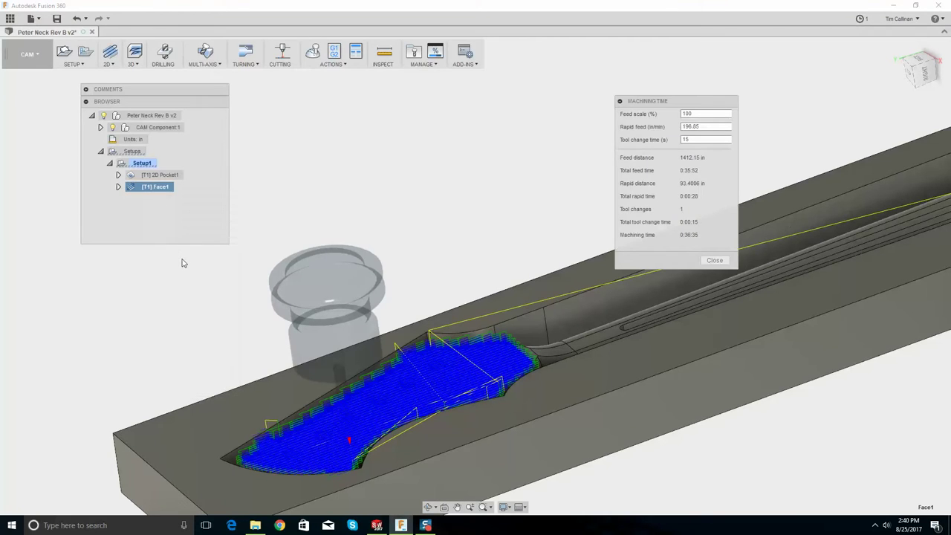
click(714, 260)
- Edit the Face operation to a 0.15 in stepover and 0.075 in maximum stepdown, and regenerate its toolpath
shift+middle_drag(714, 260, 447, 239)
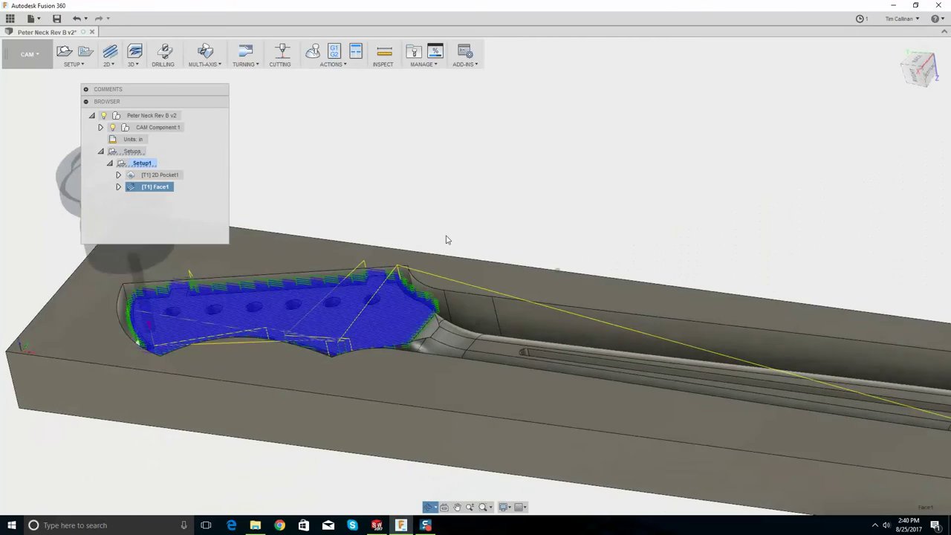
scroll(447, 239, up, 6)
shift+middle_drag(374, 327, 329, 298)
mouse_move(416, 314)
shift+middle_down()
mouse_move(394, 280)
mouse_move(433, 315)
shift+middle_up()
scroll(196, 376, down, 5)
shift+middle_drag(197, 380, 208, 342)
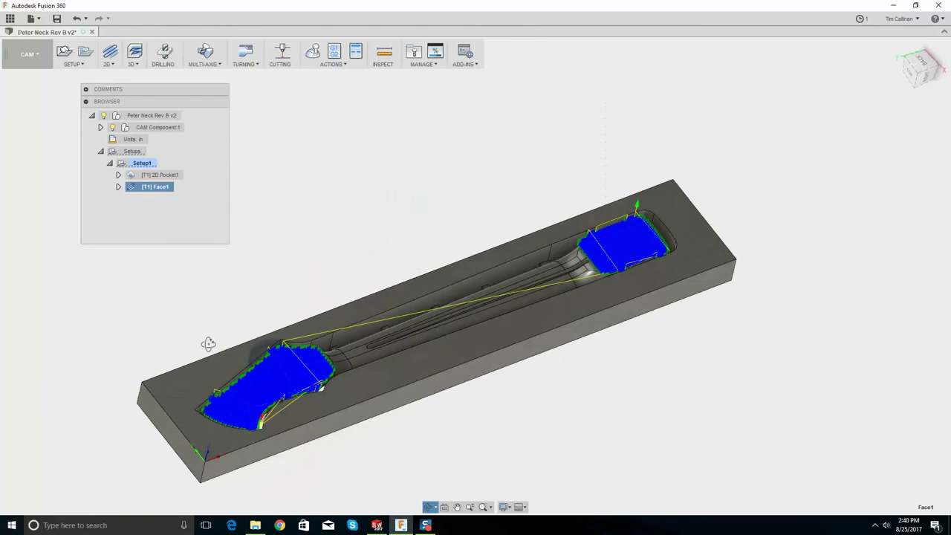
right_click(144, 187)
click(156, 189)
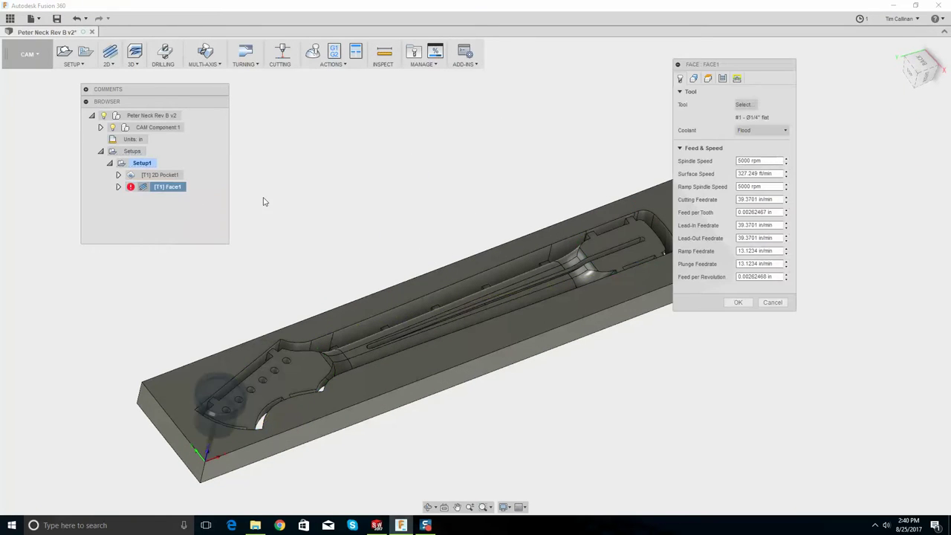
click(709, 80)
click(723, 79)
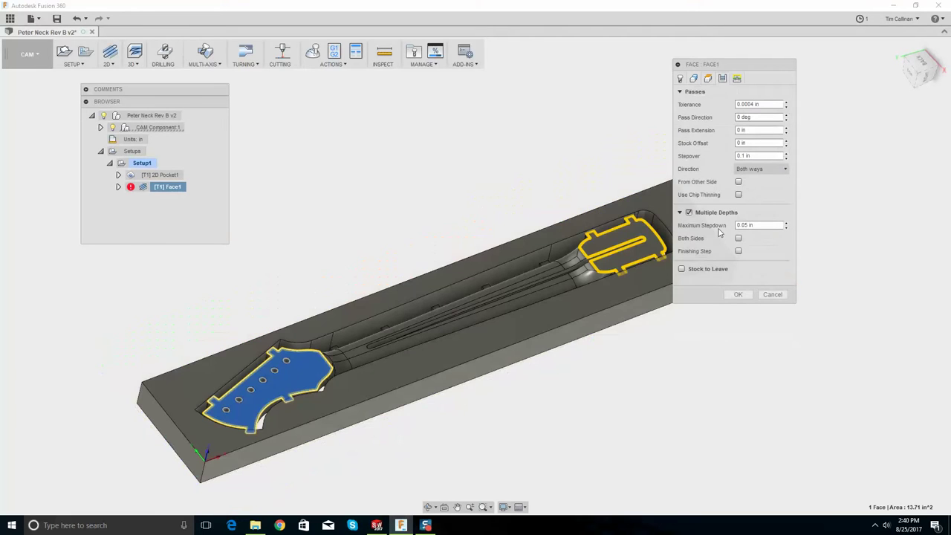
mouse_move(741, 223)
drag(740, 155, 765, 155)
mouse_move(779, 155)
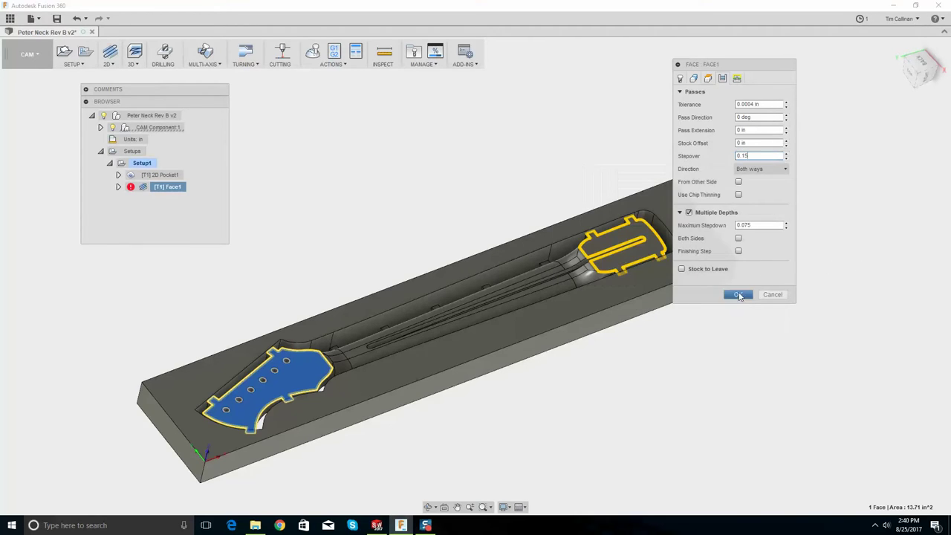
click(738, 296)
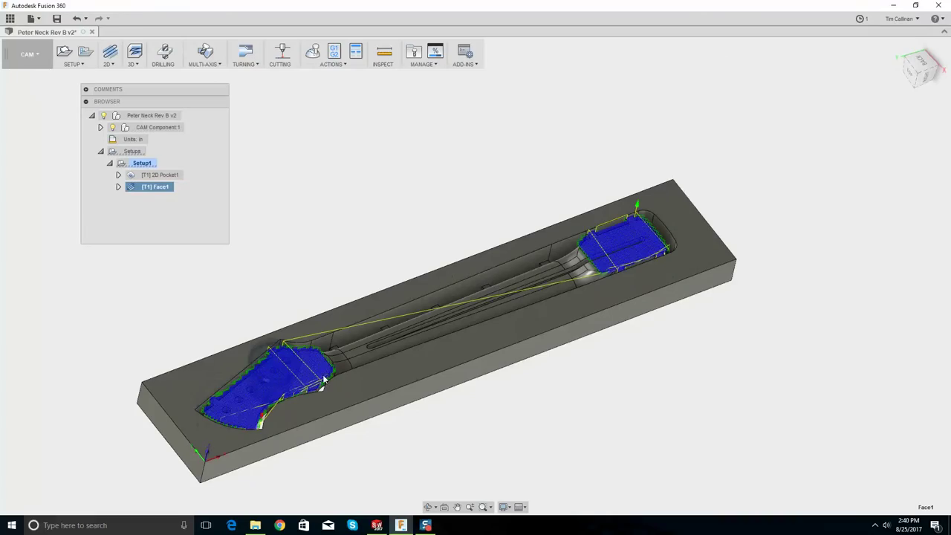
- Check the machining time of the coarser Face toolpath
scroll(325, 355, up, 8)
shift+middle_drag(309, 356, 309, 316)
right_click(156, 191)
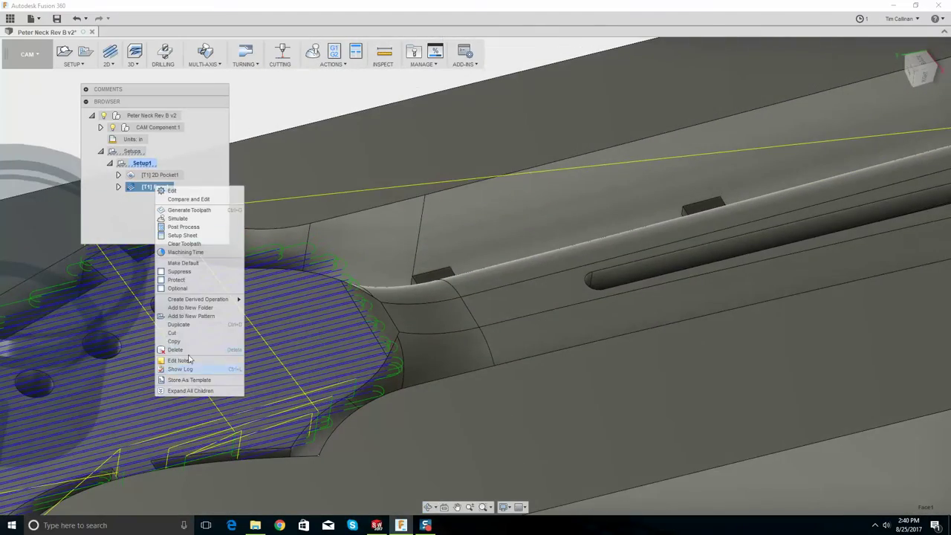
click(188, 252)
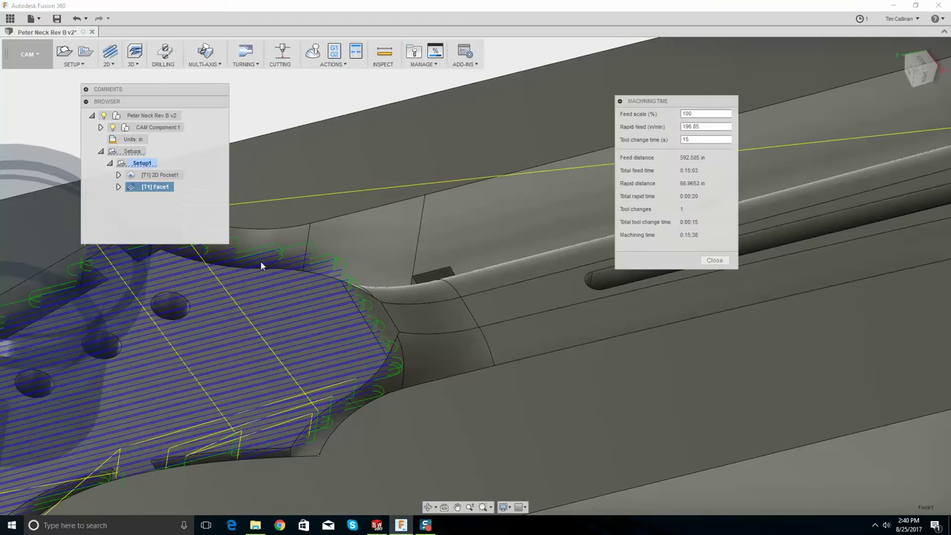
click(714, 260)
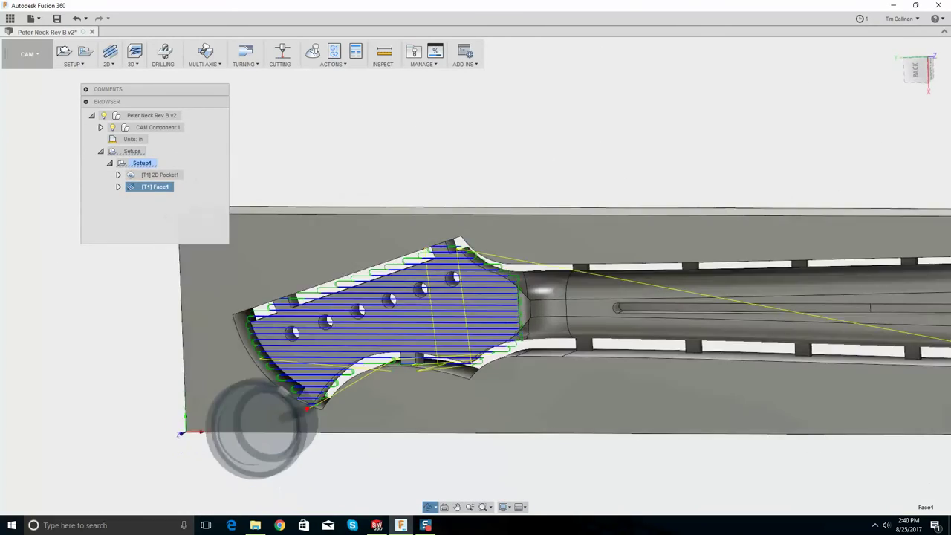
- Open a simulation of the 2D Pocket and Face operations together, with the stock displayed
shift+middle_drag(476, 298, 430, 294)
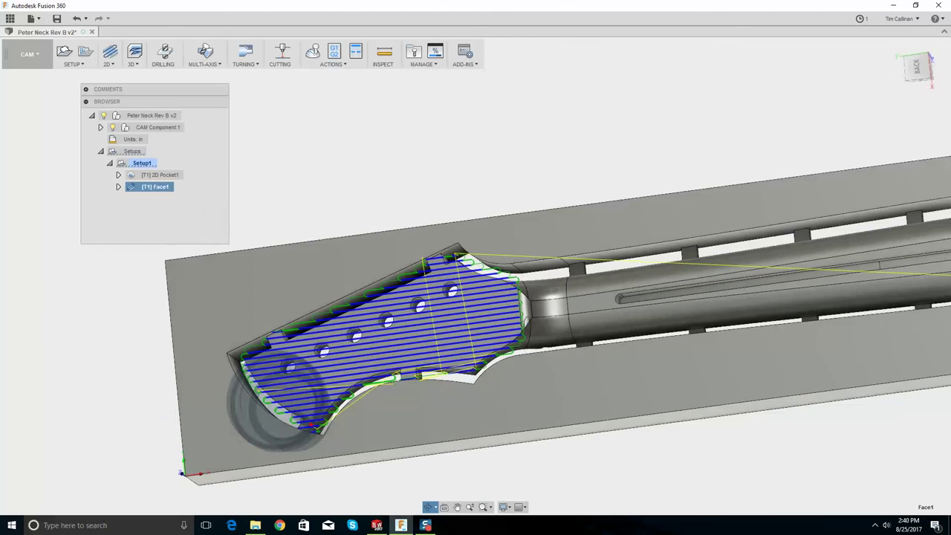
shift+middle_drag(461, 295, 556, 293)
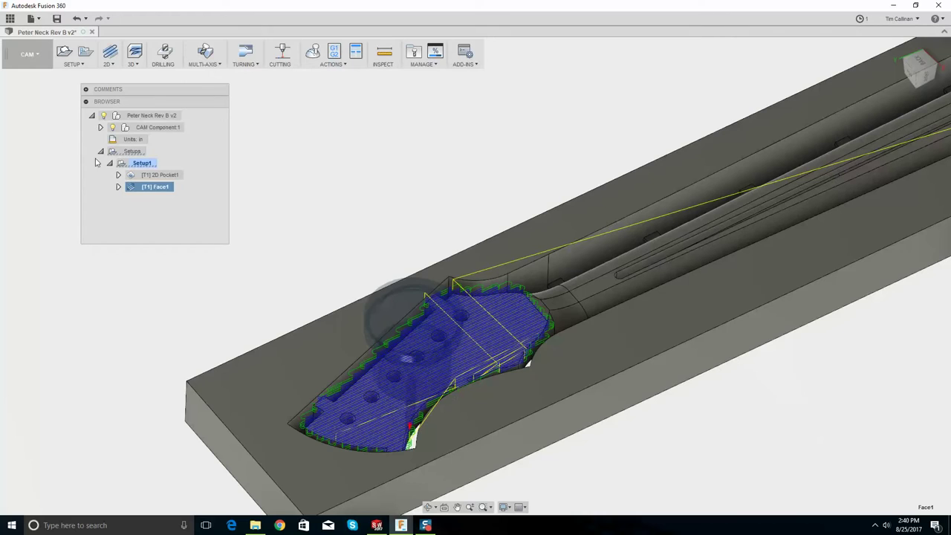
click(156, 175)
ctrl+click(149, 187)
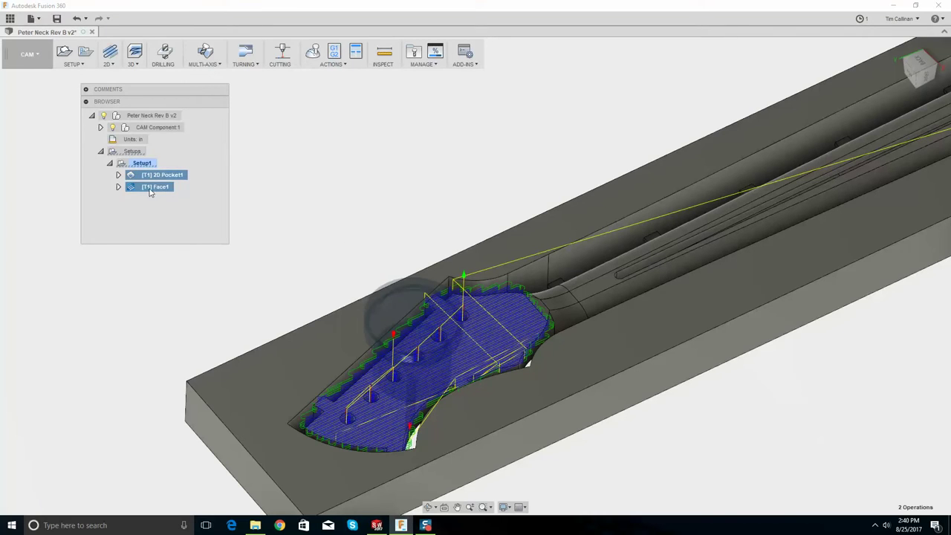
right_click(150, 190)
click(174, 211)
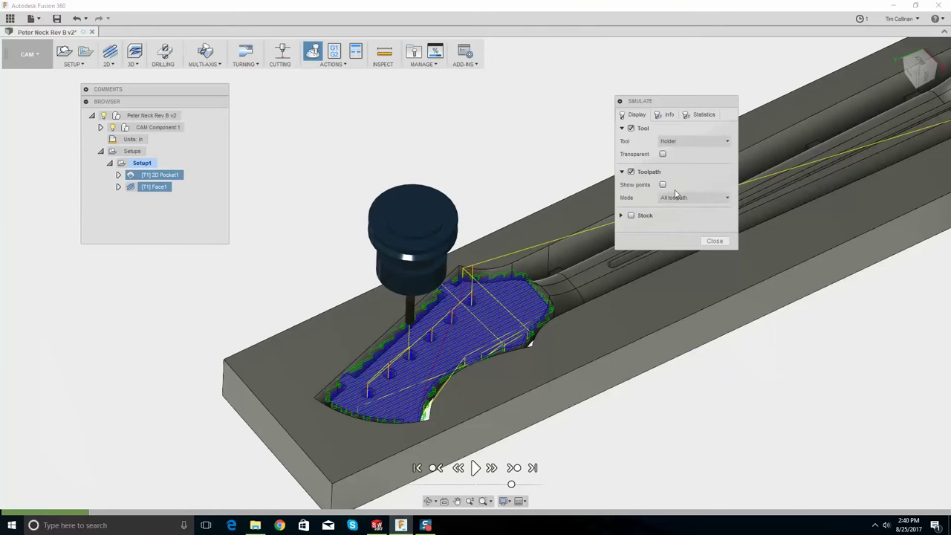
click(631, 216)
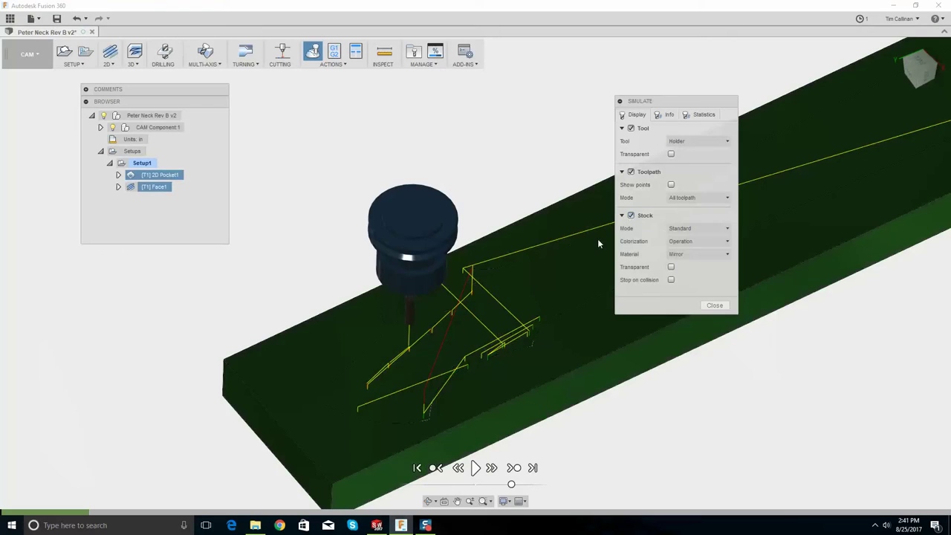
- Play the simulation at increased speed through the tuner holes, headstock and heel facing, and close it
click(481, 467)
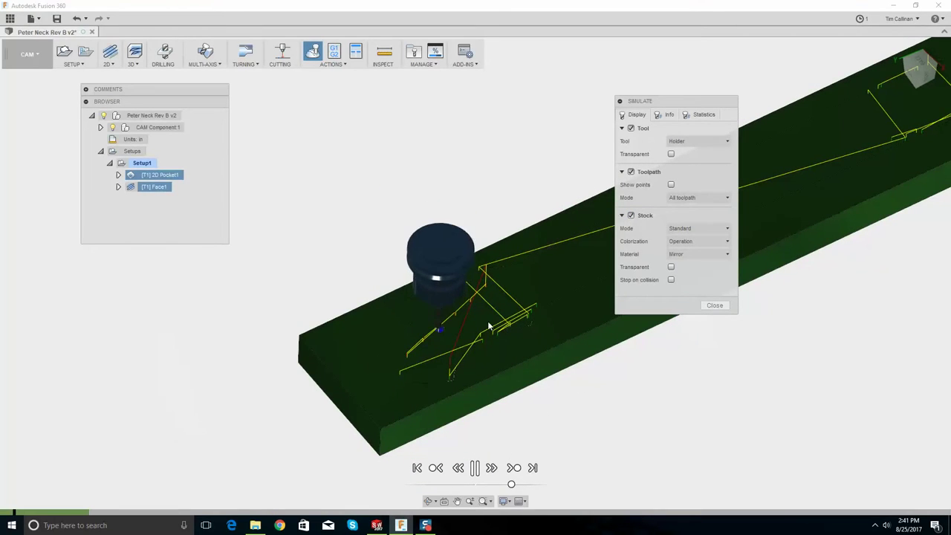
scroll(451, 316, up, 3)
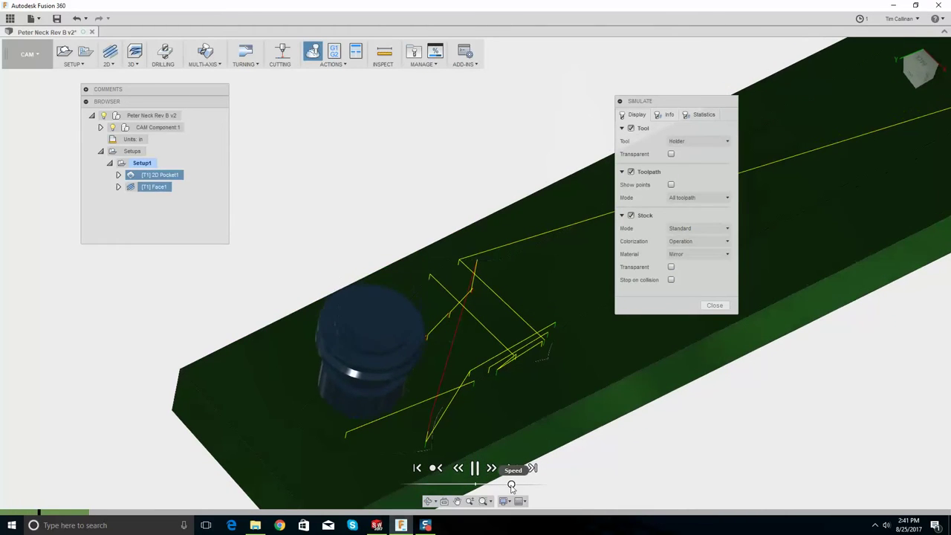
drag(511, 485, 523, 483)
scroll(422, 376, down, 3)
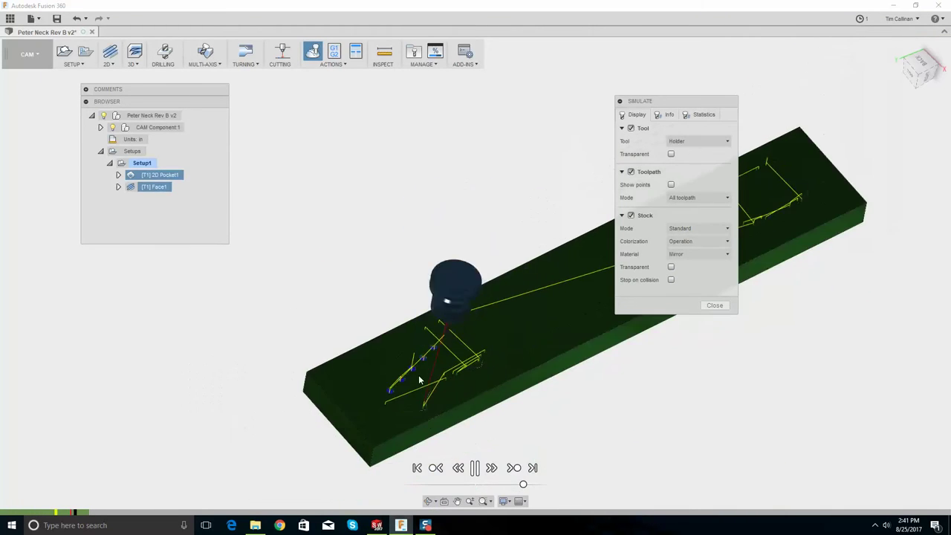
scroll(419, 380, down, 3)
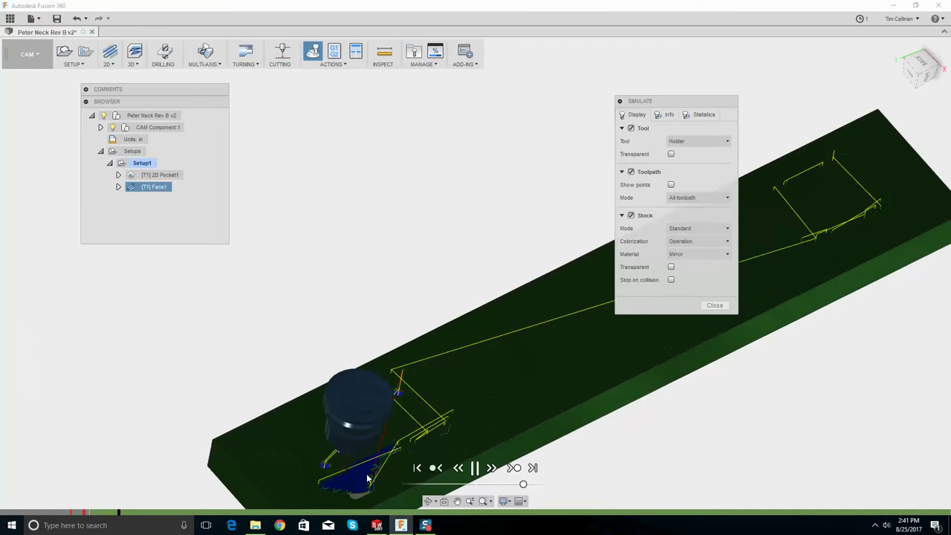
shift+middle_drag(367, 479, 406, 405)
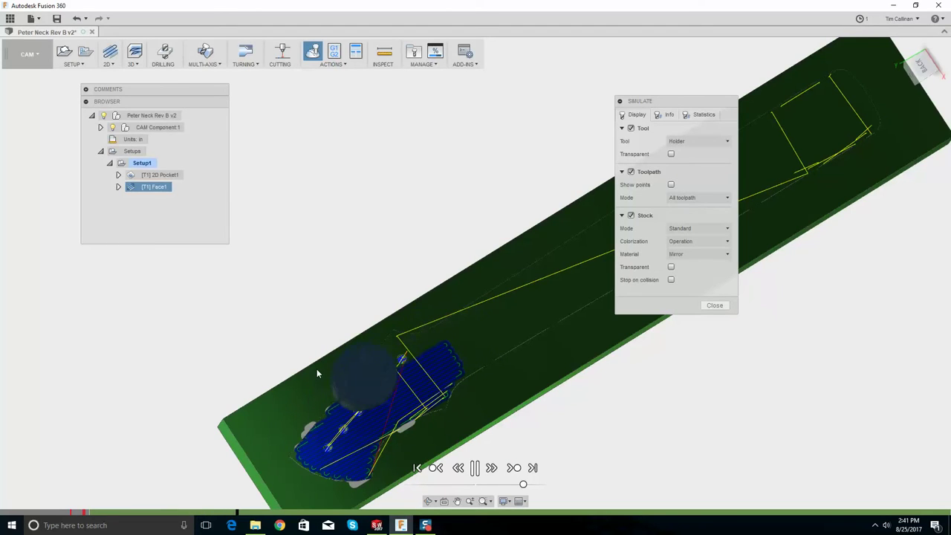
shift+middle_drag(317, 369, 349, 357)
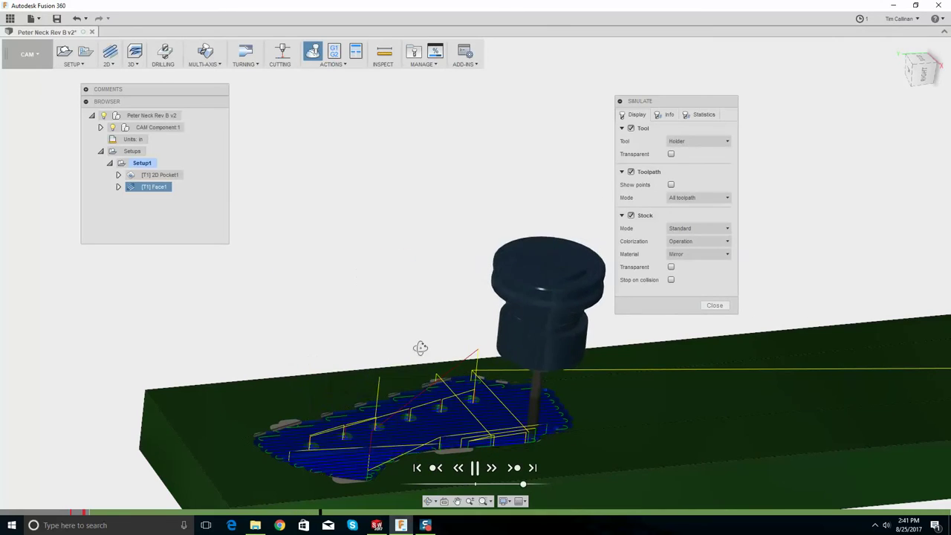
shift+middle_drag(422, 346, 426, 364)
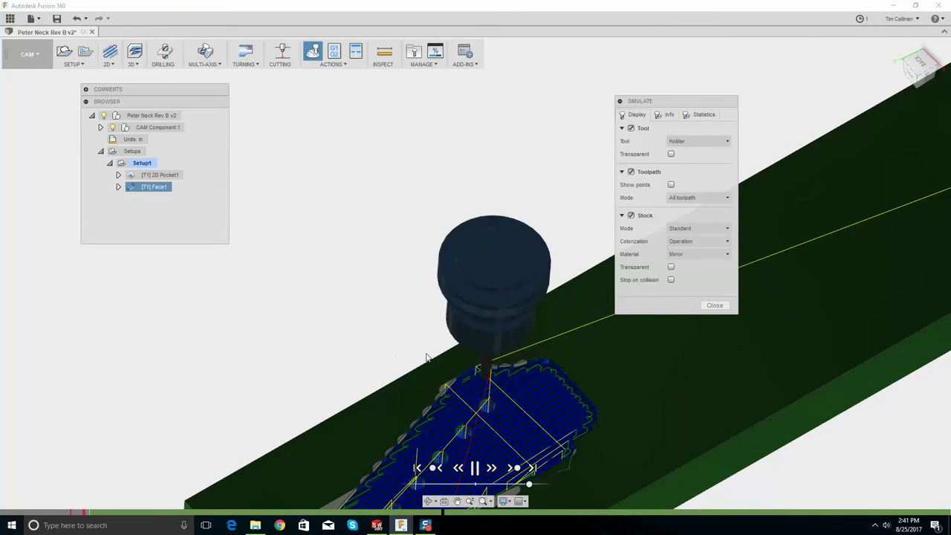
shift+middle_drag(426, 358, 526, 361)
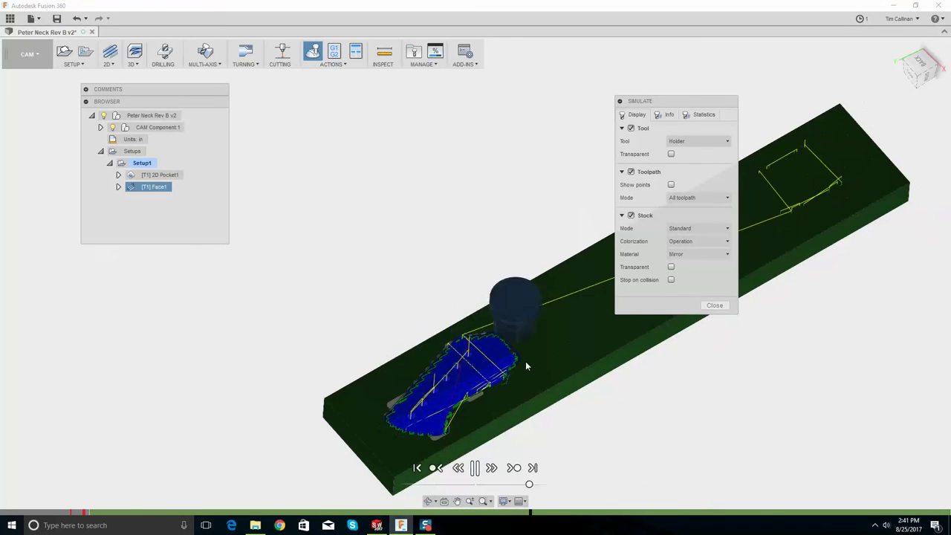
scroll(525, 363, up, 1)
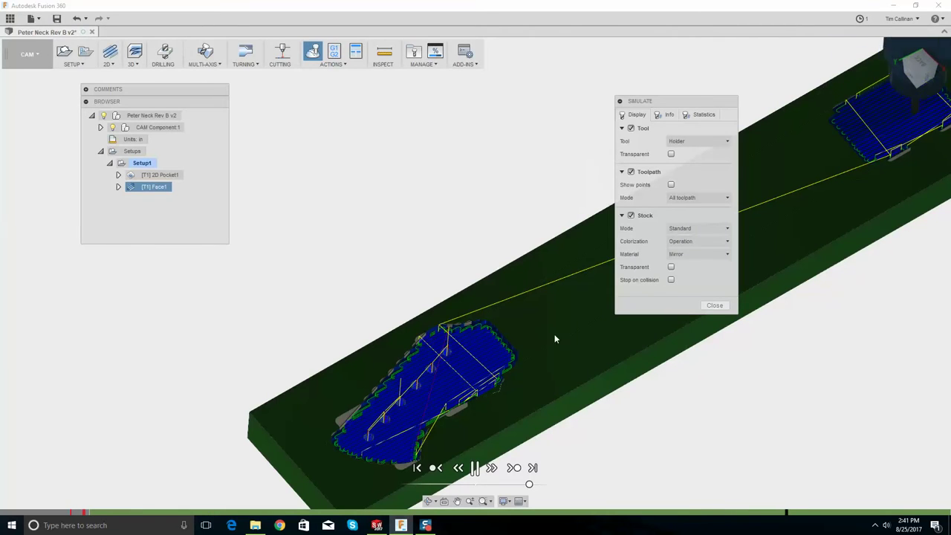
scroll(478, 215, down, 2)
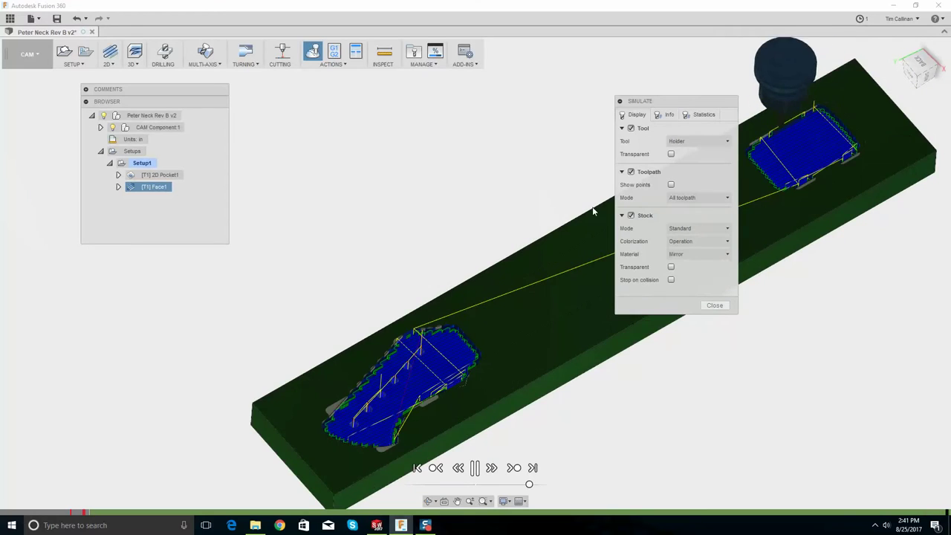
click(714, 305)
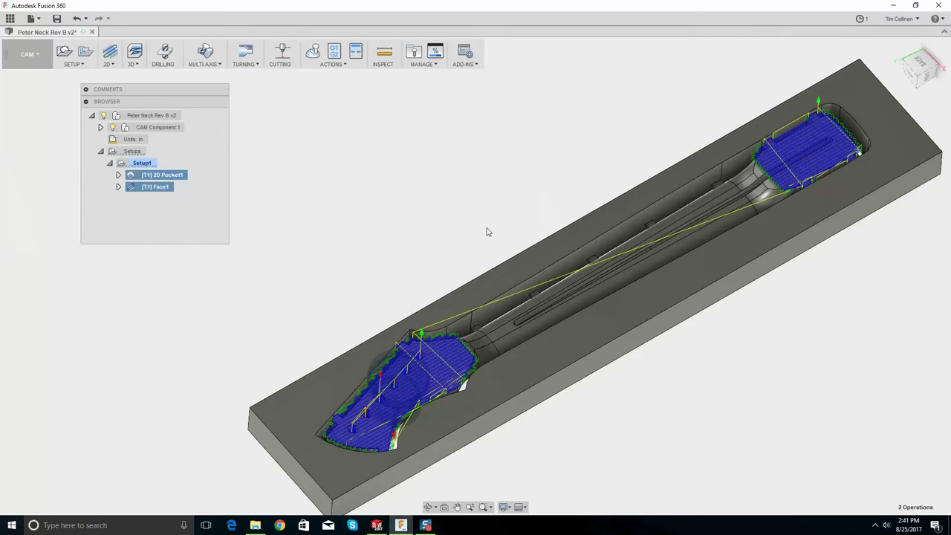
scroll(552, 216, up, 1)
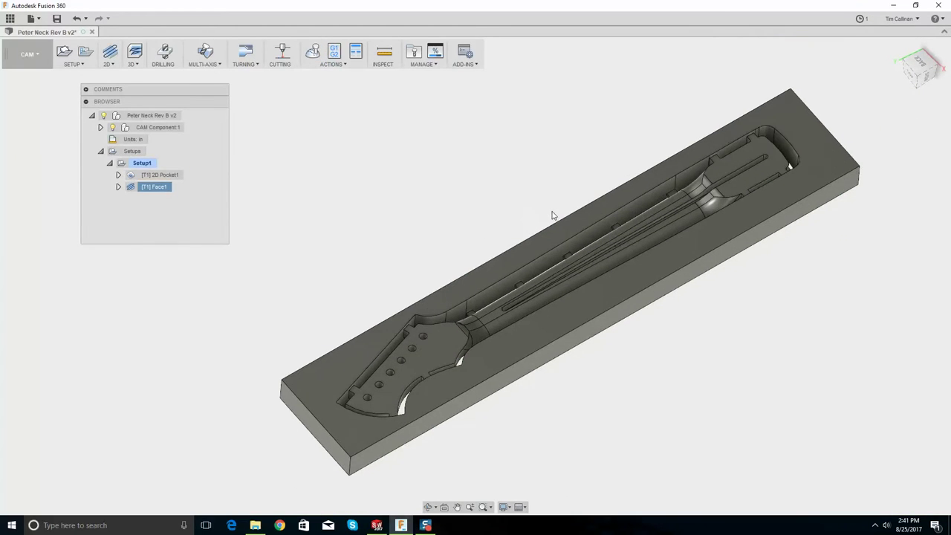
mouse_move(538, 211)
shift+middle_down()
mouse_move(515, 233)
mouse_move(529, 220)
shift+middle_up()
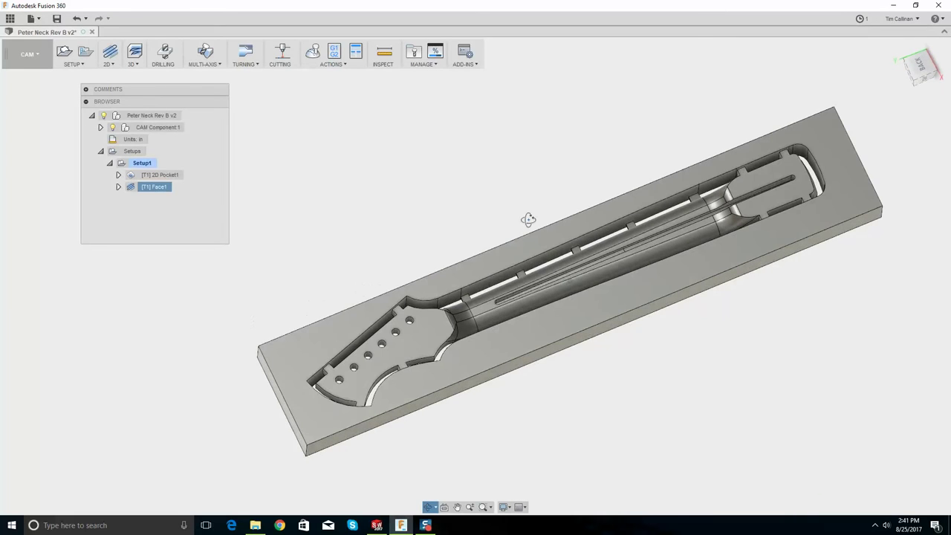
scroll(376, 366, up, 4)
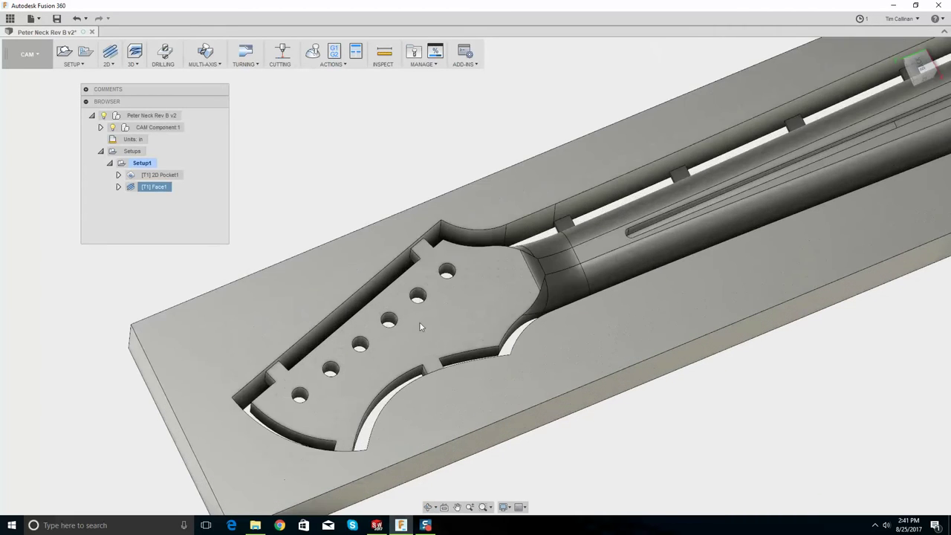
- Examine the headstock, the neck shaft between the tabs and the heel of the model from above and at an angle
shift+middle_drag(420, 322, 412, 343)
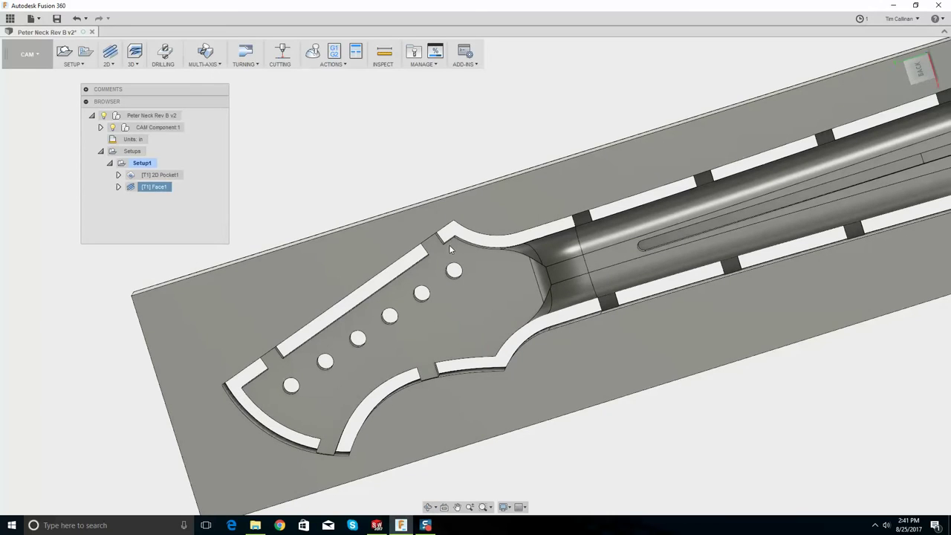
scroll(422, 285, down, 5)
scroll(858, 165, up, 2)
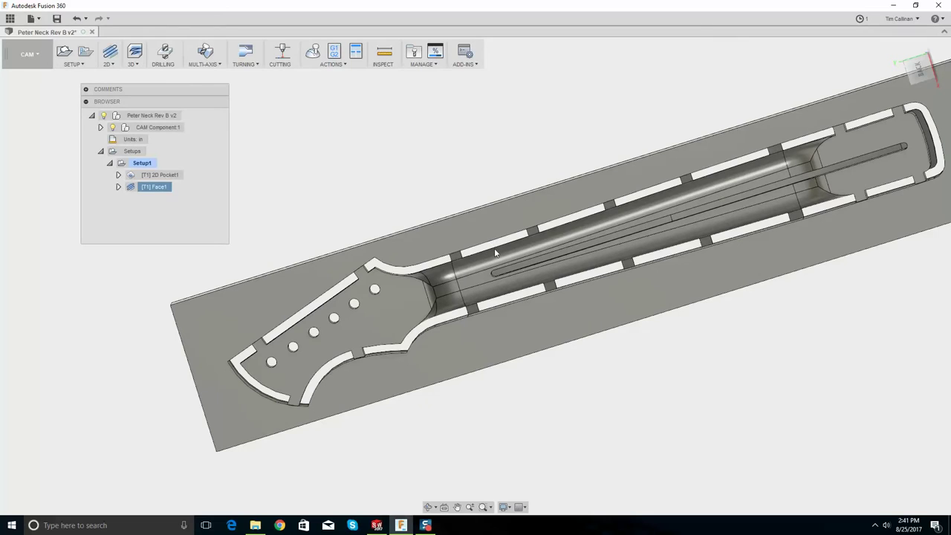
scroll(755, 186, up, 2)
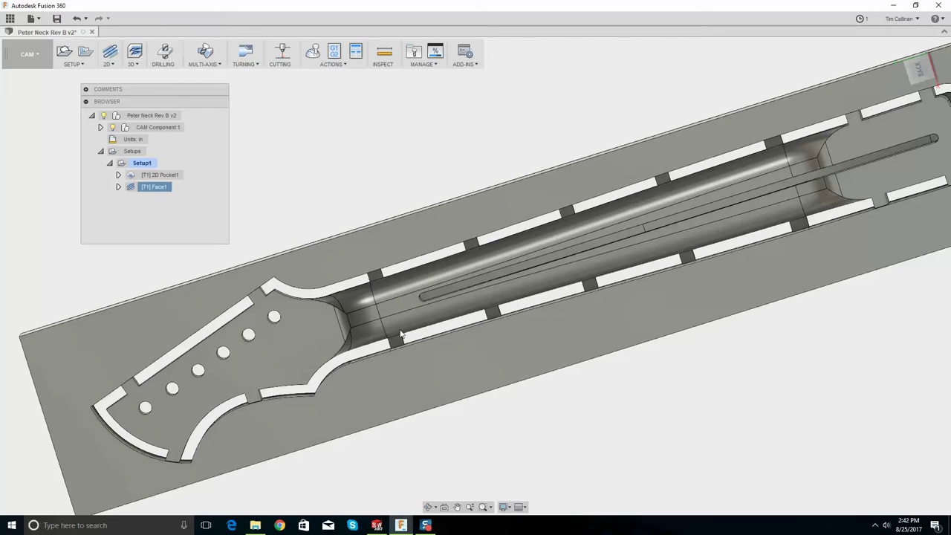
scroll(851, 180, down, 5)
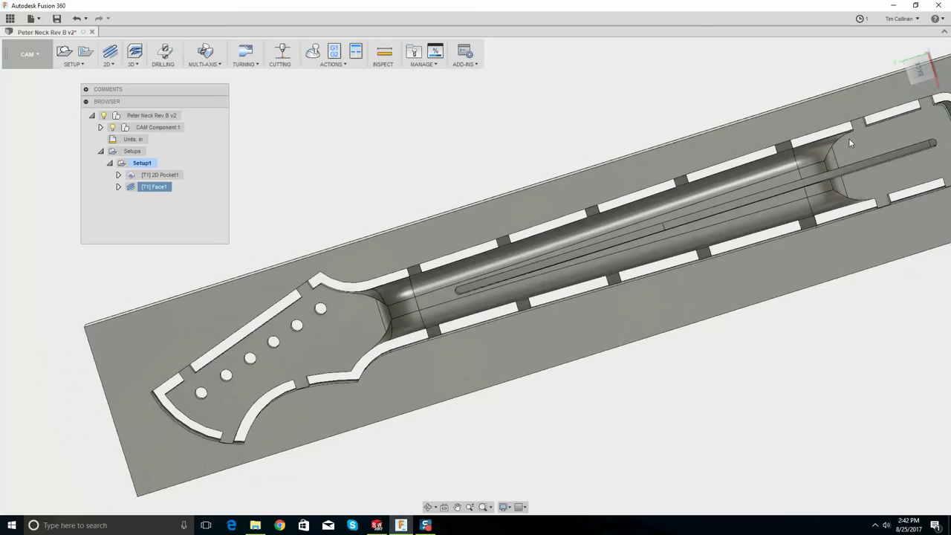
shift+middle_drag(849, 138, 450, 328)
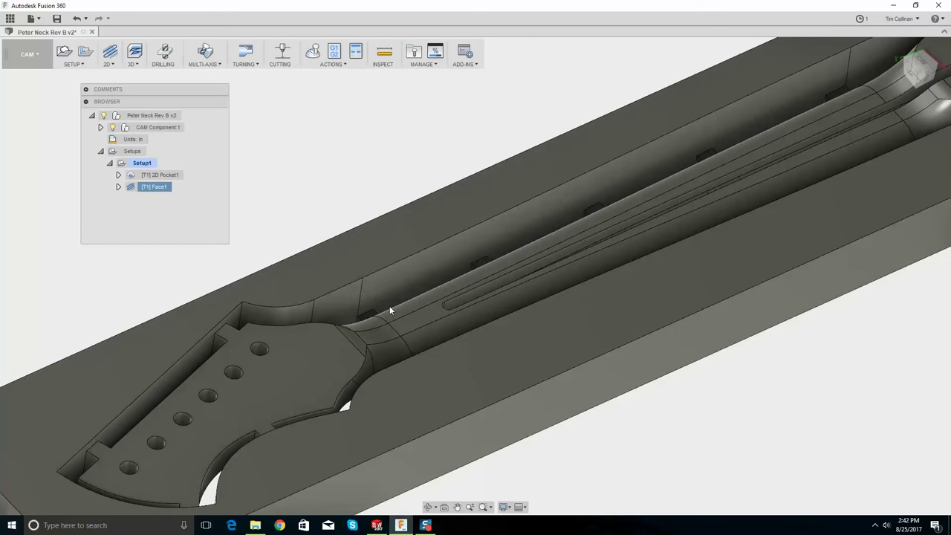
scroll(409, 306, down, 8)
shift+middle_drag(463, 240, 455, 264)
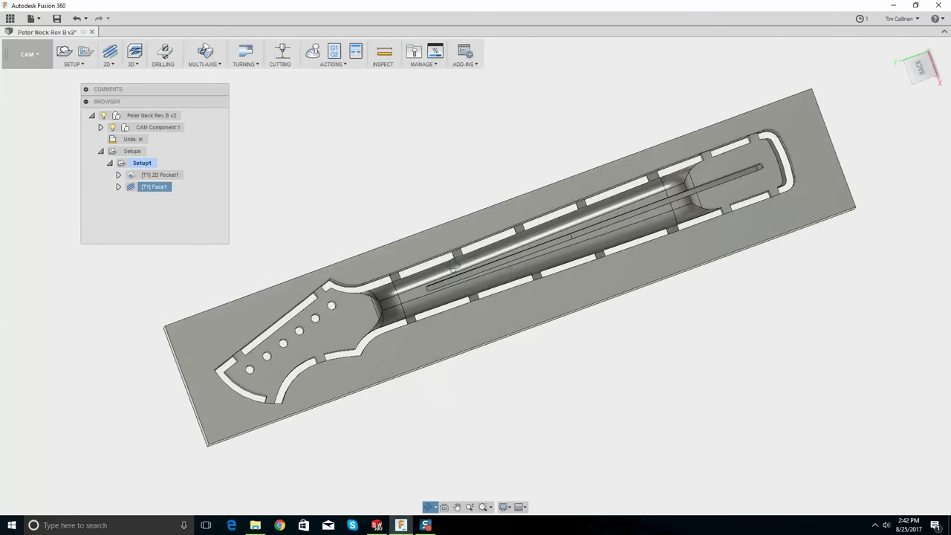
scroll(435, 293, up, 2)
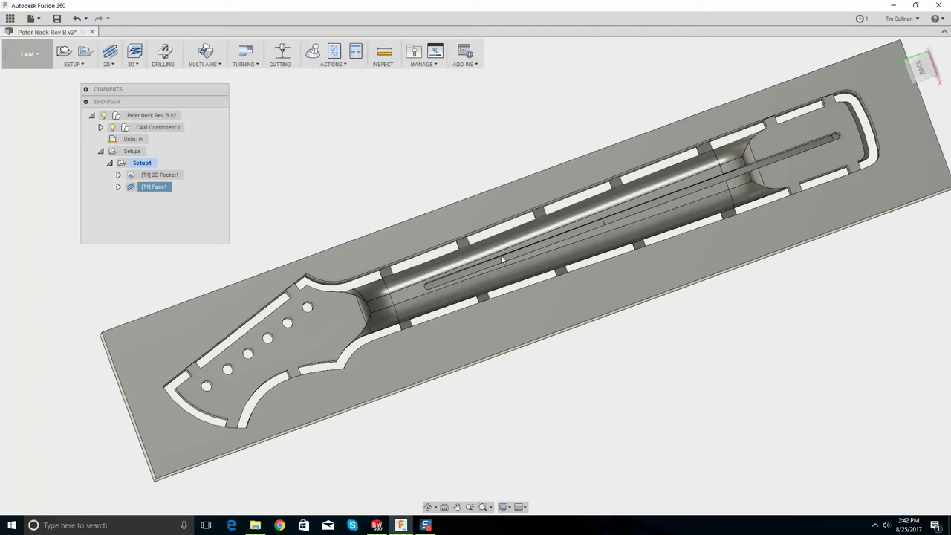
shift+middle_drag(511, 246, 488, 258)
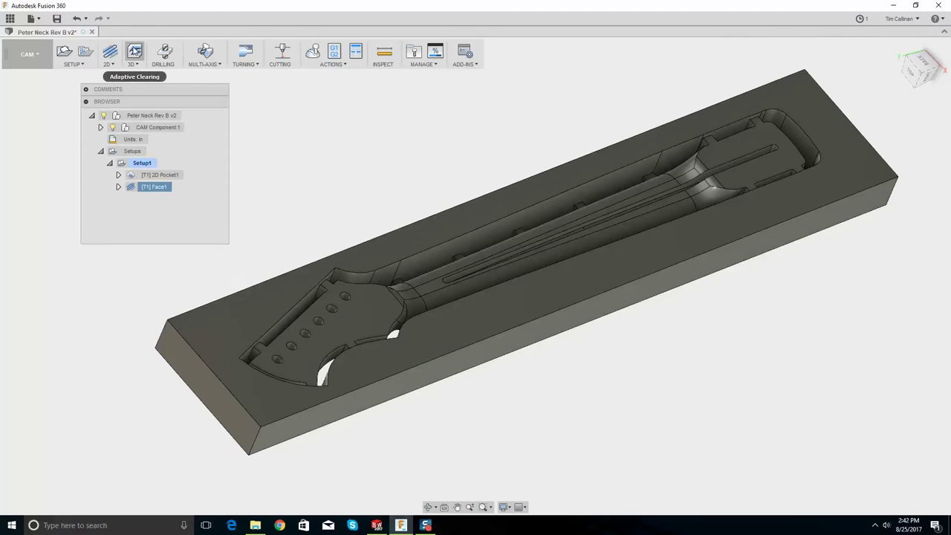
click(135, 51)
click(772, 320)
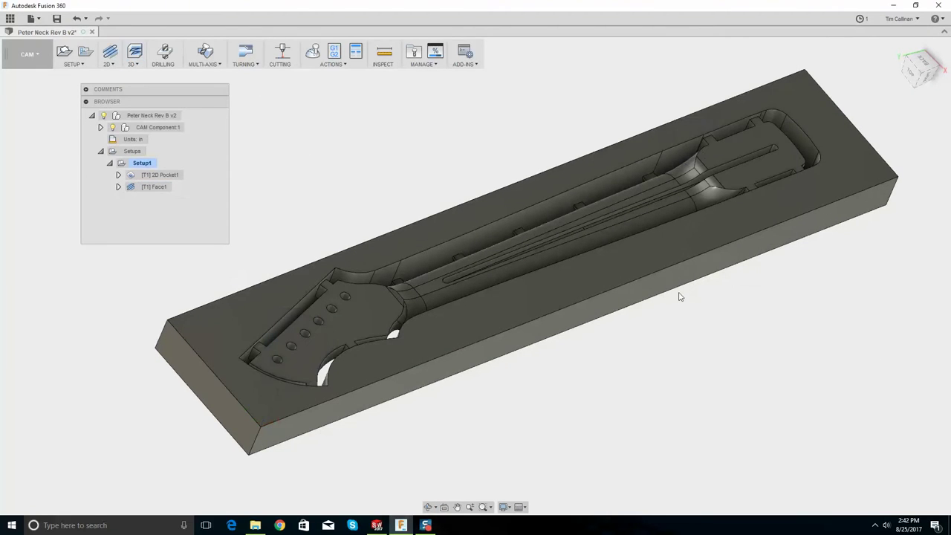
click(138, 64)
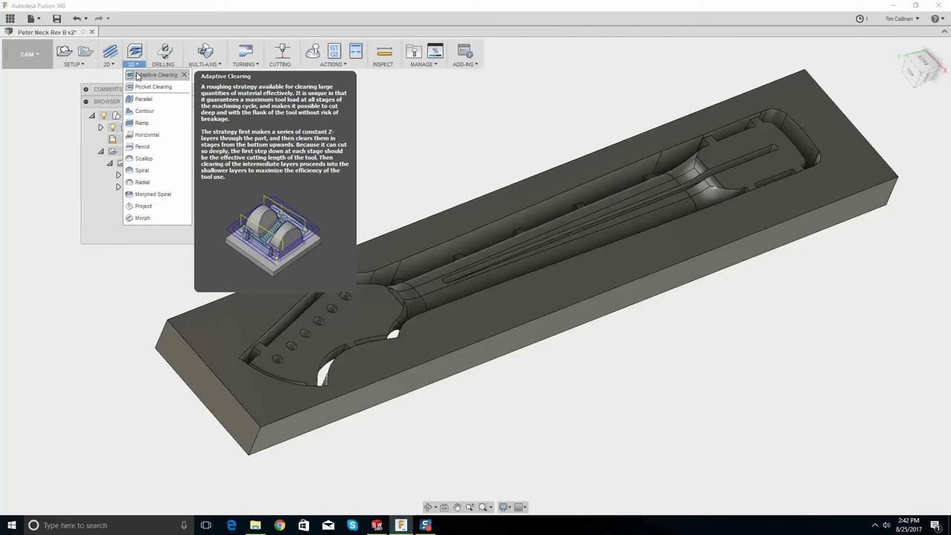
click(137, 76)
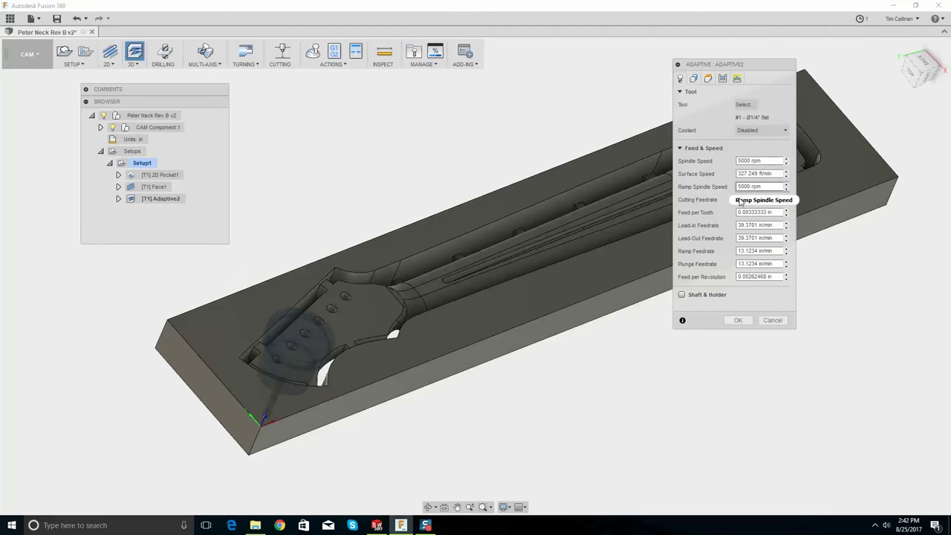
click(693, 79)
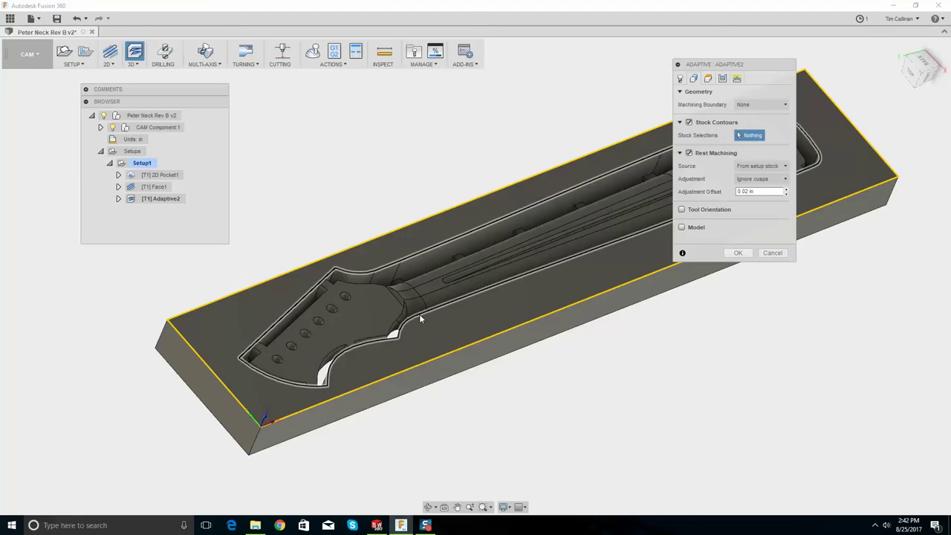
scroll(424, 308, up, 4)
shift+middle_drag(335, 294, 324, 288)
scroll(324, 289, up, 2)
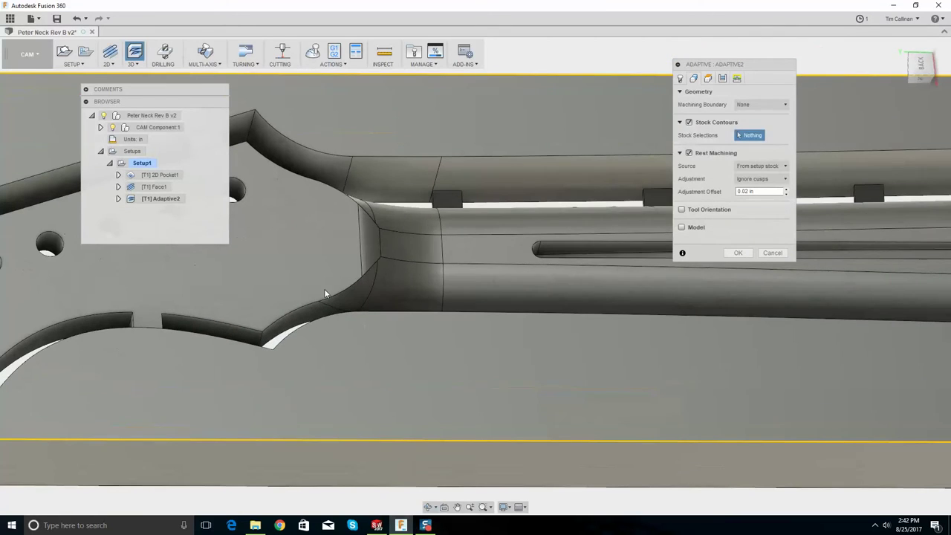
click(748, 138)
click(751, 105)
click(761, 153)
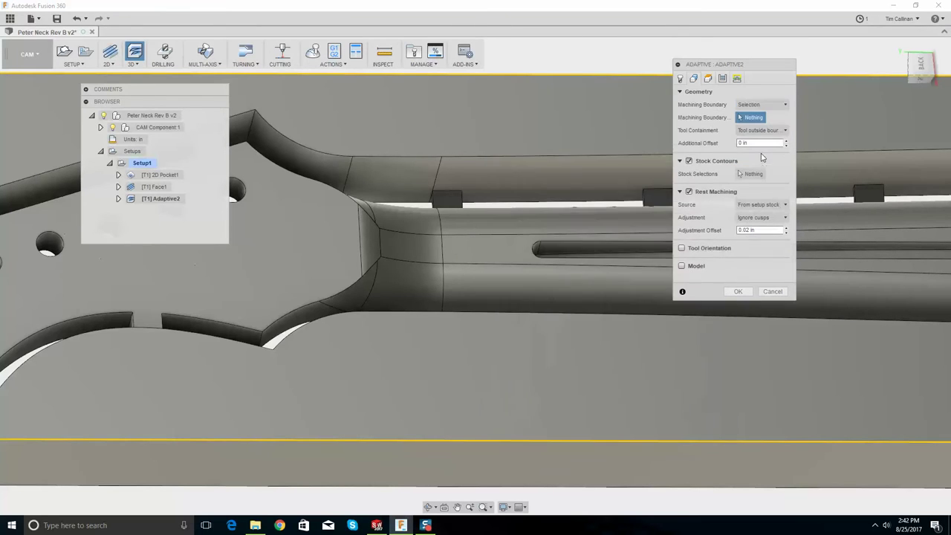
scroll(574, 256, down, 3)
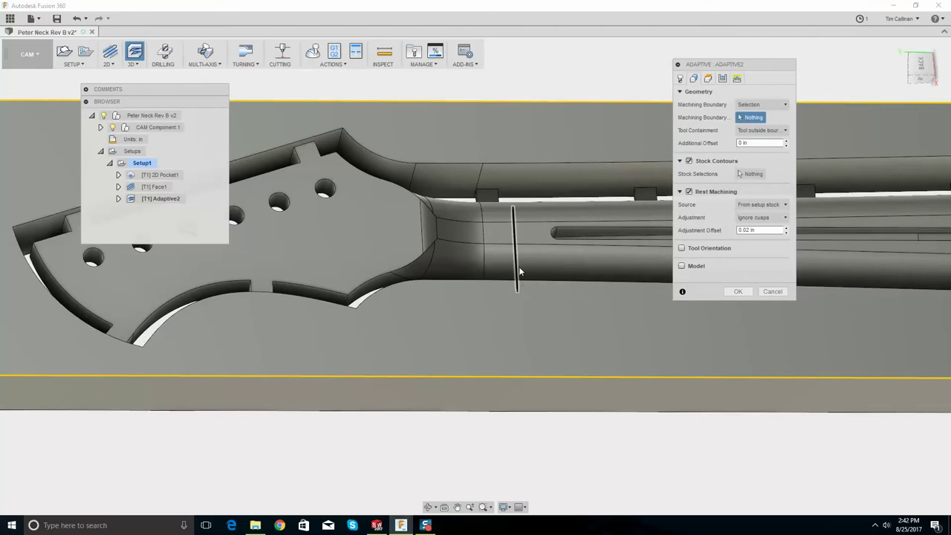
click(762, 104)
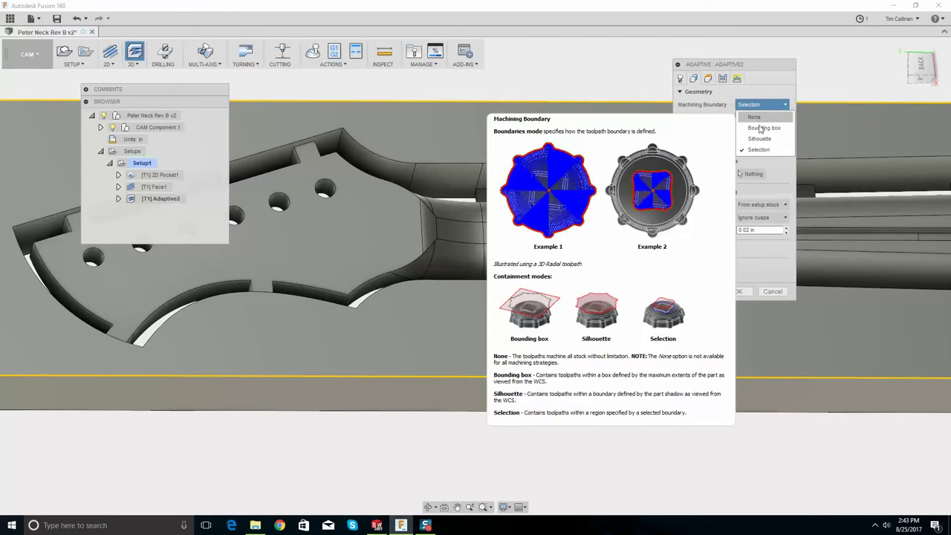
click(756, 118)
click(752, 135)
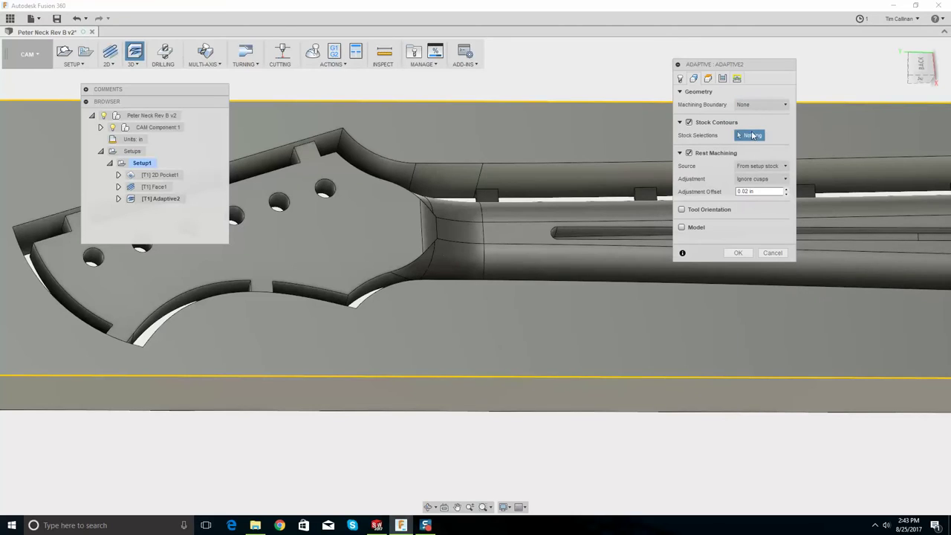
click(750, 105)
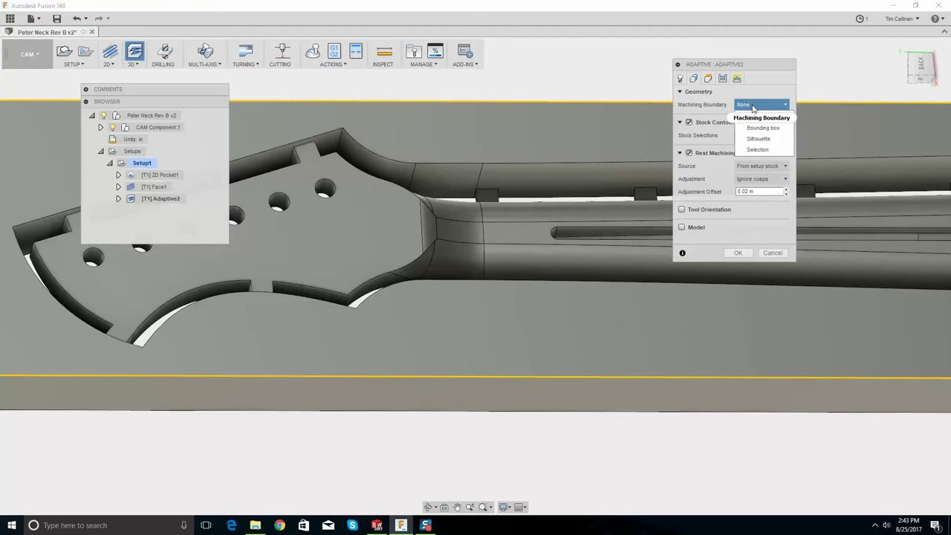
click(693, 79)
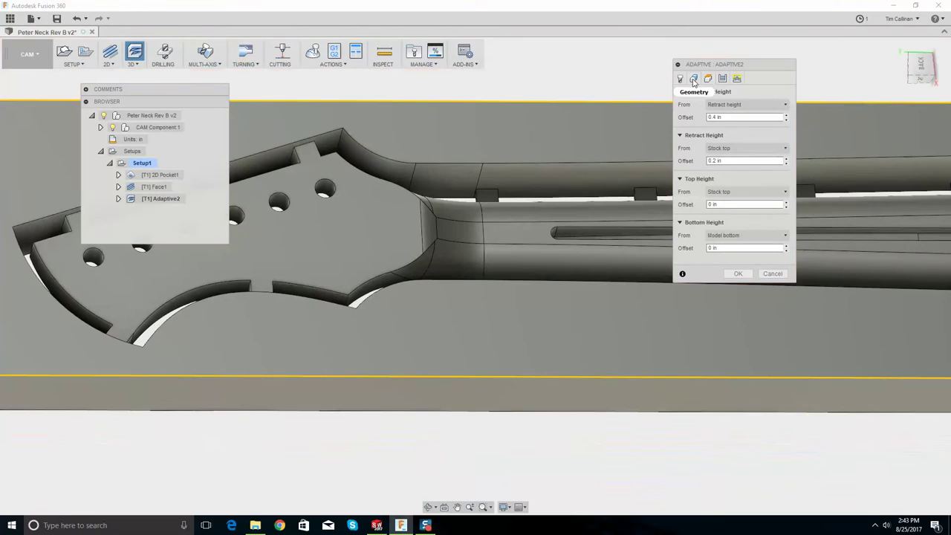
click(694, 78)
click(761, 106)
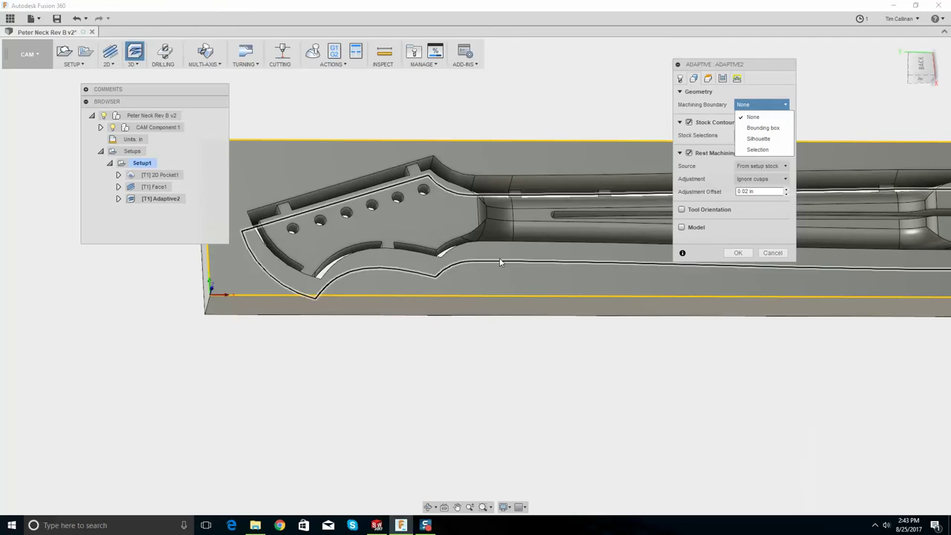
scroll(537, 198, down, 5)
scroll(538, 198, up, 5)
shift+middle_drag(538, 197, 553, 221)
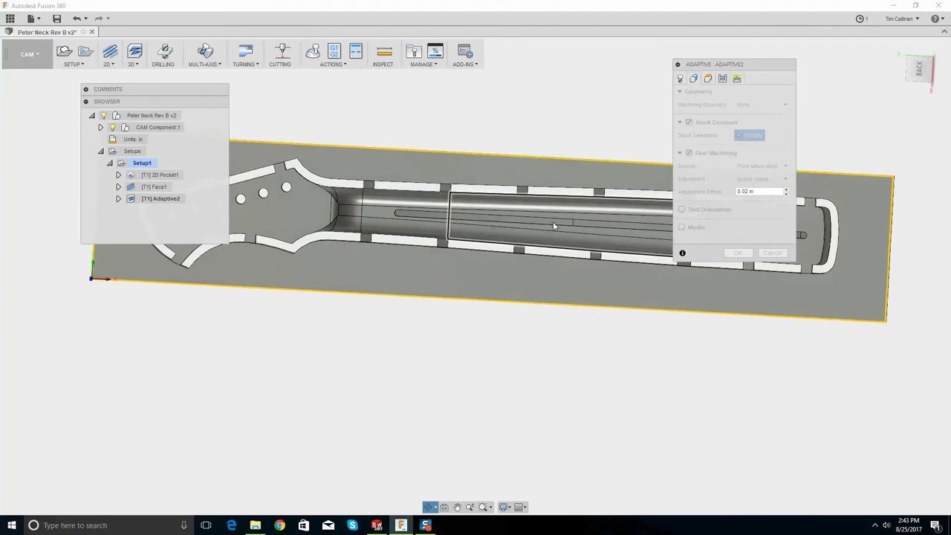
click(771, 254)
- Switch to the Model workspace and start a two-point rectangle sketch on the top face of the neck blank
drag(119, 88, 61, 102)
scroll(710, 226, up, 1)
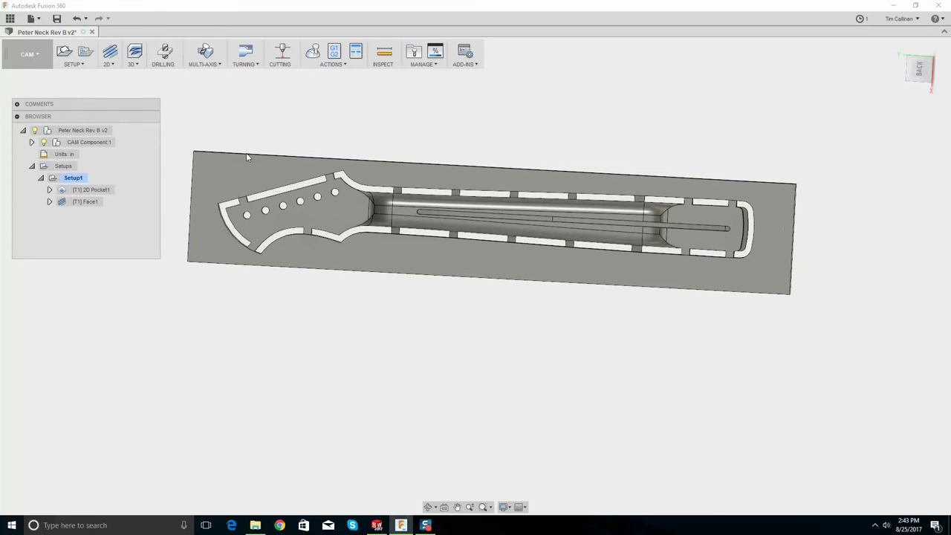
click(27, 55)
click(24, 94)
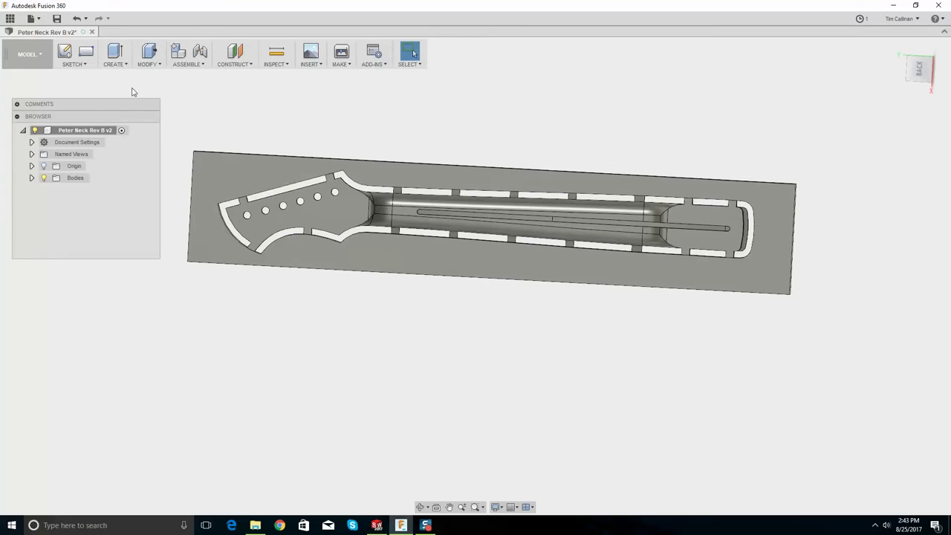
click(84, 52)
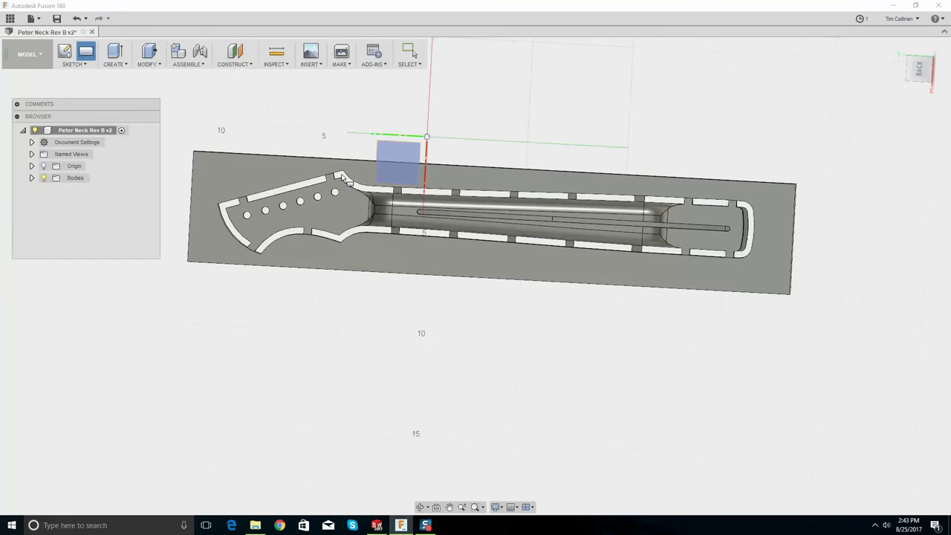
click(351, 171)
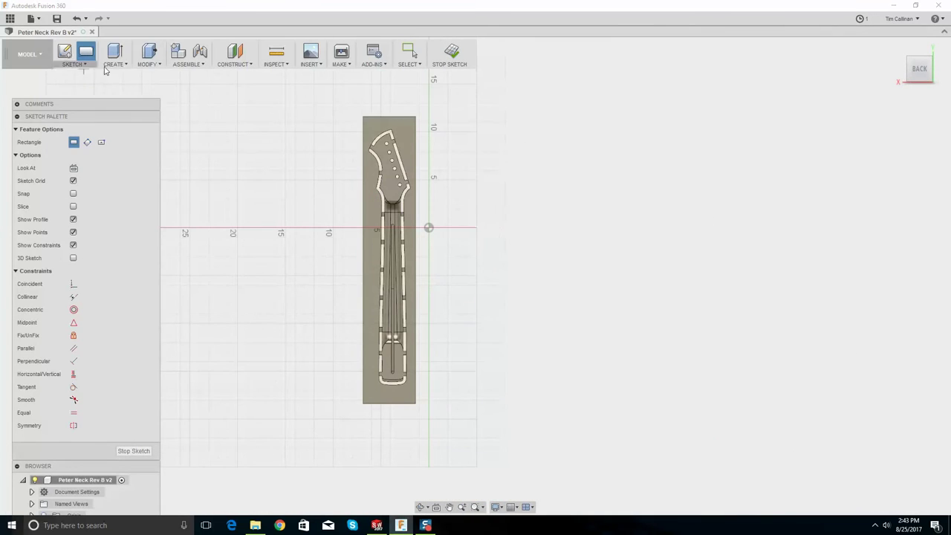
- Sketch a rectangle about 15.6 in long around the neck shaft, from the heel transition to the headstock transition, slightly wider than the cutout
scroll(390, 231, up, 4)
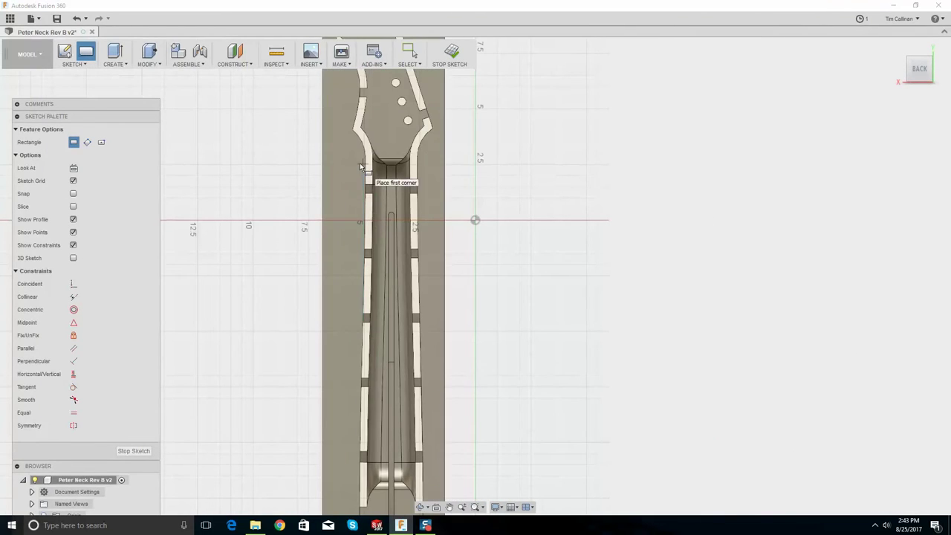
scroll(394, 387, down, 2)
scroll(342, 435, up, 5)
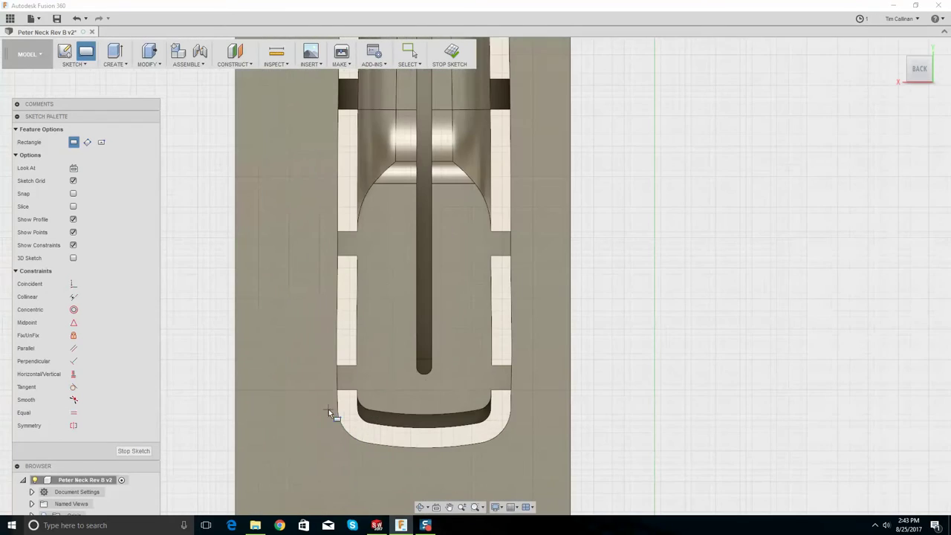
scroll(321, 277, up, 2)
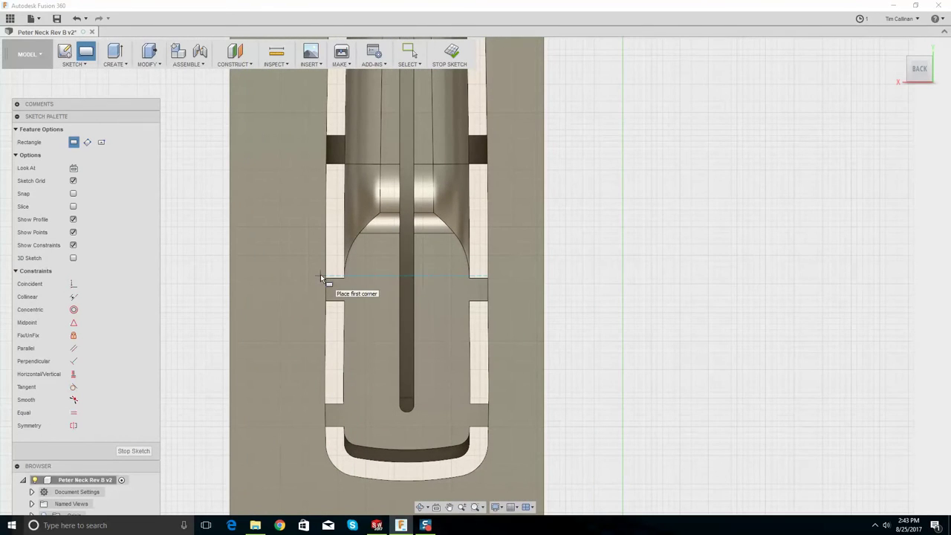
click(325, 274)
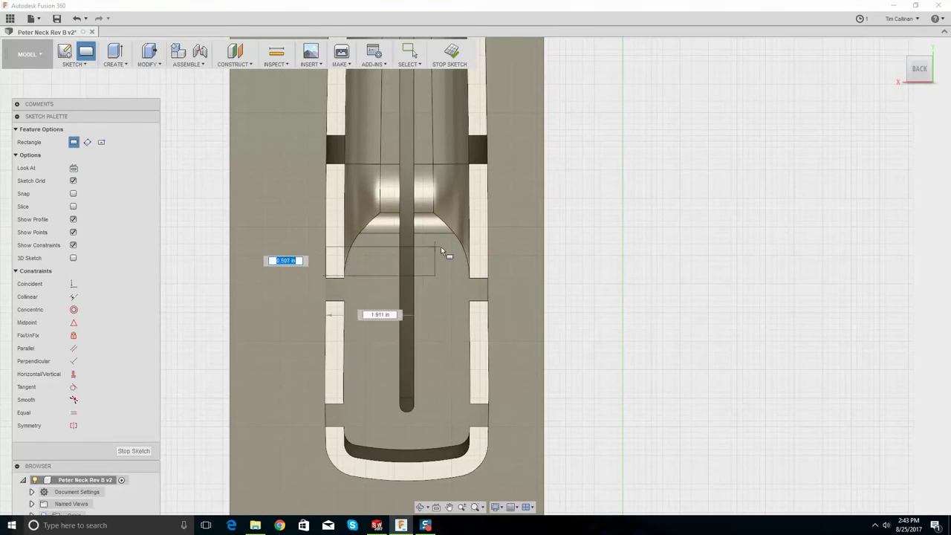
scroll(446, 250, down, 4)
scroll(489, 166, up, 2)
scroll(446, 133, down, 2)
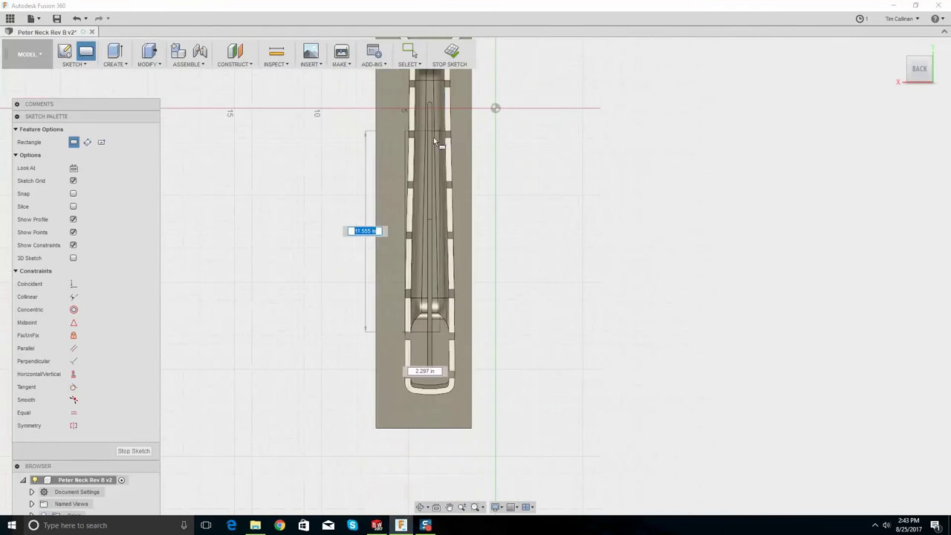
scroll(435, 104, up, 4)
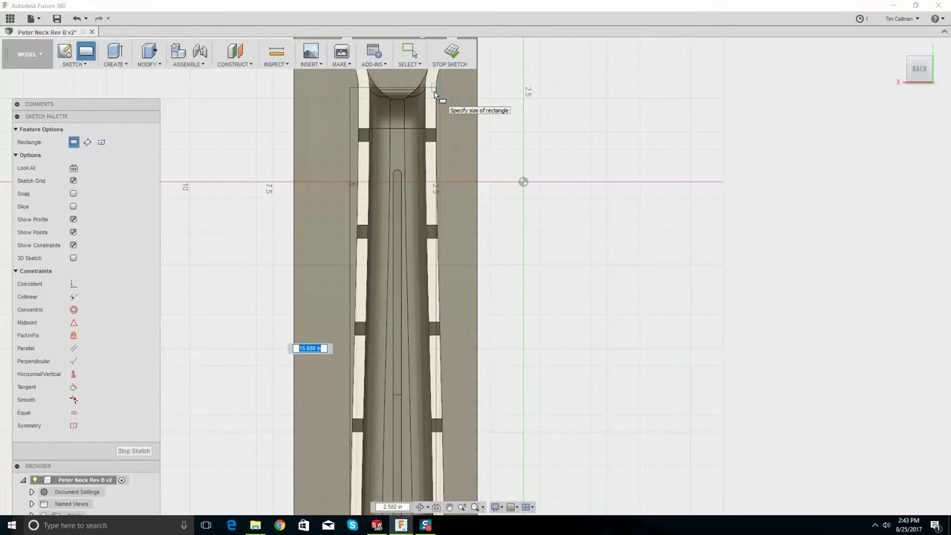
key(Escape)
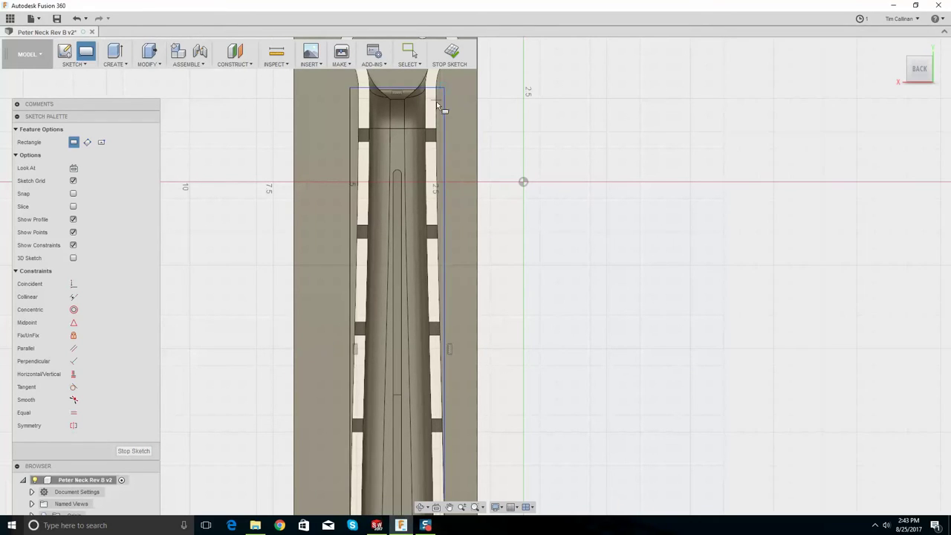
- Leave the rectangle sketch and return to the CAM workspace
scroll(436, 101, down, 5)
shift+middle_drag(424, 270, 132, 192)
click(35, 55)
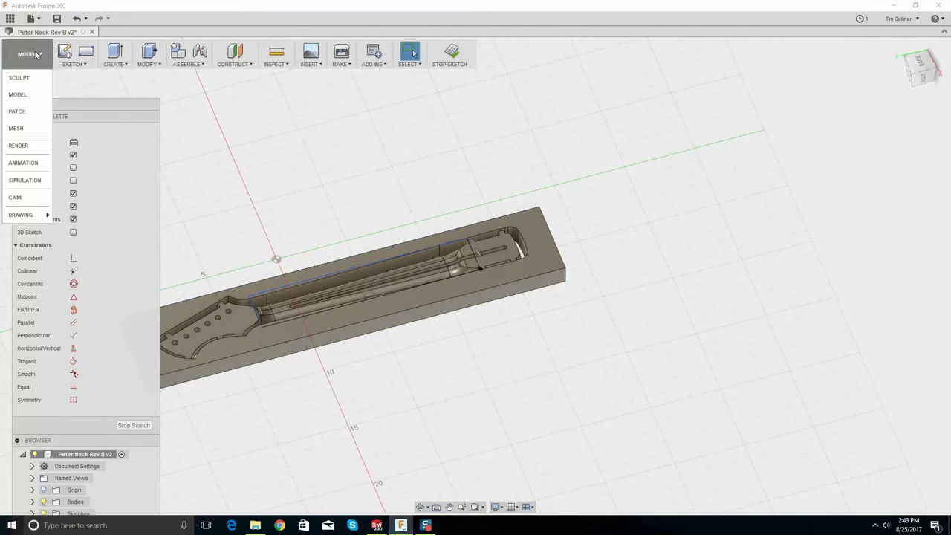
click(23, 197)
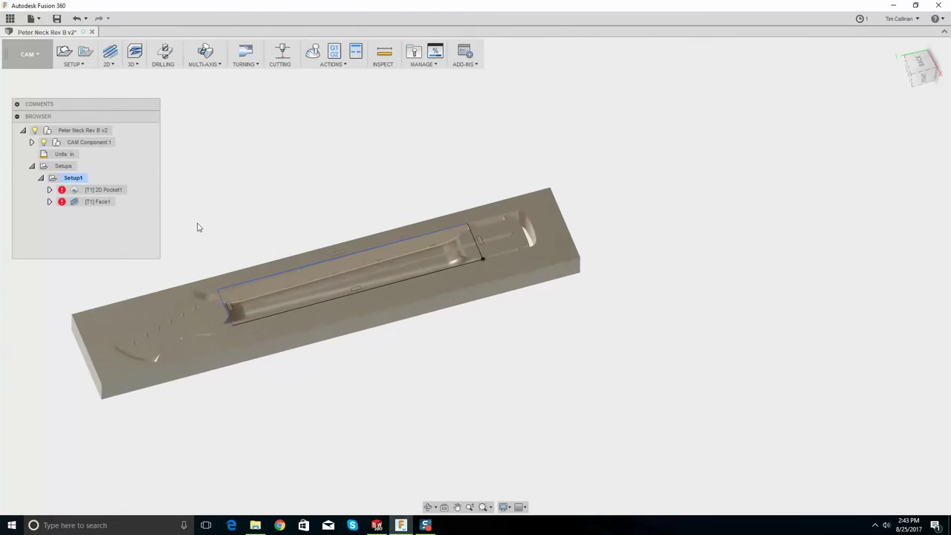
- Regenerate the outdated toolpaths of the 2D Pocket1 and Face1 operations
right_click(87, 192)
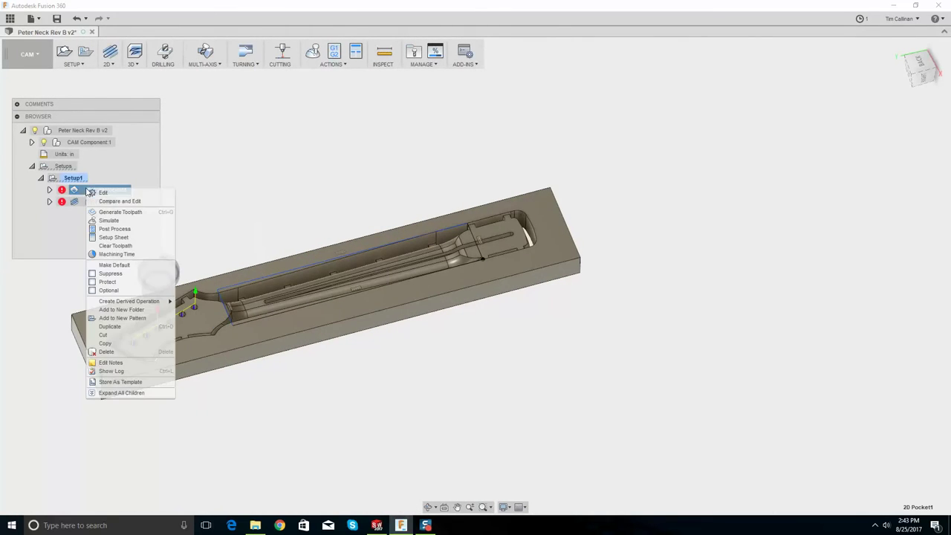
click(122, 215)
right_click(97, 202)
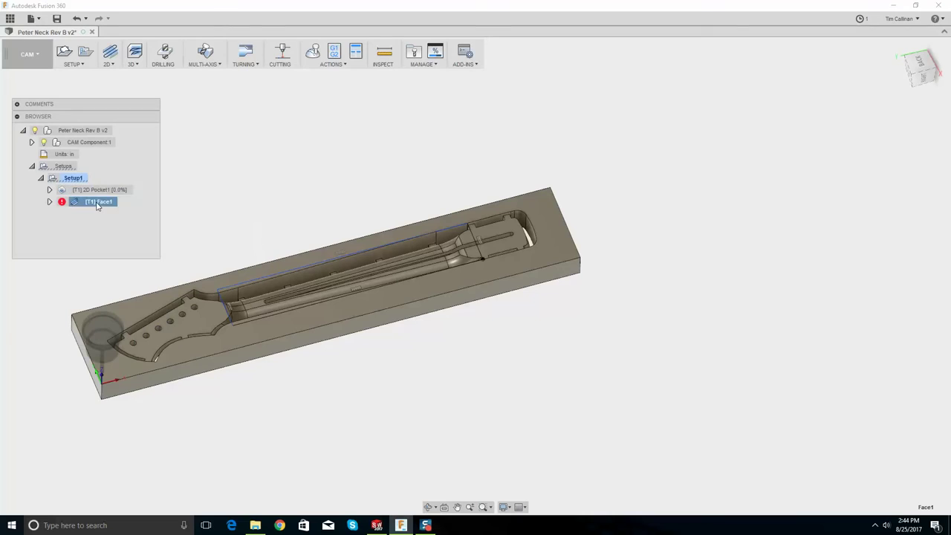
click(130, 226)
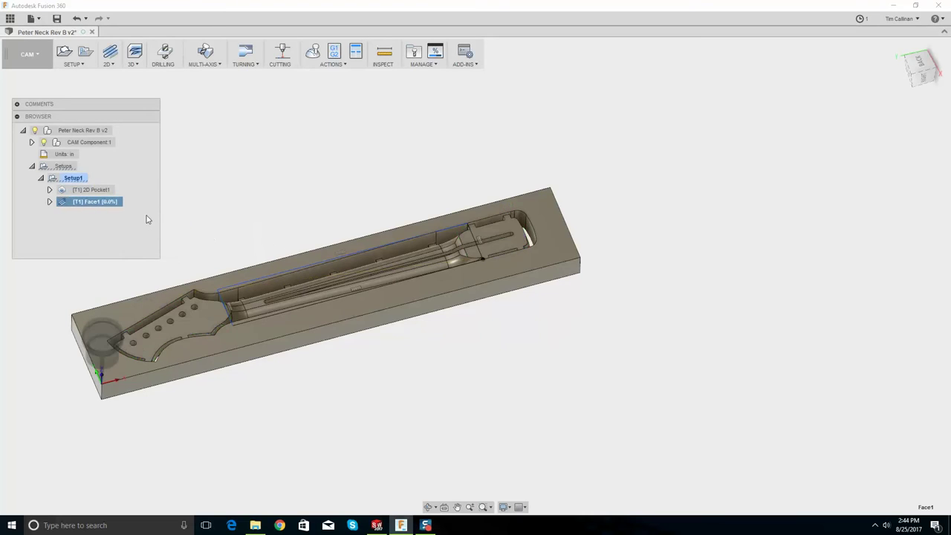
- Start a 3D Adaptive Clearing operation bounded by the sketched rectangle around the neck shaft, with tool containment set to tool center on boundary
click(133, 62)
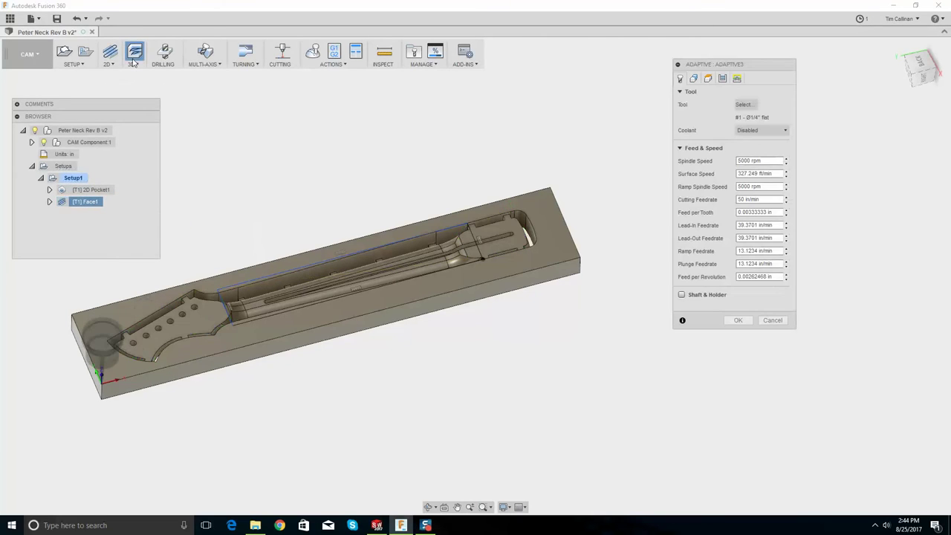
click(693, 79)
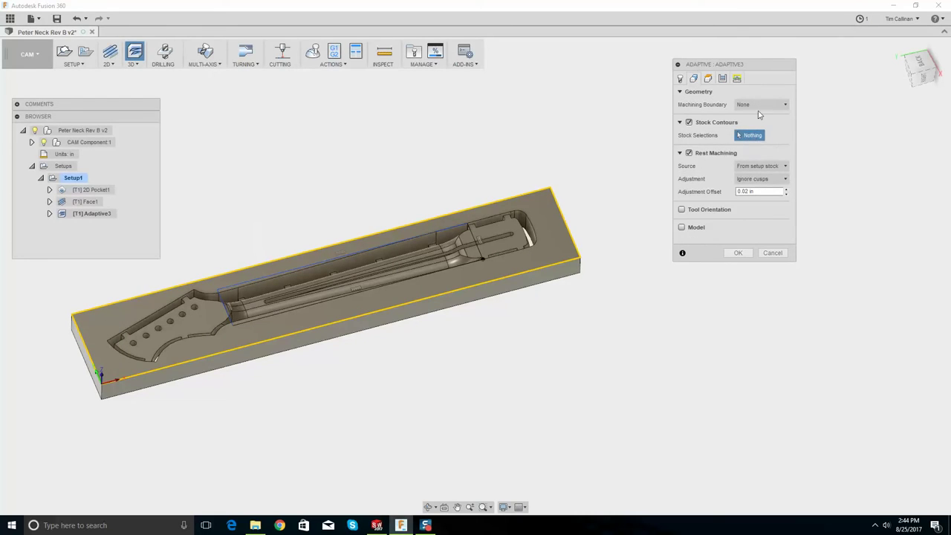
click(761, 104)
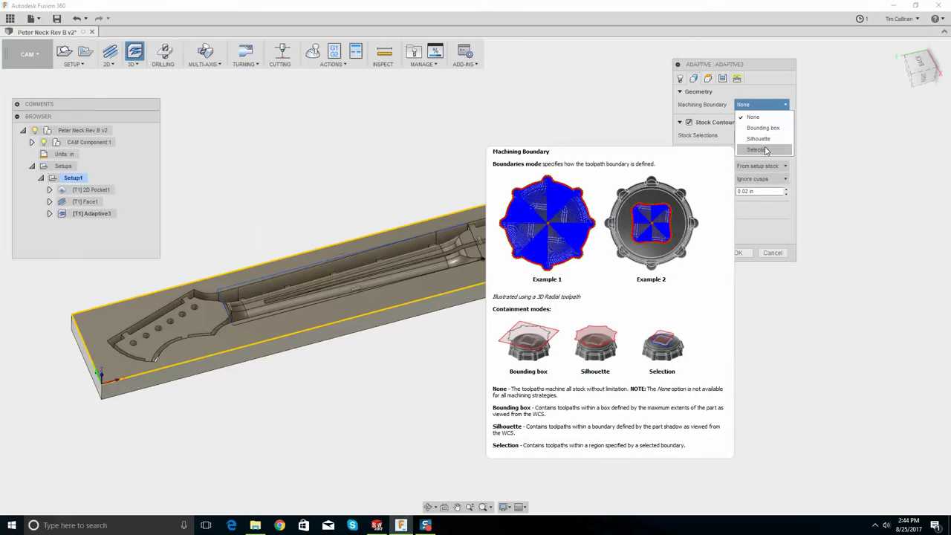
click(758, 149)
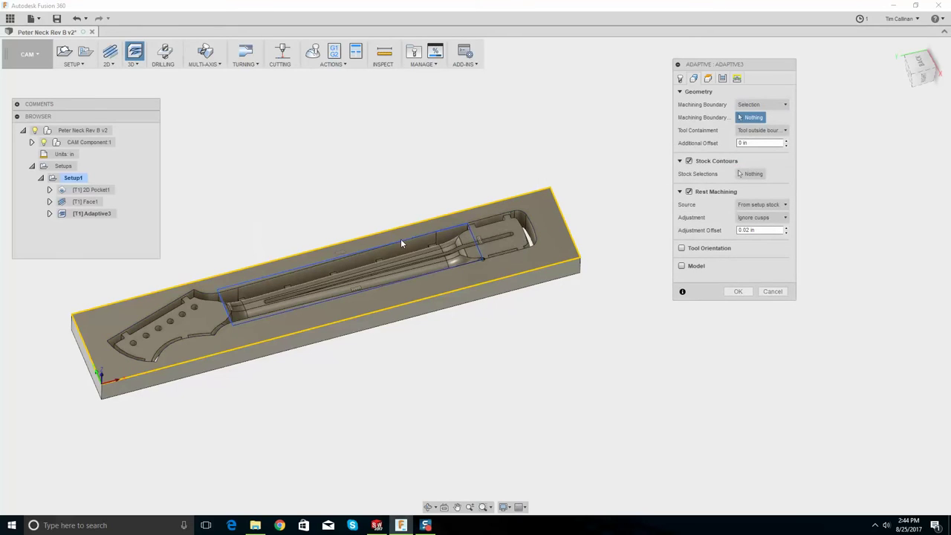
click(233, 286)
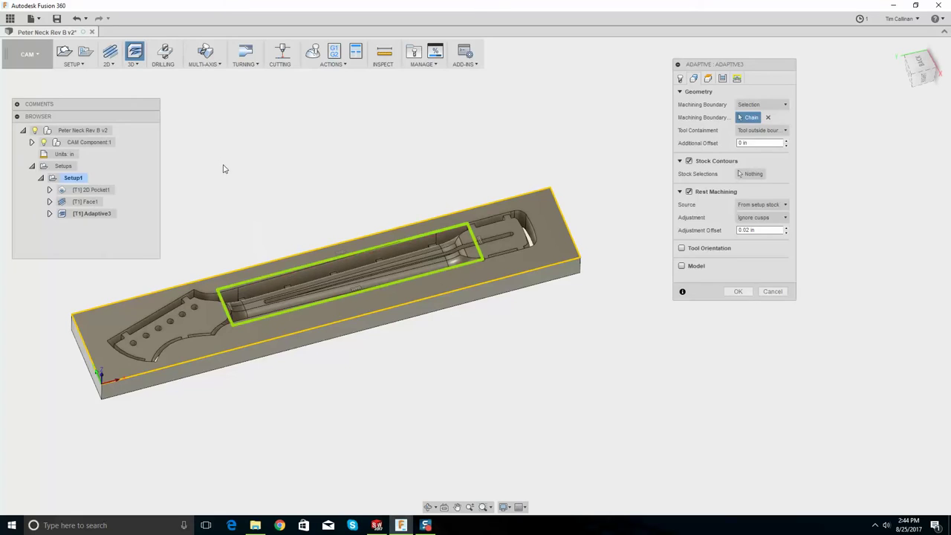
scroll(250, 240, up, 1)
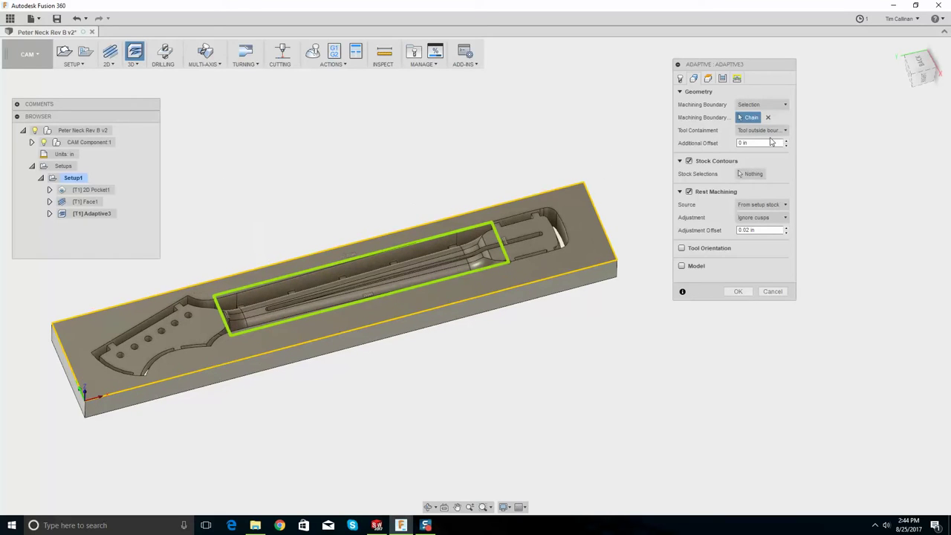
click(773, 130)
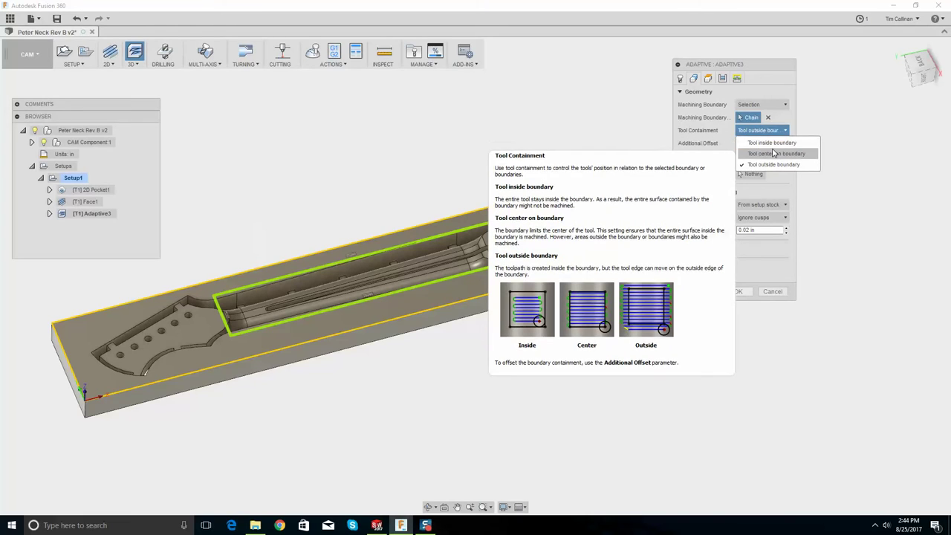
click(774, 153)
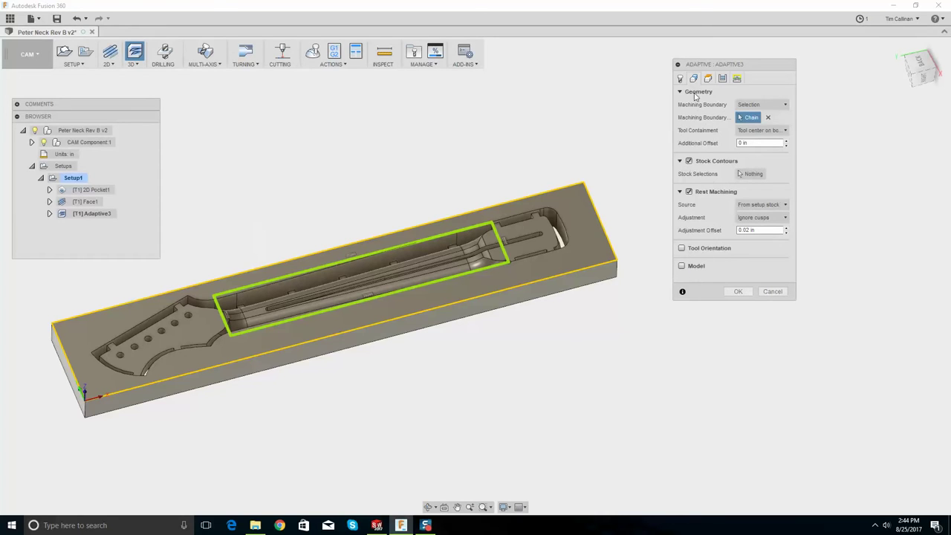
- Review the heights and passes of the adaptive operation, keep their settings, and generate its toolpath
click(709, 79)
shift+middle_drag(431, 254, 400, 209)
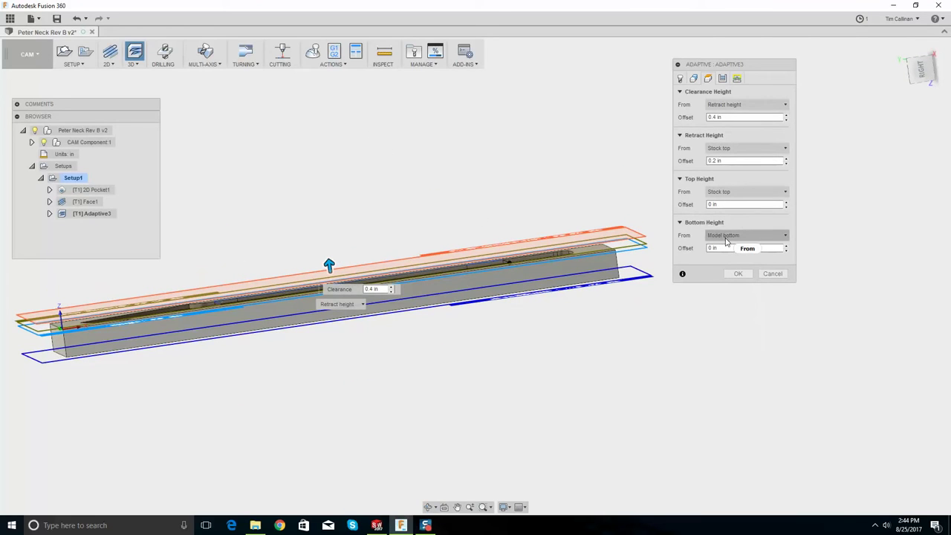
shift+middle_drag(622, 227, 667, 98)
click(722, 78)
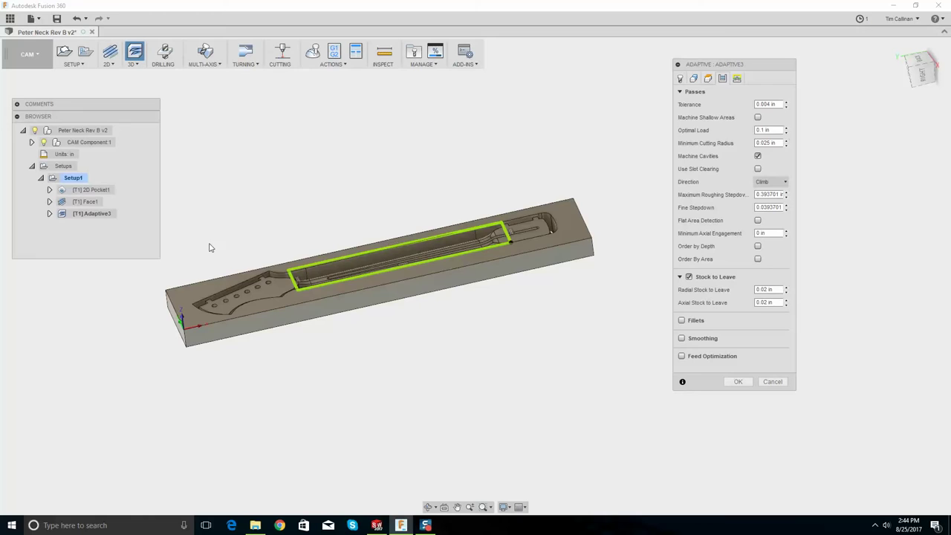
scroll(439, 239, up, 3)
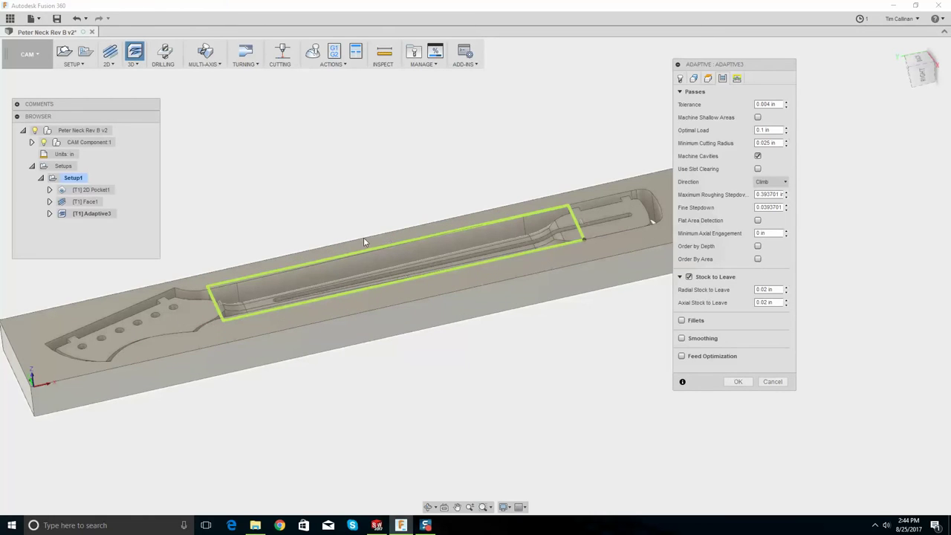
shift+middle_drag(364, 237, 387, 235)
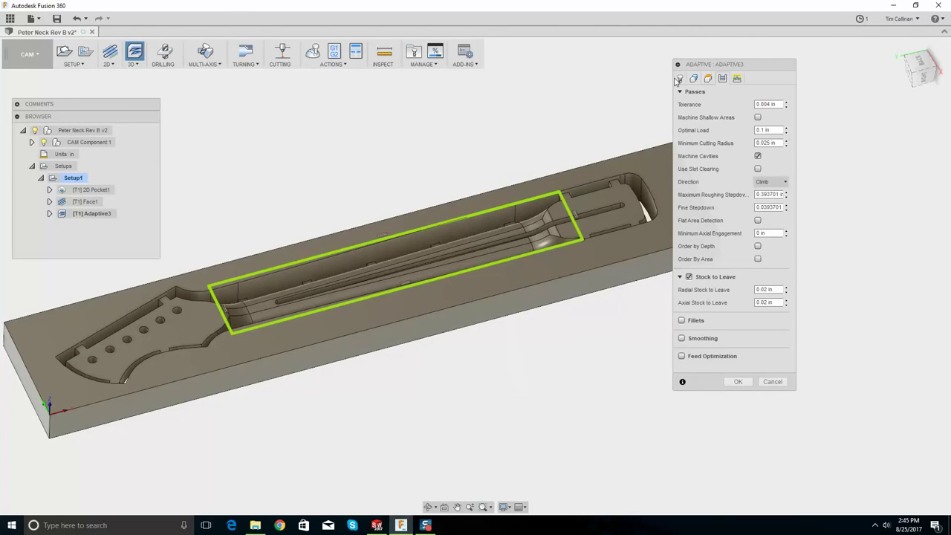
click(738, 382)
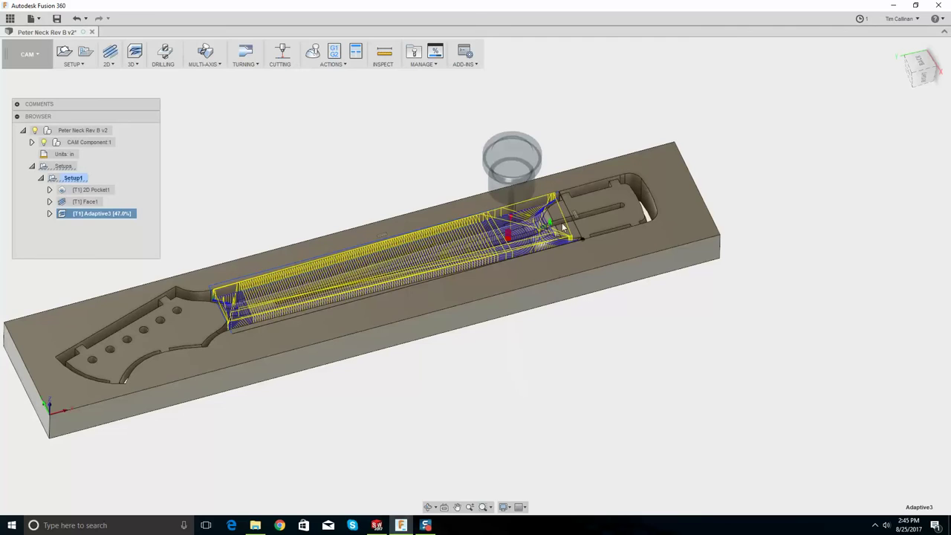
- Examine the adaptive toolpath along the neck shaft, at the heel transition, around the tabs and at the headstock transition
scroll(563, 231, up, 5)
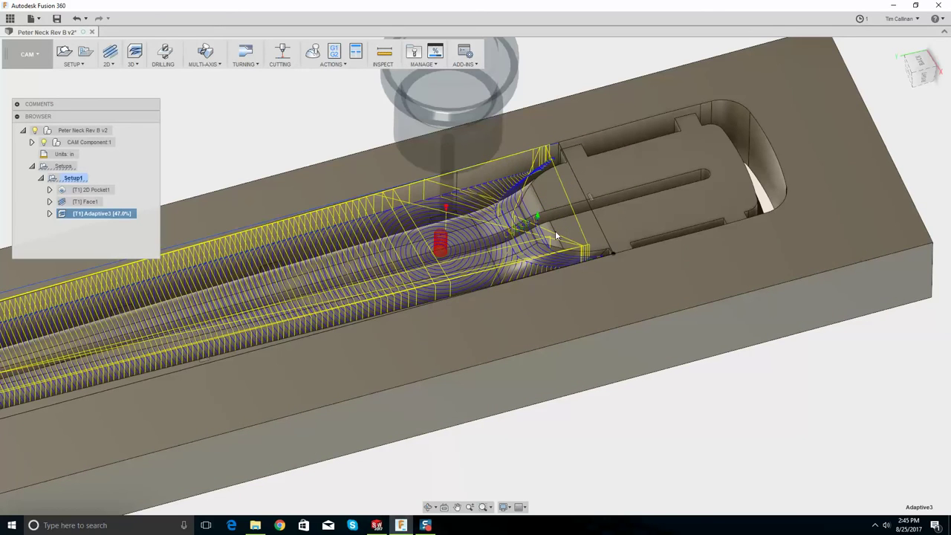
scroll(555, 230, down, 5)
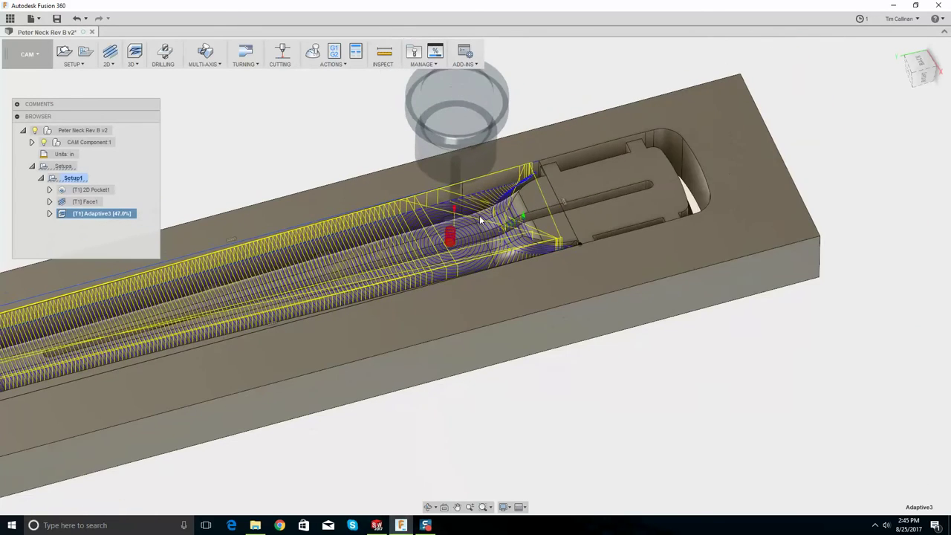
shift+middle_drag(470, 223, 471, 252)
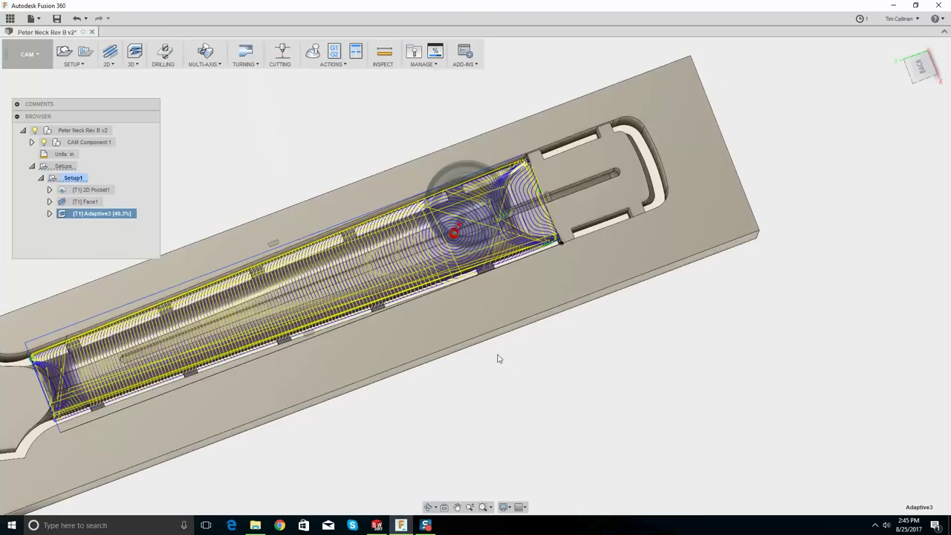
shift+middle_drag(499, 359, 480, 331)
shift+middle_drag(382, 269, 281, 318)
scroll(266, 356, up, 5)
scroll(338, 318, down, 4)
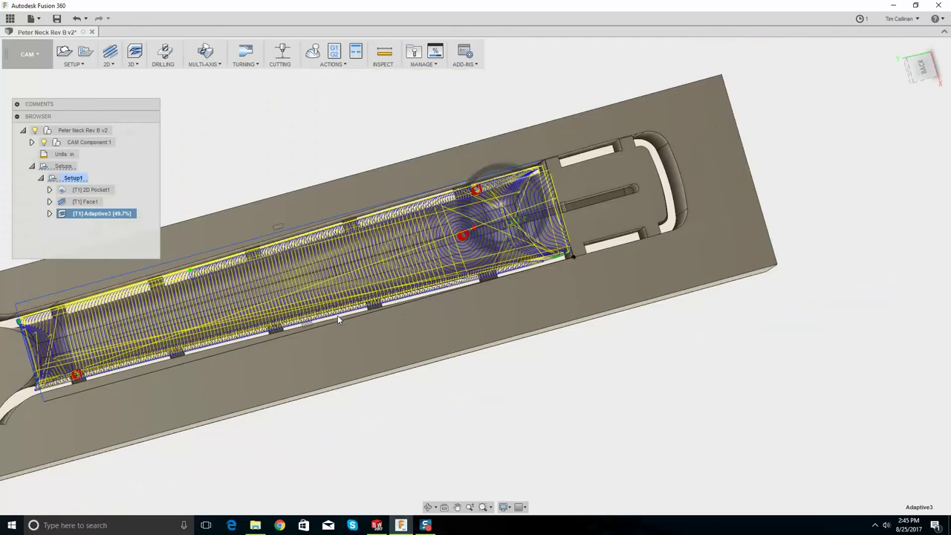
scroll(337, 315, down, 3)
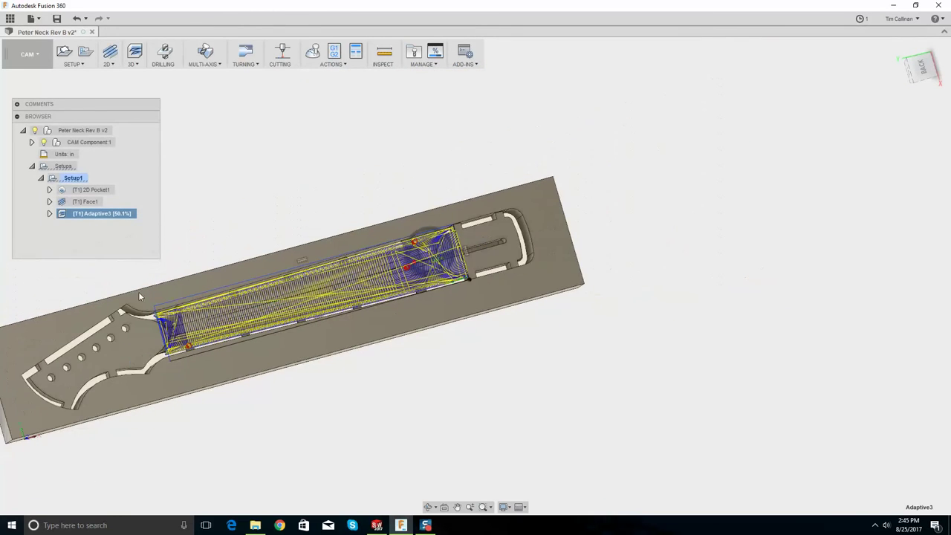
scroll(116, 290, up, 4)
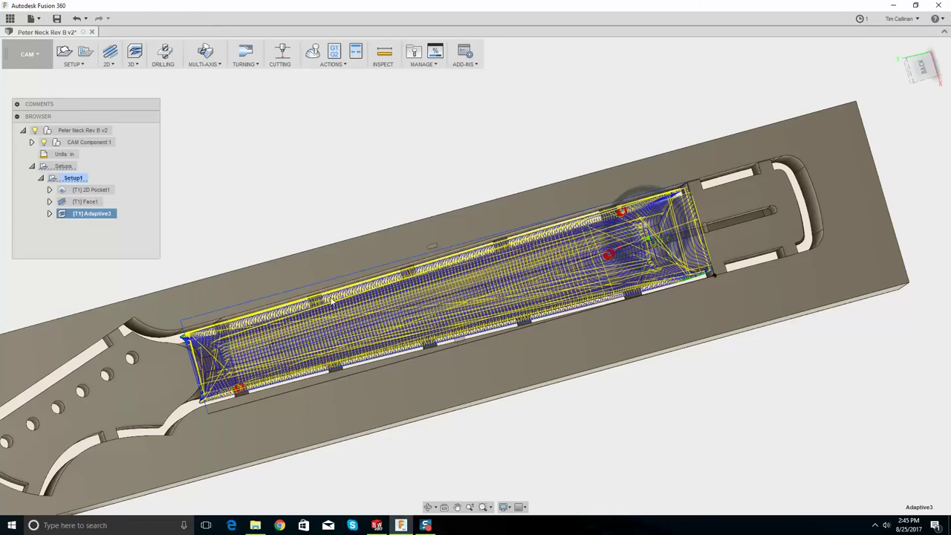
scroll(332, 301, down, 2)
scroll(494, 269, up, 5)
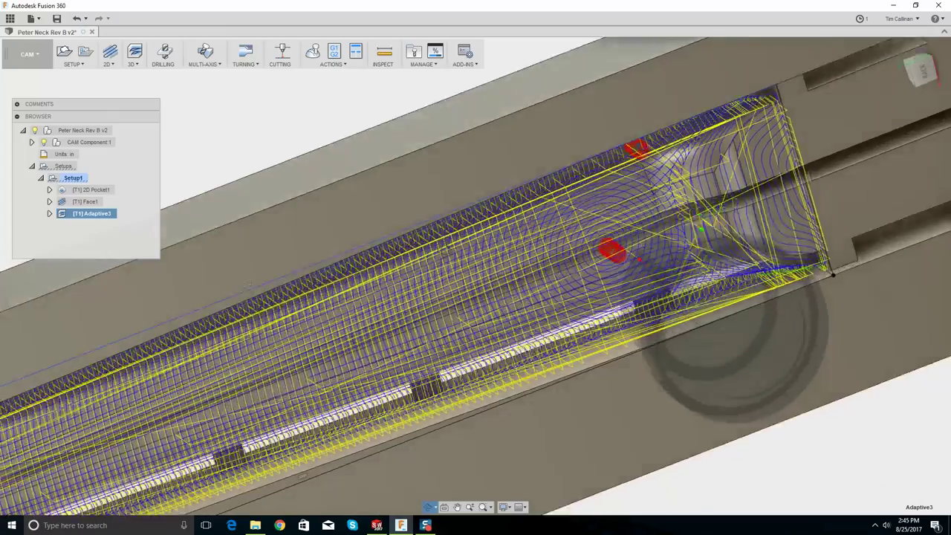
shift+middle_drag(494, 269, 438, 237)
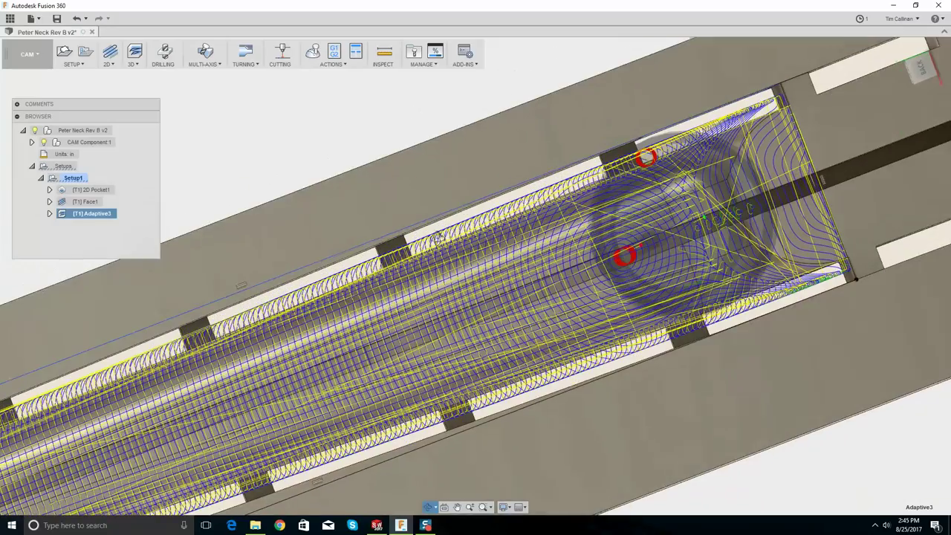
key(F6)
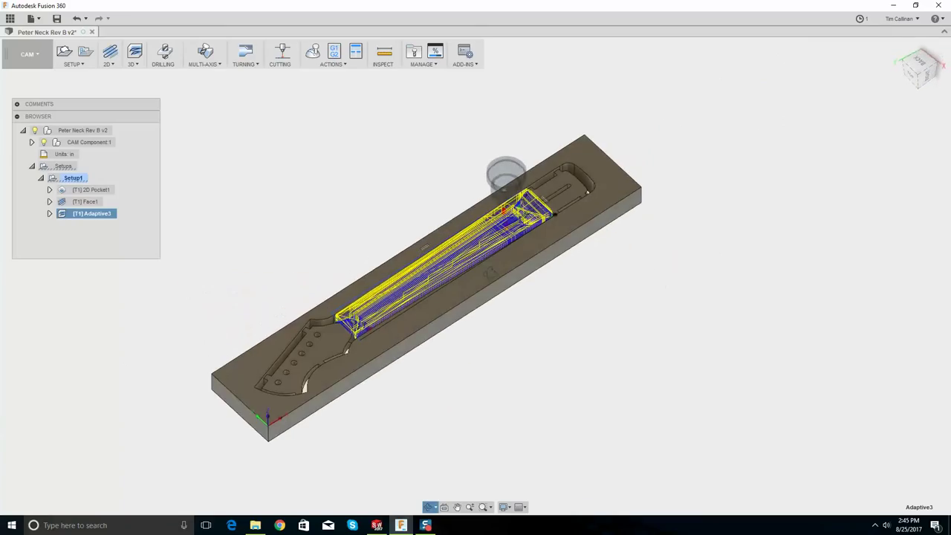
scroll(336, 290, up, 5)
shift+middle_drag(372, 341, 439, 298)
shift+middle_drag(401, 355, 456, 399)
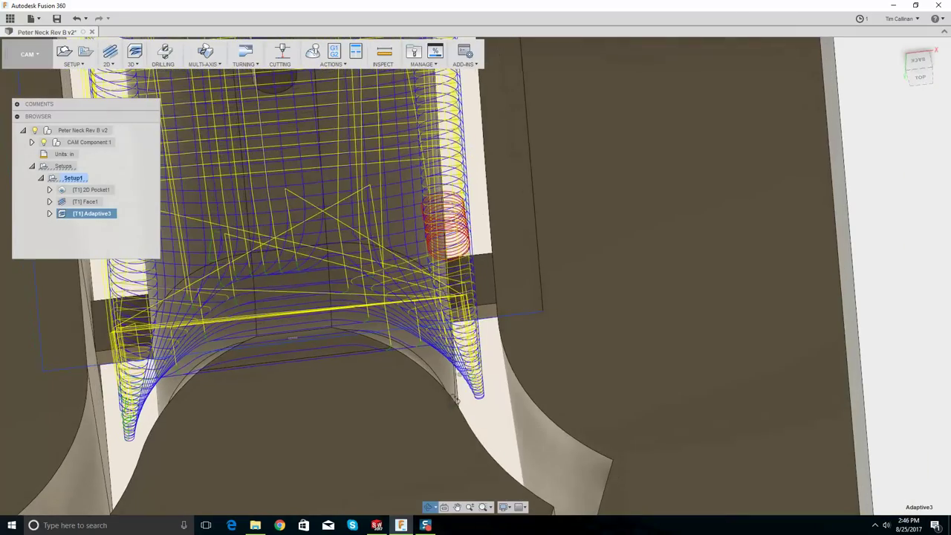
key(F6)
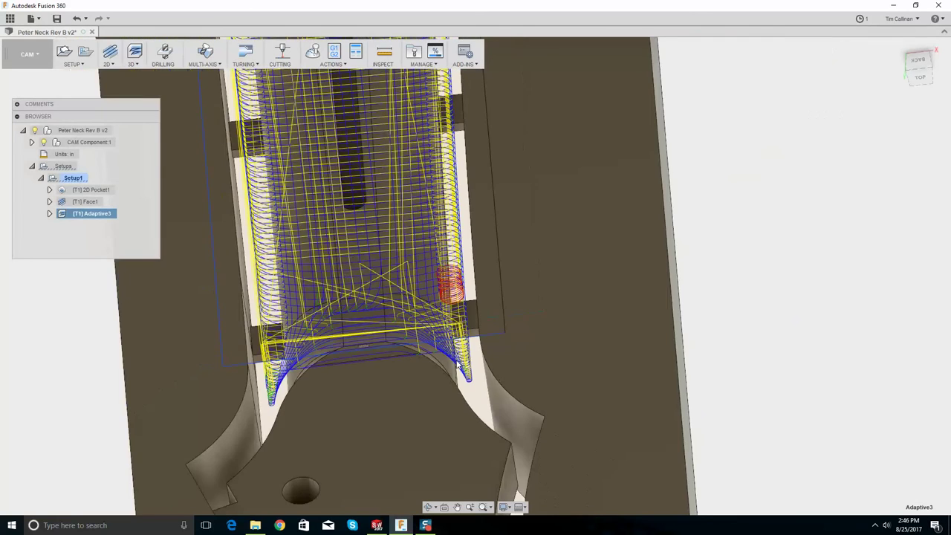
- Check the machining time of the adaptive clearing operation
right_click(98, 215)
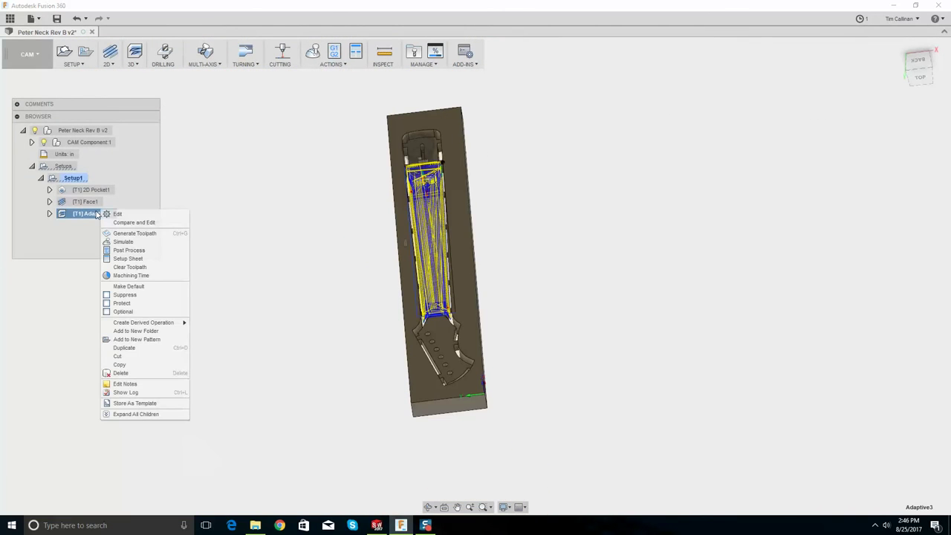
click(153, 277)
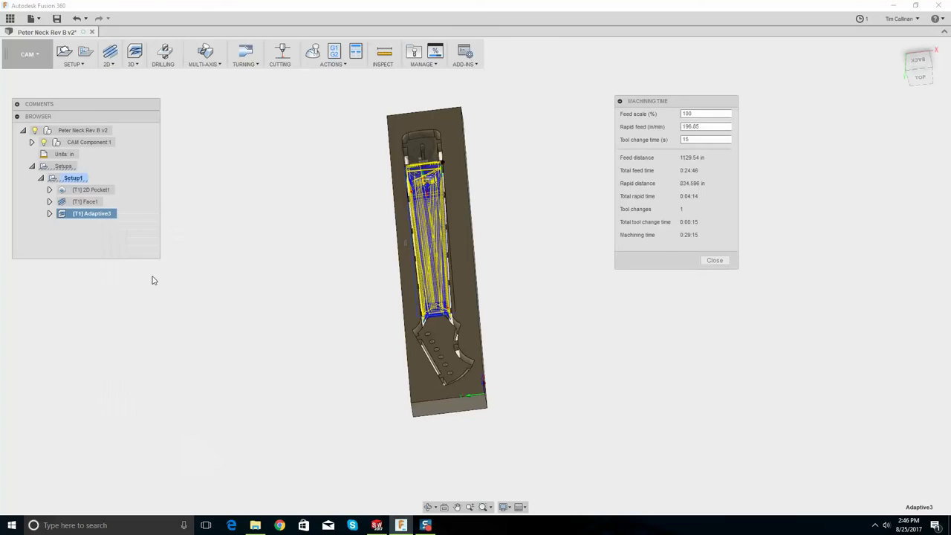
click(714, 260)
- Deselect the adaptive clearing operation and hide the CAM component
shift+middle_drag(488, 302, 400, 206)
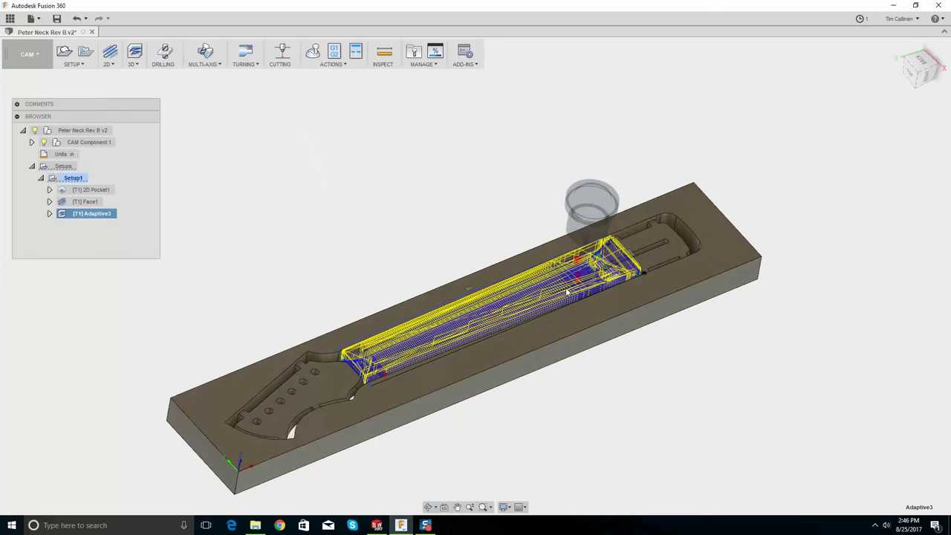
scroll(561, 294, up, 2)
shift+middle_drag(561, 293, 379, 271)
click(200, 250)
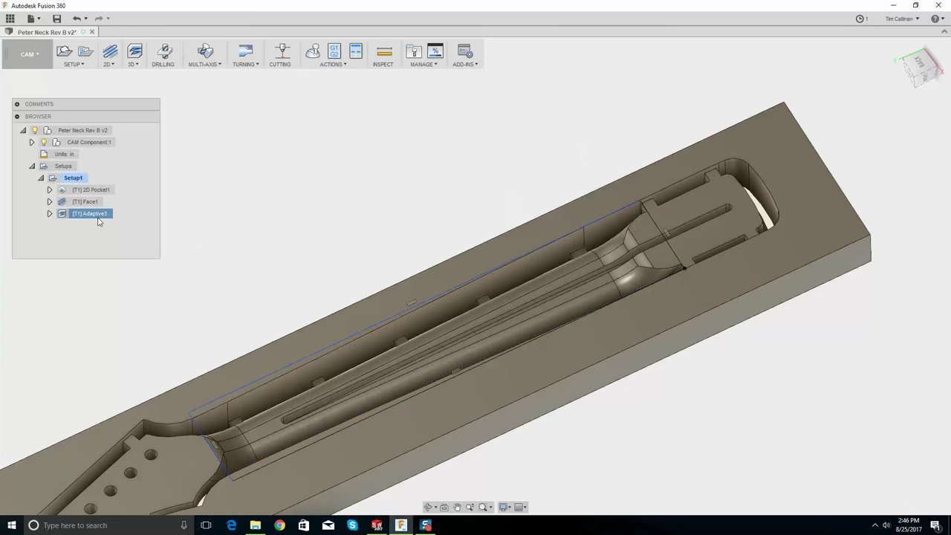
scroll(289, 258, down, 2)
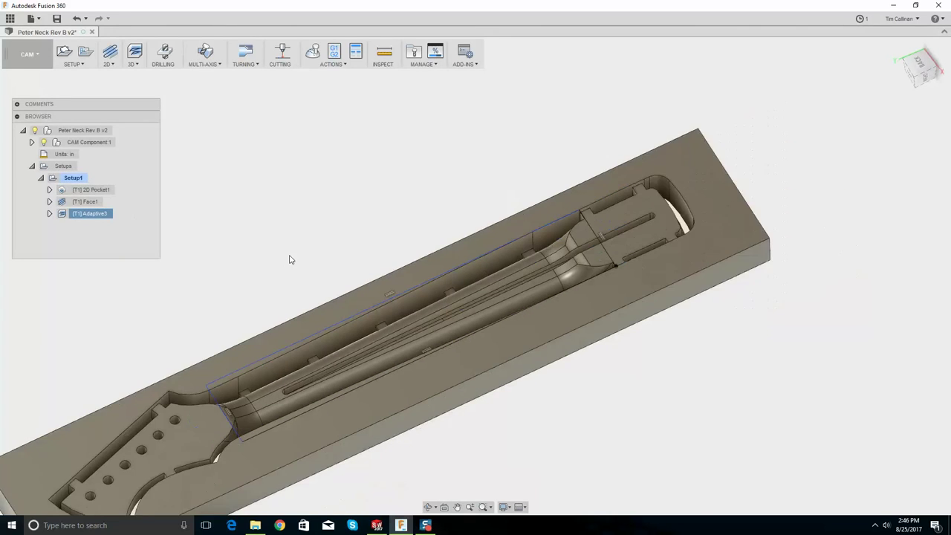
right_click(526, 324)
key(Escape)
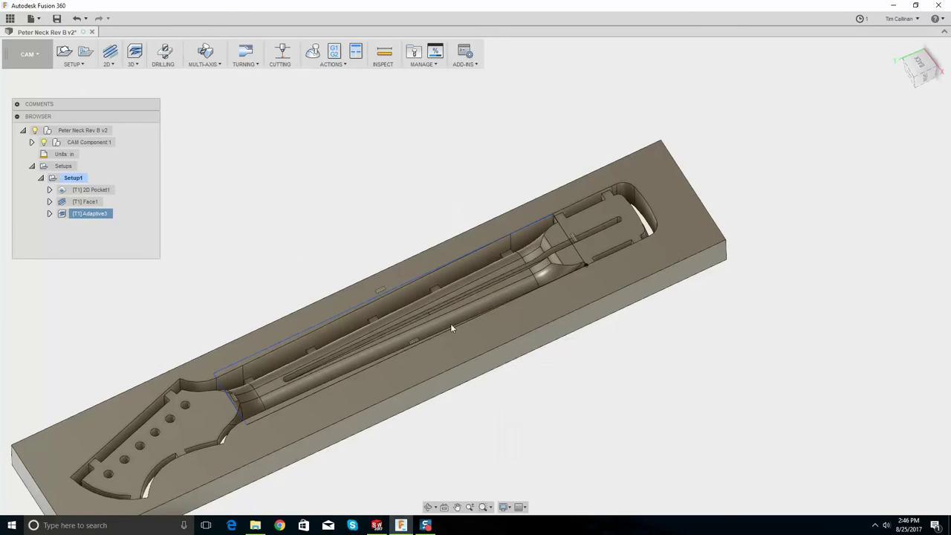
click(75, 144)
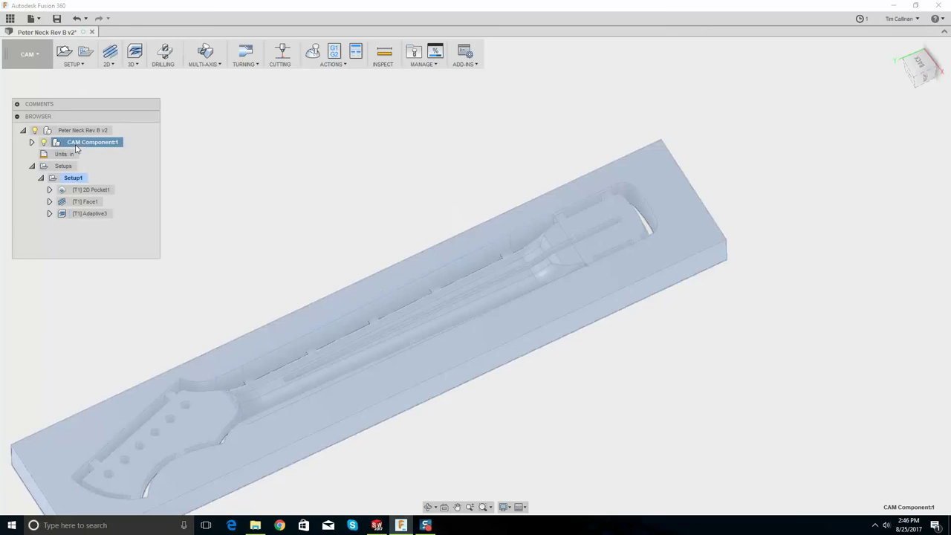
click(43, 142)
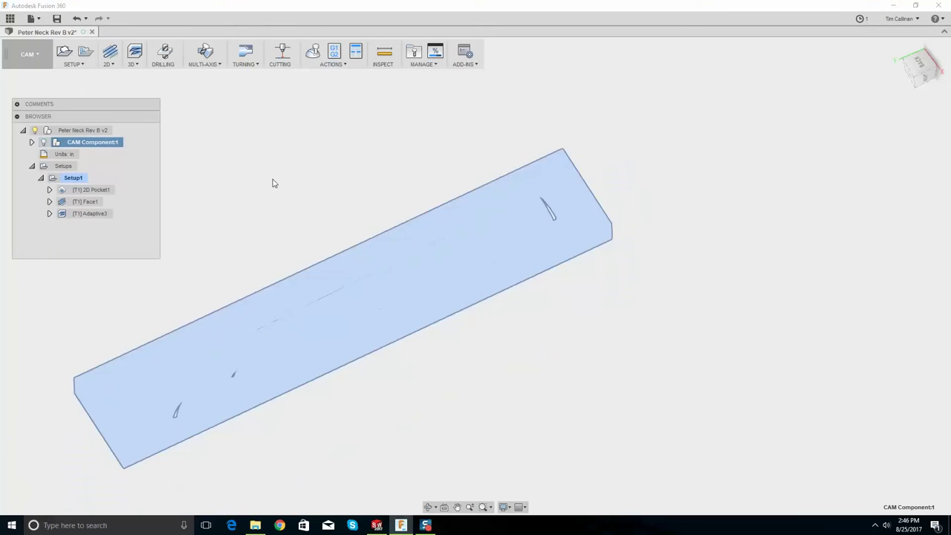
- Open a simulation of the 2D pocket, face and adaptive operations together
click(410, 211)
click(69, 190)
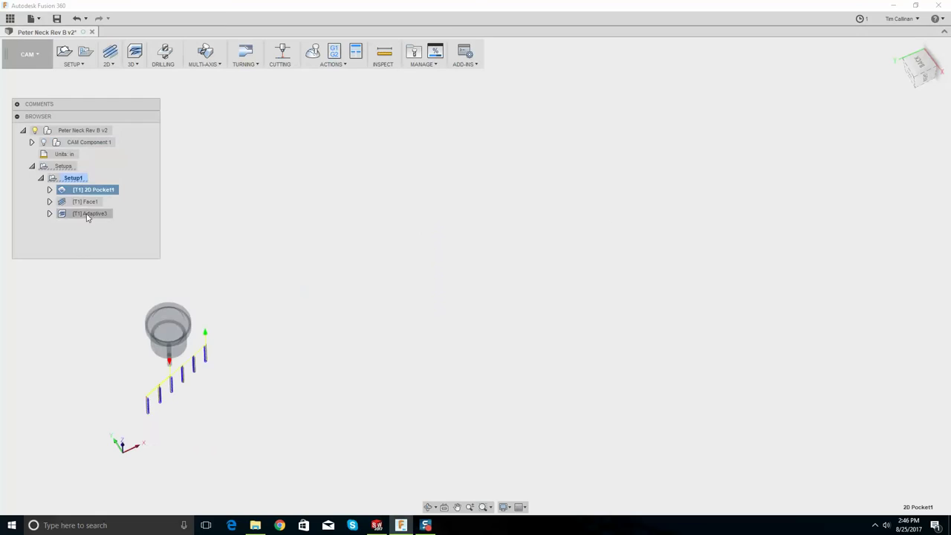
shift+click(86, 214)
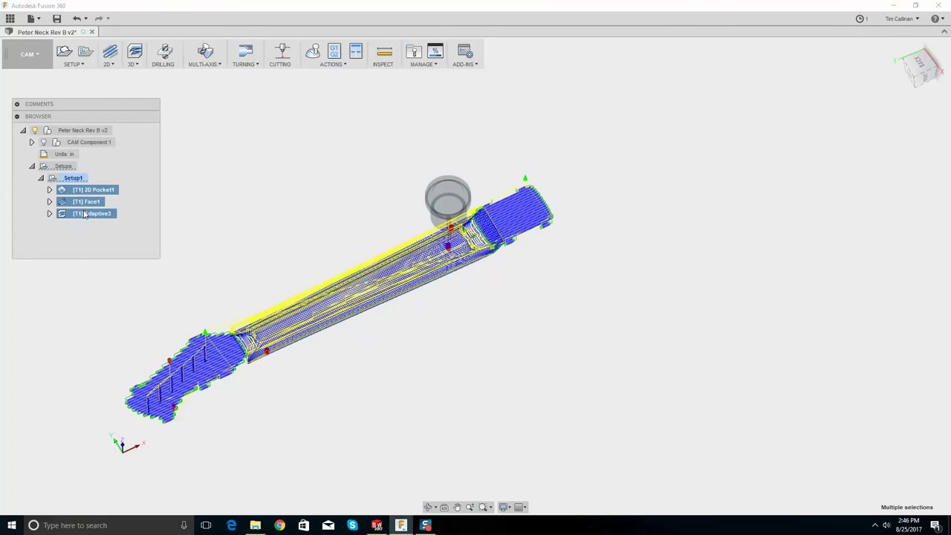
right_click(85, 215)
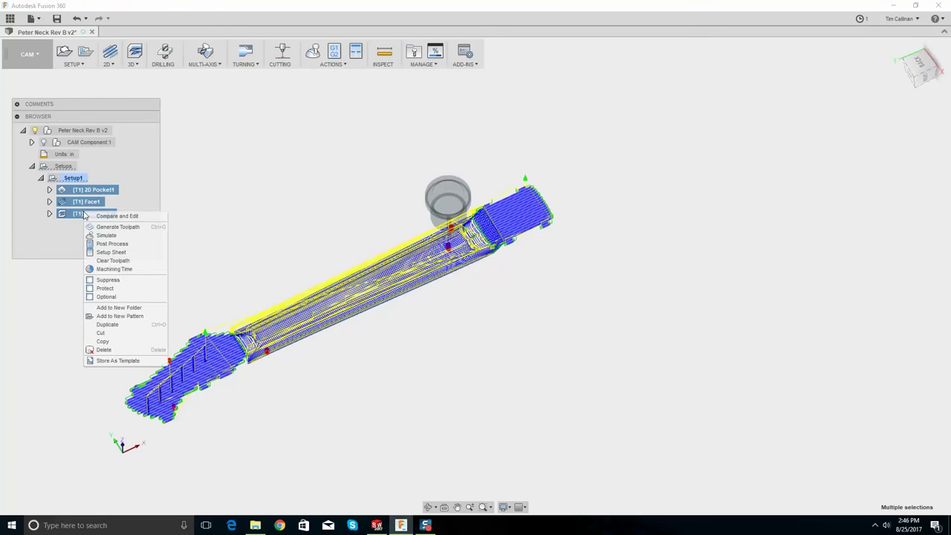
click(104, 236)
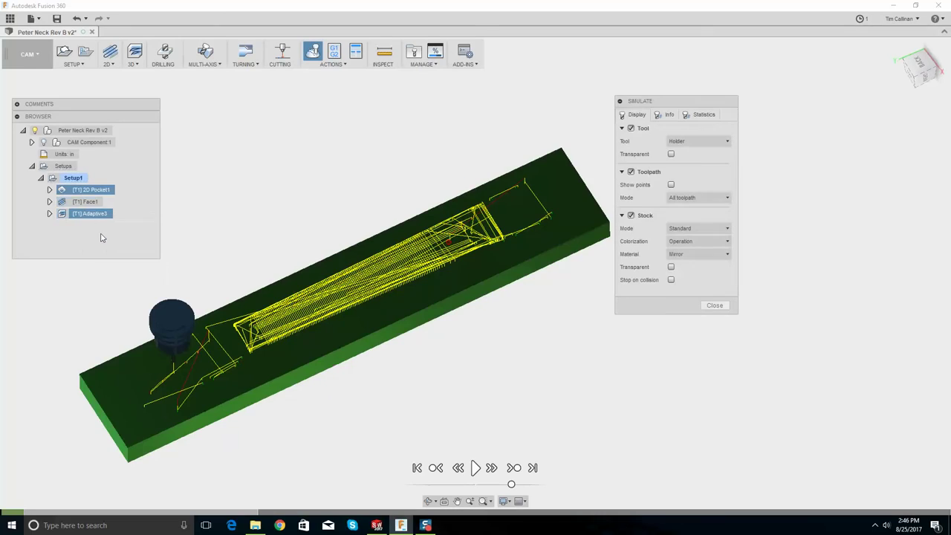
- Hide the toolpath, make the stock transparent and play the simulation
click(631, 173)
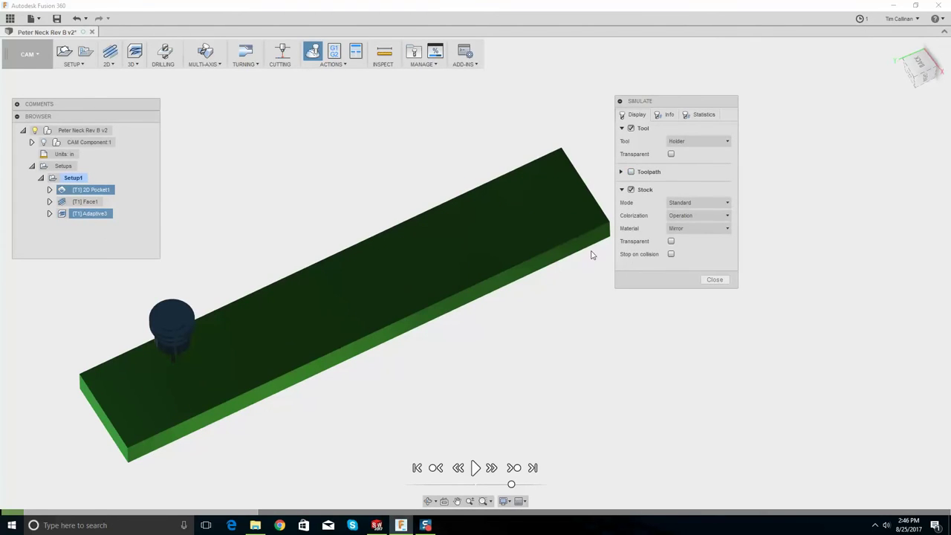
click(671, 242)
click(672, 241)
click(672, 241)
click(475, 468)
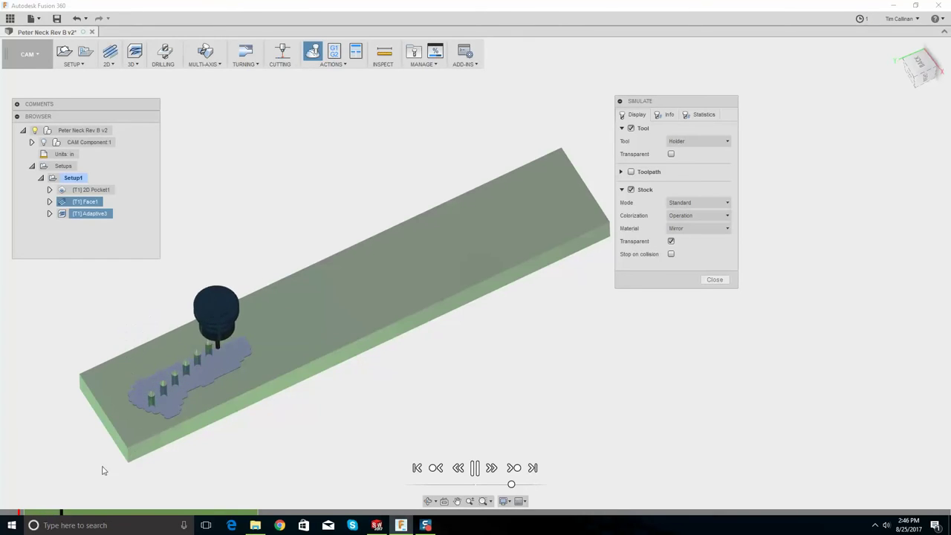
- Watch the simulated facing of the headstock around the tuner holes, then speed up the playback
scroll(175, 345, up, 5)
scroll(176, 353, down, 6)
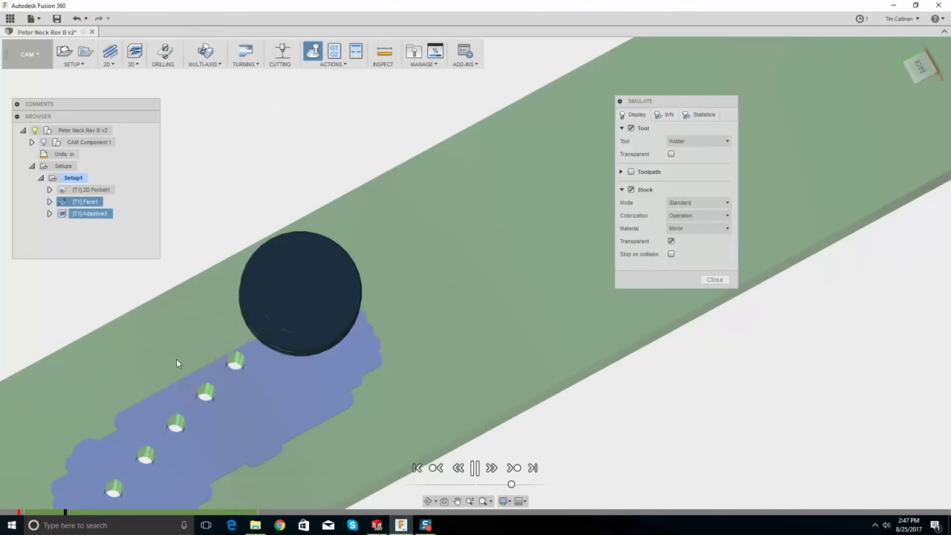
shift+middle_drag(225, 429, 226, 405)
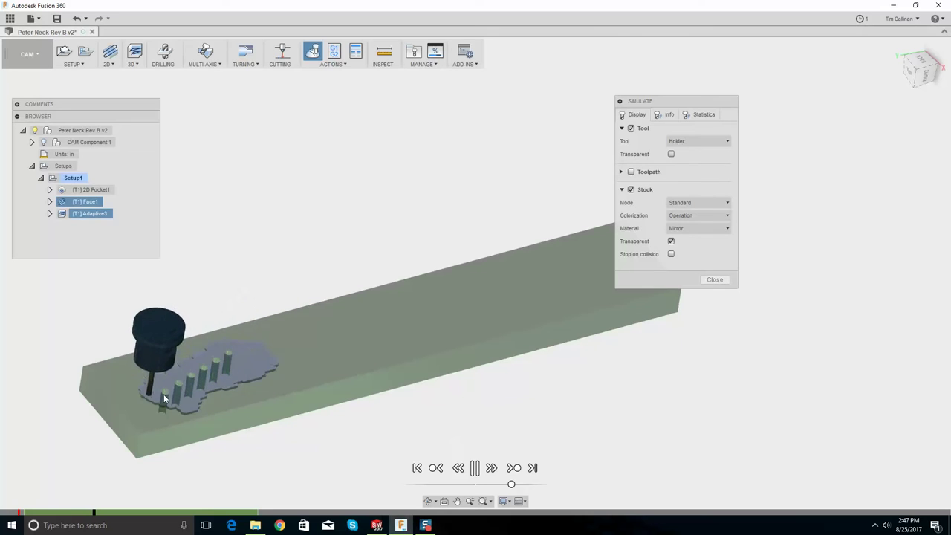
scroll(215, 330, up, 2)
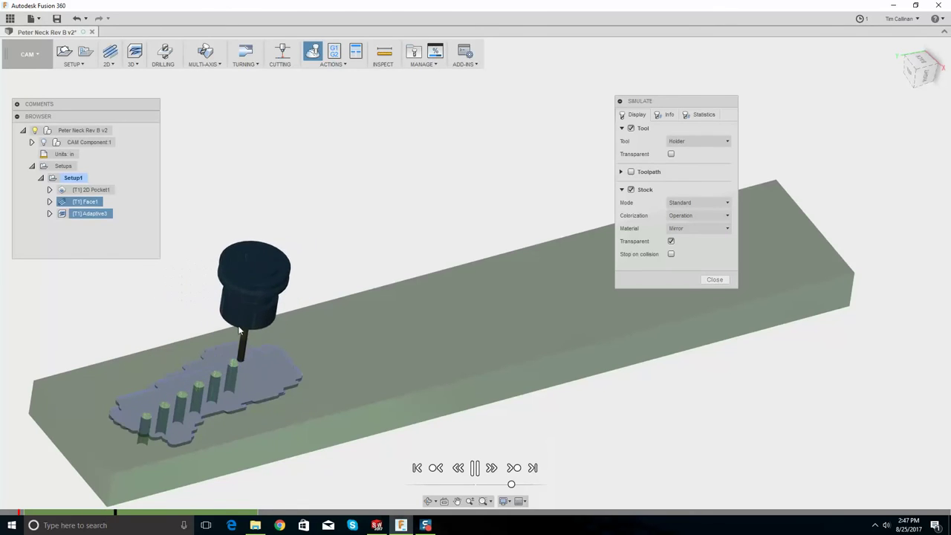
mouse_move(238, 325)
shift+middle_down()
mouse_move(308, 233)
mouse_move(248, 335)
shift+middle_up()
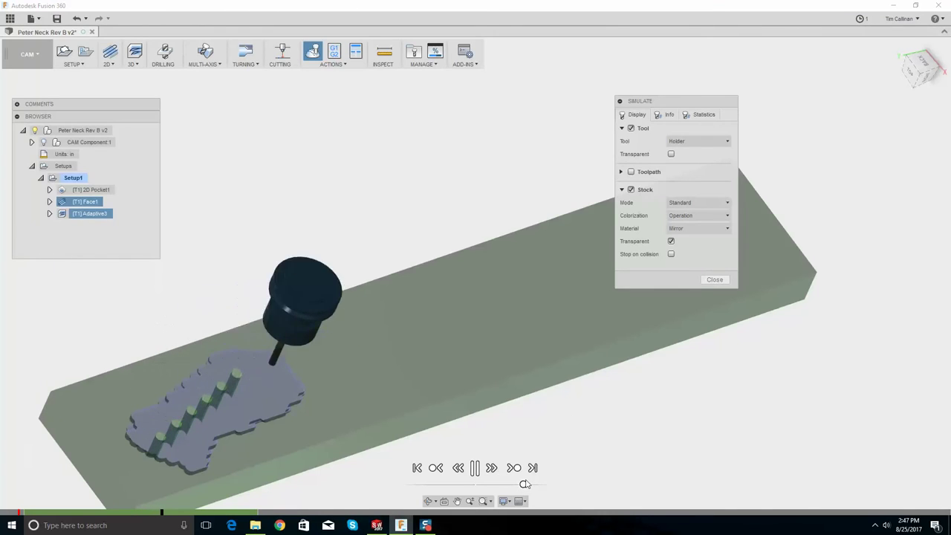
scroll(508, 325, down, 3)
scroll(508, 326, down, 1)
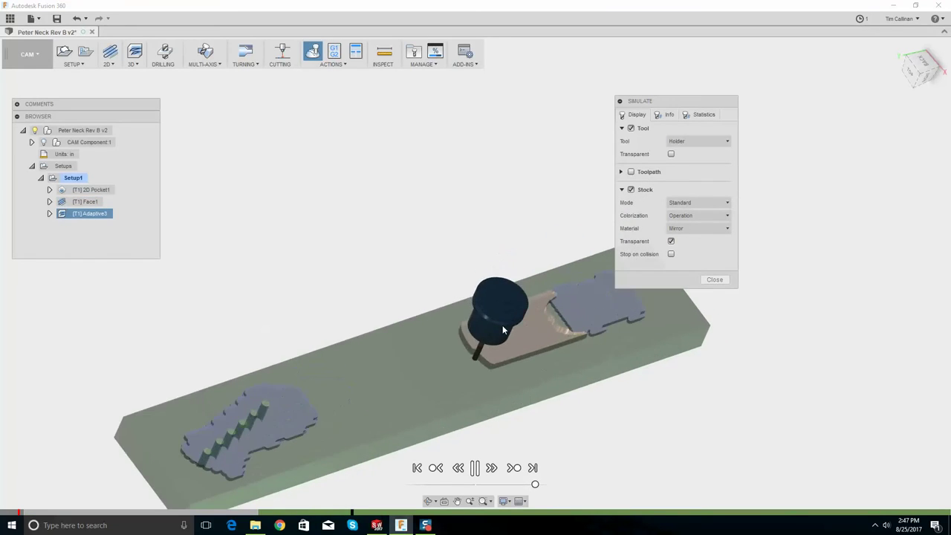
- Watch the adaptive clearing cut the neck shaft and inspect the stepped stock left at the headstock transition
scroll(496, 330, up, 2)
scroll(476, 336, down, 2)
scroll(397, 416, up, 2)
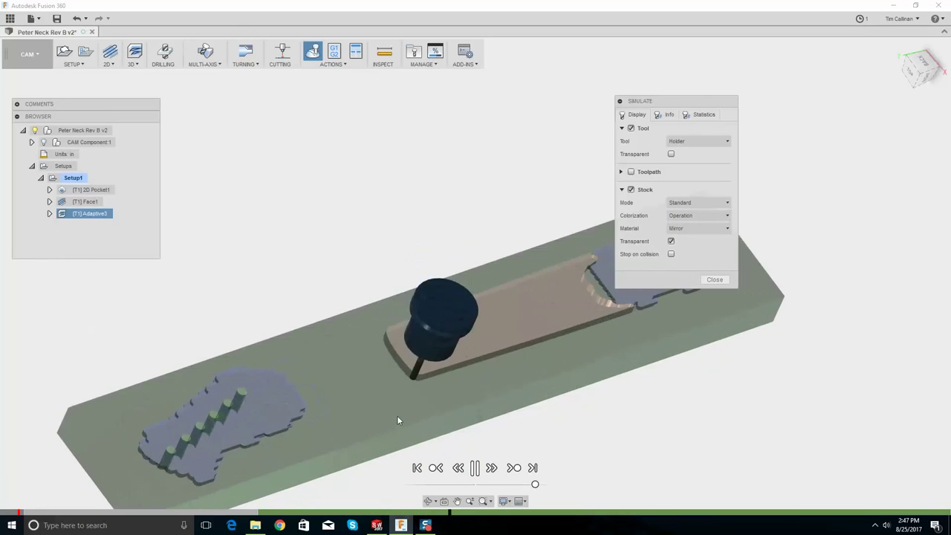
shift+middle_drag(397, 415, 480, 331)
scroll(520, 290, down, 2)
scroll(580, 226, up, 2)
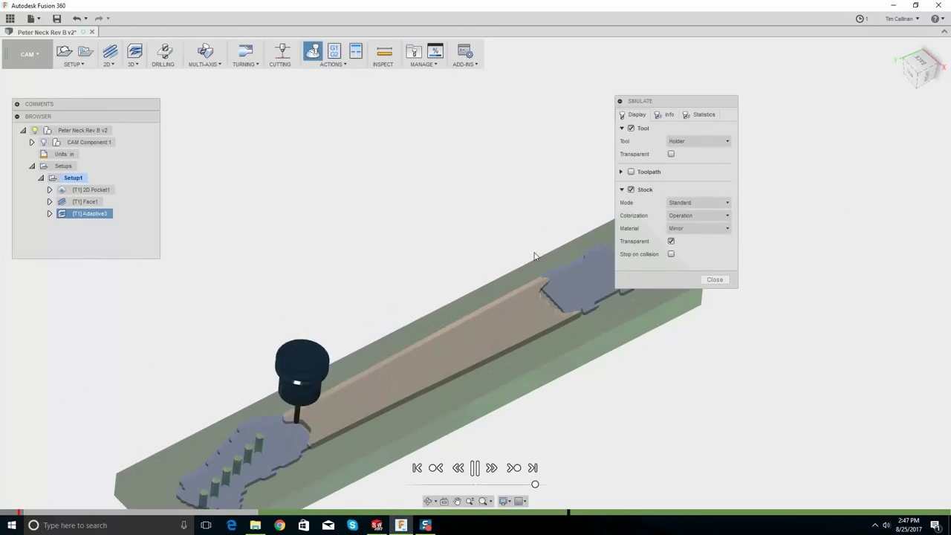
scroll(480, 315, up, 2)
scroll(480, 314, down, 2)
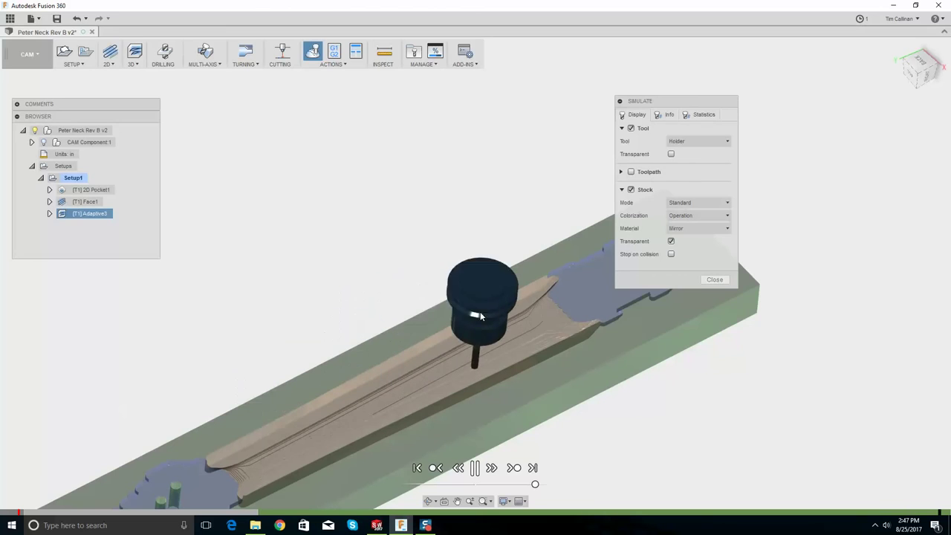
shift+middle_drag(537, 388, 149, 399)
scroll(338, 330, up, 8)
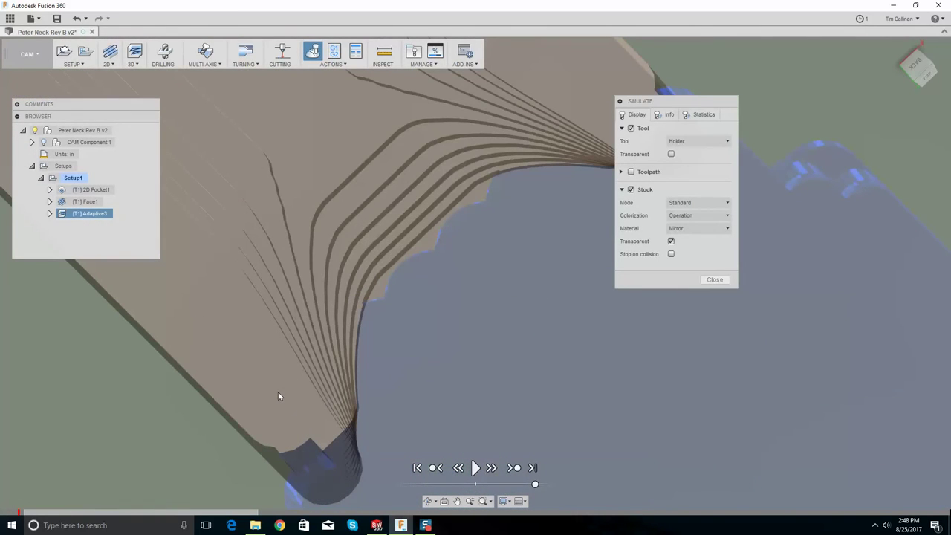
- Close the simulation, show the CAM component and clear the operation selection
click(715, 280)
scroll(228, 268, down, 6)
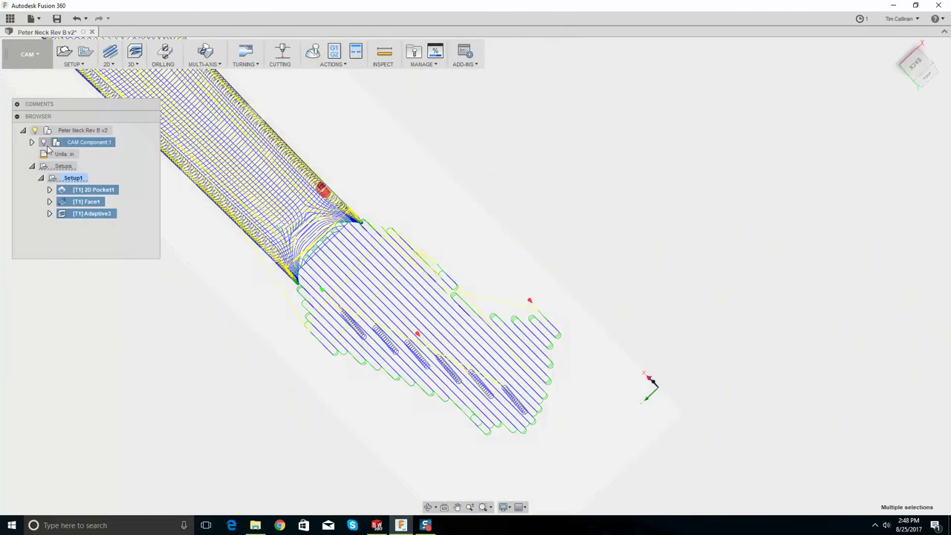
click(43, 142)
scroll(372, 245, down, 3)
click(381, 245)
- Examine the neck shaft's side walls and the boundary sketch near the headstock transition
scroll(423, 221, down, 4)
shift+middle_drag(422, 220, 324, 242)
scroll(324, 242, up, 5)
scroll(213, 212, up, 3)
scroll(238, 232, up, 6)
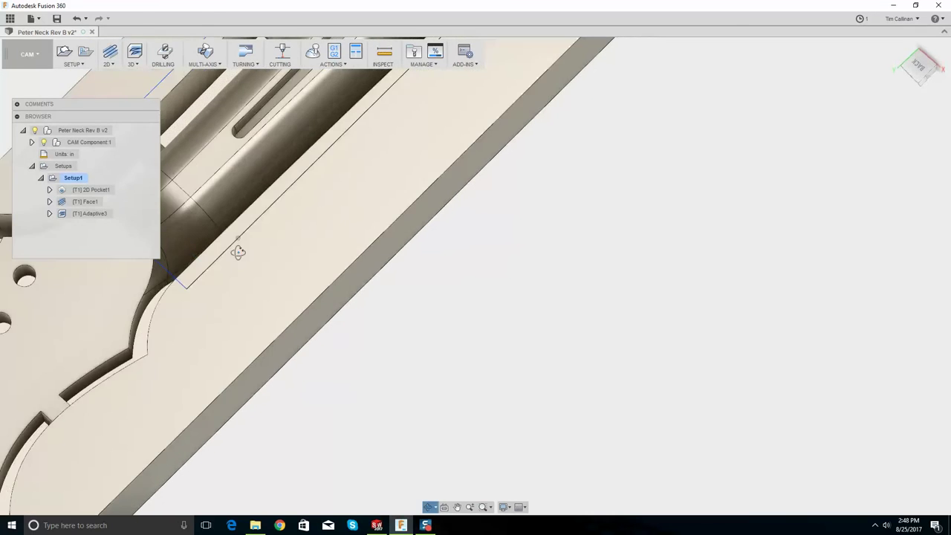
scroll(229, 220, up, 4)
scroll(227, 209, down, 4)
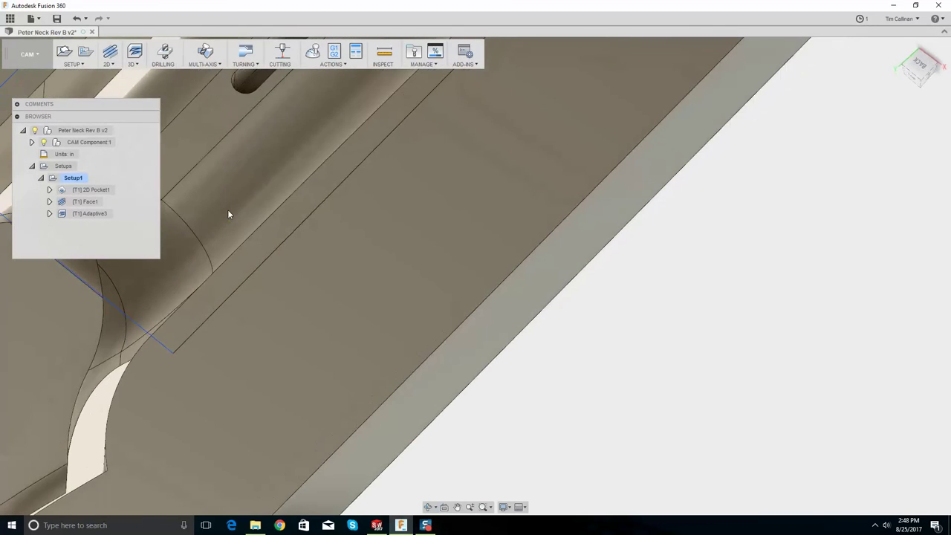
scroll(228, 214, down, 3)
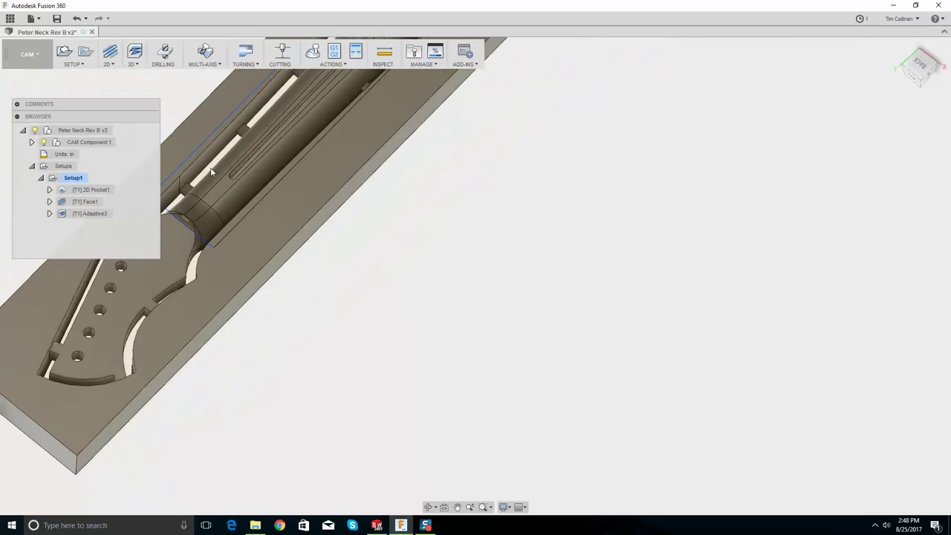
- Start a 3D Contour operation with the 1/4" flat tool and set its cutting feedrate to 50 in/min
click(135, 63)
click(135, 64)
click(138, 65)
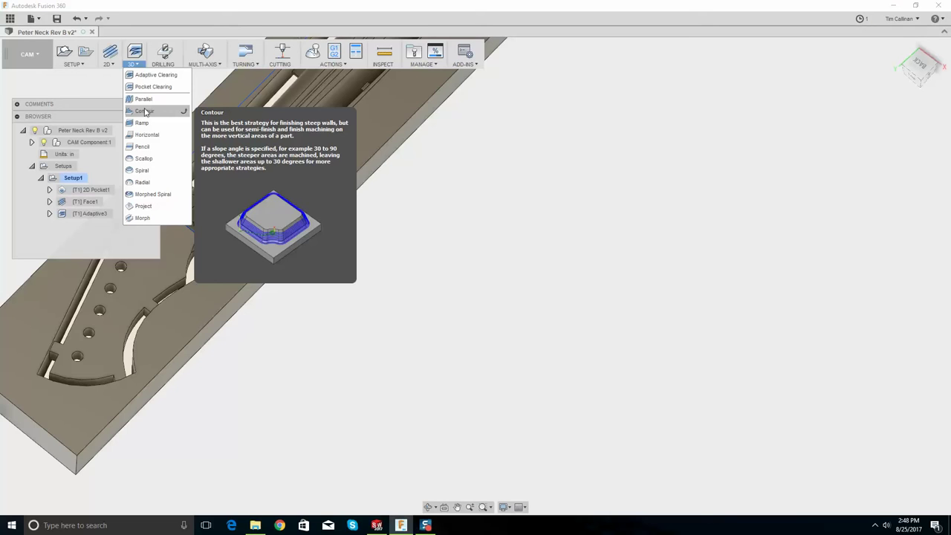
click(145, 111)
scroll(363, 220, down, 4)
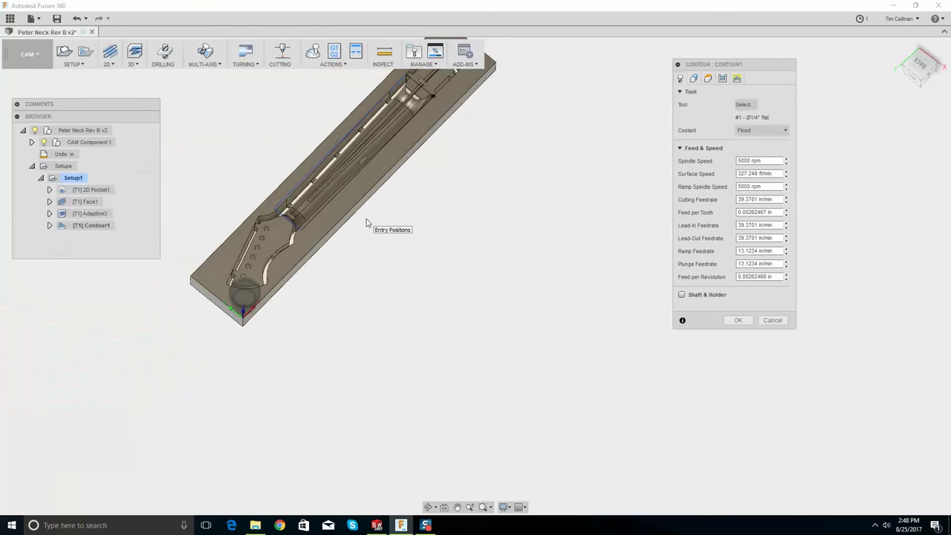
shift+middle_drag(365, 222, 298, 191)
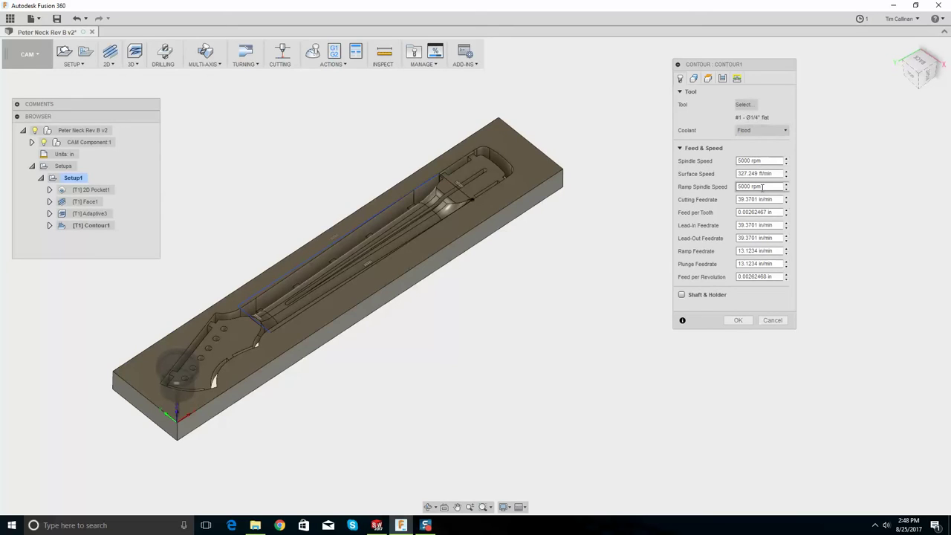
click(740, 199)
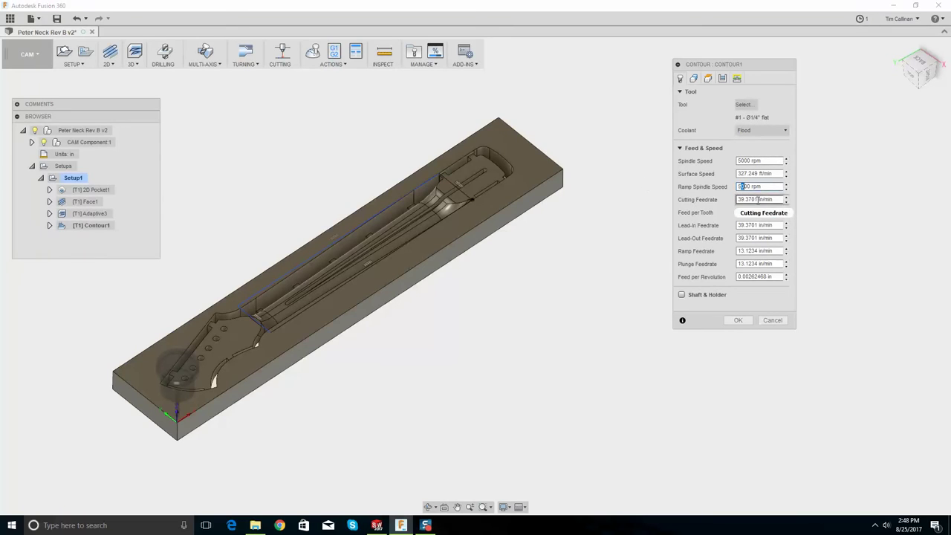
text(50)
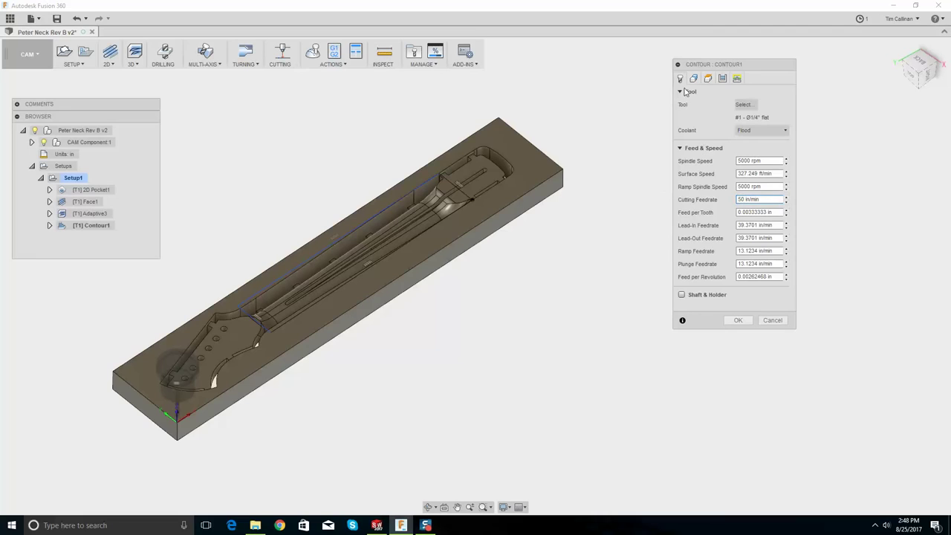
- Set the contour's machining boundary to Selection, pick the rectangle around the neck shaft, and keep tool containment at tool center on boundary
click(696, 79)
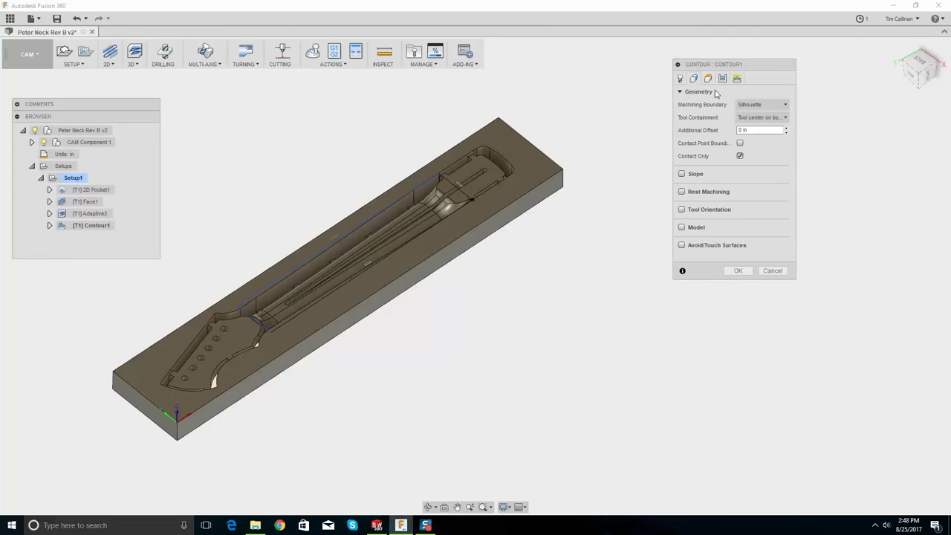
click(761, 104)
click(755, 116)
click(397, 202)
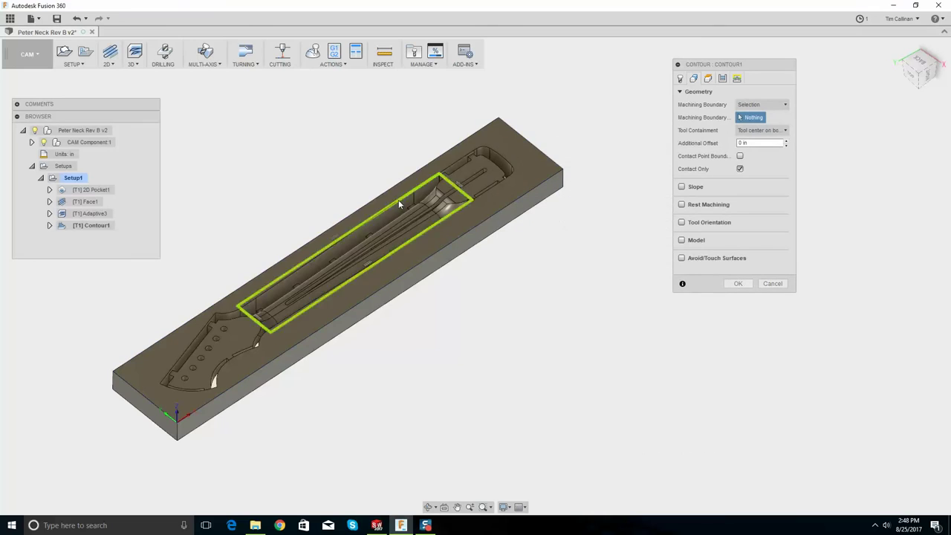
click(761, 130)
click(718, 157)
- Enable rest machining from previous operations, ignoring cusps with a 0.02 in adjustment offset
click(684, 205)
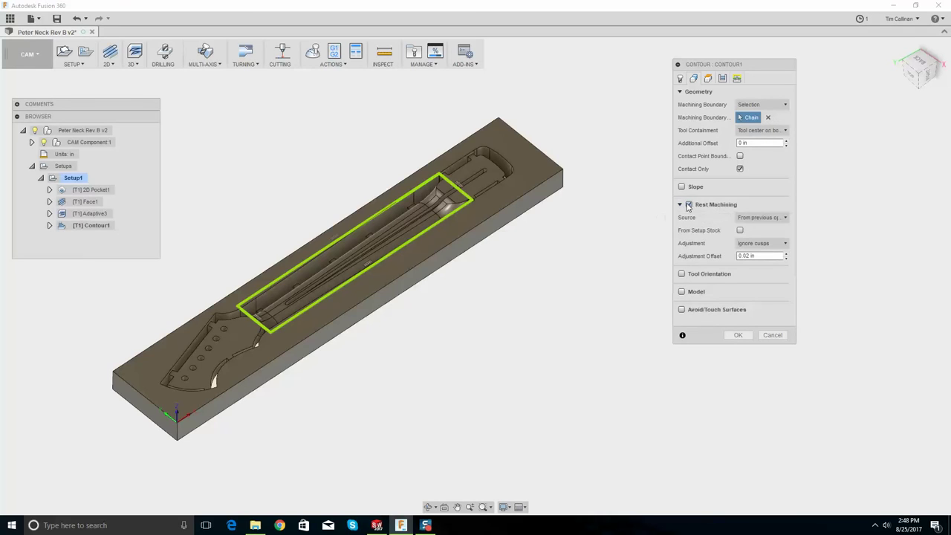
click(746, 218)
click(746, 218)
scroll(352, 269, up, 5)
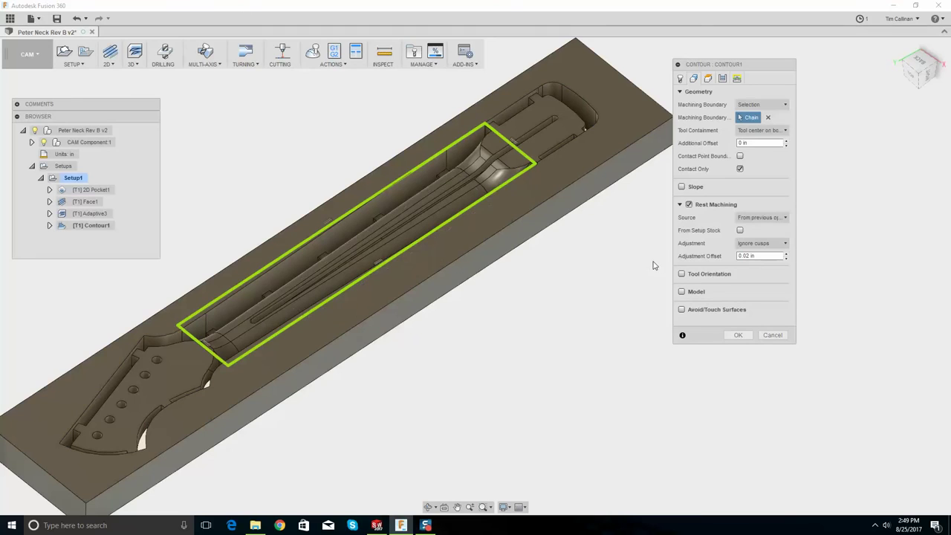
scroll(416, 184, up, 3)
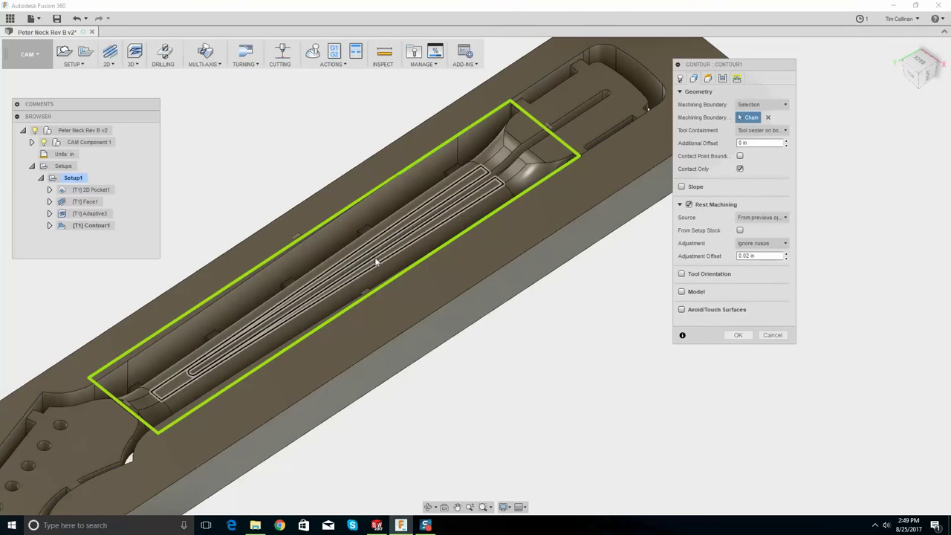
mouse_move(391, 241)
shift+middle_down()
mouse_move(352, 264)
mouse_move(387, 238)
shift+middle_up()
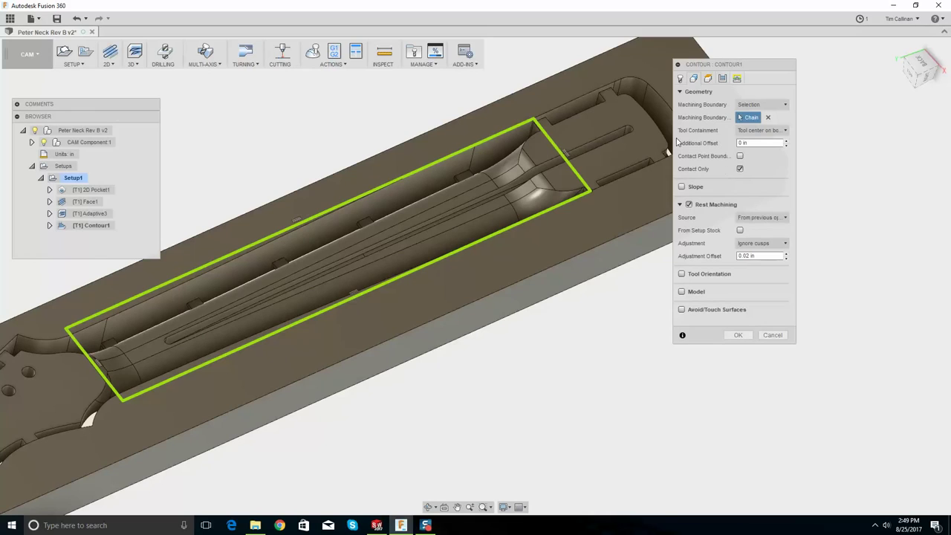
- Enable stock to leave with 0.004 in radial and axial allowances, and generate the contour toolpath
click(724, 79)
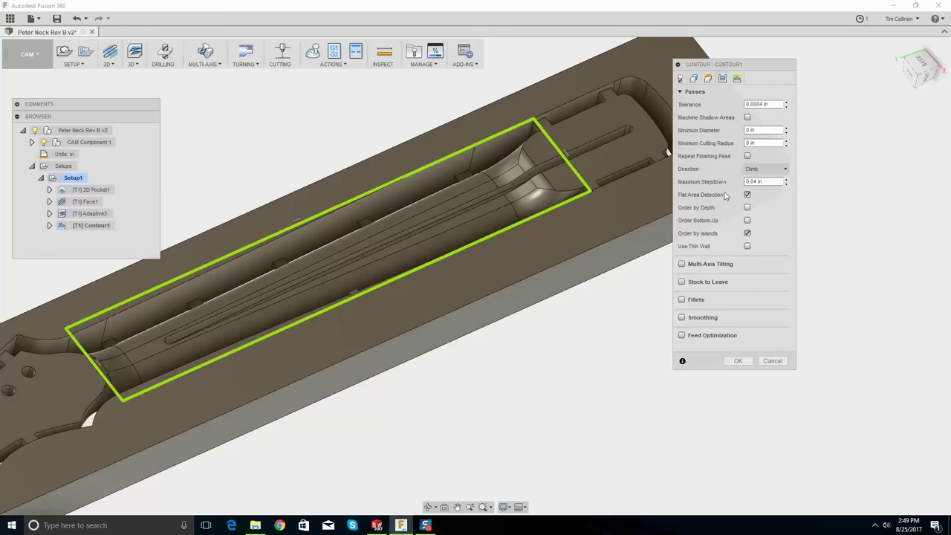
click(681, 283)
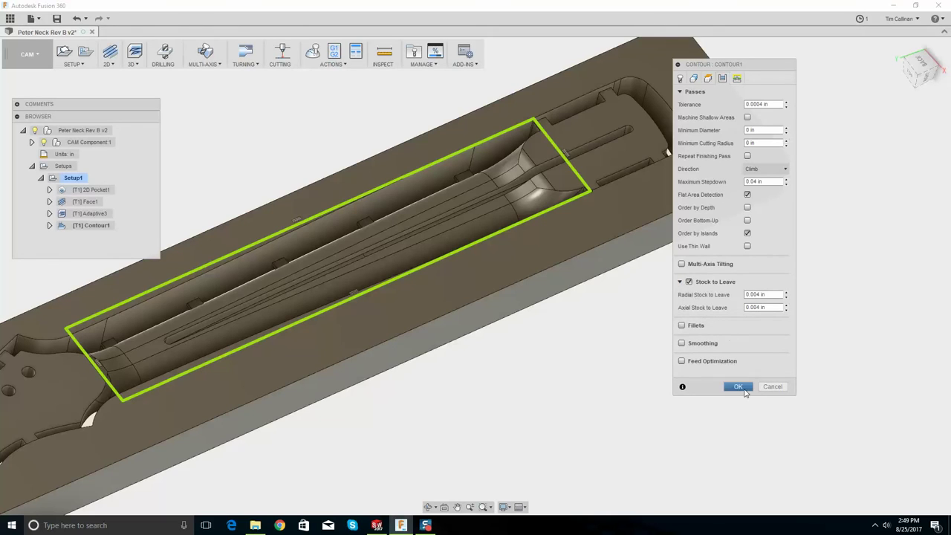
click(738, 386)
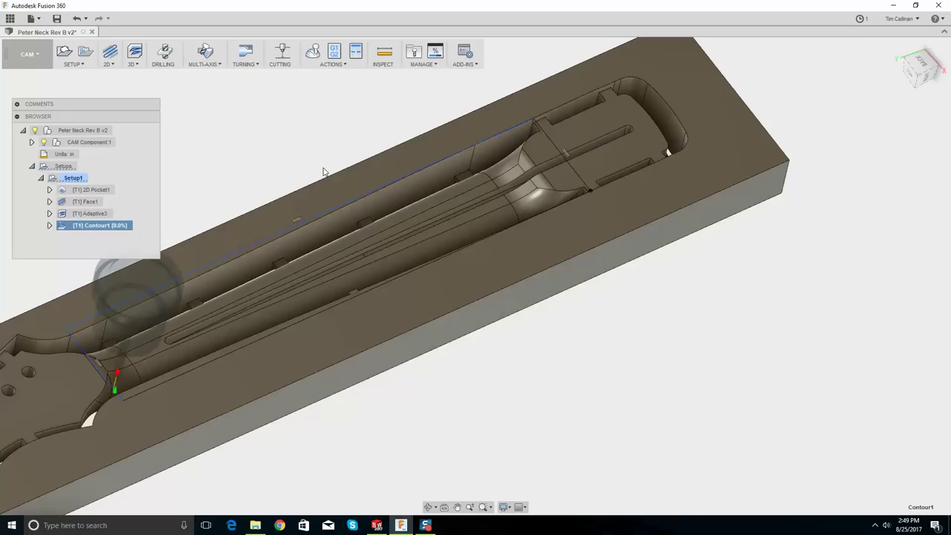
- Examine the generated 3D Contour toolpath along both sides of the neck shaft, around the tabs, and at the heel
shift+middle_drag(305, 229, 308, 247)
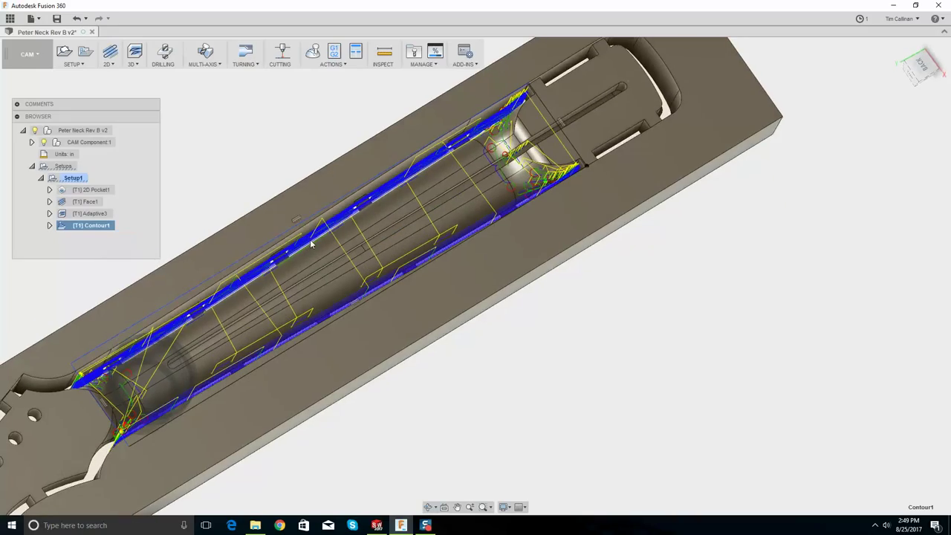
scroll(163, 422, up, 10)
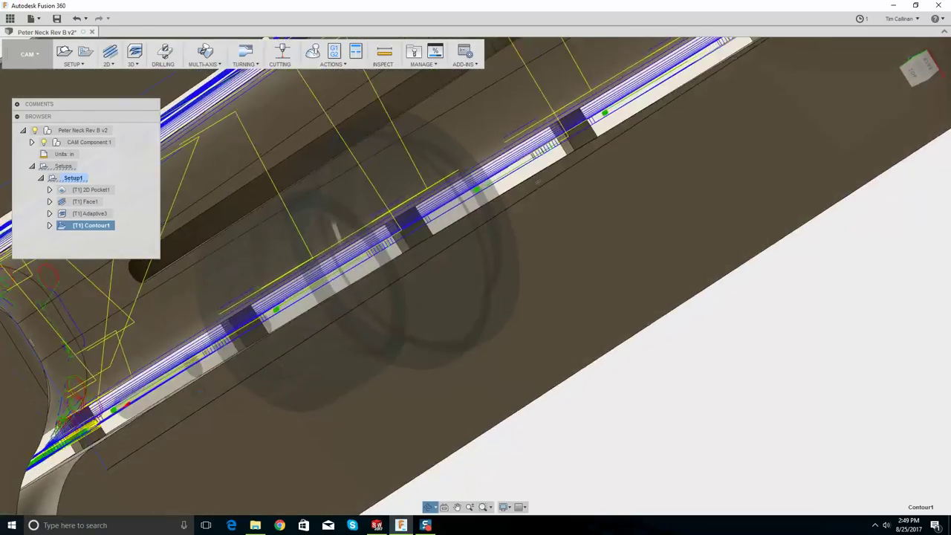
scroll(268, 354, down, 10)
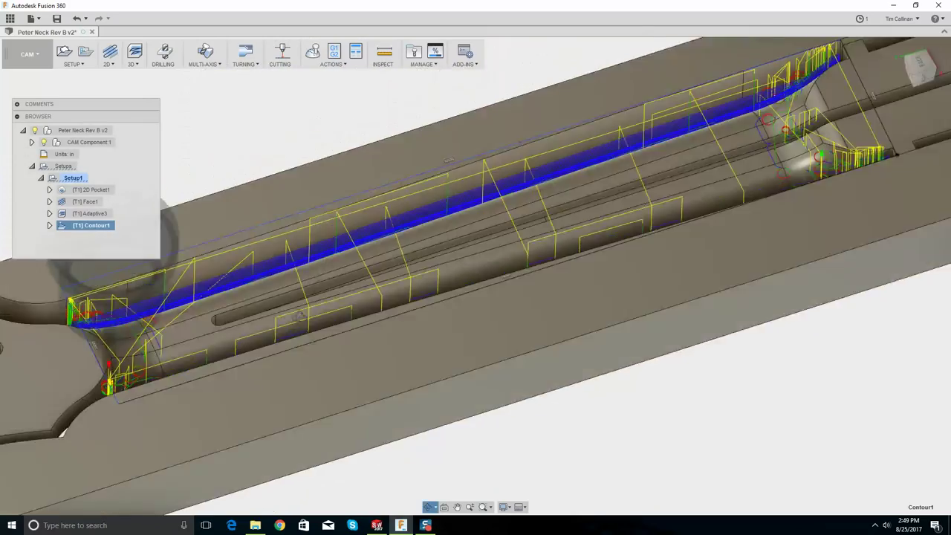
scroll(341, 281, down, 3)
scroll(593, 168, up, 10)
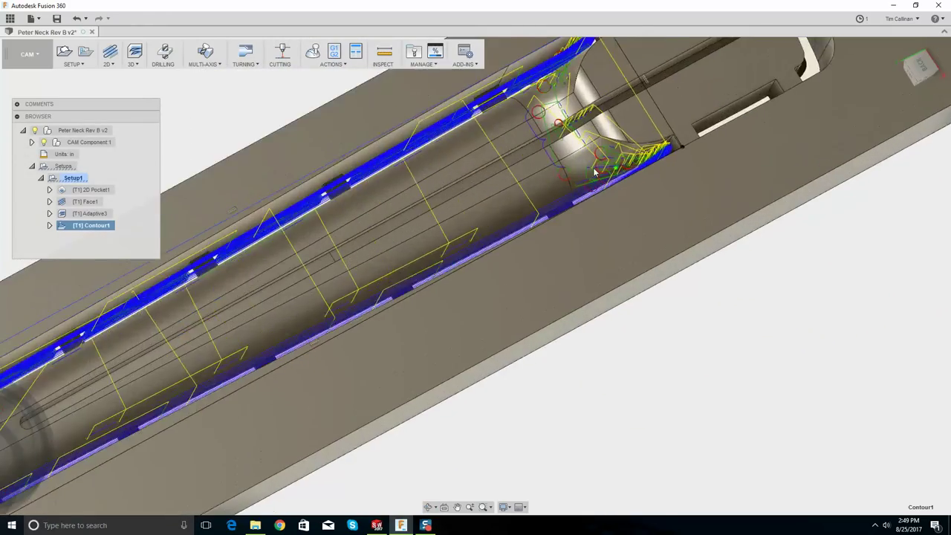
scroll(572, 200, down, 5)
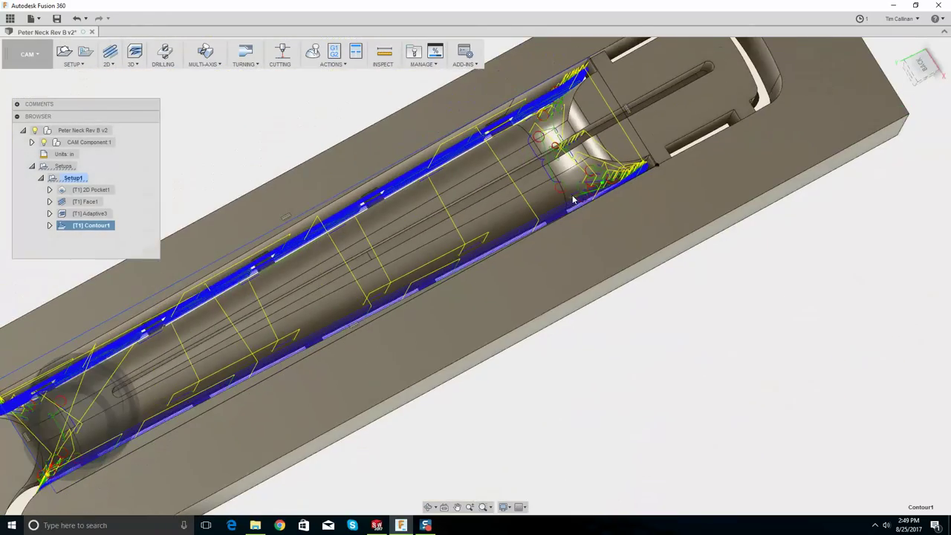
scroll(469, 203, down, 5)
scroll(280, 305, up, 5)
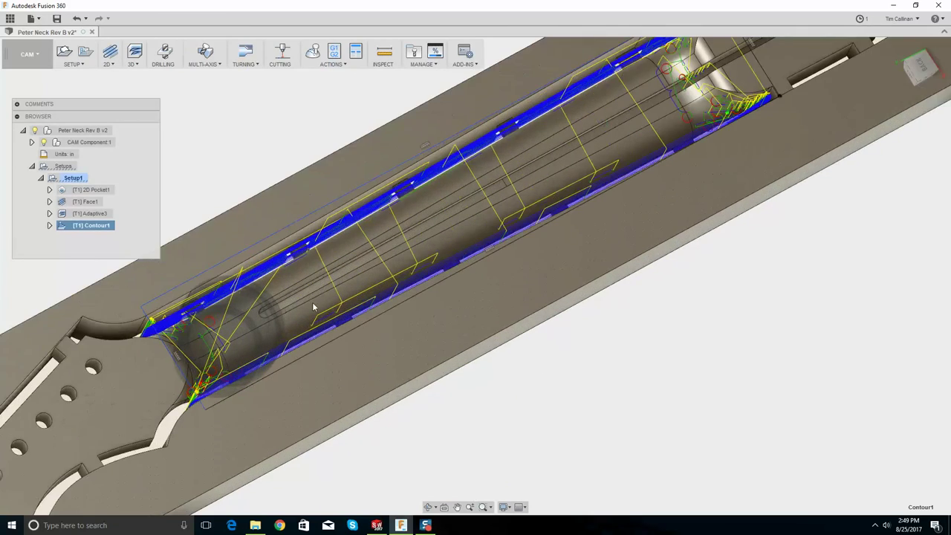
shift+middle_drag(312, 302, 487, 195)
scroll(322, 279, down, 3)
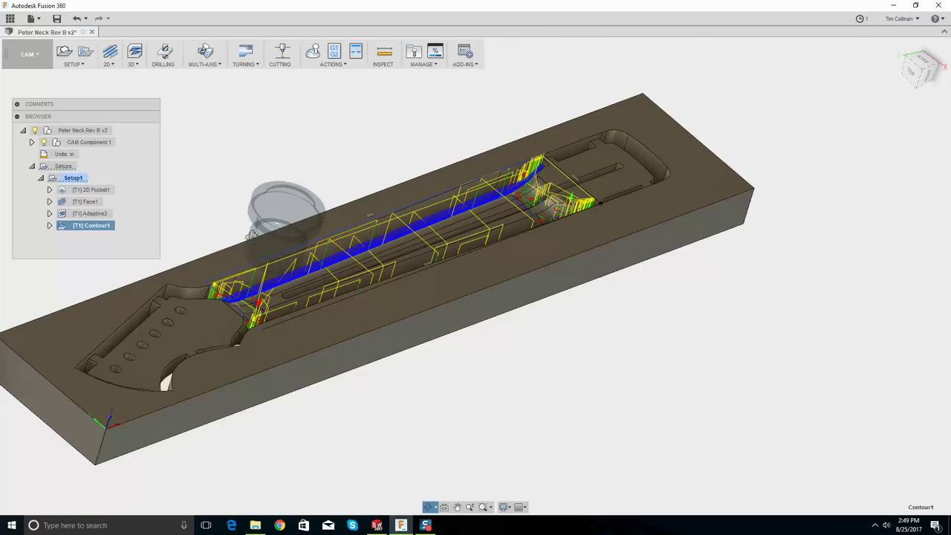
scroll(252, 232, up, 10)
shift+middle_drag(252, 231, 275, 264)
shift+middle_drag(259, 498, 264, 478)
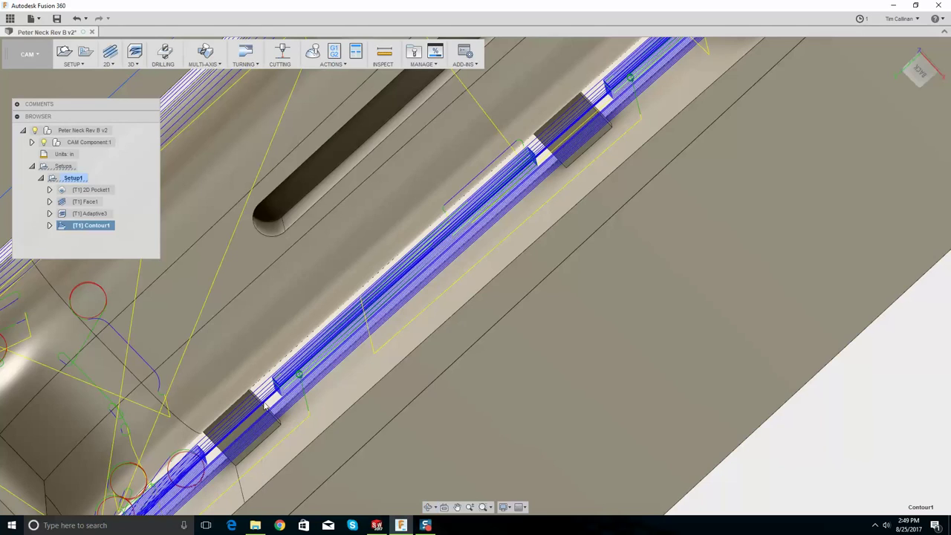
scroll(244, 422, down, 10)
shift+middle_drag(304, 373, 268, 297)
scroll(474, 246, up, 3)
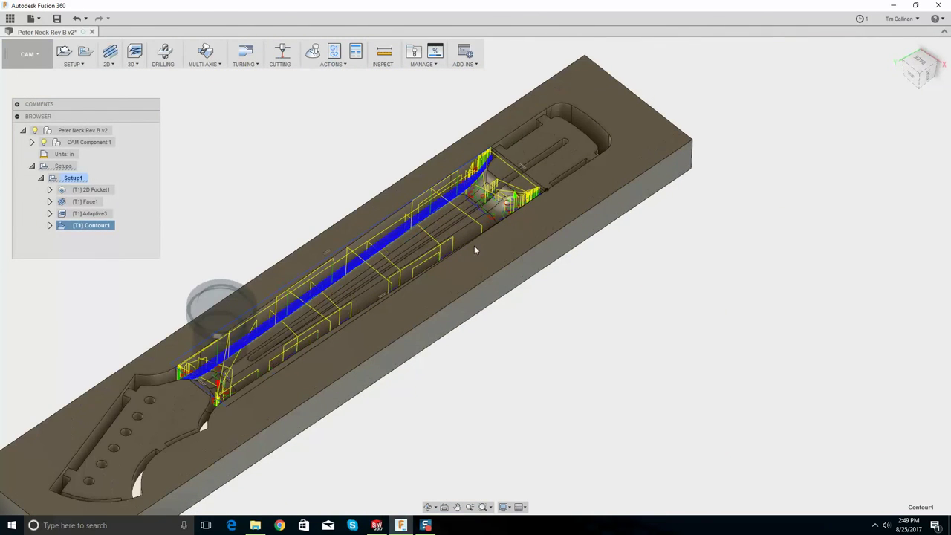
- Check the 3D Contour's machining time and inspect its passes around the neck heel
right_click(96, 225)
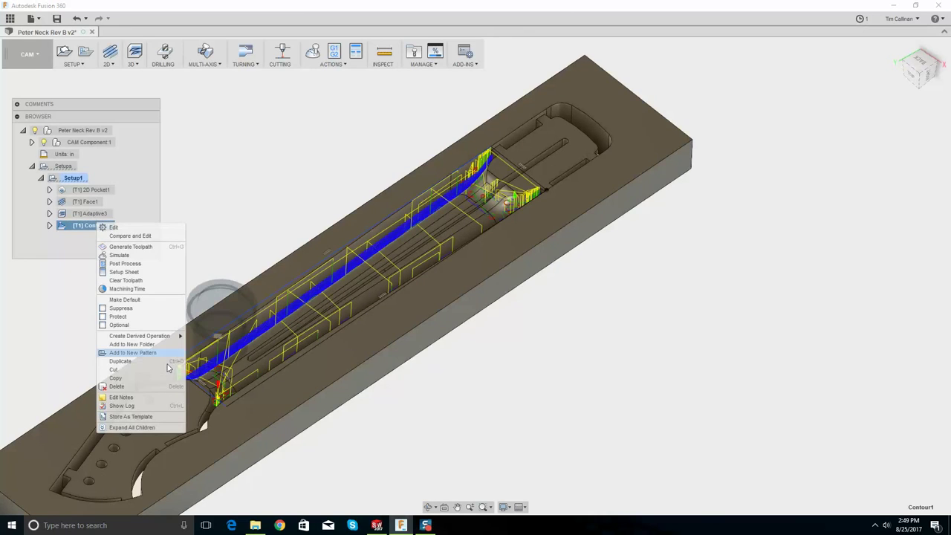
click(145, 289)
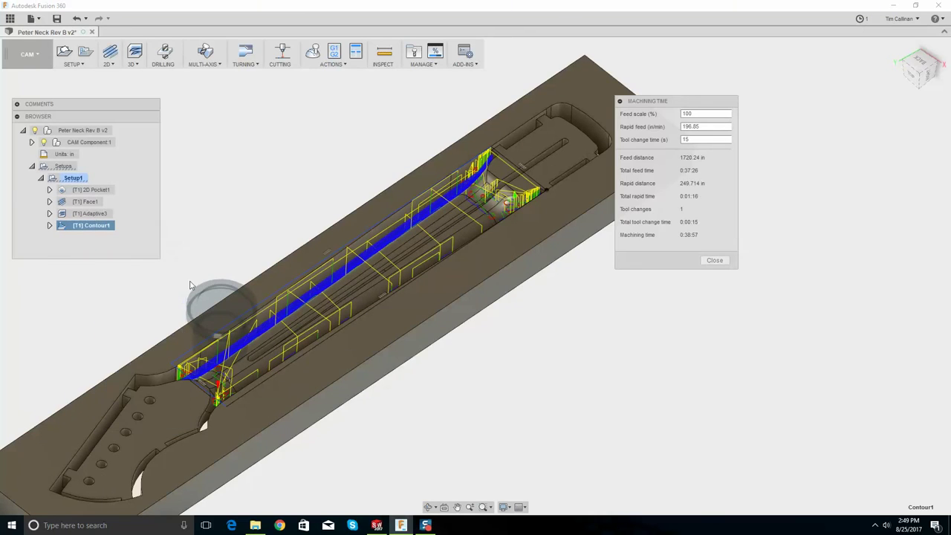
click(715, 261)
scroll(570, 203, up, 5)
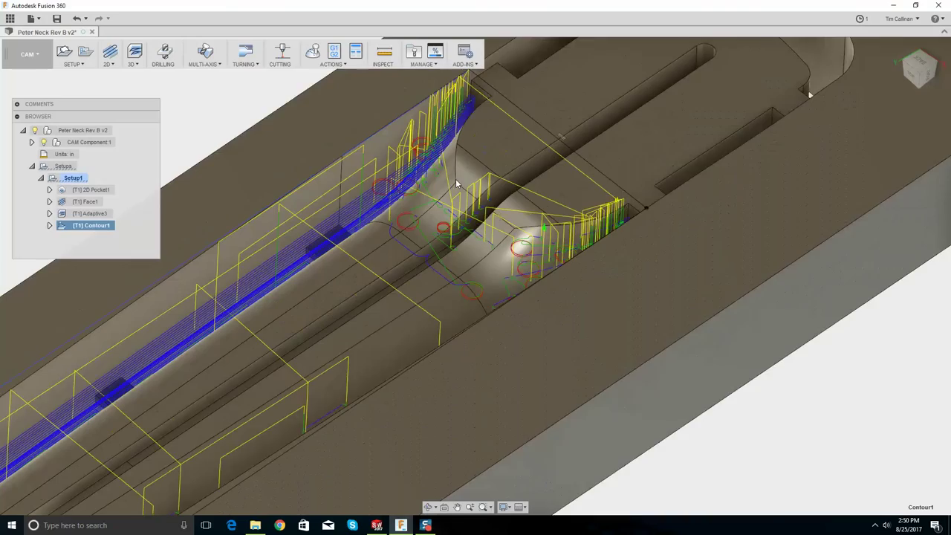
shift+middle_drag(456, 185, 475, 197)
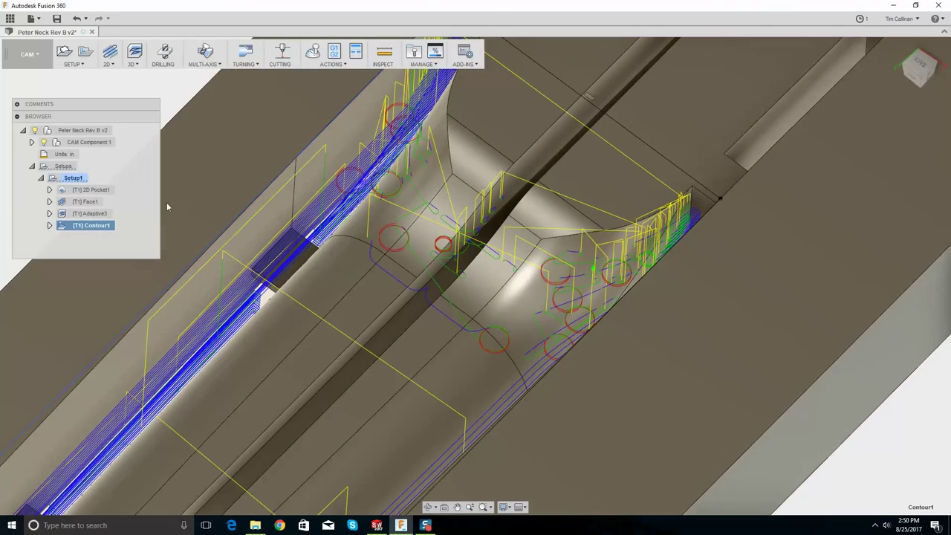
- Review the 3D Contour's tool, geometry, heights, passes and linking settings, and regenerate its toolpath
right_click(88, 225)
click(101, 228)
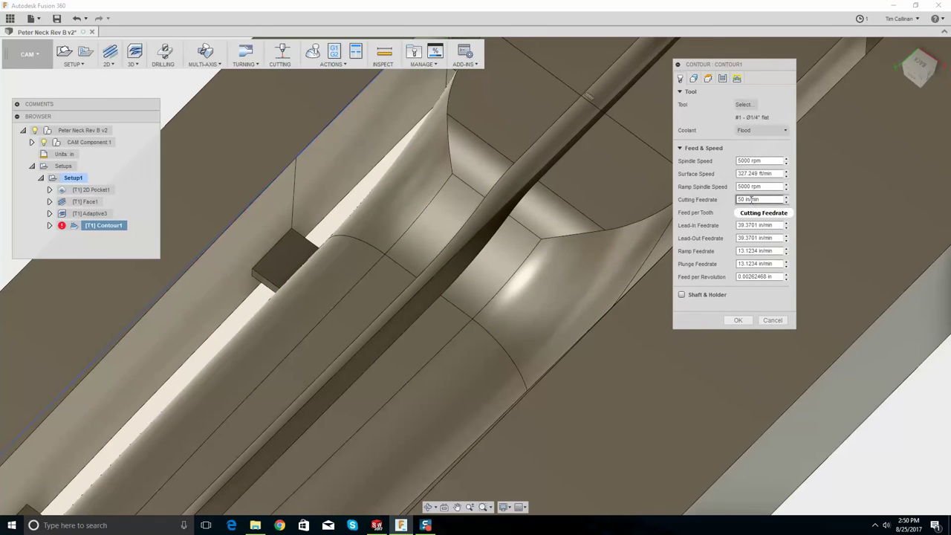
click(694, 79)
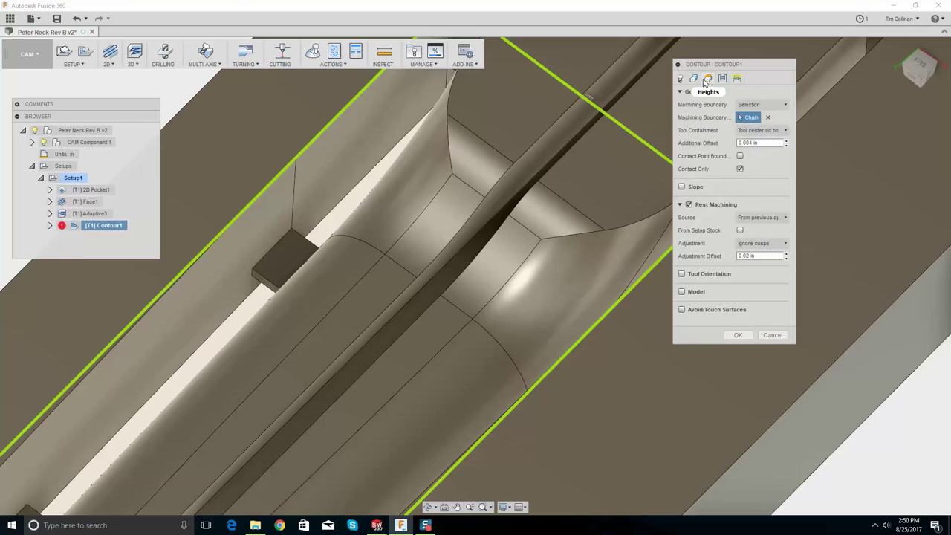
click(707, 79)
click(723, 79)
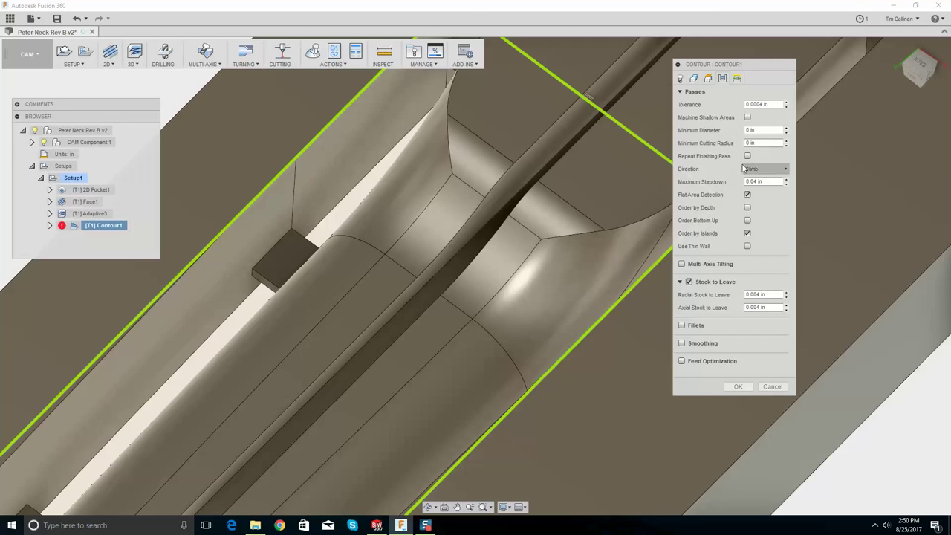
click(738, 79)
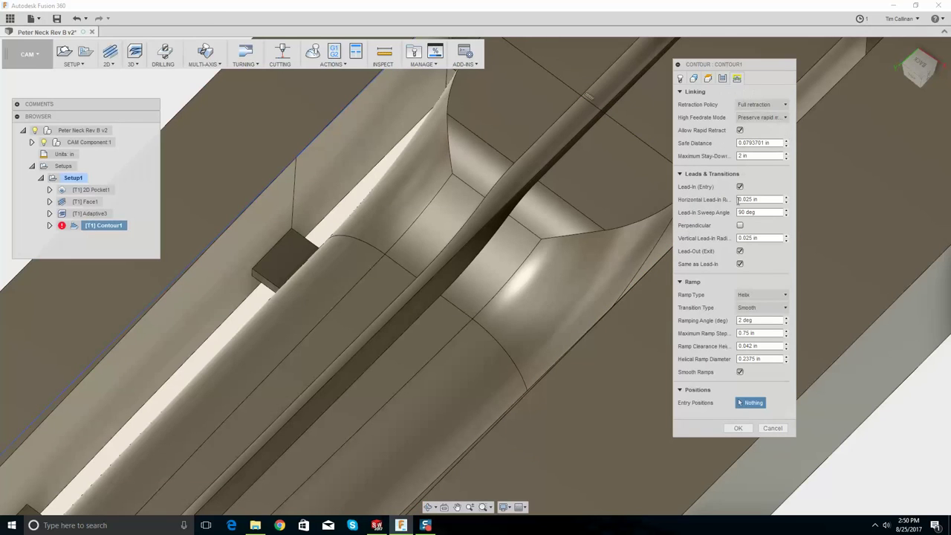
click(738, 428)
- Examine the regenerated contour passes along the neck shaft from several angles, and deselect the operation
scroll(511, 151, down, 5)
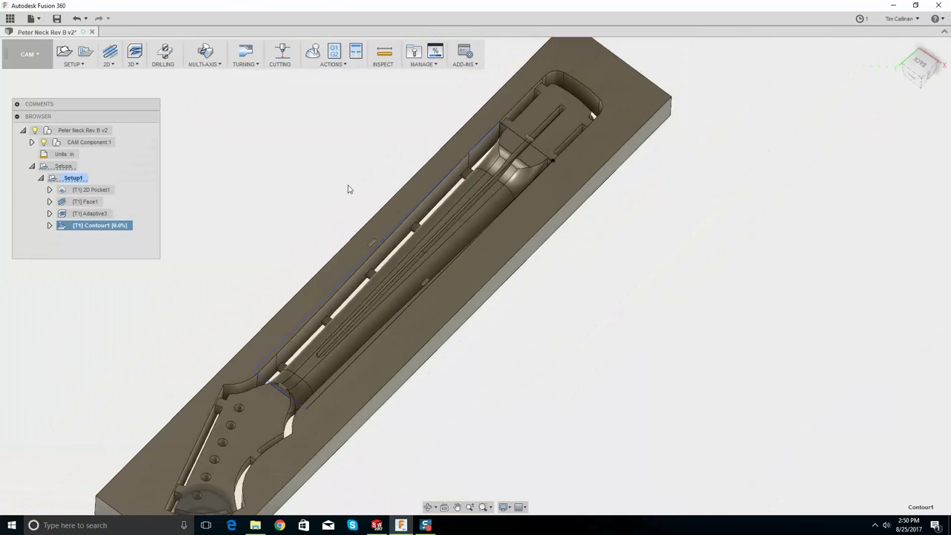
mouse_move(348, 189)
shift+middle_down()
mouse_move(329, 166)
mouse_move(365, 191)
shift+middle_up()
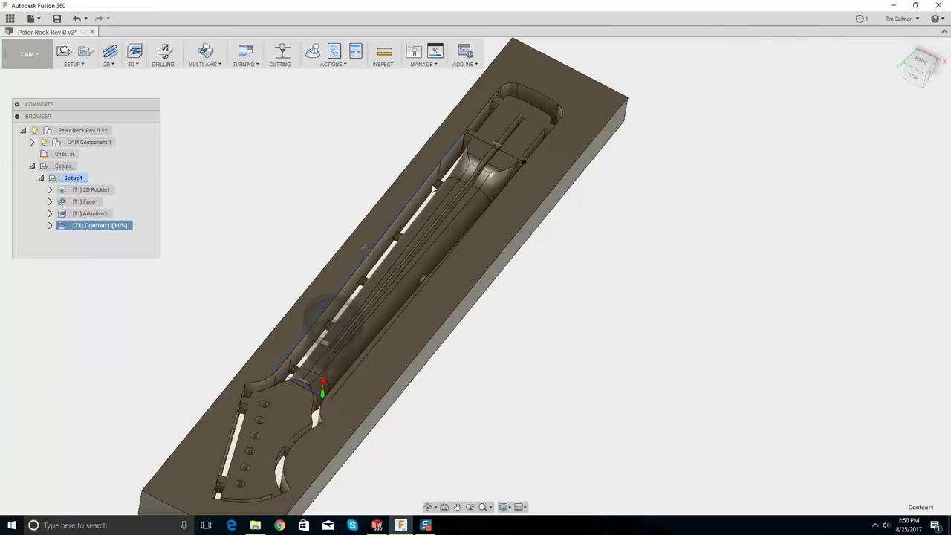
scroll(413, 223, up, 4)
scroll(446, 216, down, 4)
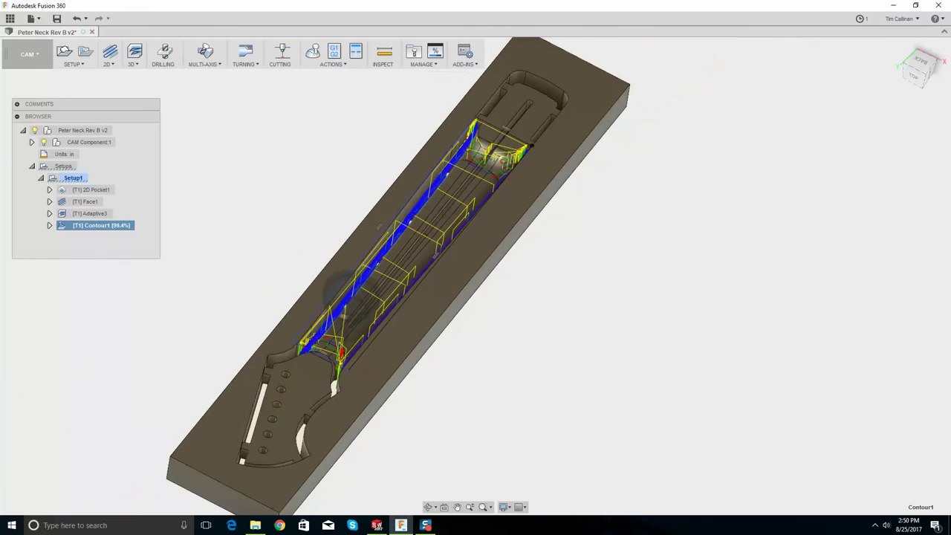
shift+middle_drag(446, 215, 439, 216)
scroll(438, 233, up, 5)
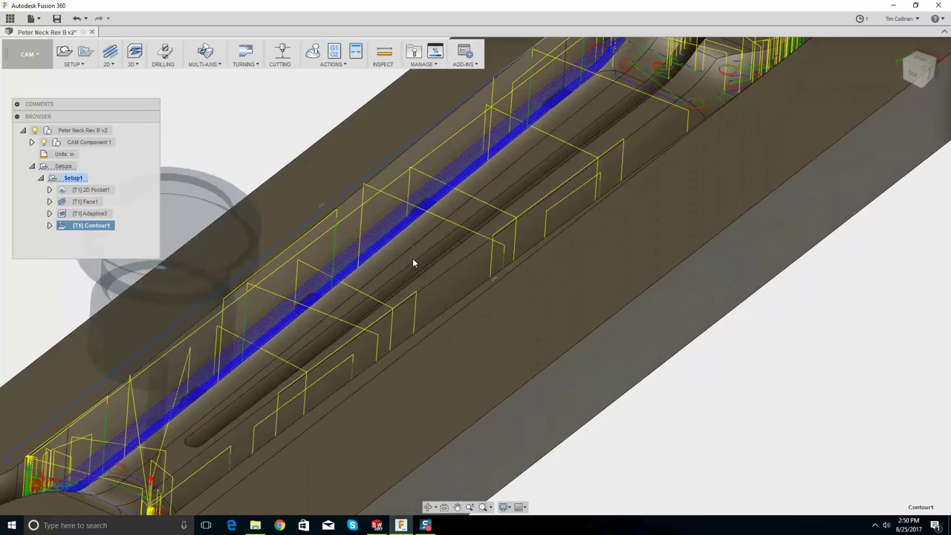
scroll(383, 233, down, 4)
shift+middle_drag(385, 214, 394, 223)
scroll(438, 143, down, 4)
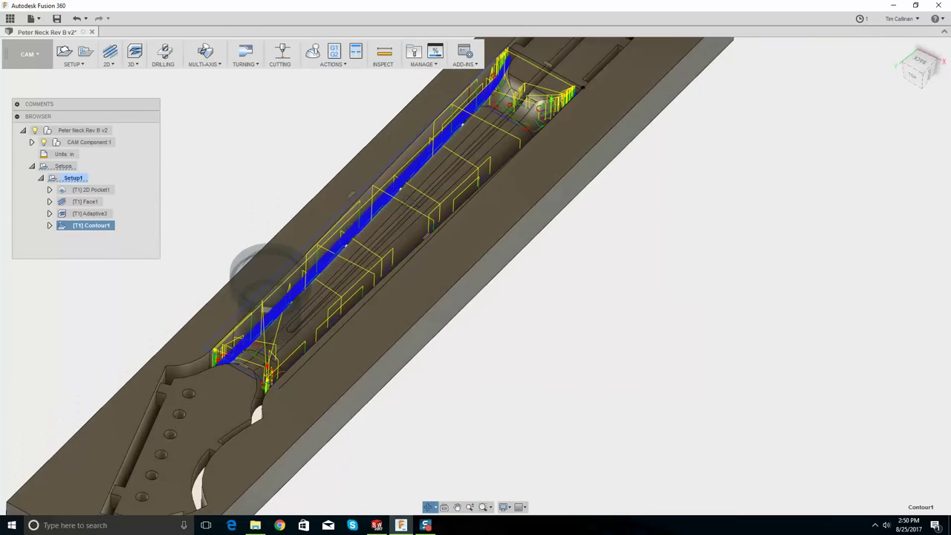
scroll(439, 143, up, 3)
scroll(477, 209, down, 2)
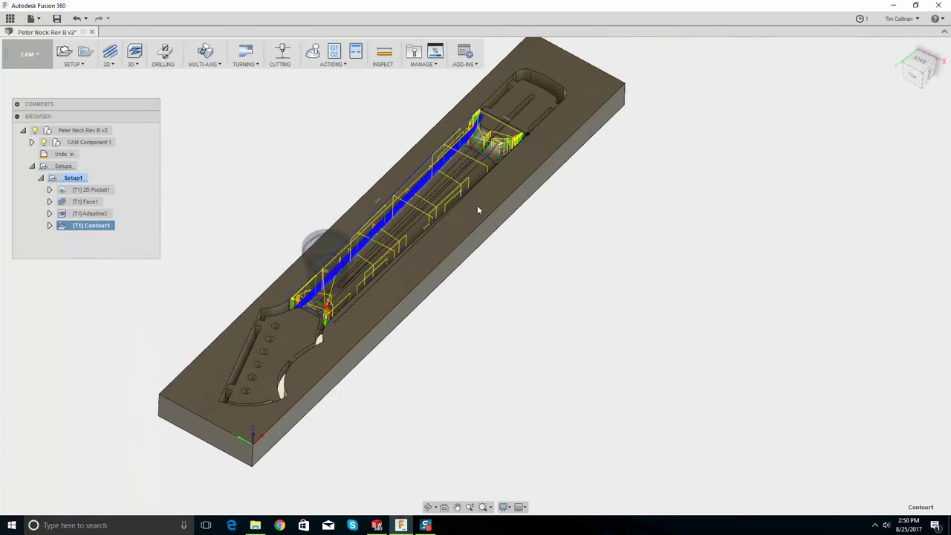
scroll(502, 139, up, 3)
scroll(493, 110, down, 2)
shift+middle_drag(504, 106, 504, 147)
click(144, 223)
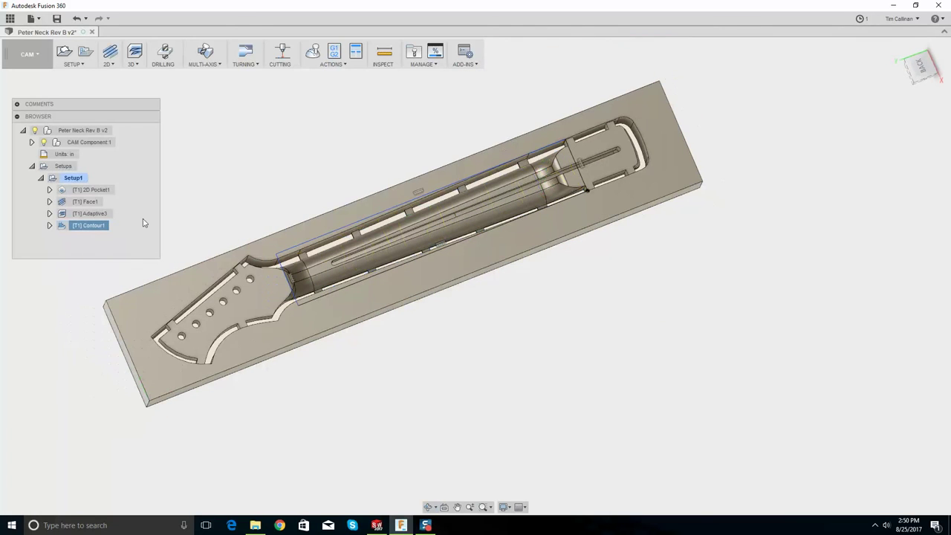
click(109, 65)
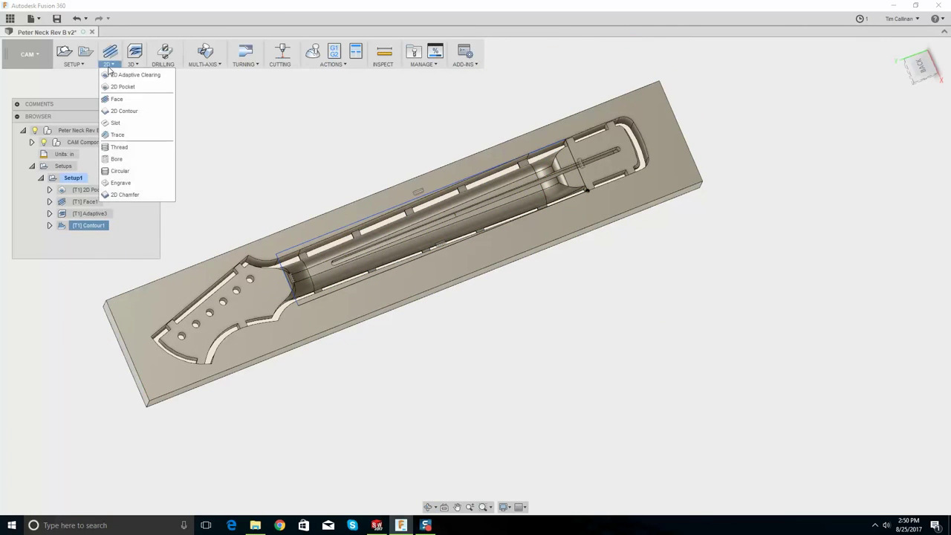
click(132, 112)
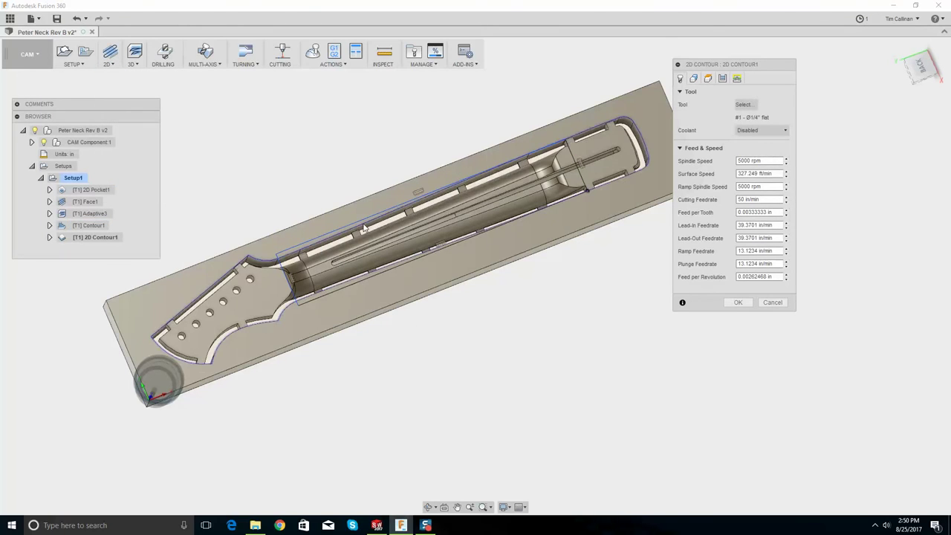
scroll(364, 228, down, 2)
shift+middle_drag(364, 228, 442, 257)
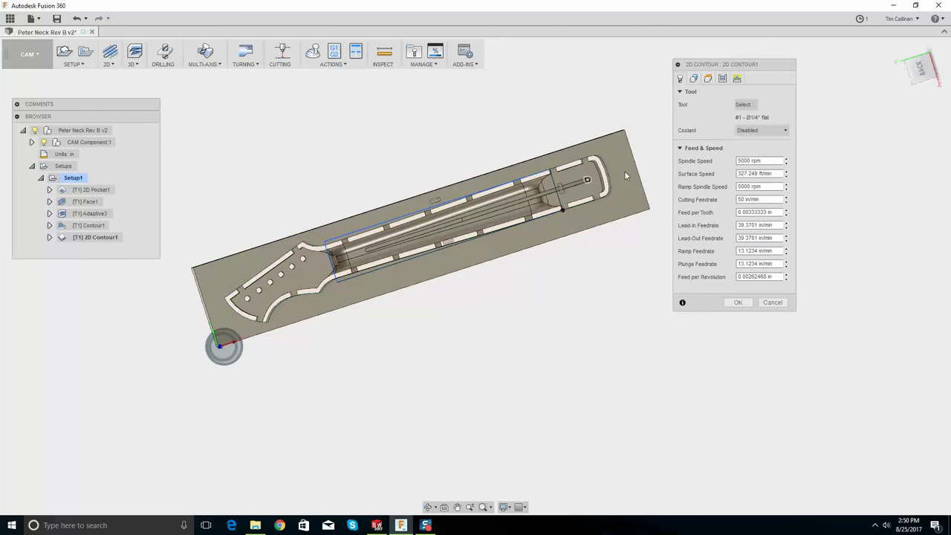
click(693, 79)
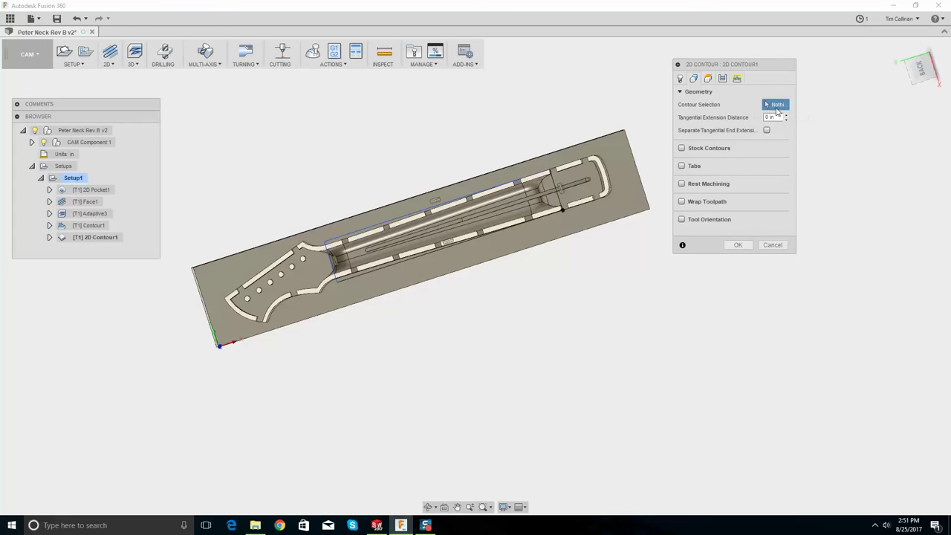
key(Escape)
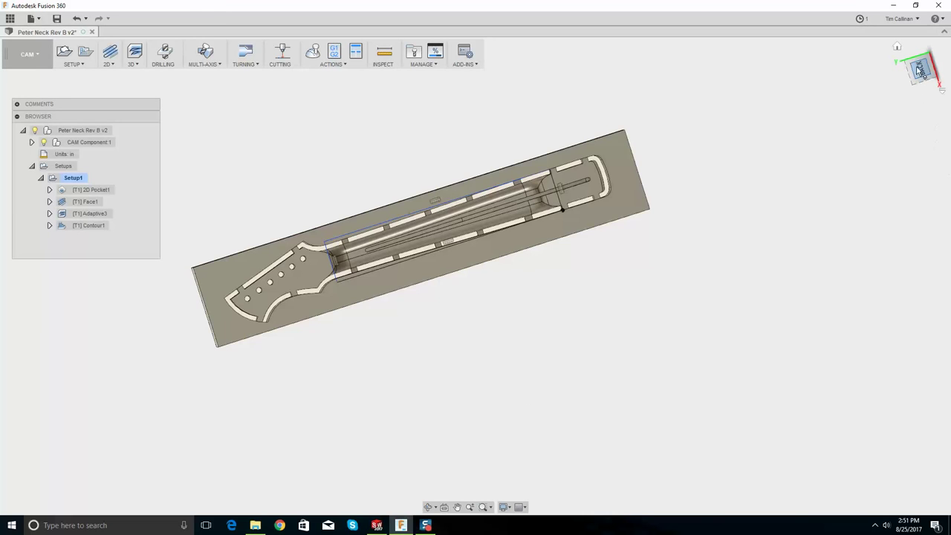
- Start a 2D Contour operation and select the edges along one side of the neck shaft as contour chains
click(920, 71)
shift+middle_drag(342, 291, 359, 283)
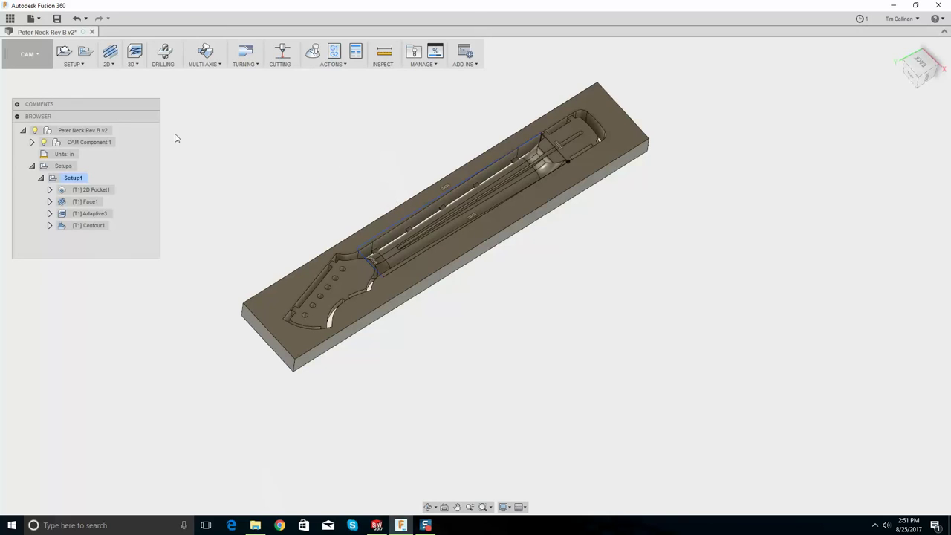
click(102, 64)
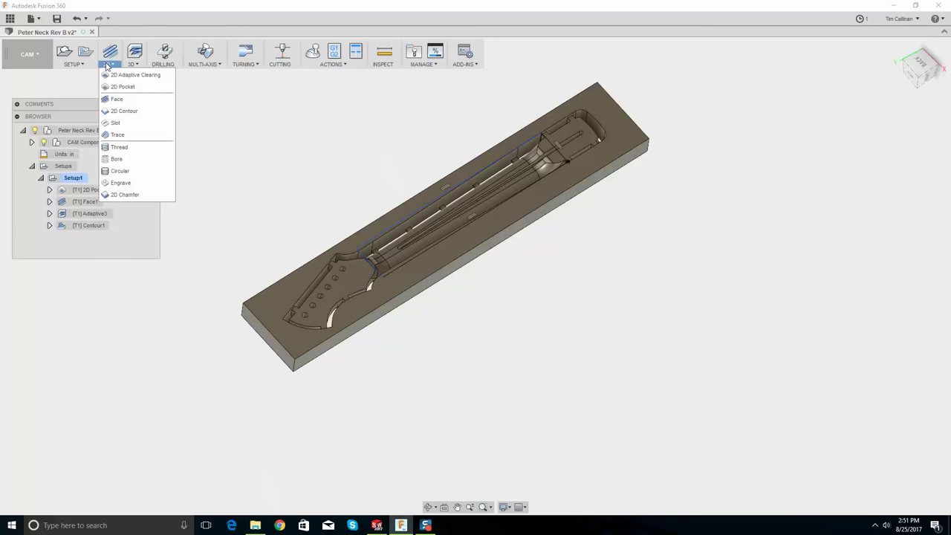
click(125, 111)
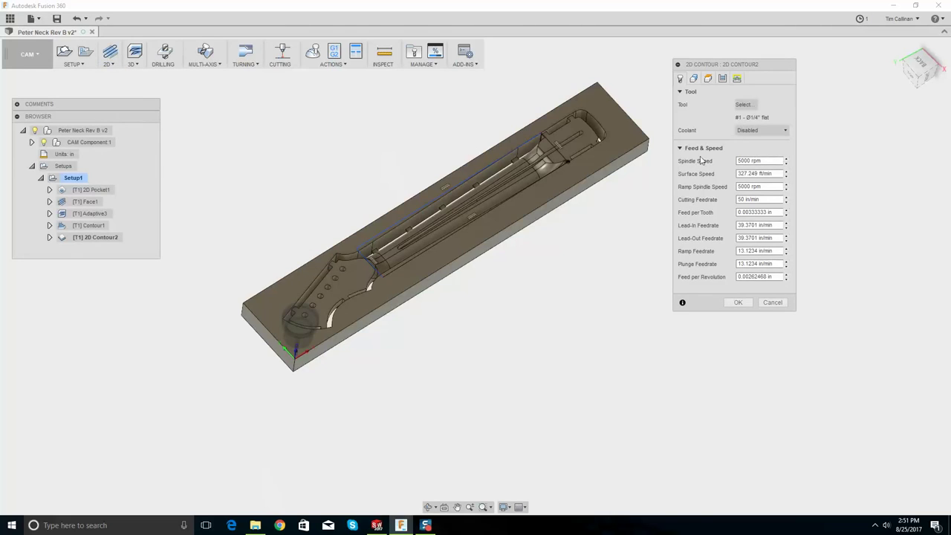
click(695, 79)
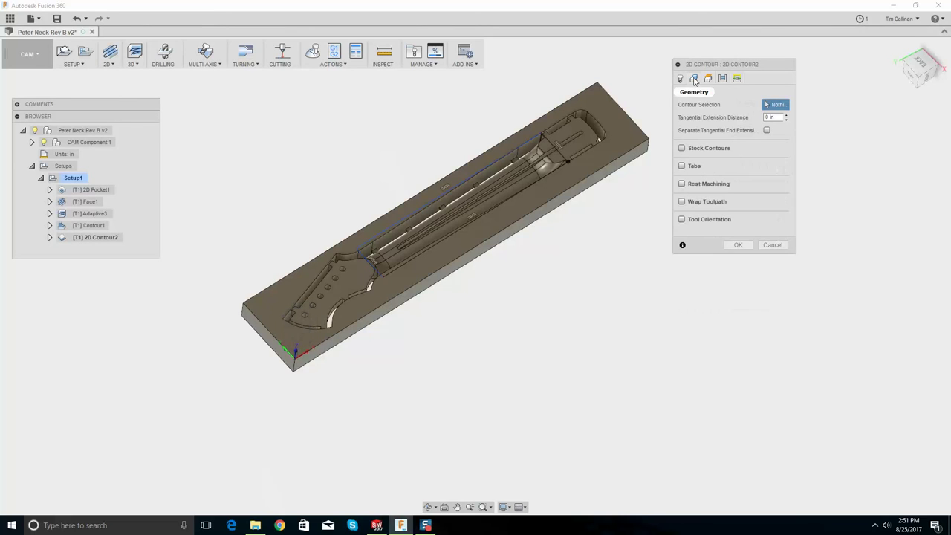
scroll(515, 158, up, 5)
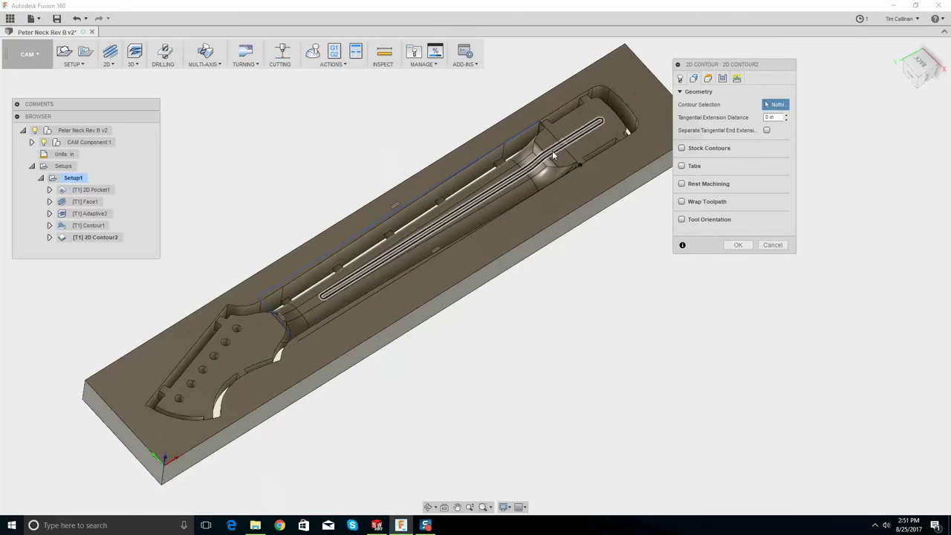
shift+middle_drag(496, 180, 464, 211)
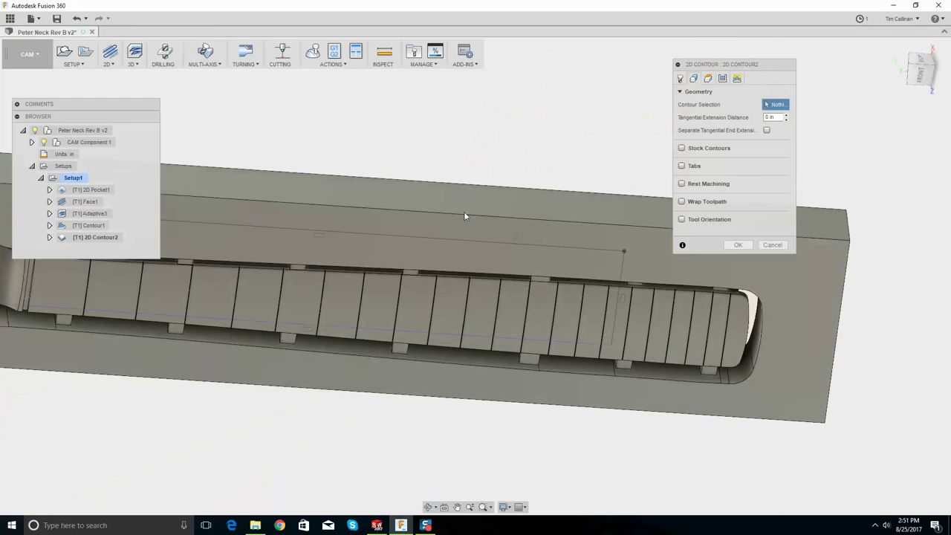
shift+middle_drag(446, 277, 421, 147)
scroll(422, 148, up, 3)
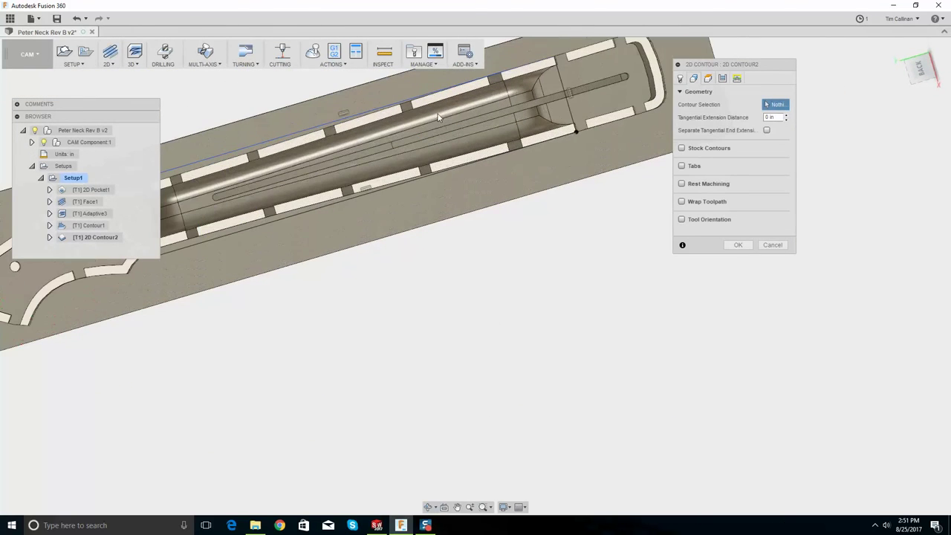
click(431, 105)
scroll(282, 126, up, 6)
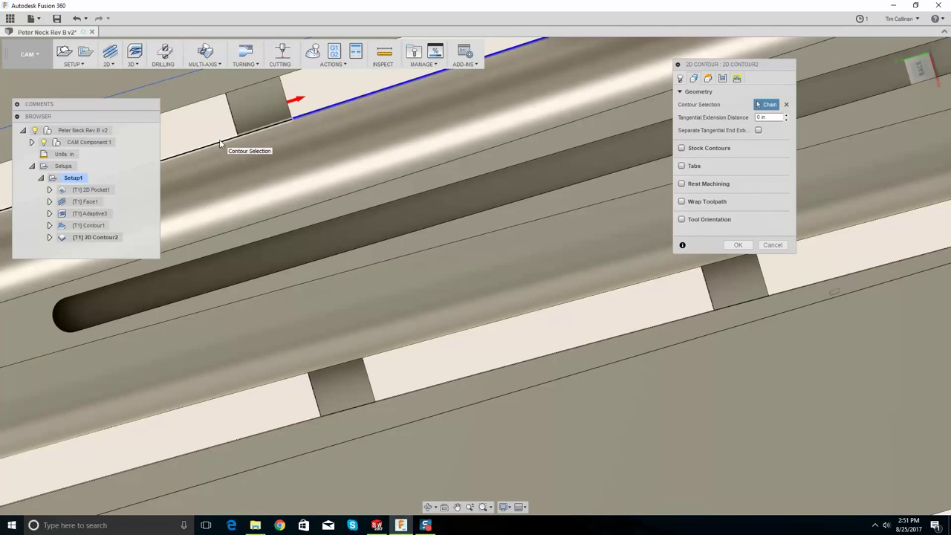
click(220, 144)
- Add the edge chains along the headstock's straight side, its curved end and its concave side to the 2D Contour selection
scroll(372, 124, down, 5)
scroll(416, 171, up, 2)
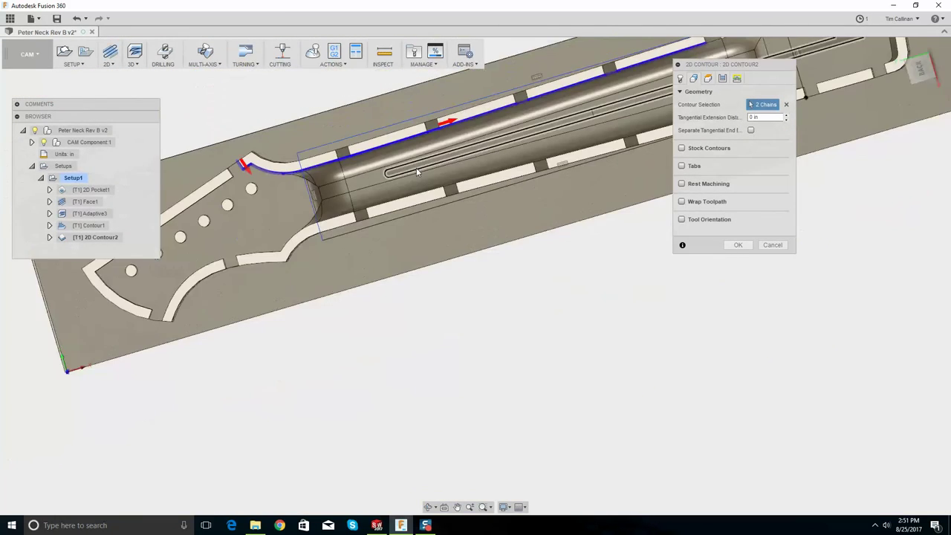
scroll(284, 165, up, 5)
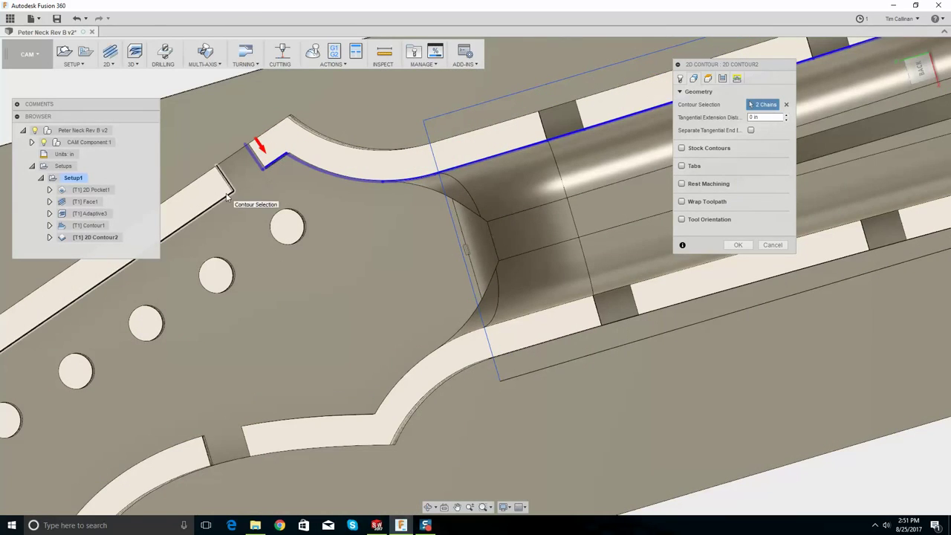
scroll(227, 194, down, 3)
click(218, 197)
scroll(250, 184, down, 3)
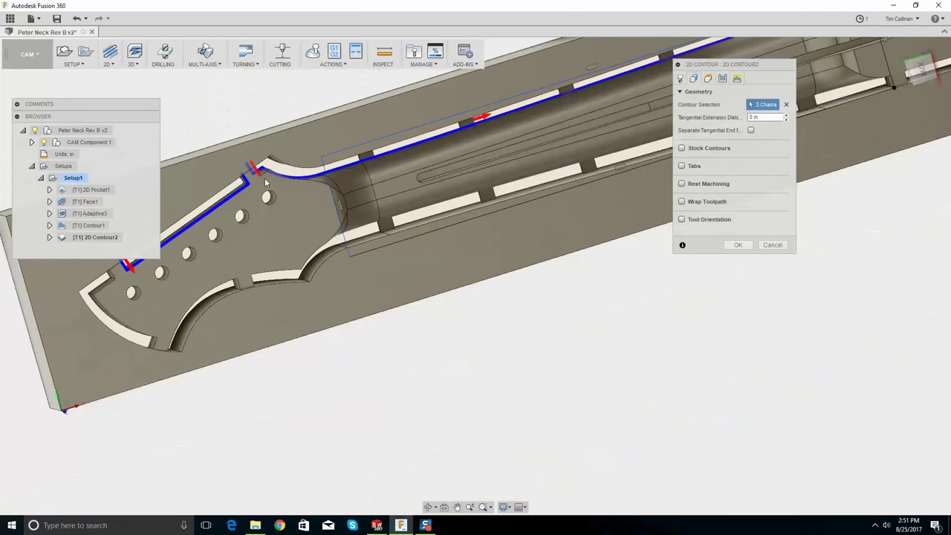
scroll(240, 213, down, 5)
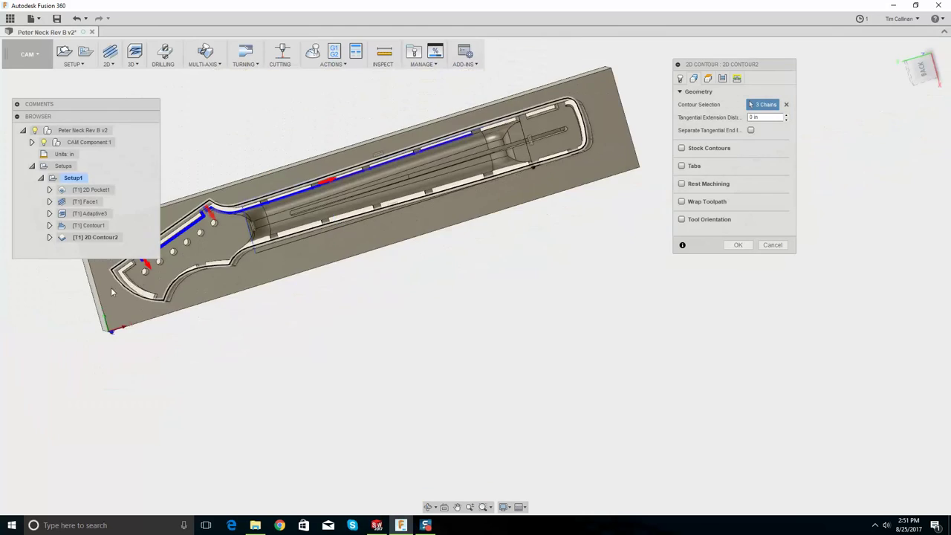
scroll(111, 292, up, 5)
click(297, 308)
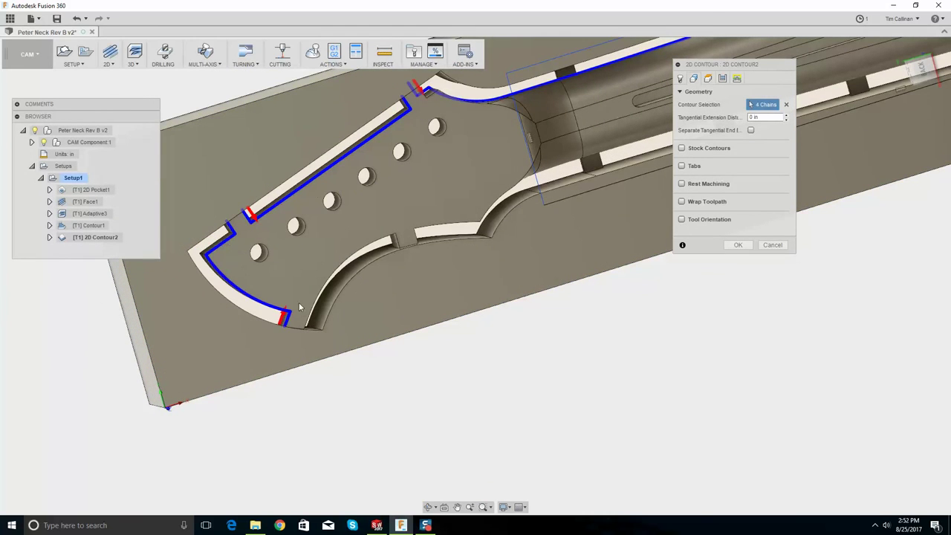
click(307, 311)
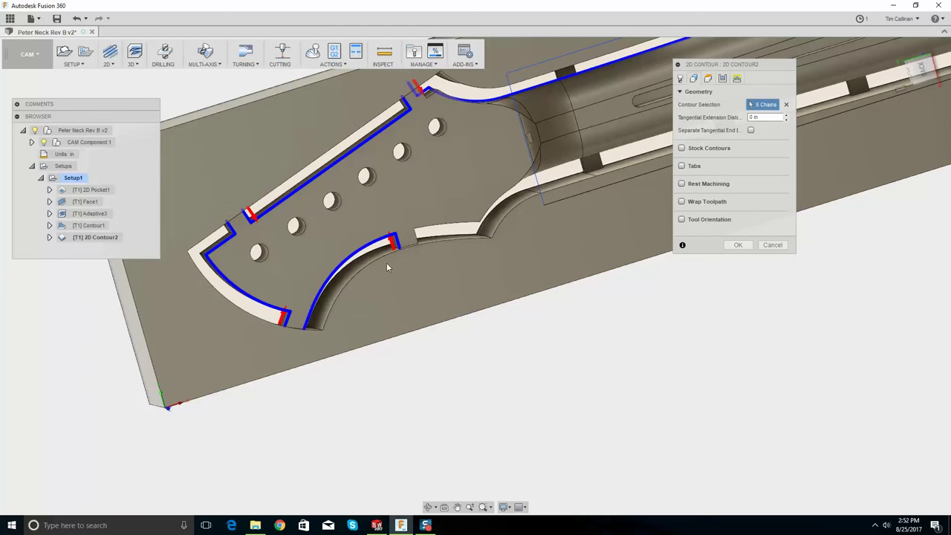
- Try to add and adjust the edge chain joining the headstock's concave side to the neck shaft, and cancel the 2D Contour operation
click(442, 232)
scroll(442, 232, down, 5)
scroll(428, 244, up, 8)
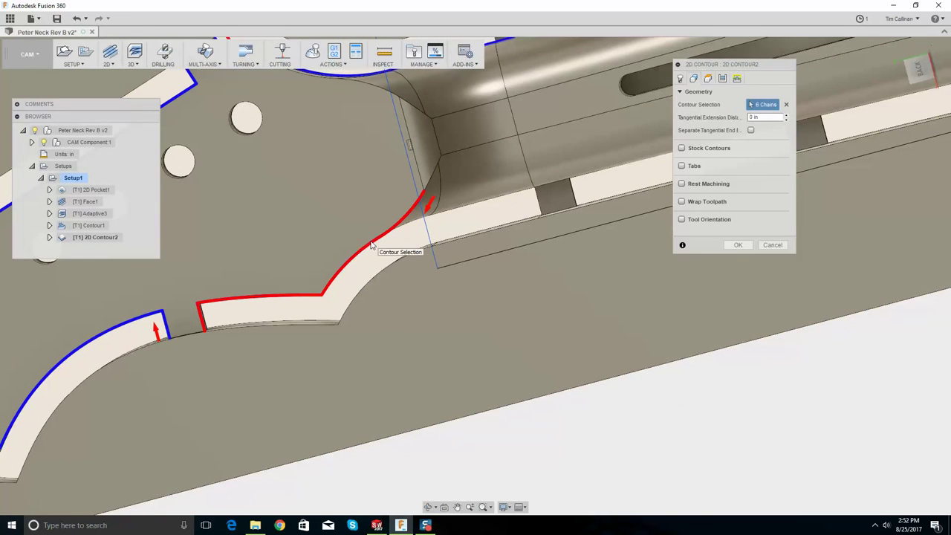
click(372, 245)
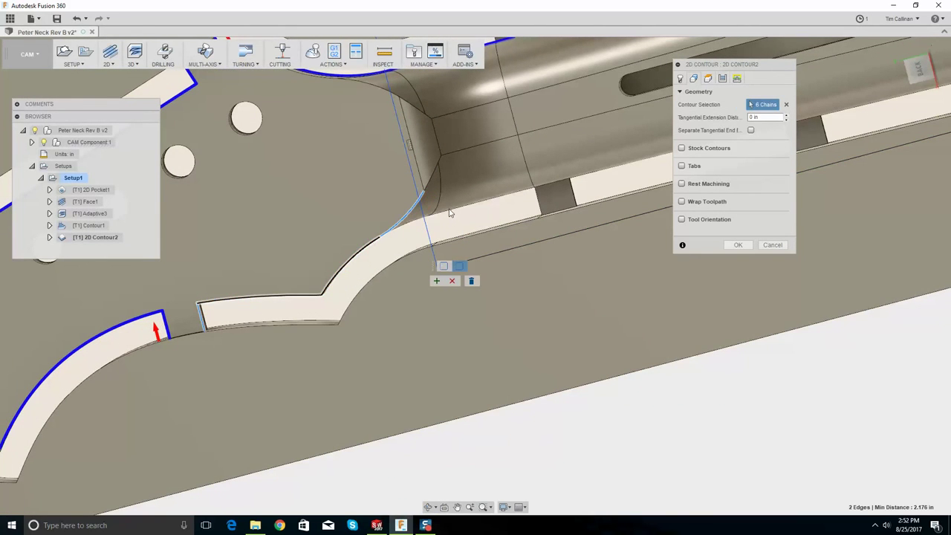
scroll(442, 219, down, 3)
key(Escape)
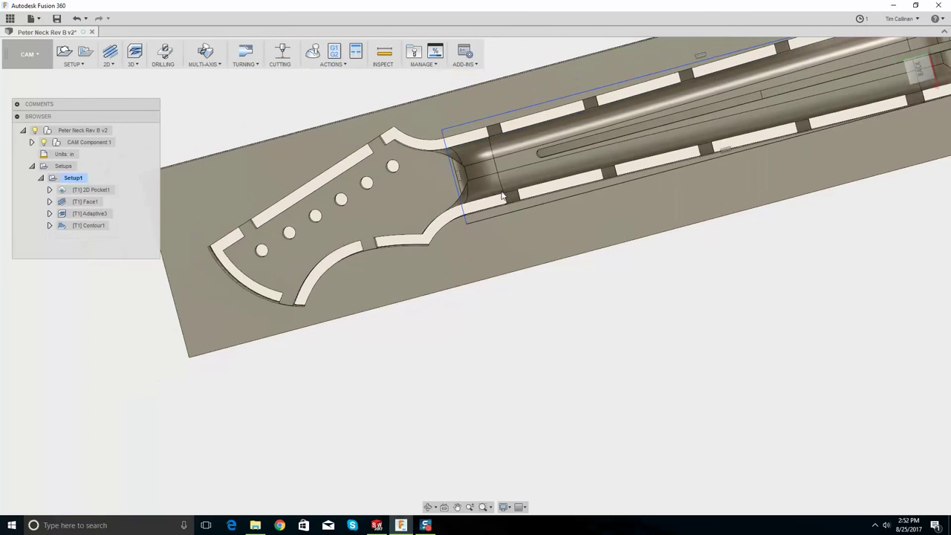
- Save the neck document with its current CAM operations
click(56, 19)
click(475, 272)
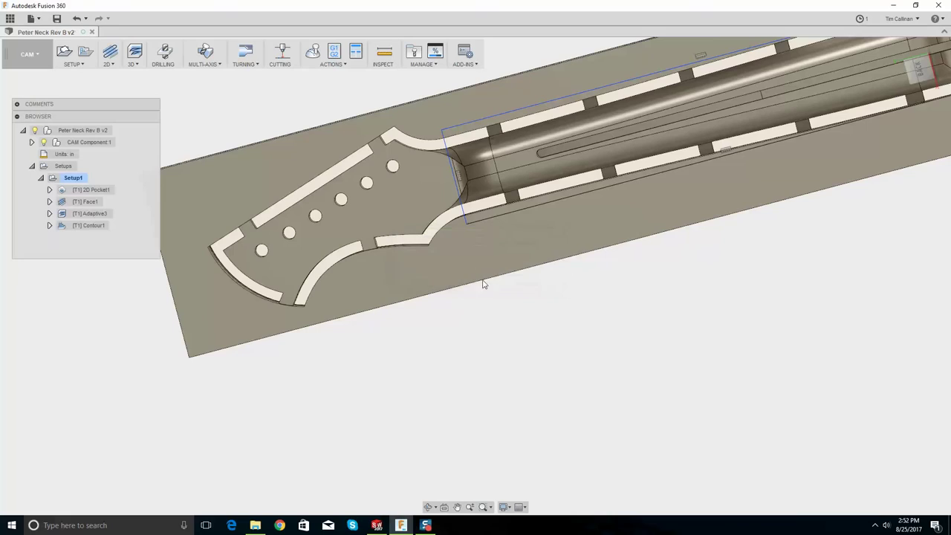